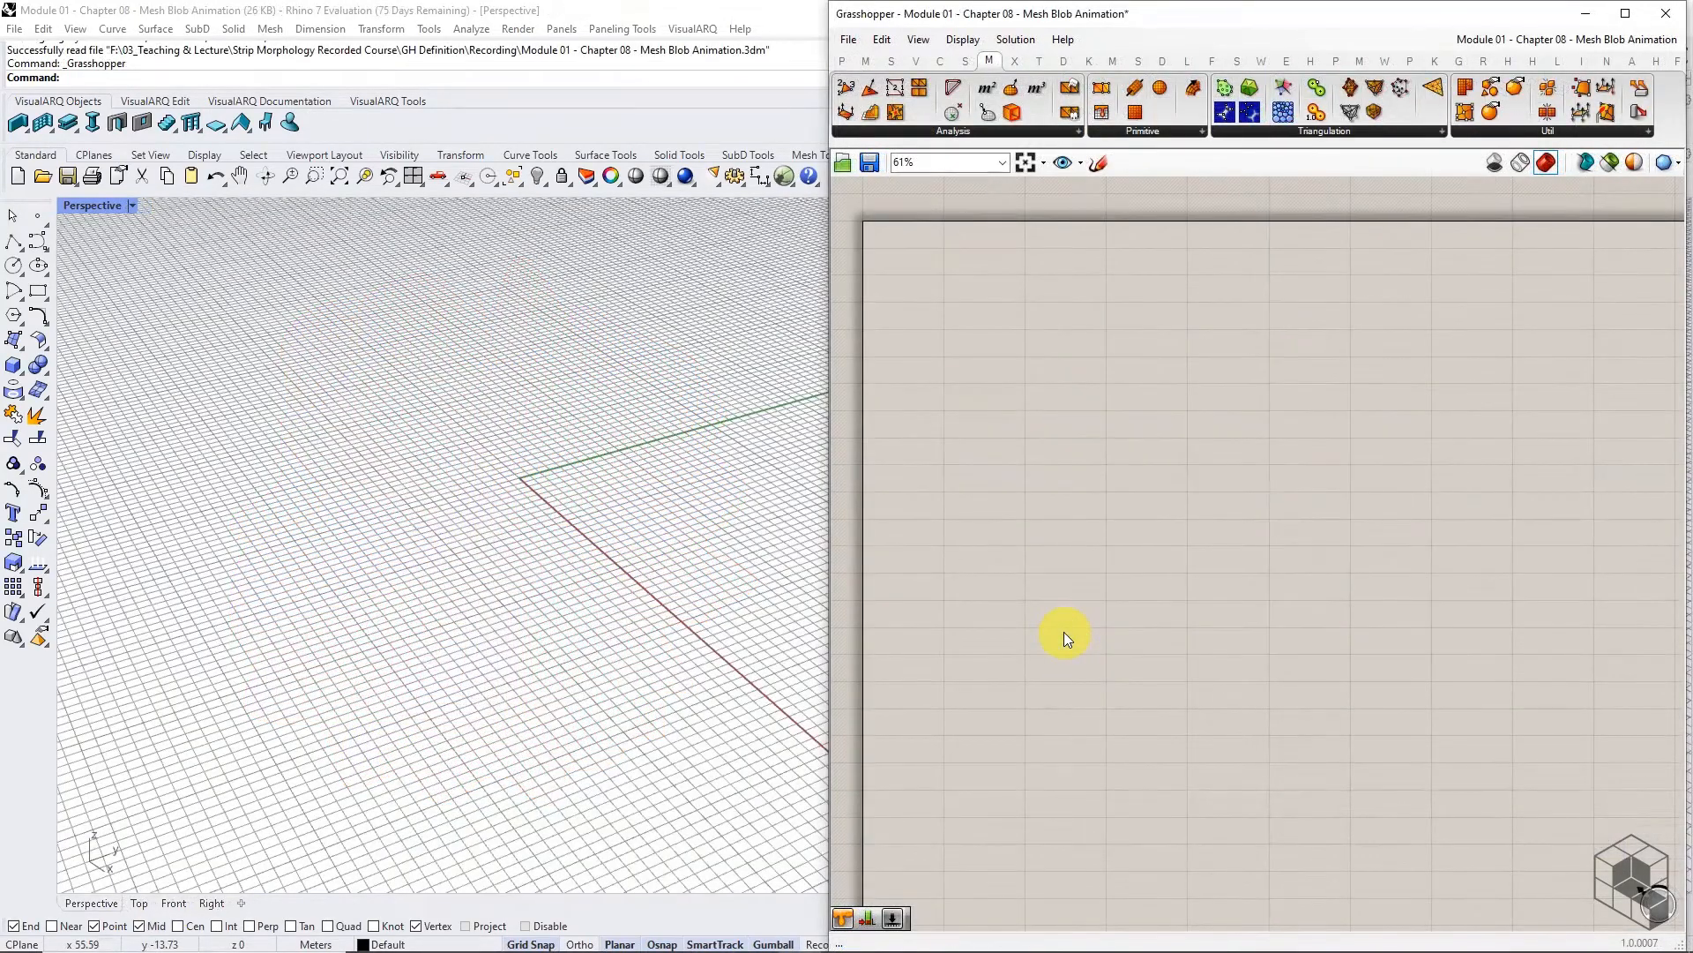
Add a Mesh Sphere Ex component to the empty canvas
click(1170, 132)
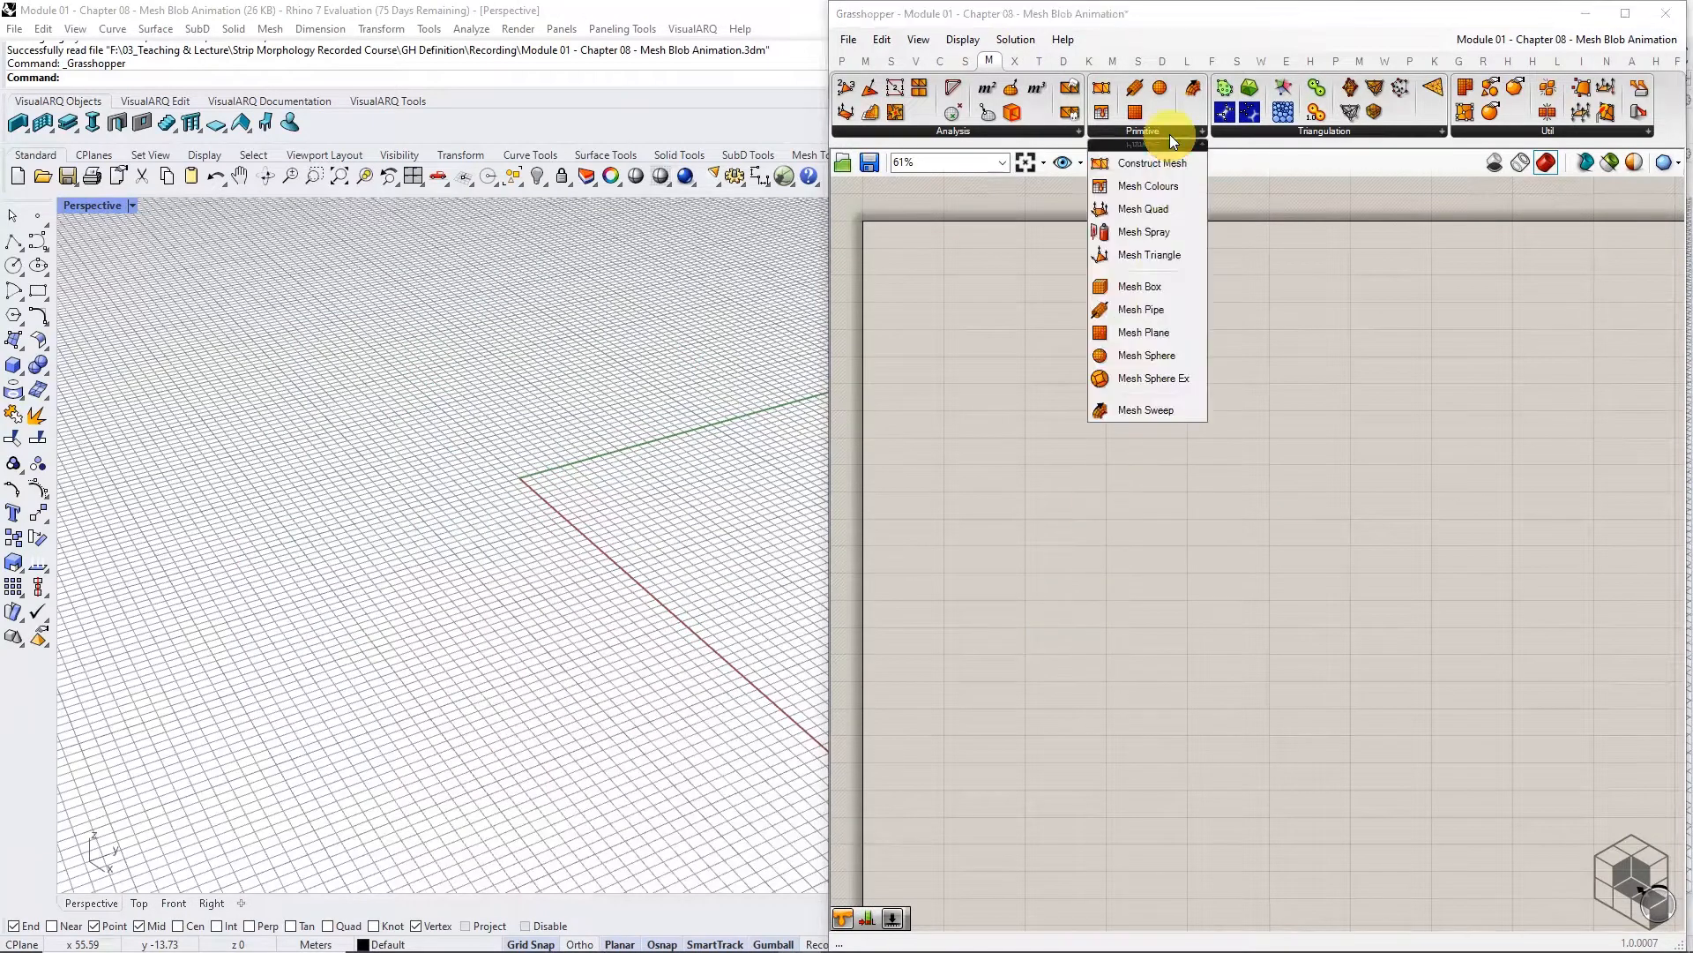
click(1139, 368)
click(1067, 450)
Create a Point at 0,0,0 beside Mesh Sphere Ex and use it as the sphere's Base
double_click(964, 453)
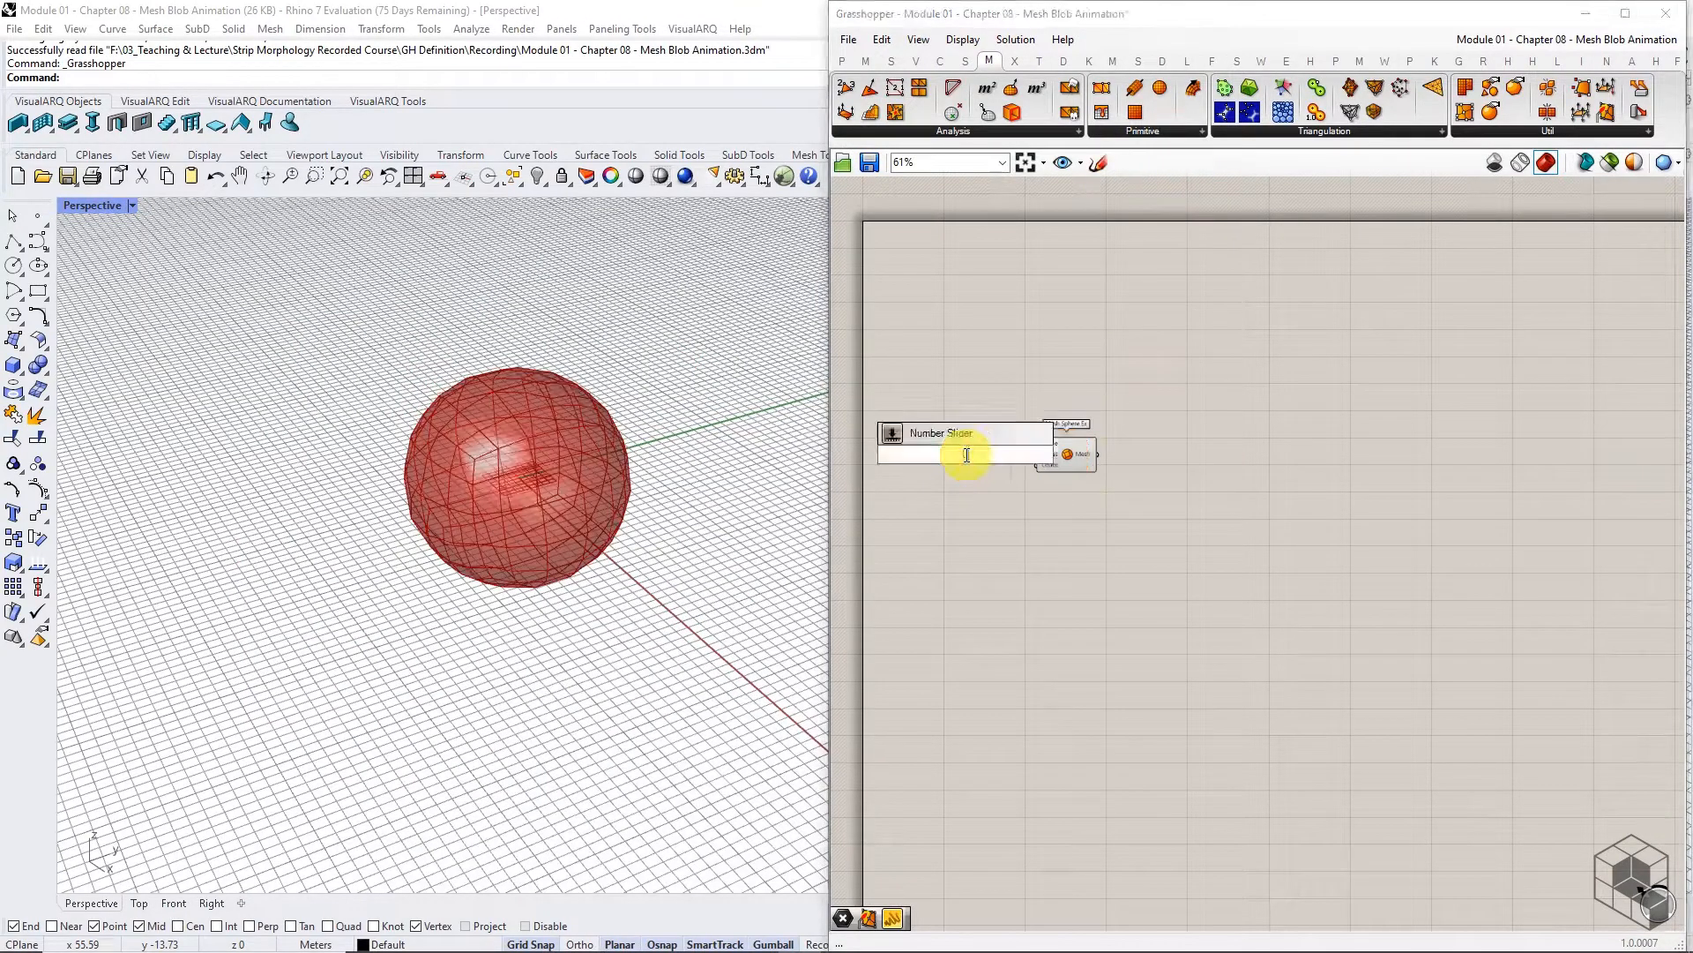
text(0,0,0)
key(Return)
scroll(1005, 450, up, 3)
mouse_move(964, 457)
mouse_down()
mouse_move(1056, 440)
mouse_move(956, 440)
mouse_up()
Place a number slider on the canvas below the Point component
click(843, 60)
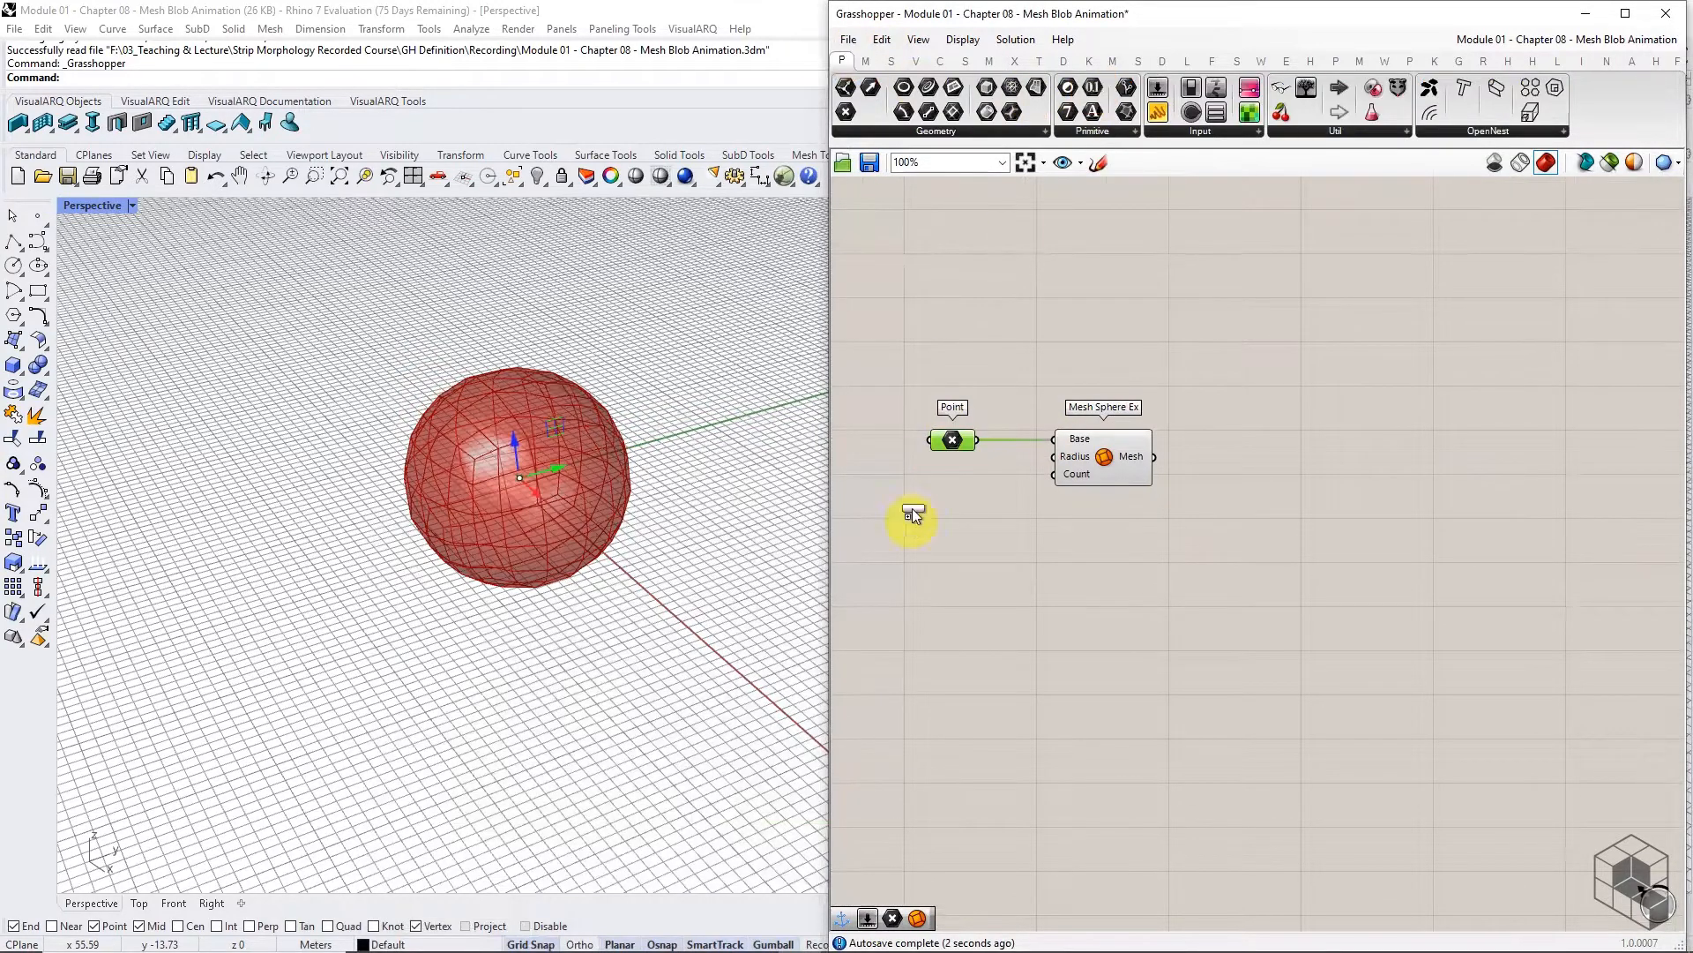
right_click(919, 508)
click(916, 500)
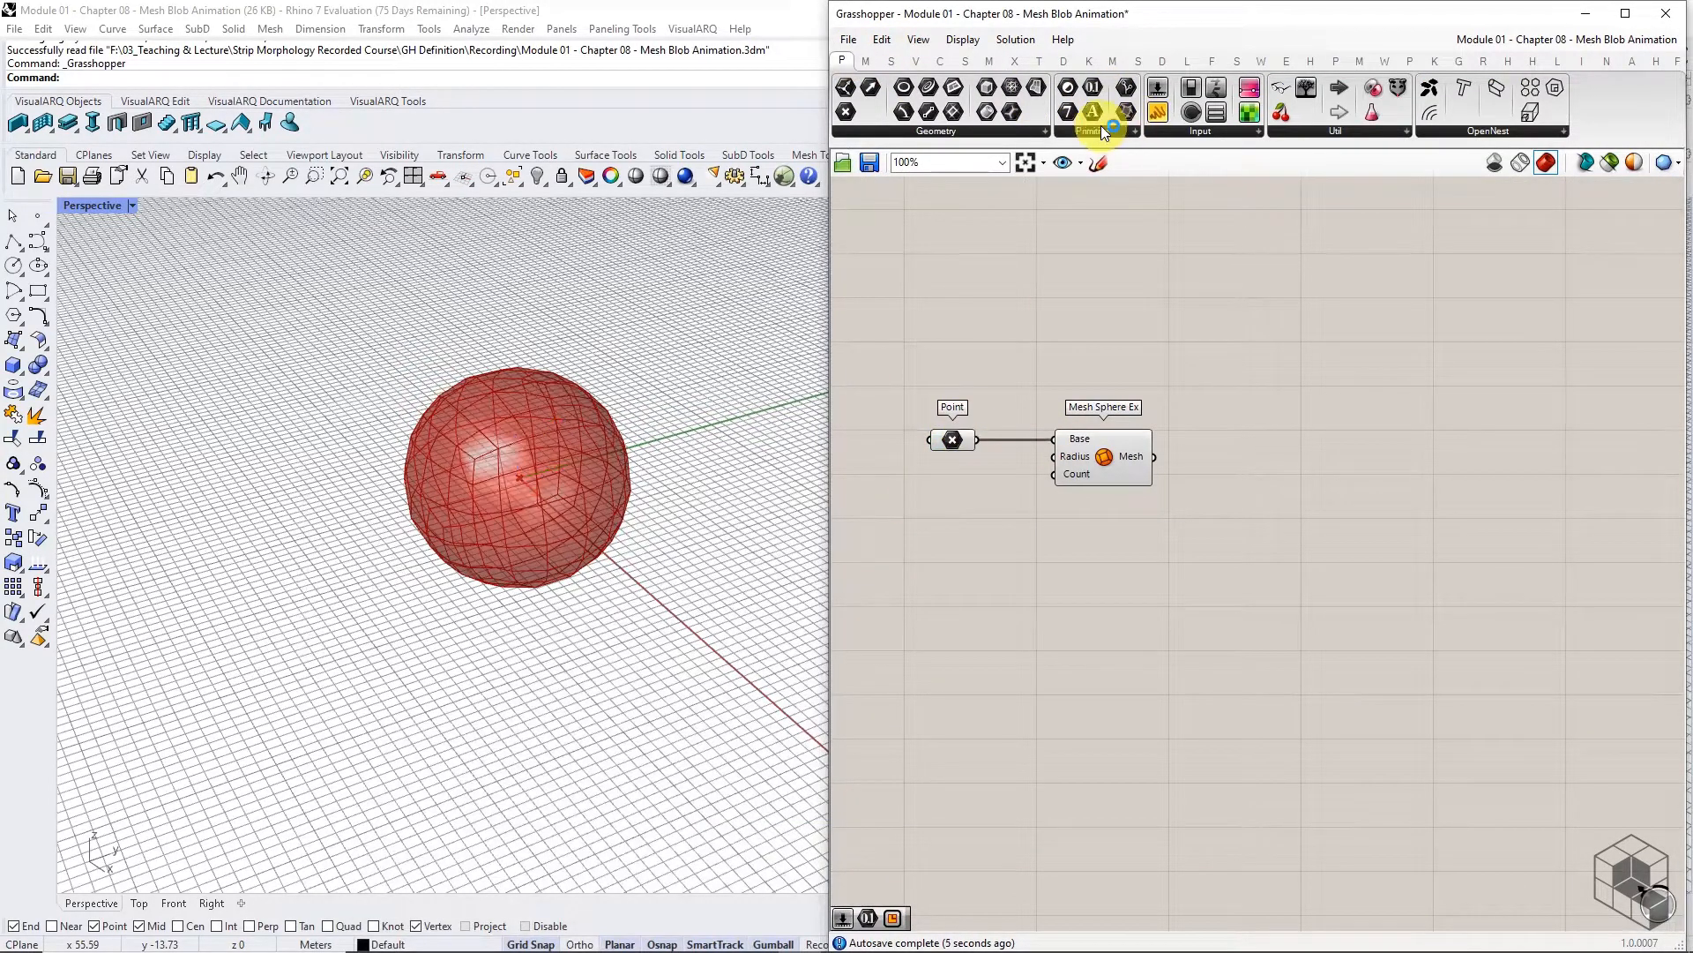
drag(1152, 97, 939, 492)
right_click(960, 490)
click(1014, 570)
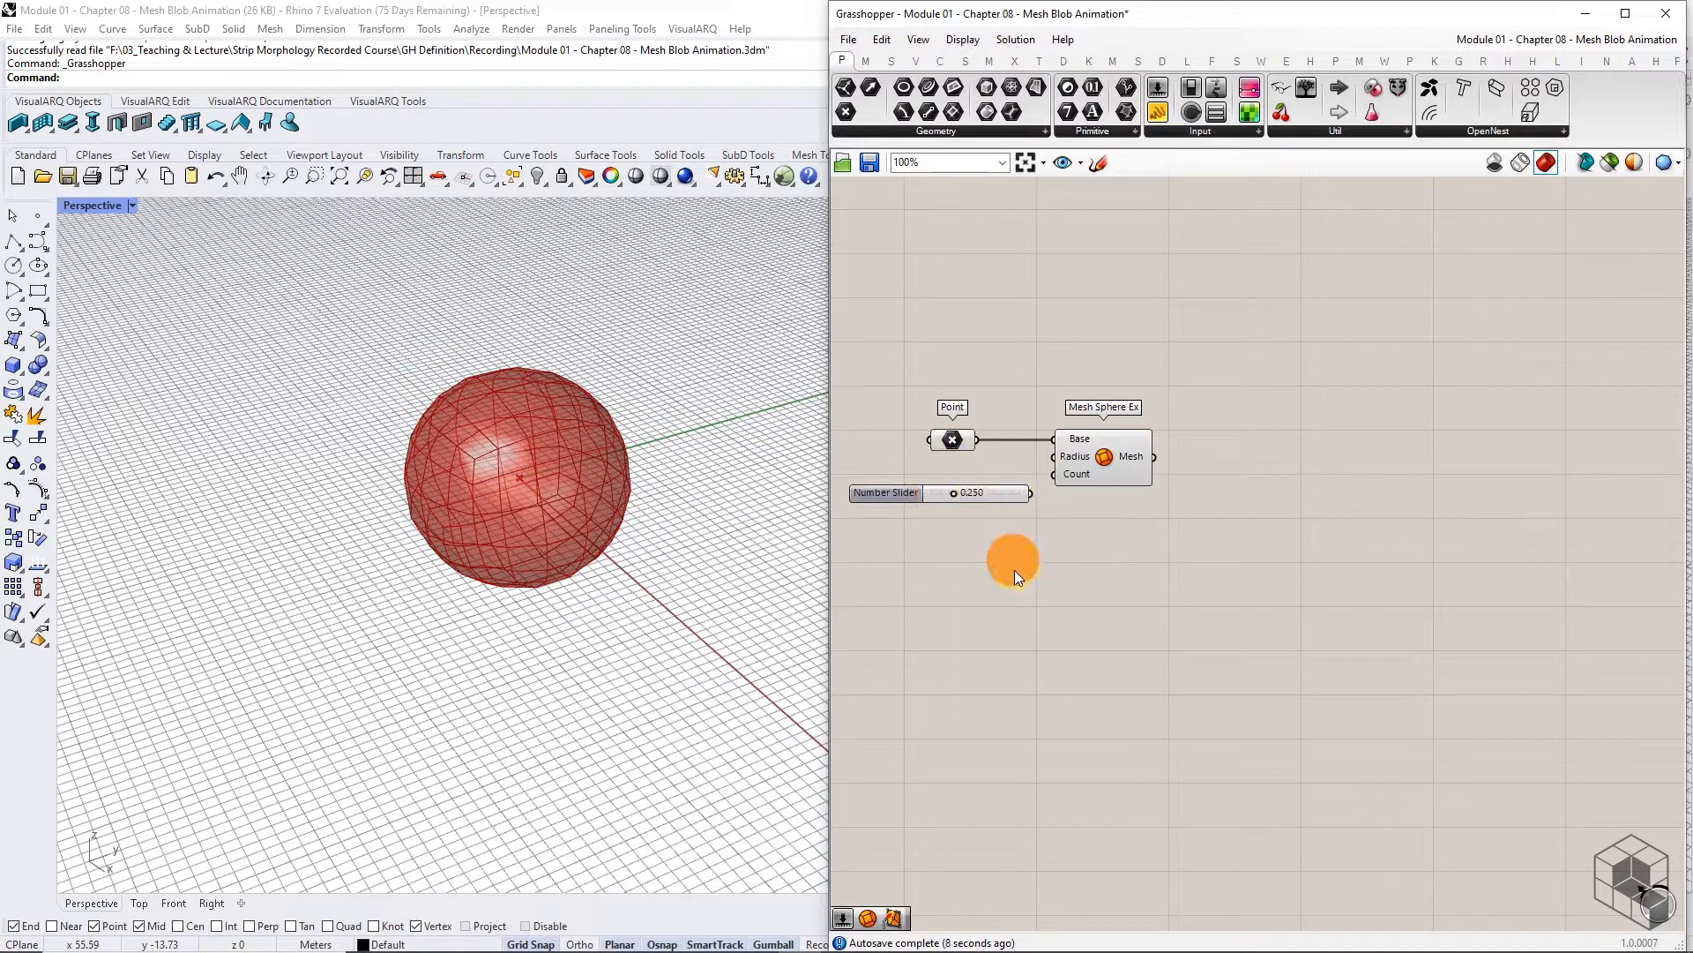
Edit the number slider, set it to 20.000, and connect it to the Radius of Mesh Sphere Ex
right_click(1008, 498)
click(1049, 569)
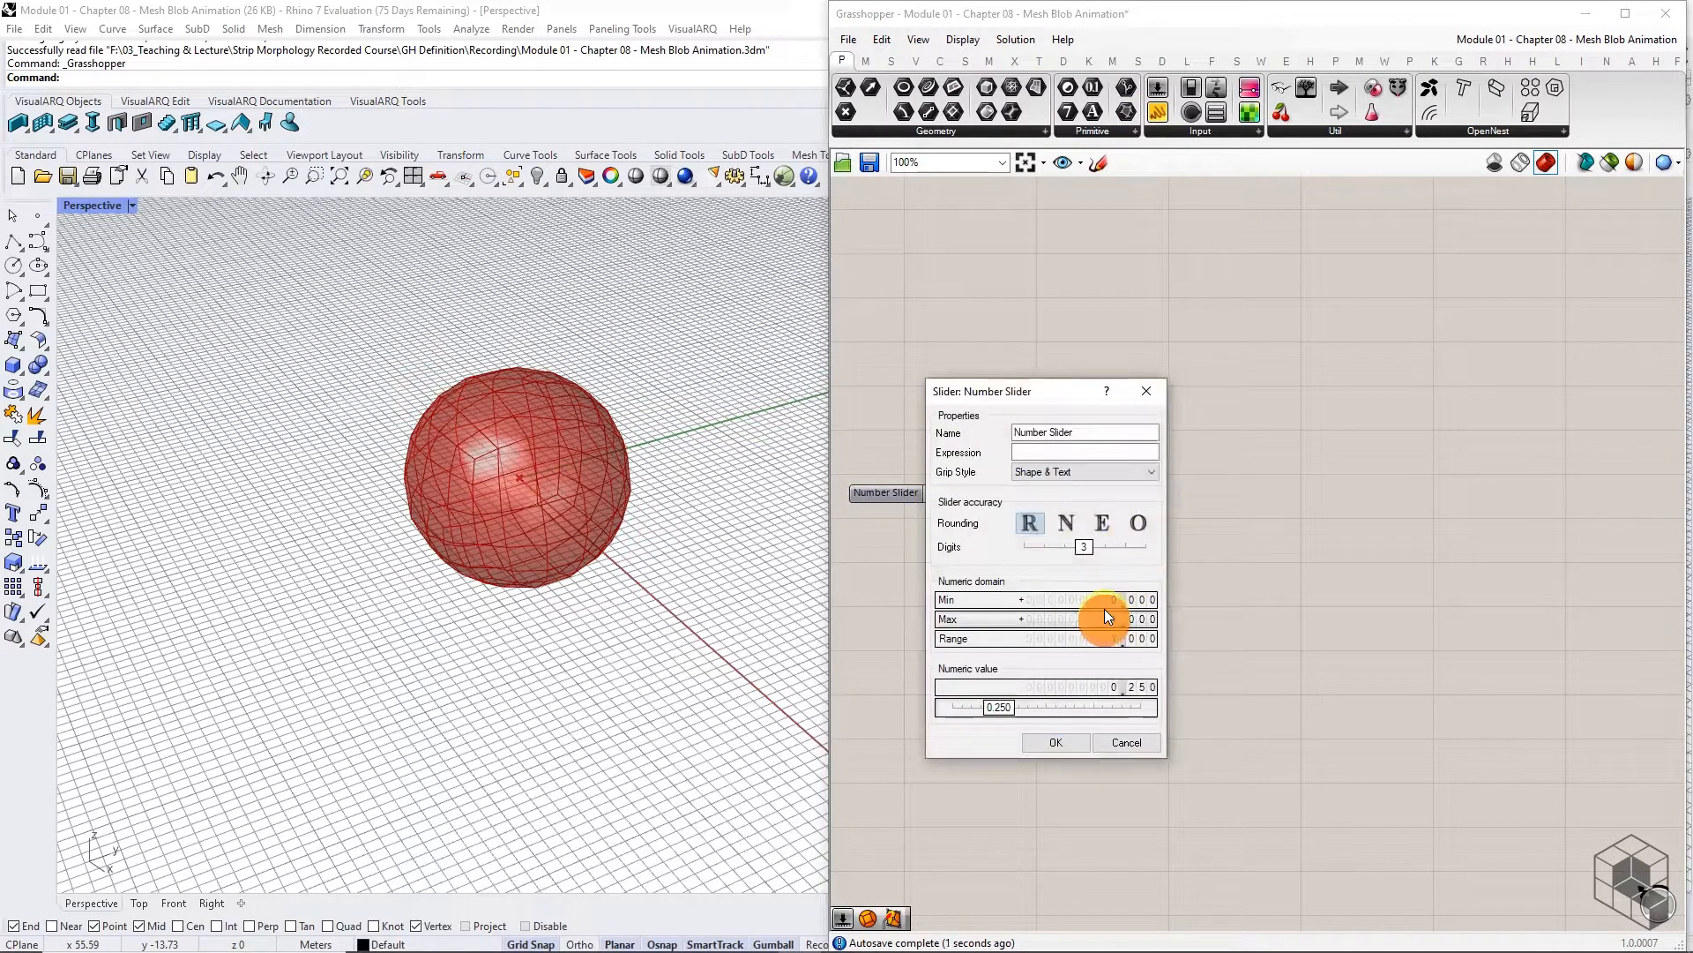
click(1056, 742)
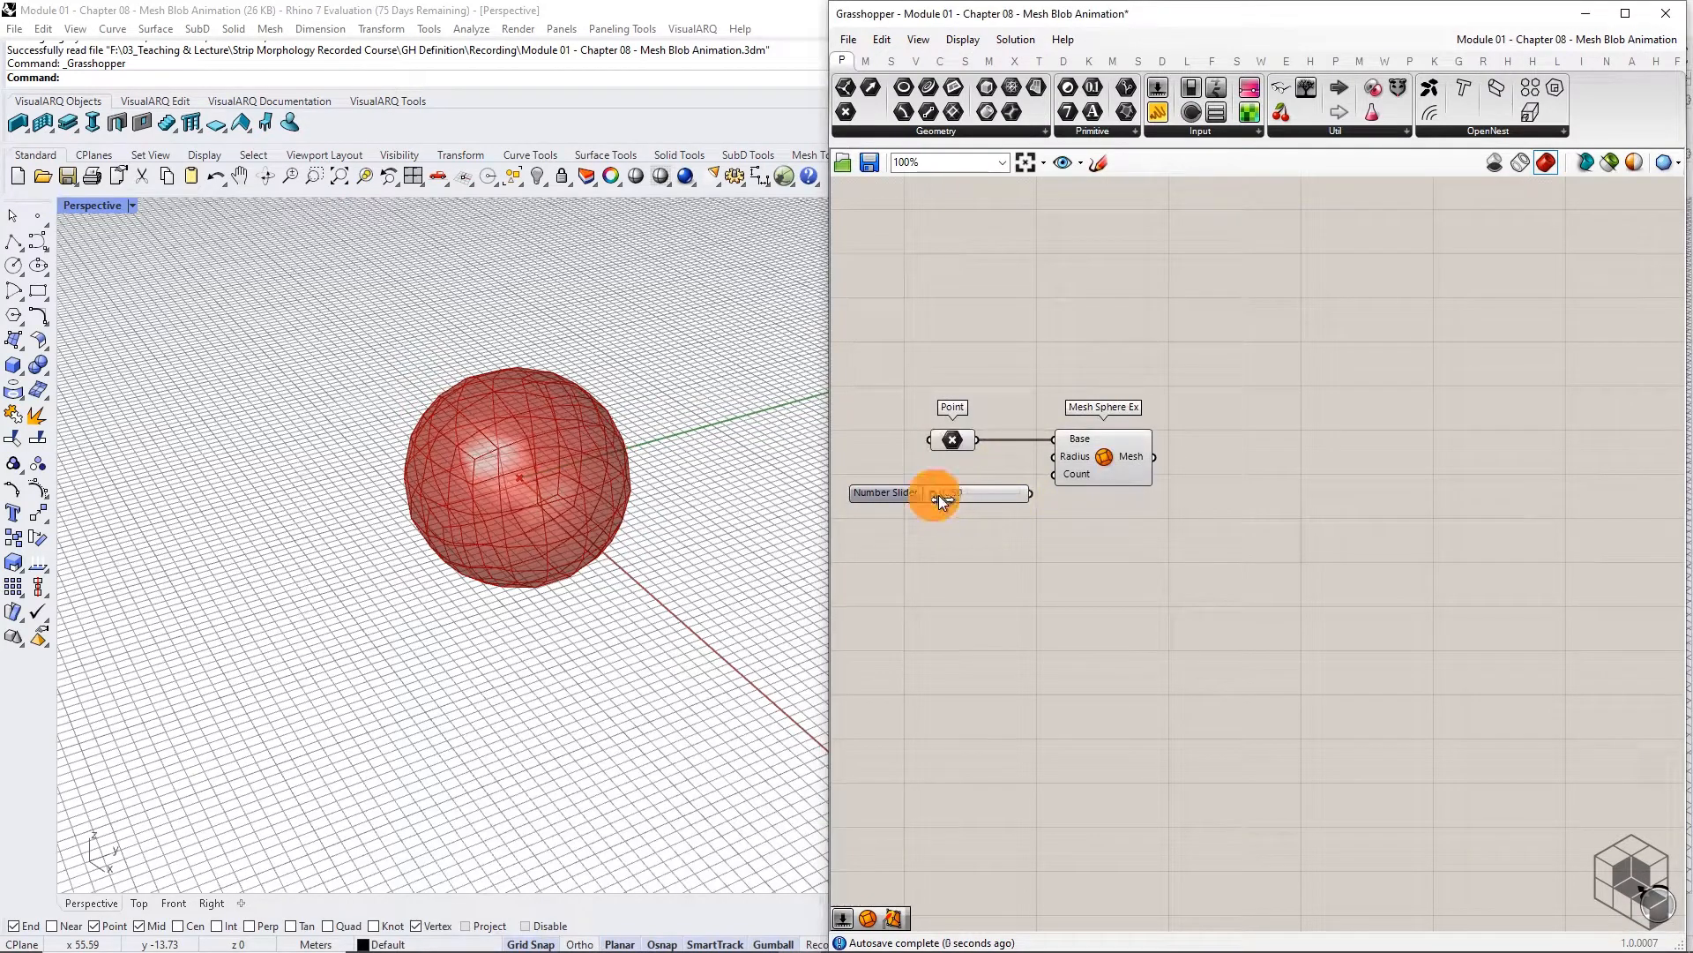
drag(970, 494, 1054, 456)
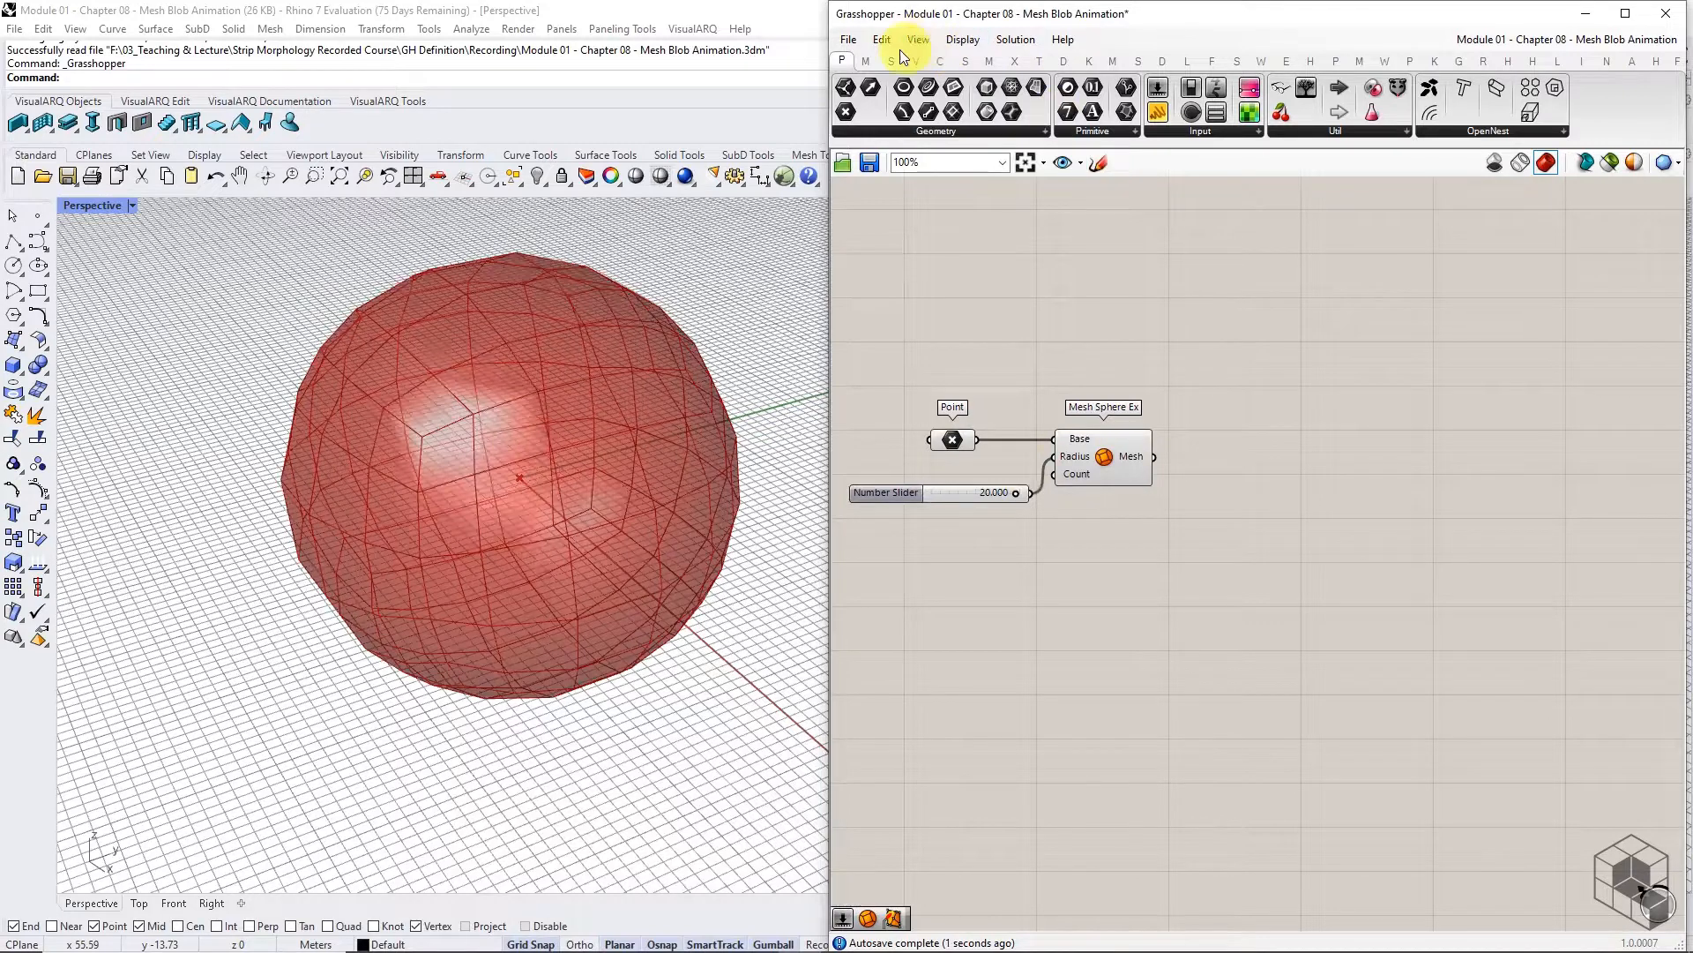
Add a Mesh WeldVertices component and feed the Mesh Sphere Ex output into its Mesh input
click(866, 60)
click(988, 60)
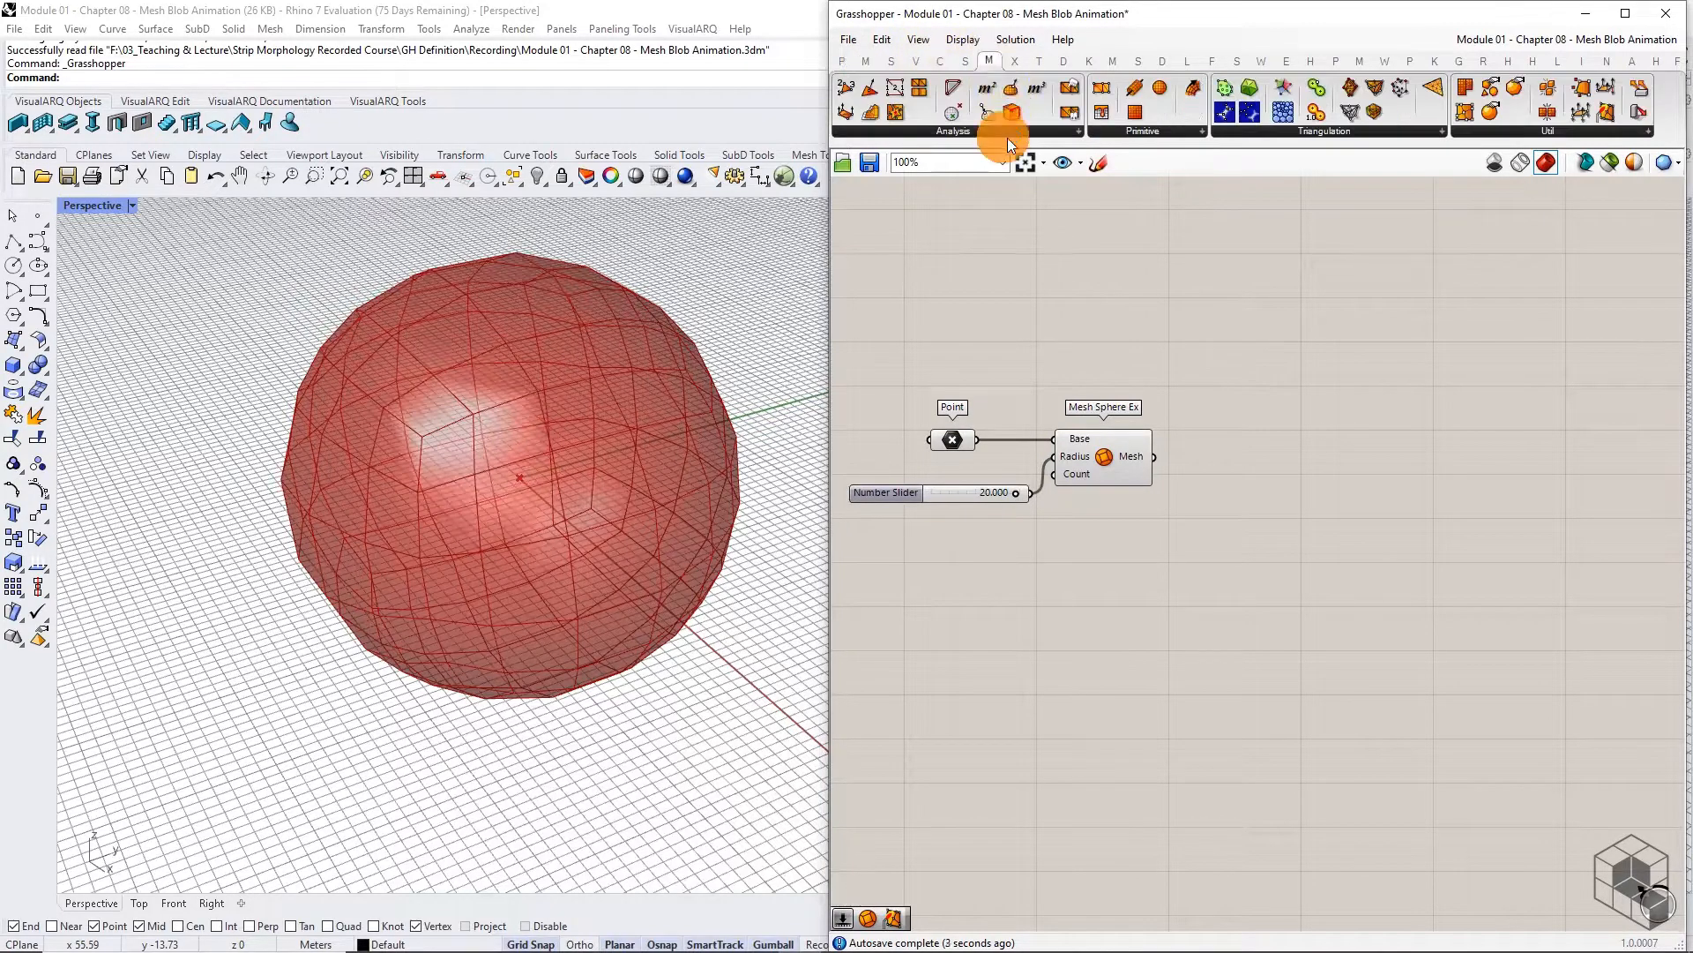
click(1006, 131)
click(1592, 132)
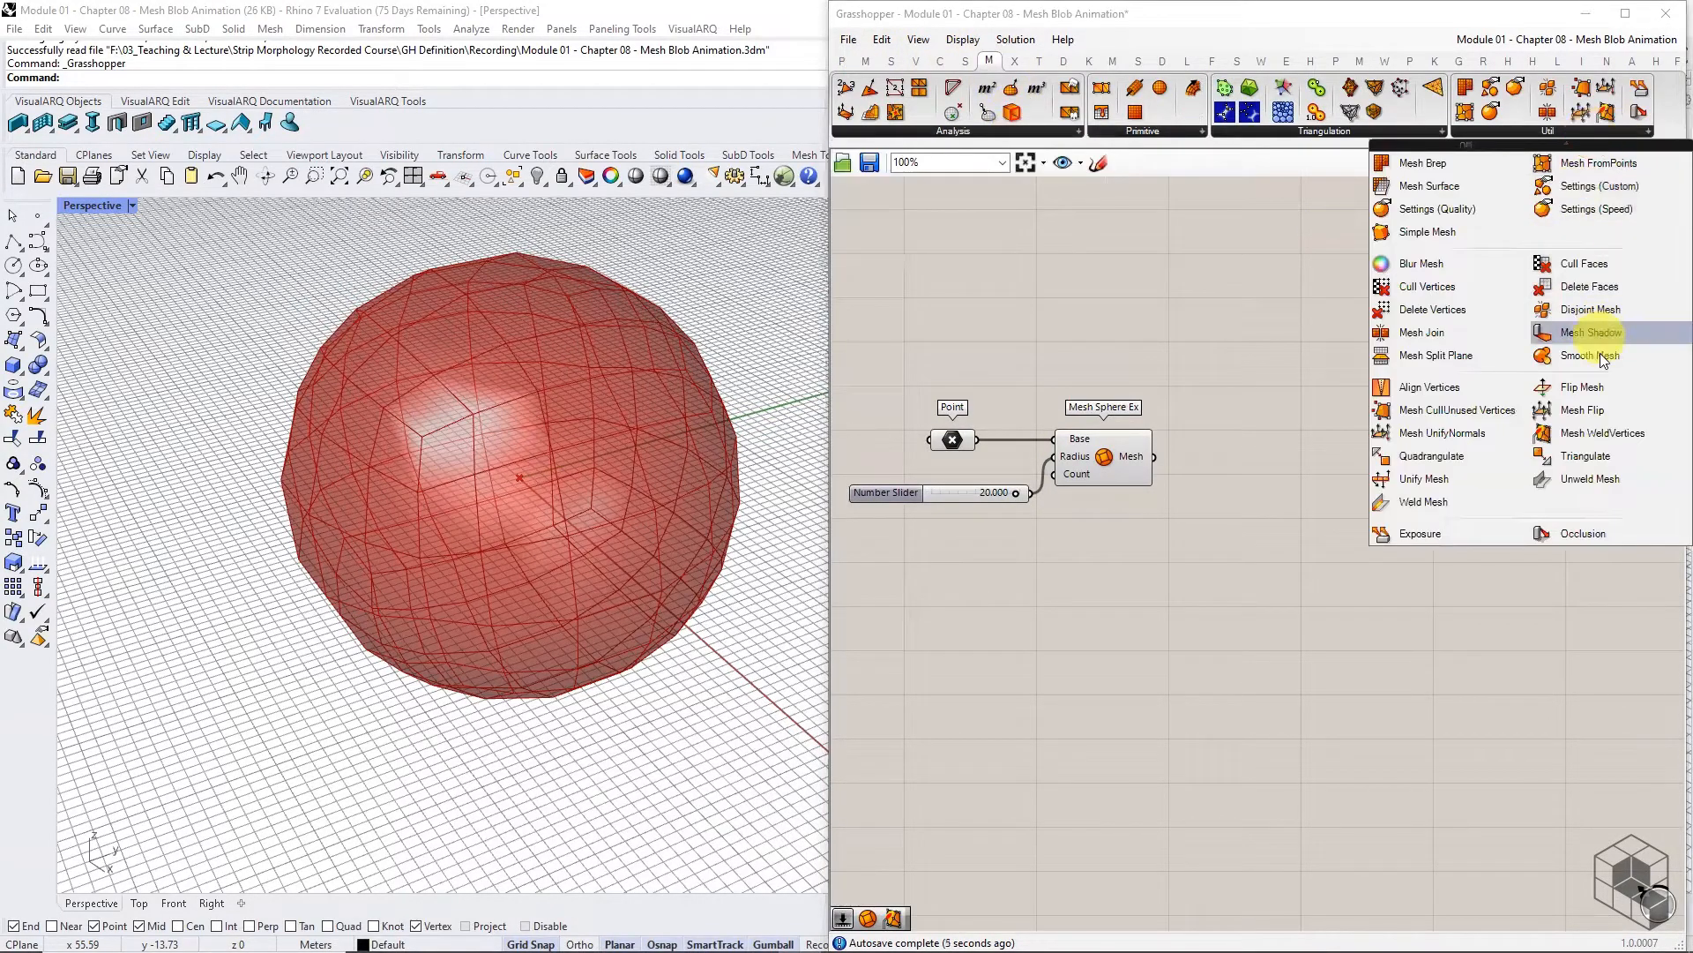
drag(1596, 429, 1364, 485)
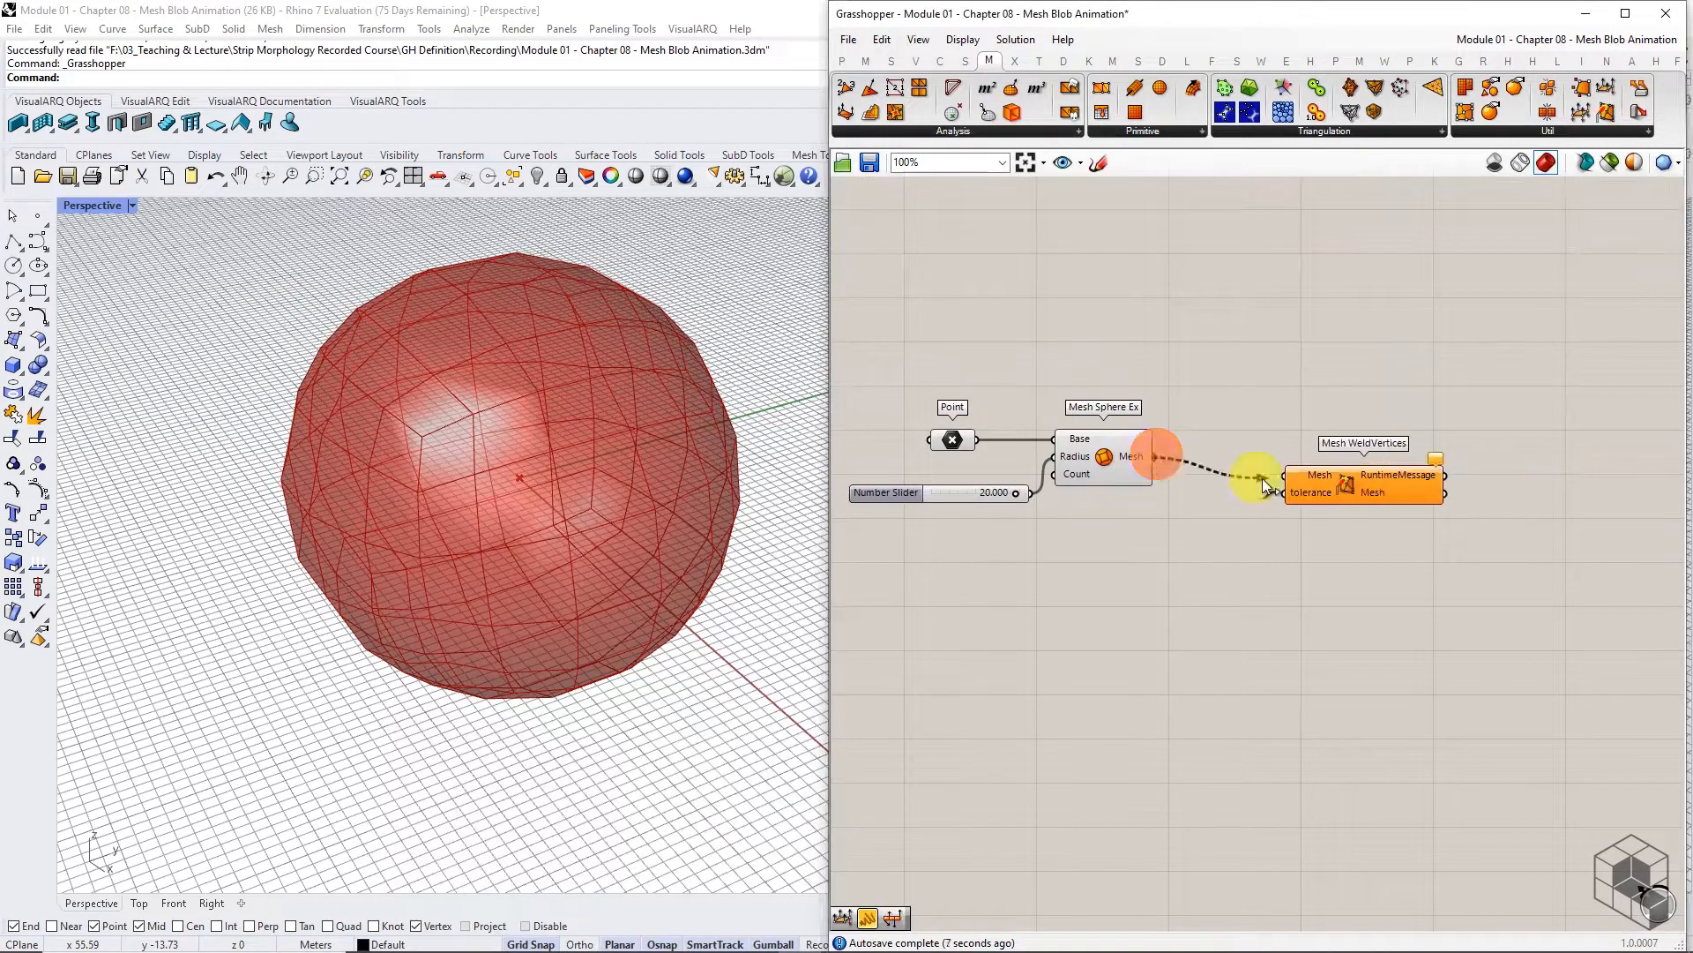
drag(1262, 479, 1299, 516)
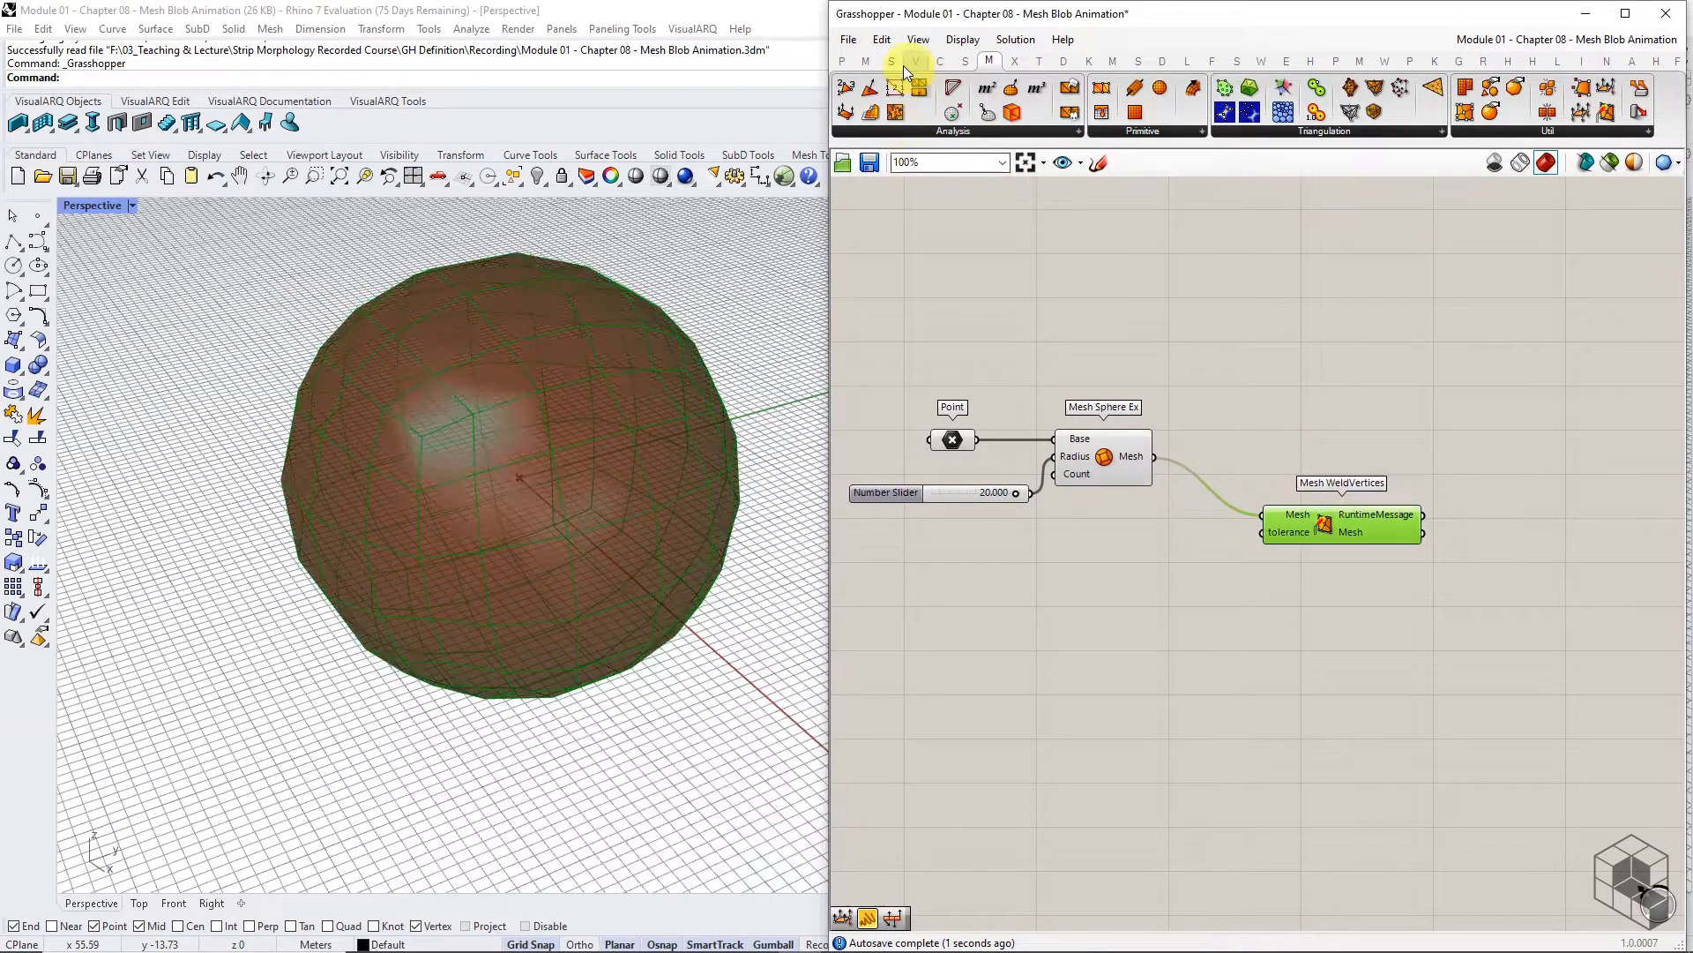
Attach one panel to the Mesh Sphere Ex output and another to the Mesh WeldVertices mesh output
click(843, 60)
drag(1158, 112, 1302, 352)
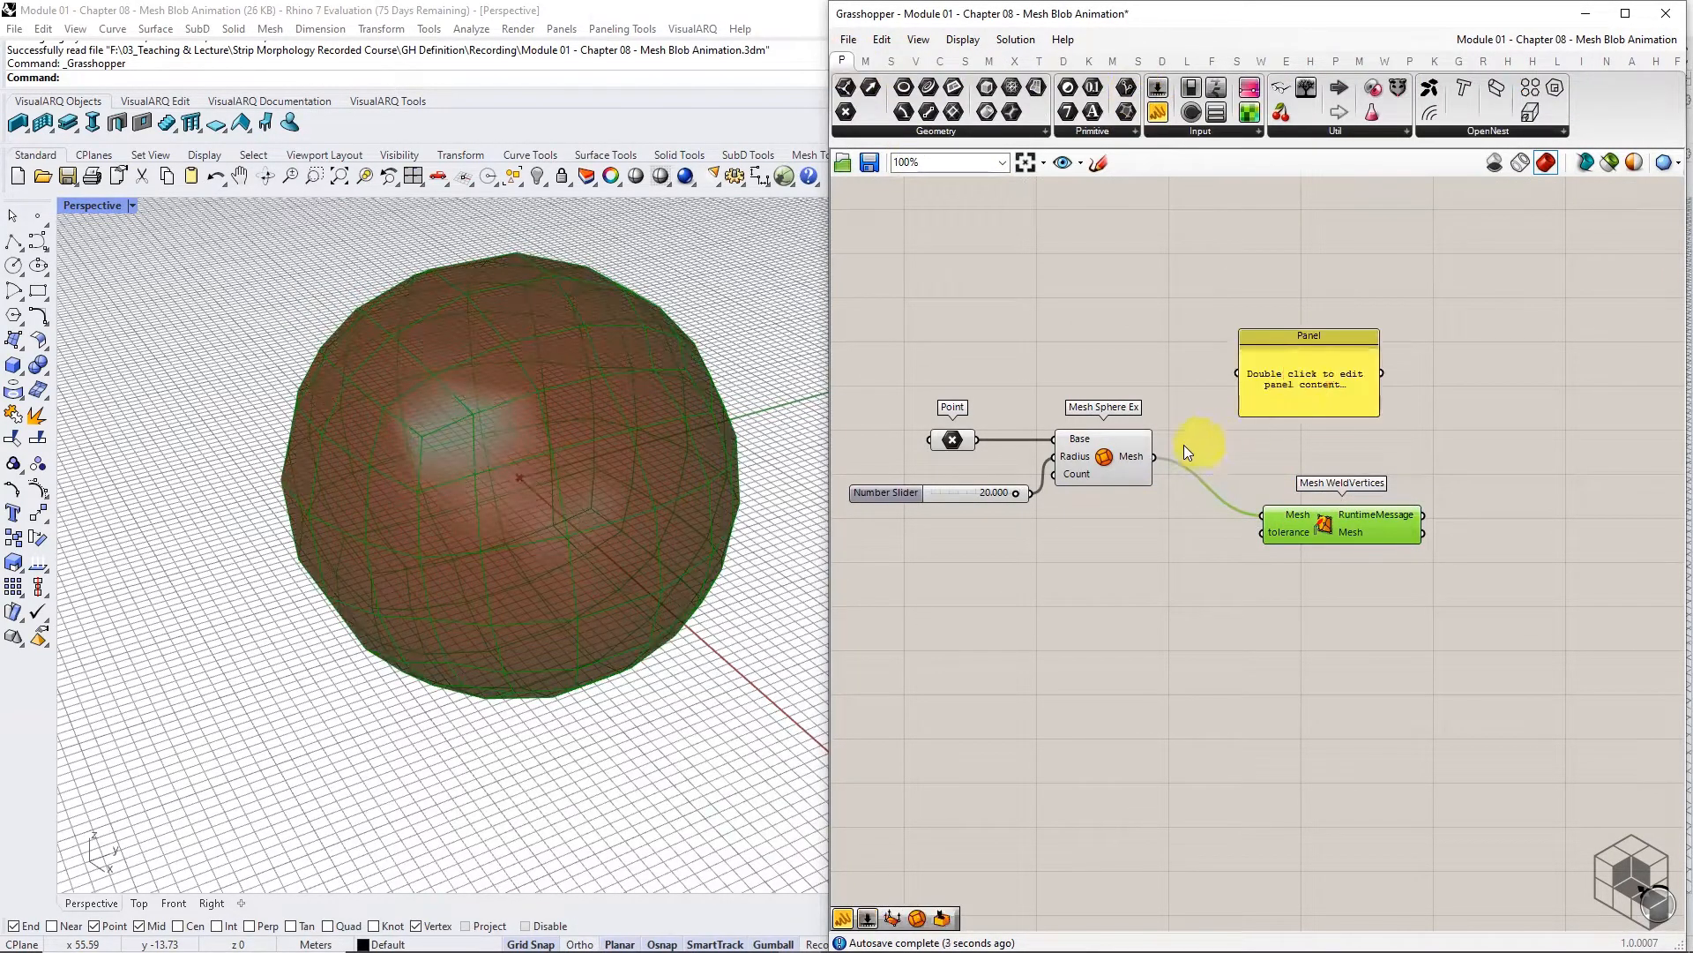
drag(1219, 399, 1555, 561)
click(1330, 402)
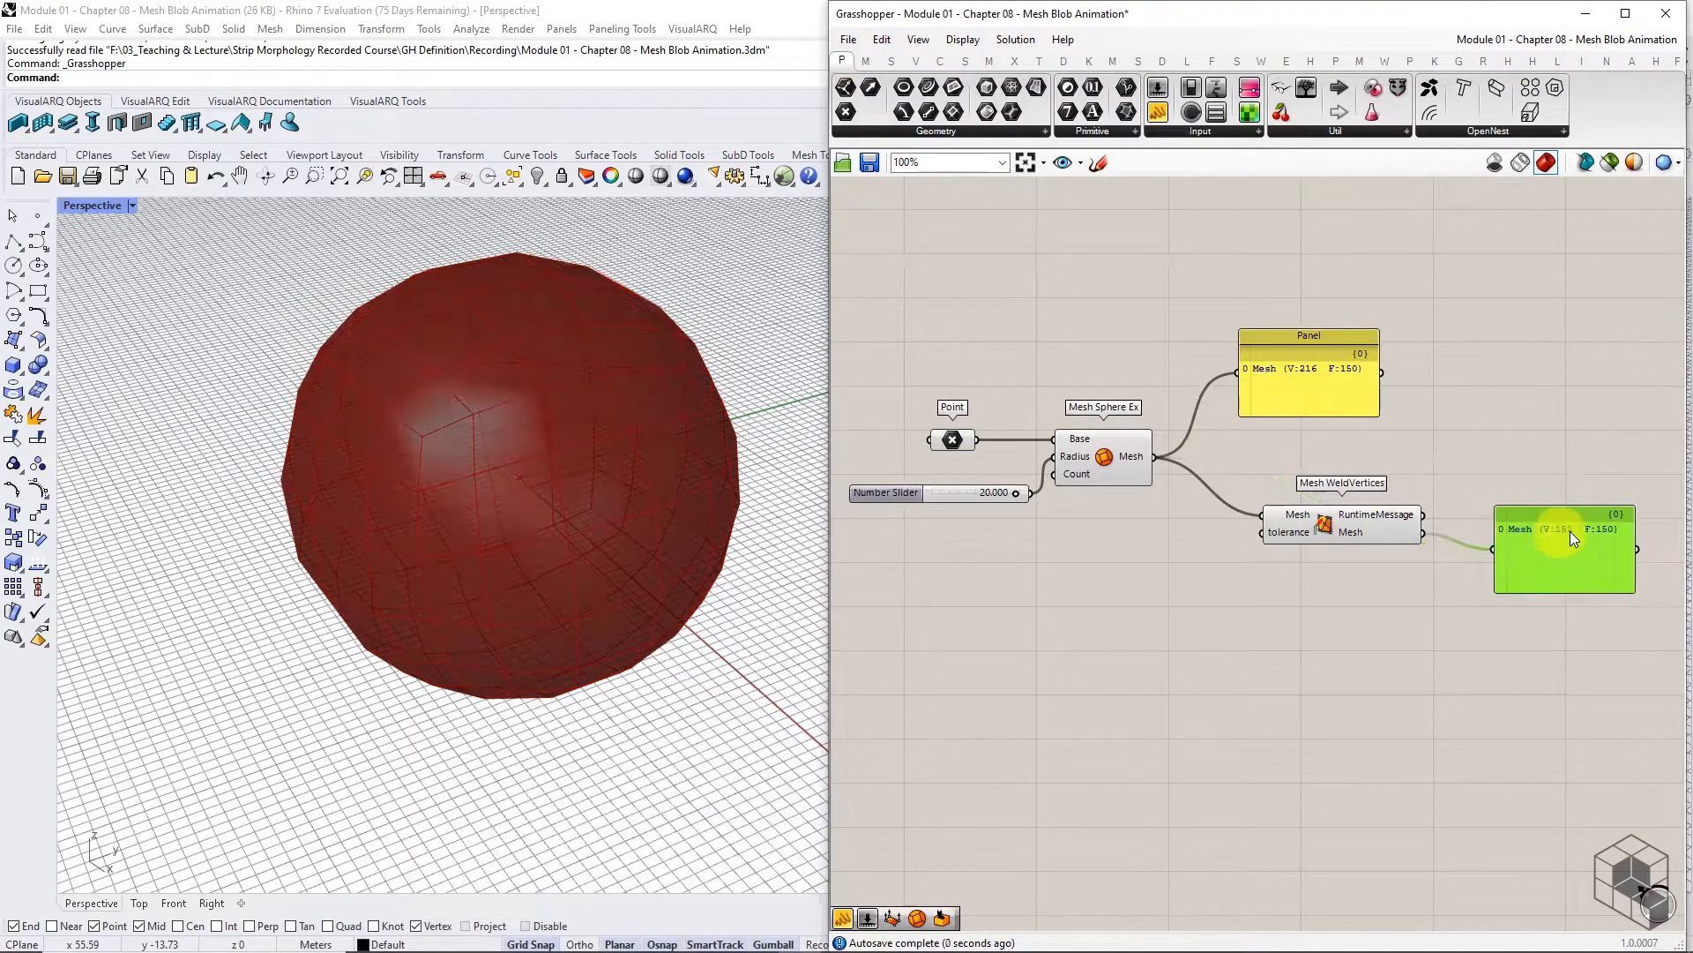
Compare the vertex counts of the original and welded meshes in the two panels
scroll(1573, 534, up, 2)
key(ctrl+1)
click(1602, 549)
drag(1341, 521, 1475, 530)
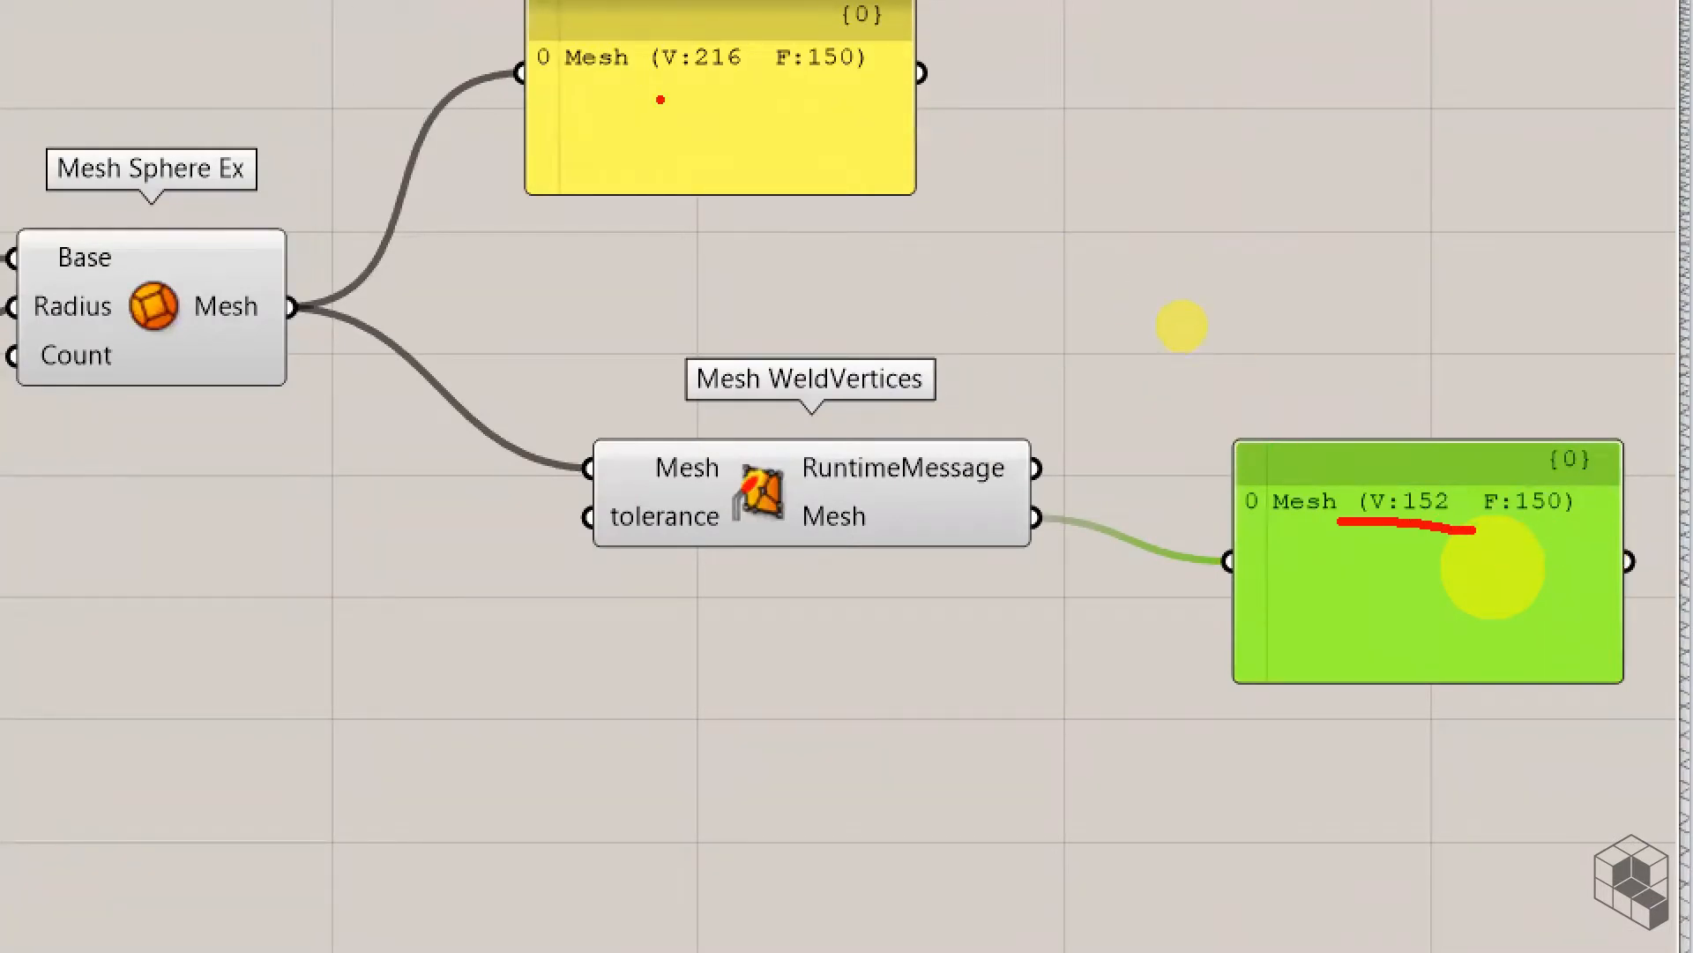
drag(637, 82, 789, 82)
key(Escape)
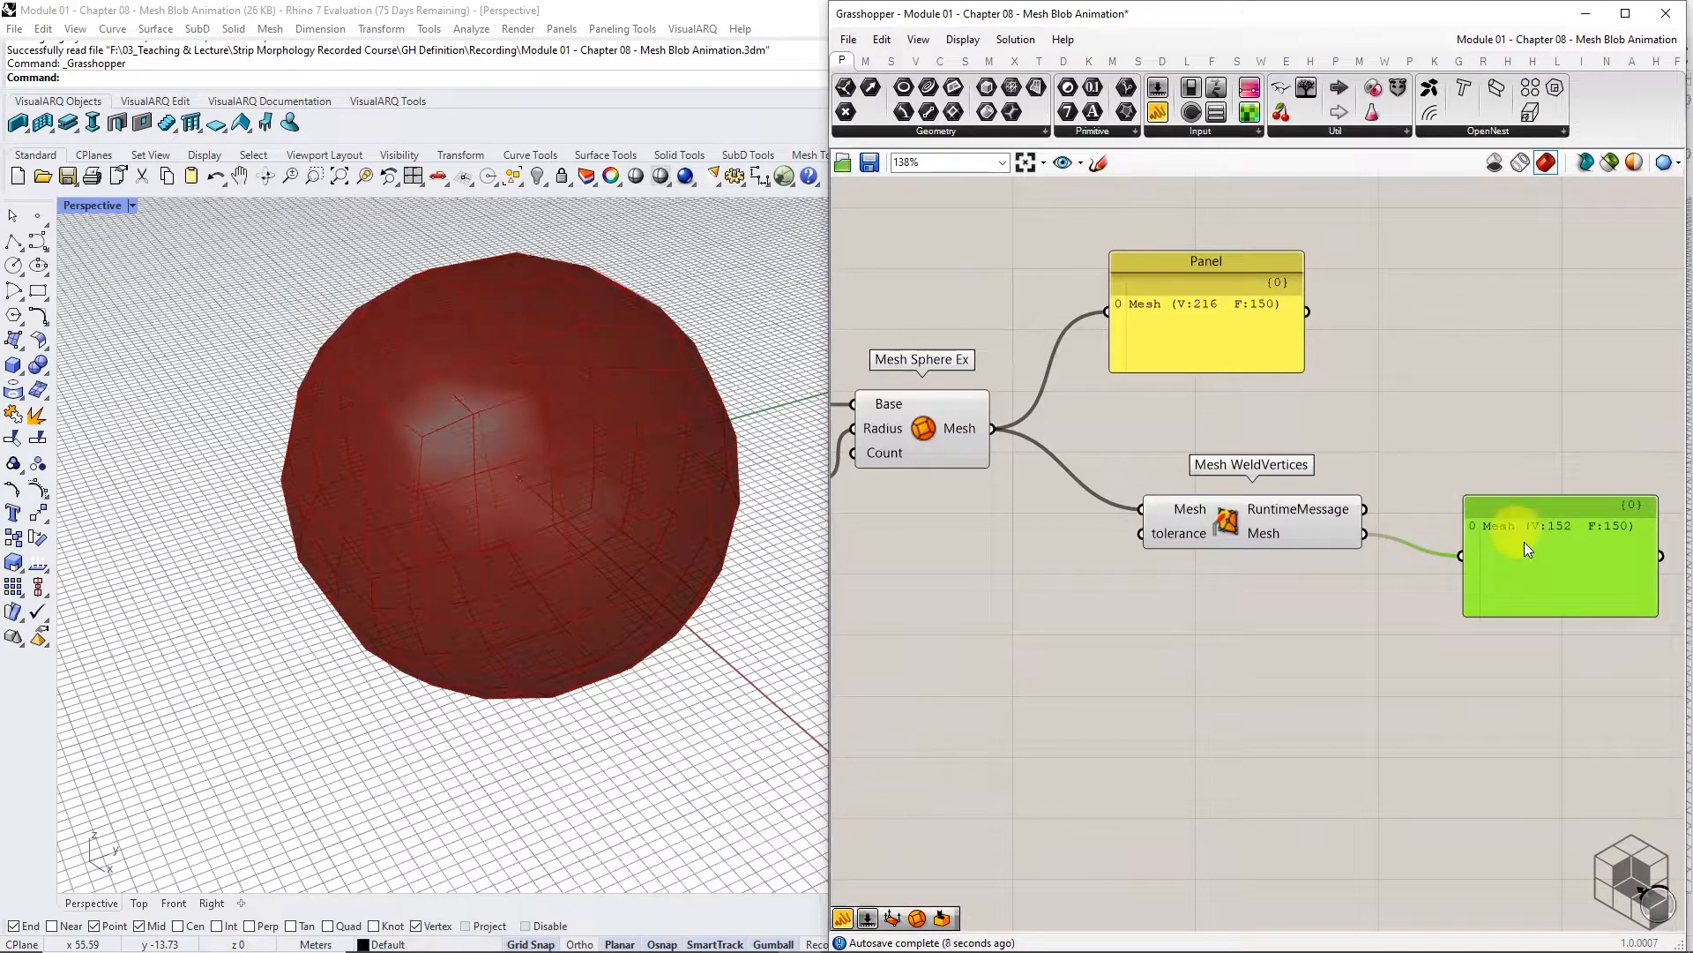
Delete both panels attached to the sphere mesh and the welded mesh
key(Delete)
click(1281, 357)
key(Delete)
Add a Deconstruct Mesh component and connect the Mesh output of Mesh WeldVertices to it
right_drag(1454, 453, 1315, 443)
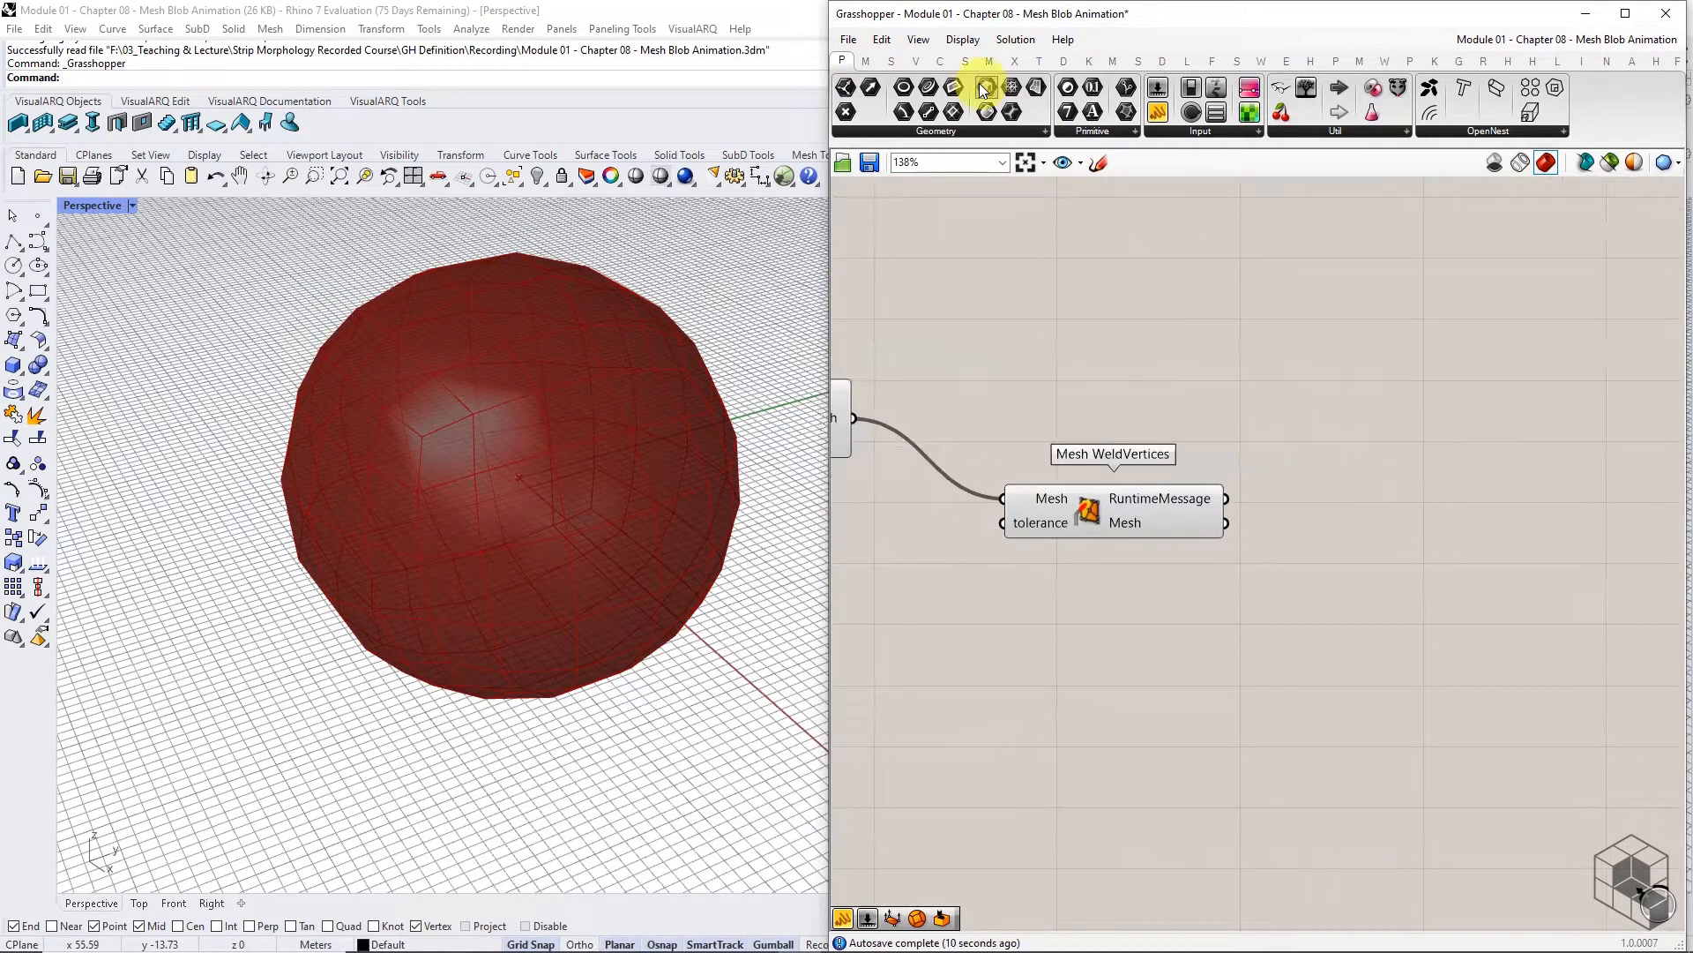
click(989, 60)
click(1044, 129)
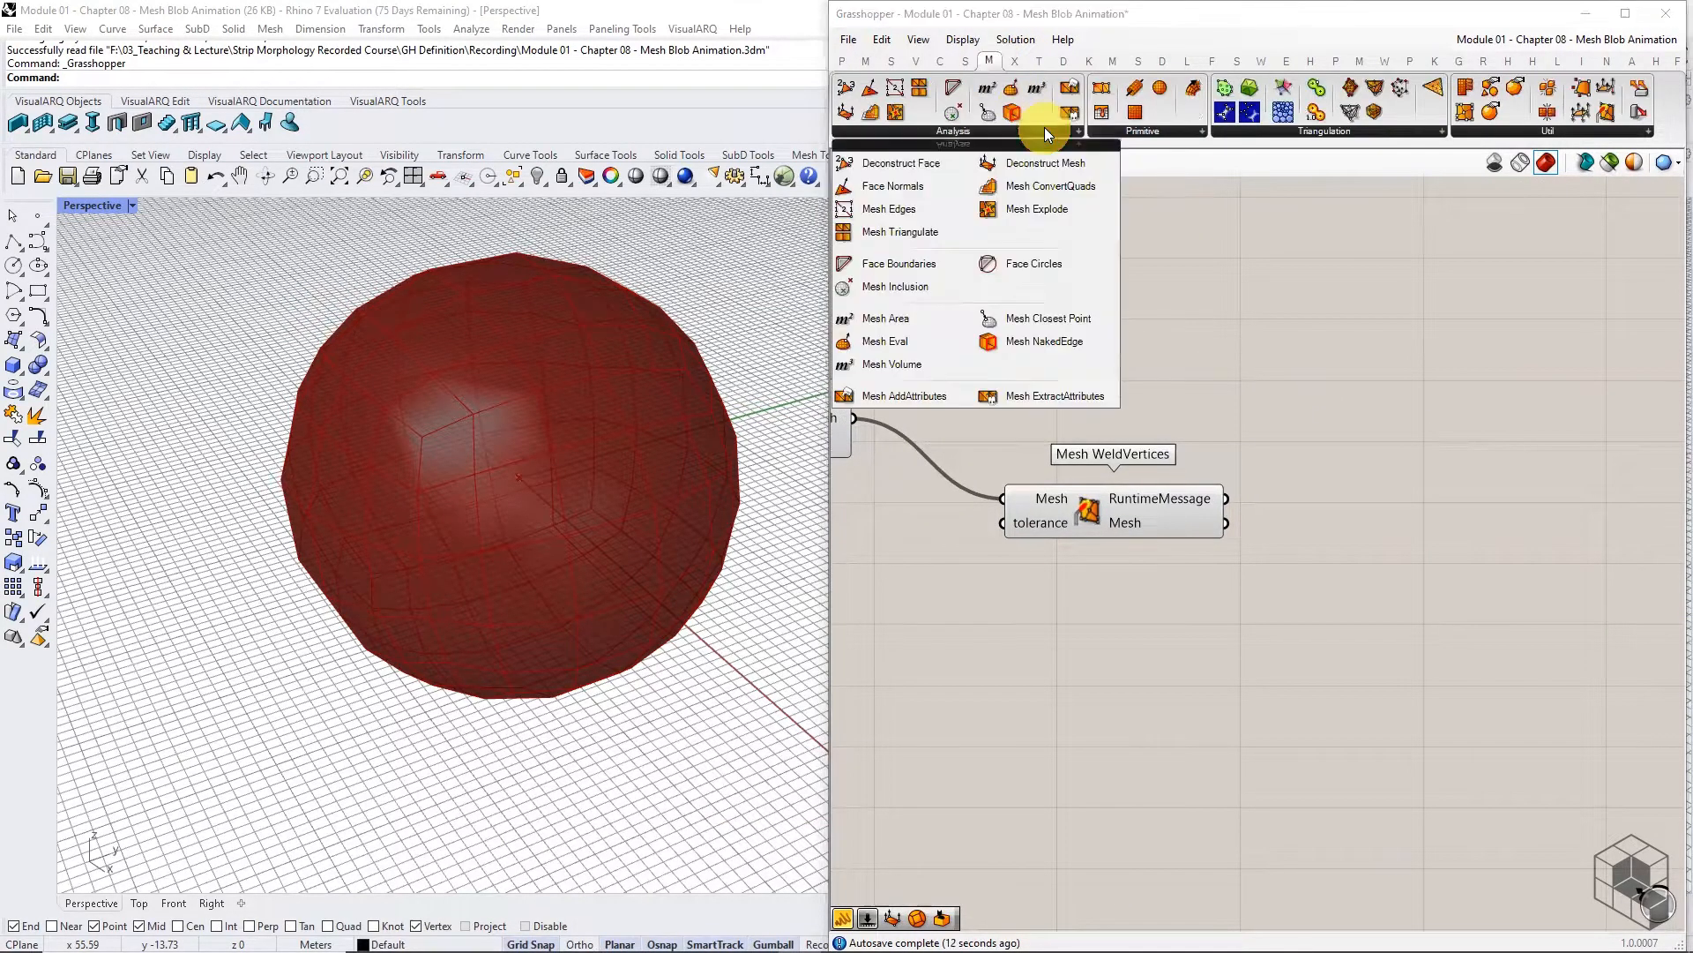
click(1050, 172)
click(1355, 516)
drag(1227, 522, 1363, 534)
click(1355, 525)
scroll(1353, 552, down, 3)
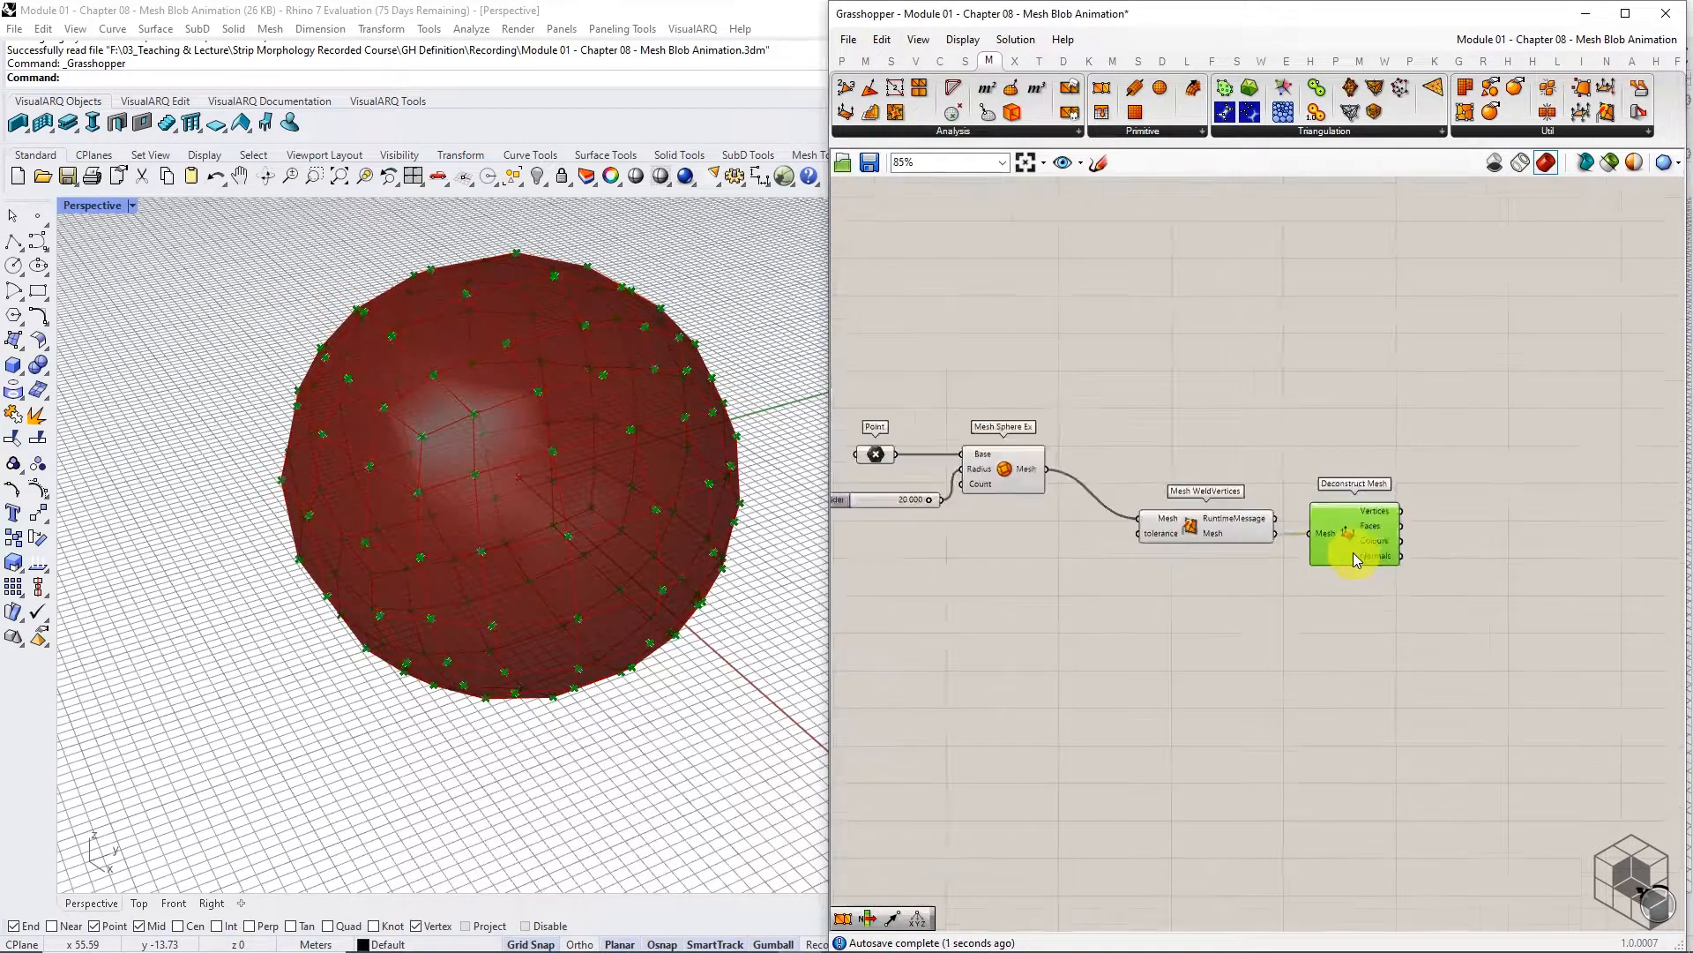
Add a Vector 2Pt component with the Point as Point A and the deconstructed mesh's Vertices as Point B
right_drag(1353, 552, 1293, 577)
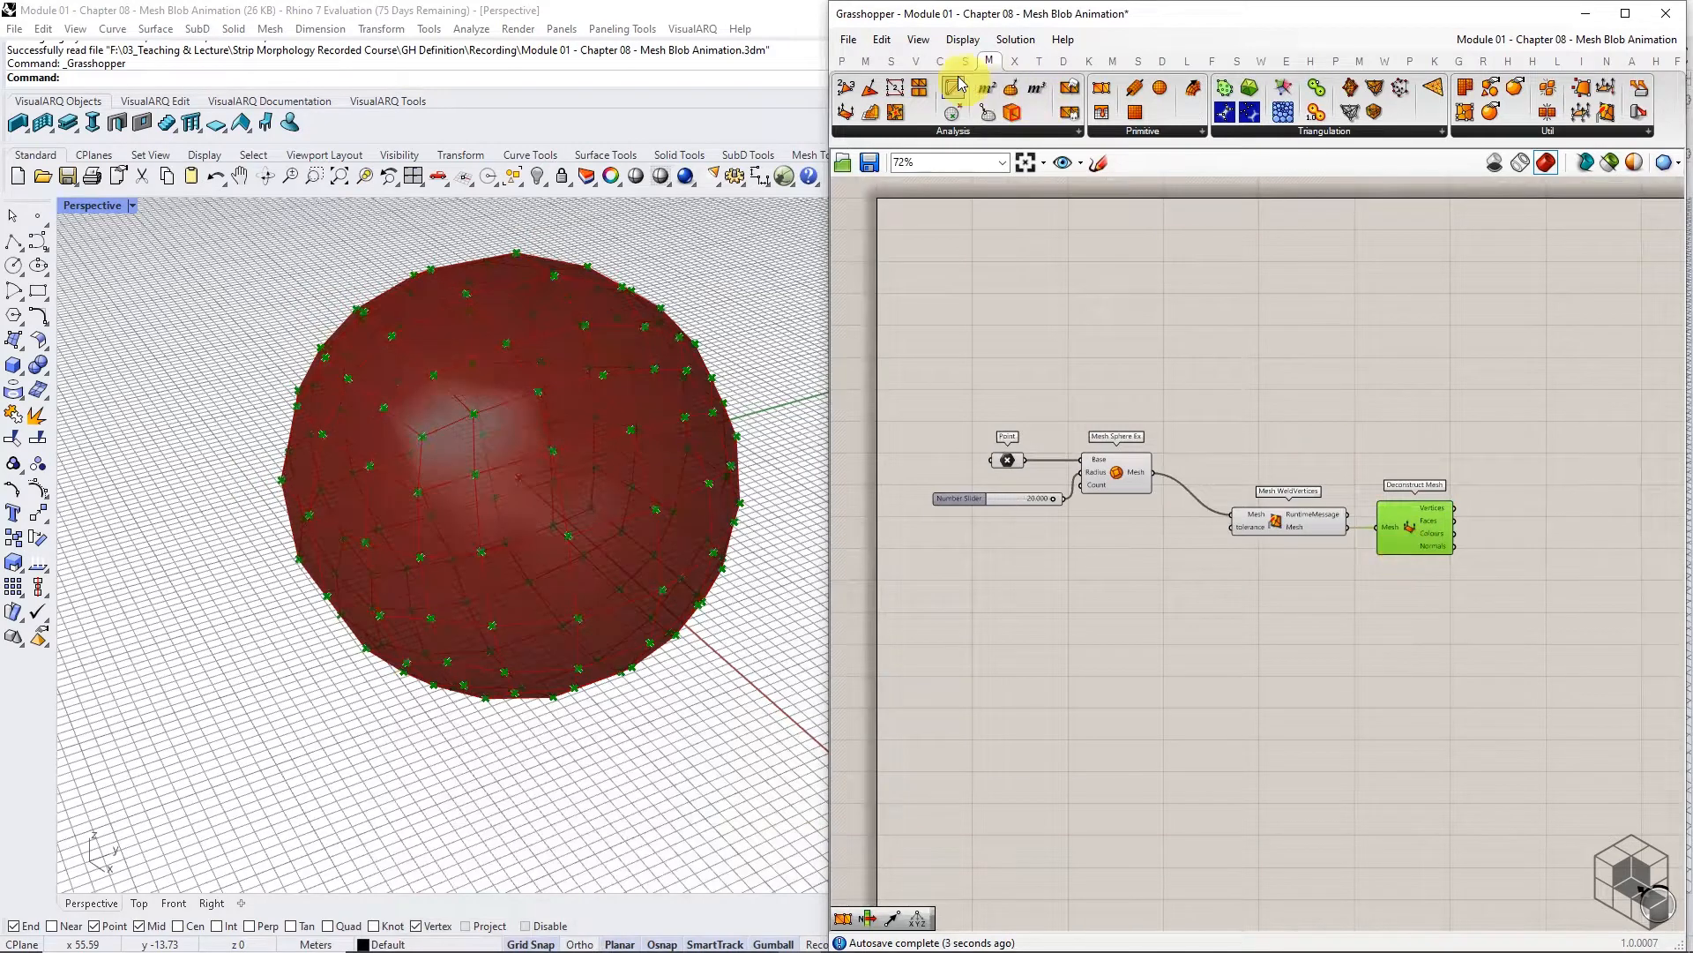
click(916, 60)
click(1182, 130)
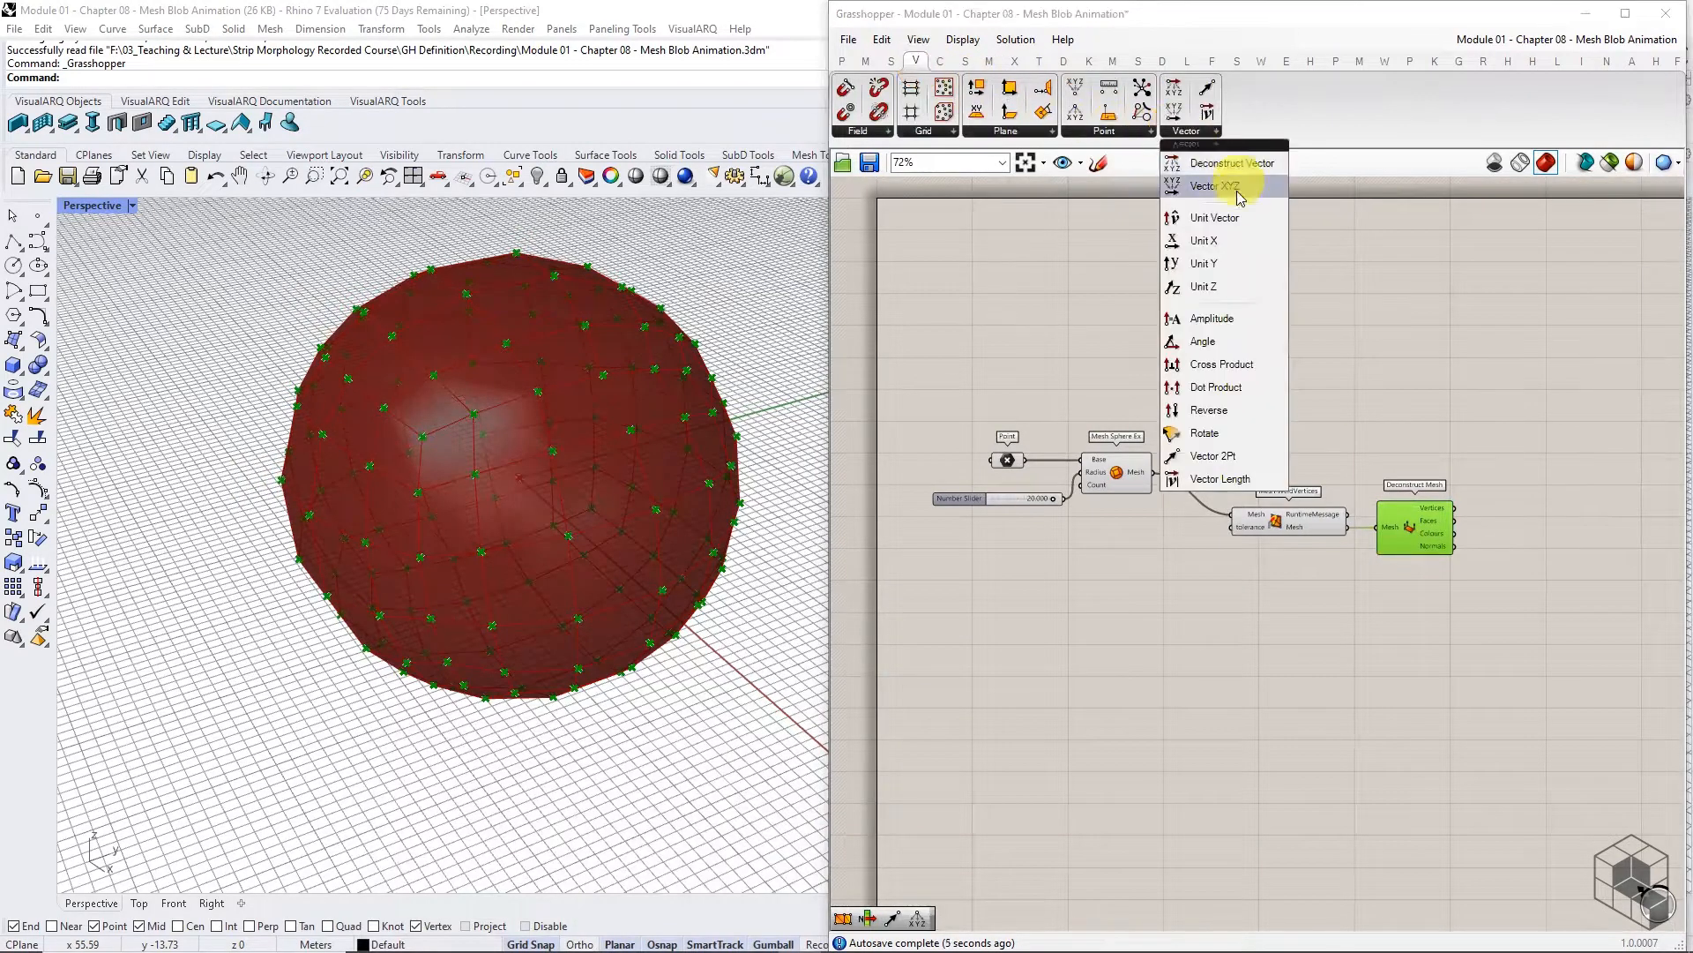
click(1212, 456)
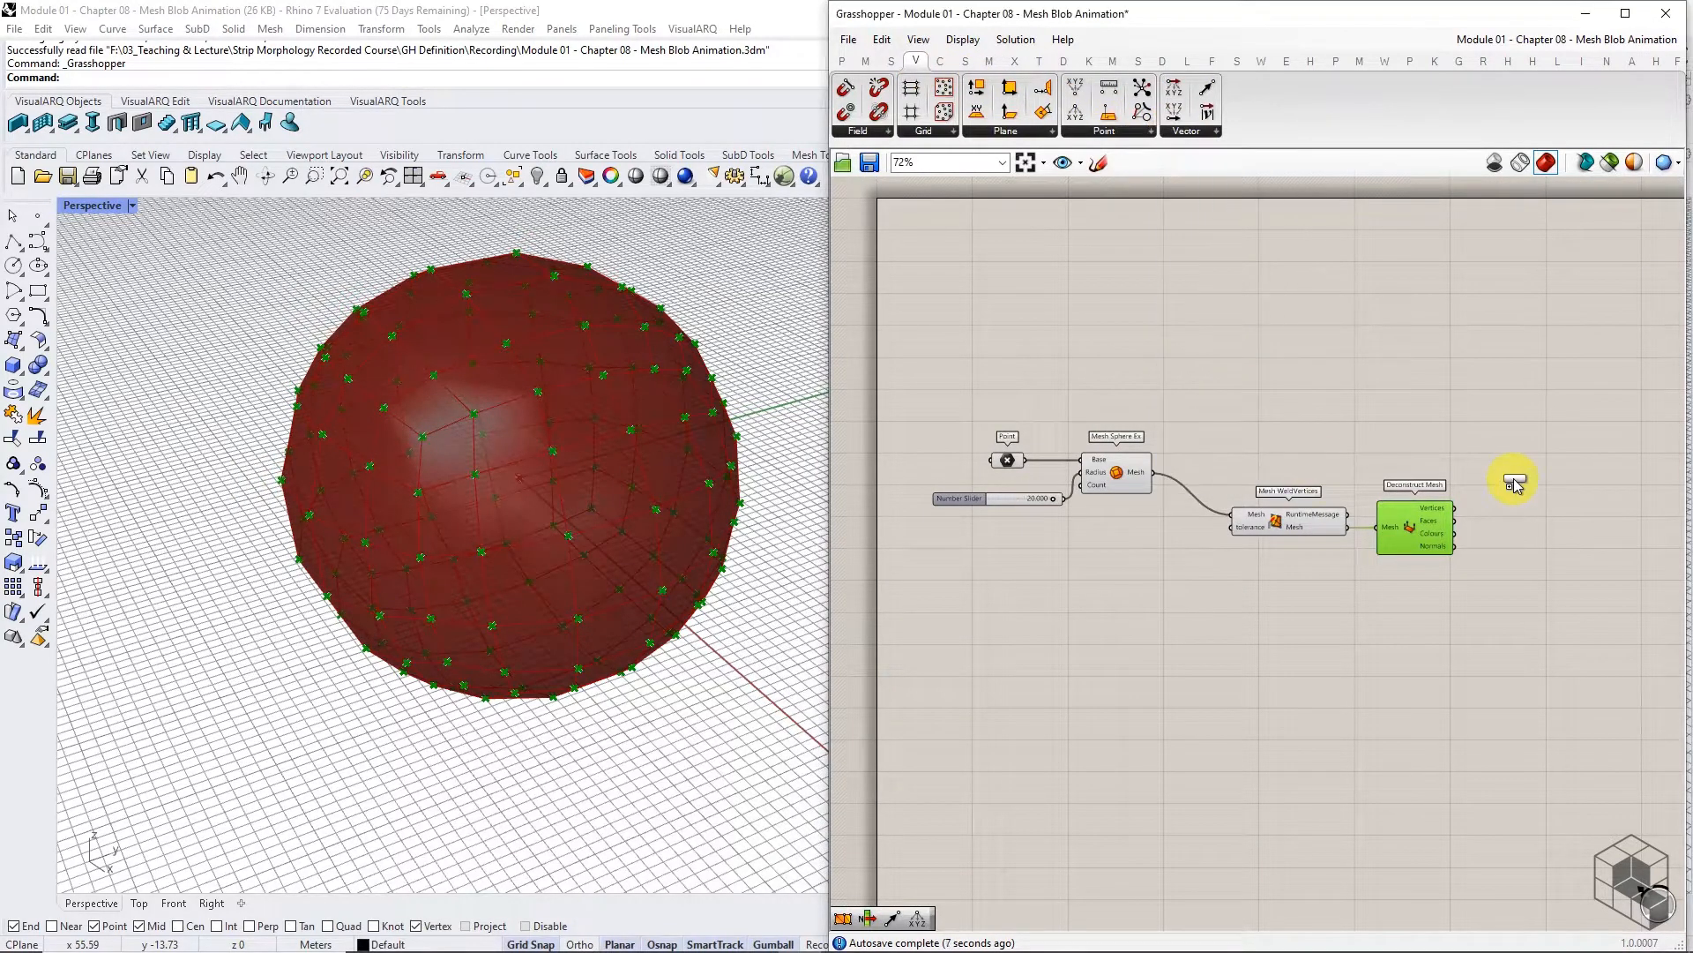
click(1512, 478)
drag(1025, 459, 1487, 470)
right_drag(1618, 548, 1462, 516)
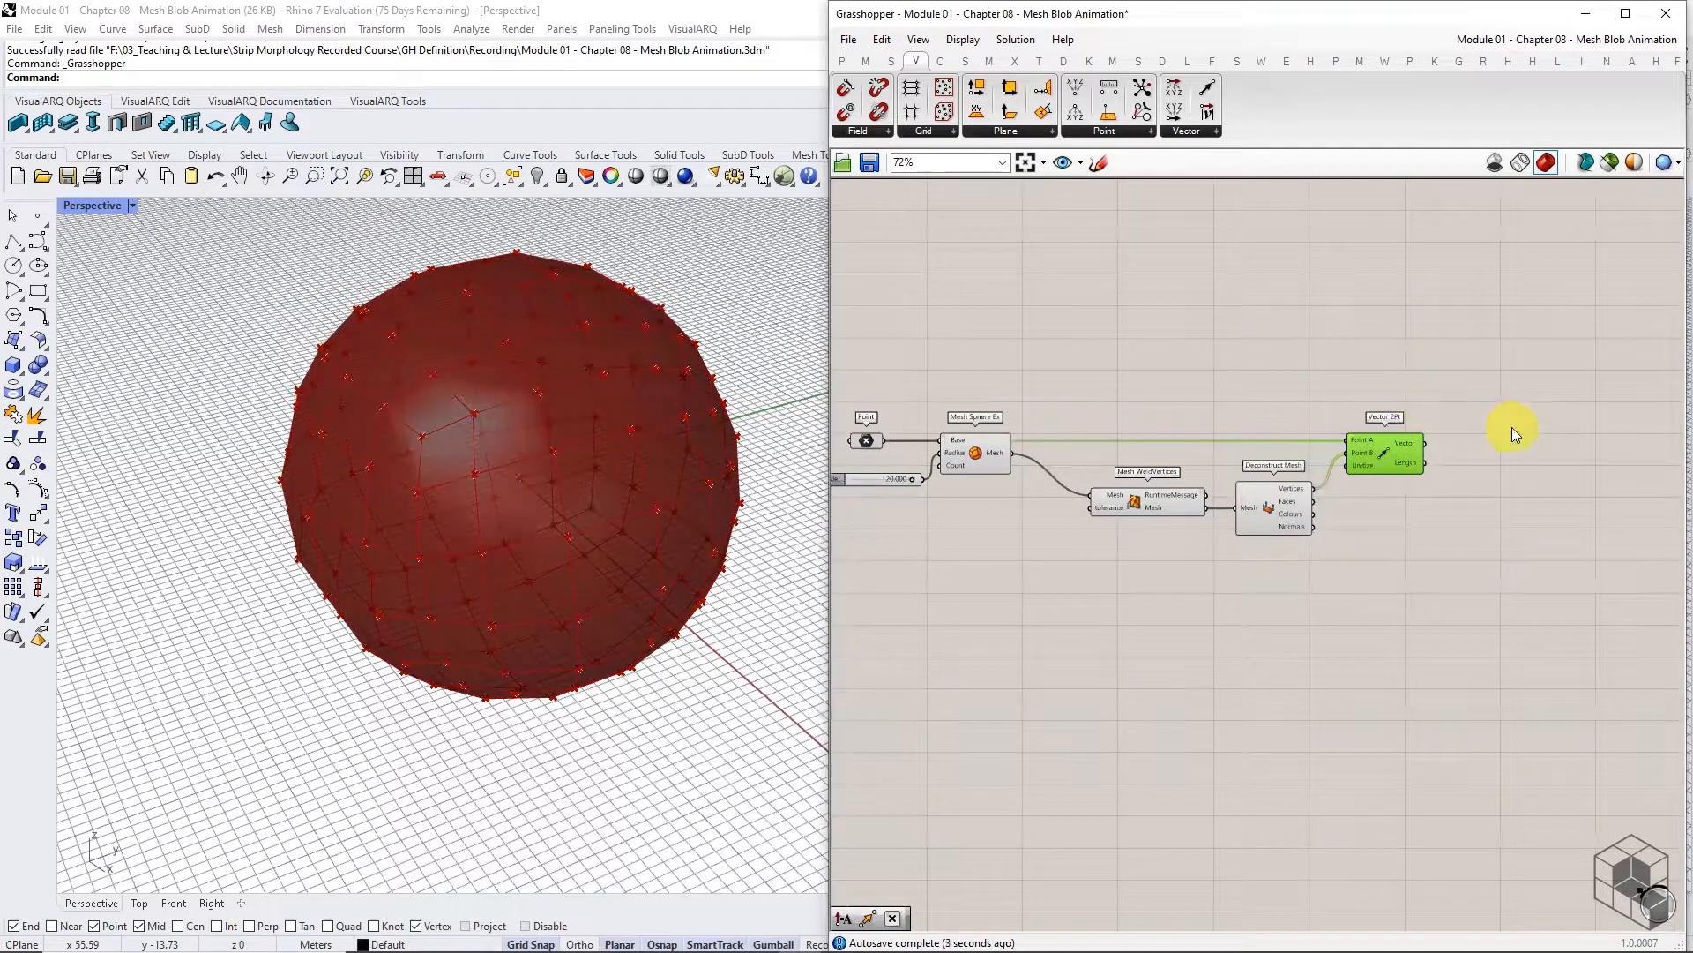
Set the Unitize input of Vector 2Pt to True
right_drag(1540, 484, 1288, 441)
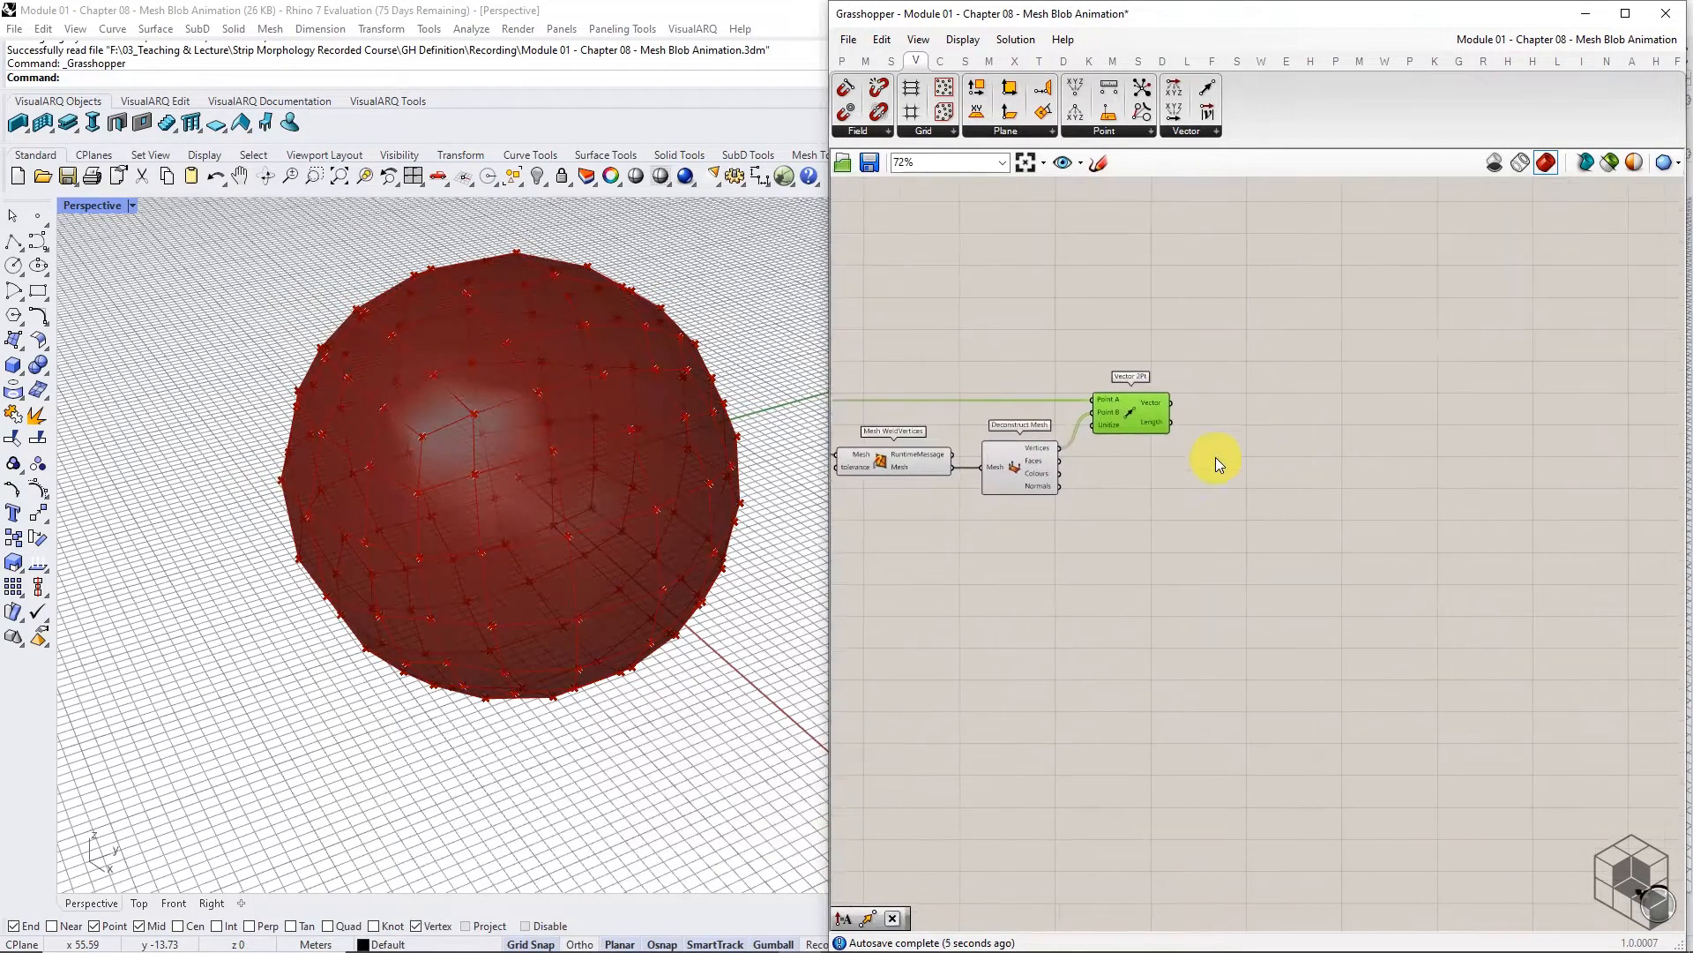
scroll(1215, 457, up, 2)
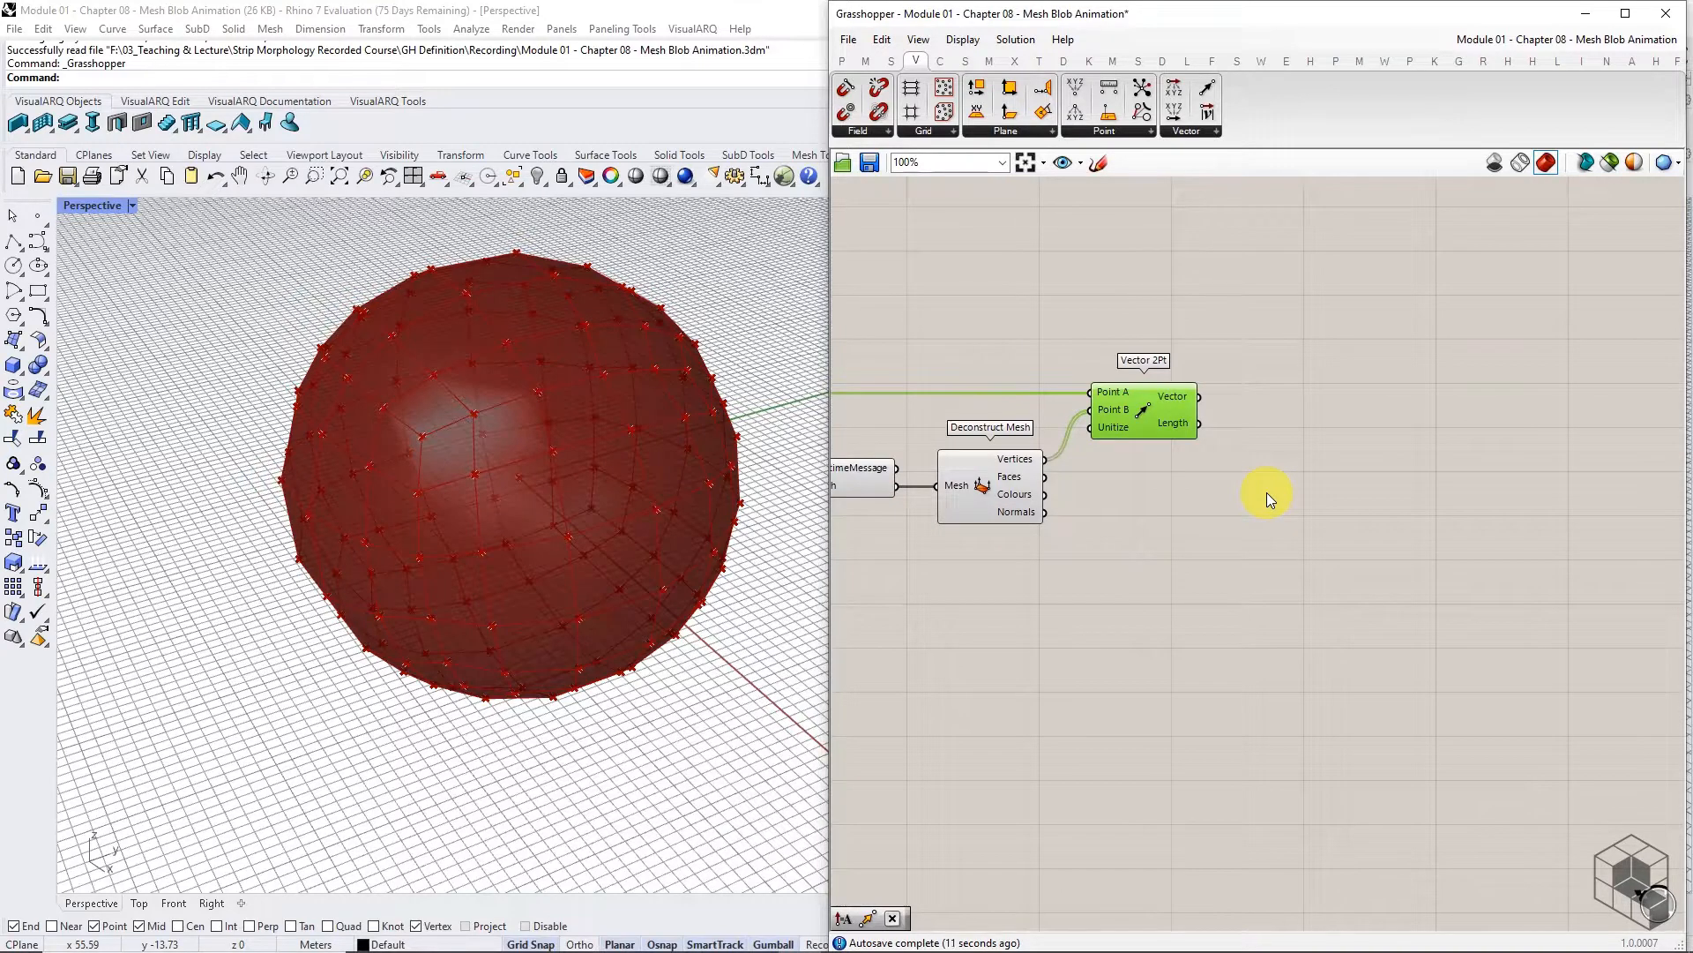
right_click(1111, 428)
mouse_move(1213, 601)
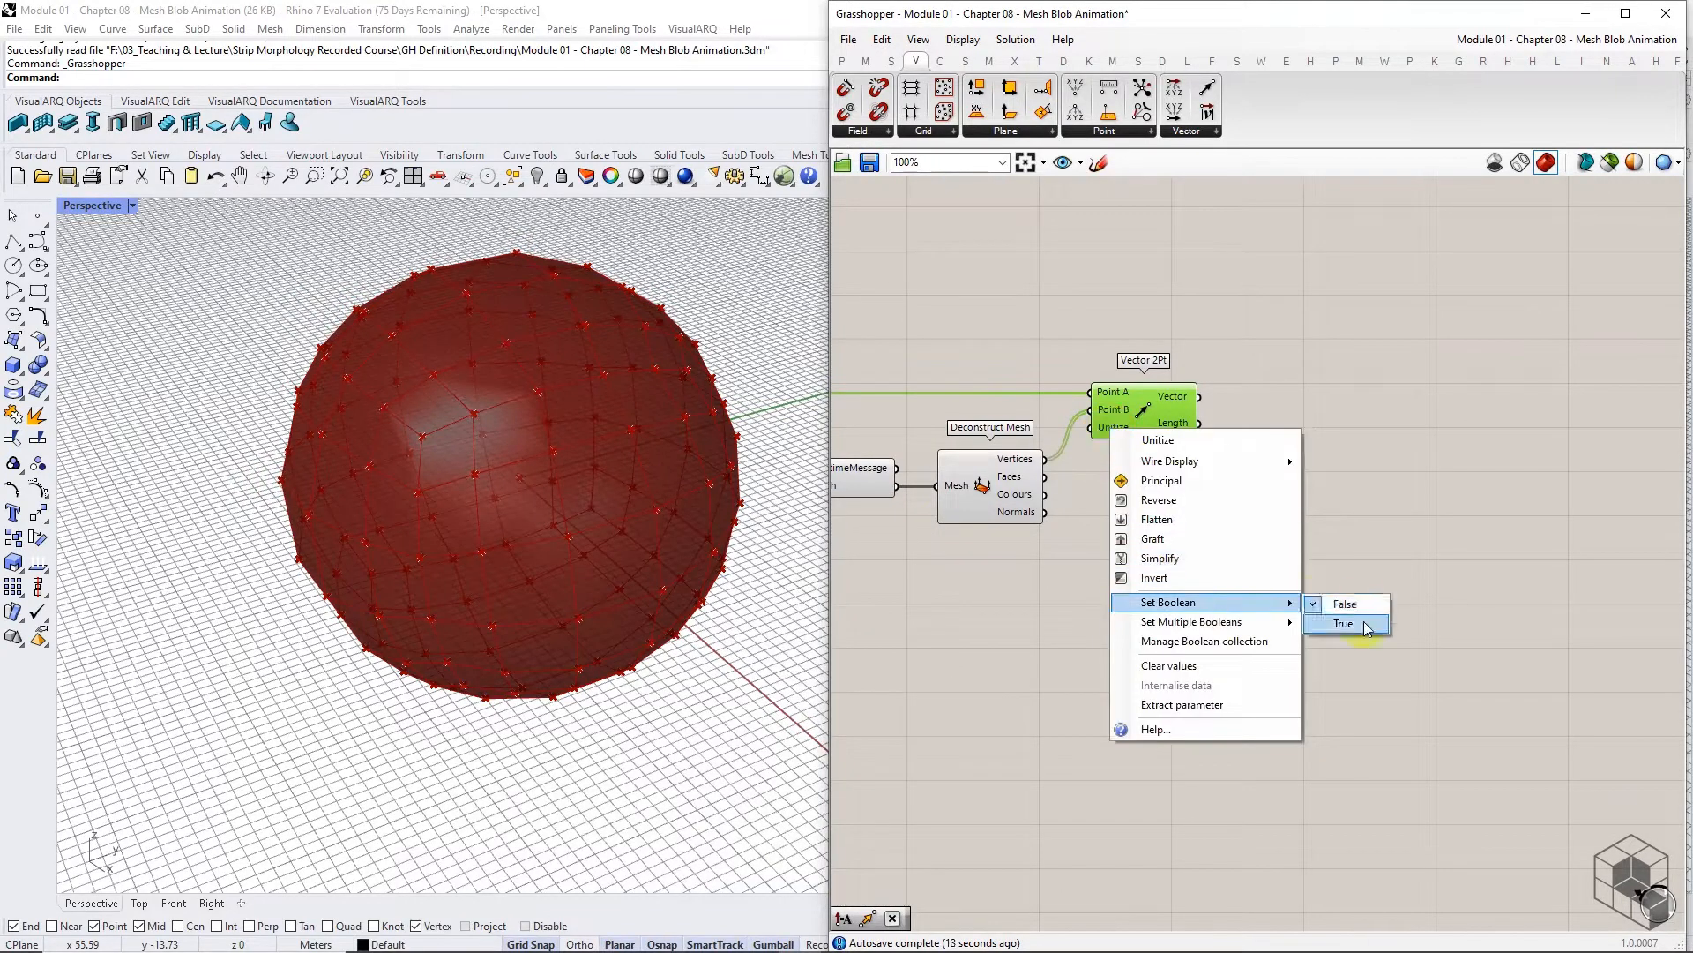
click(1362, 611)
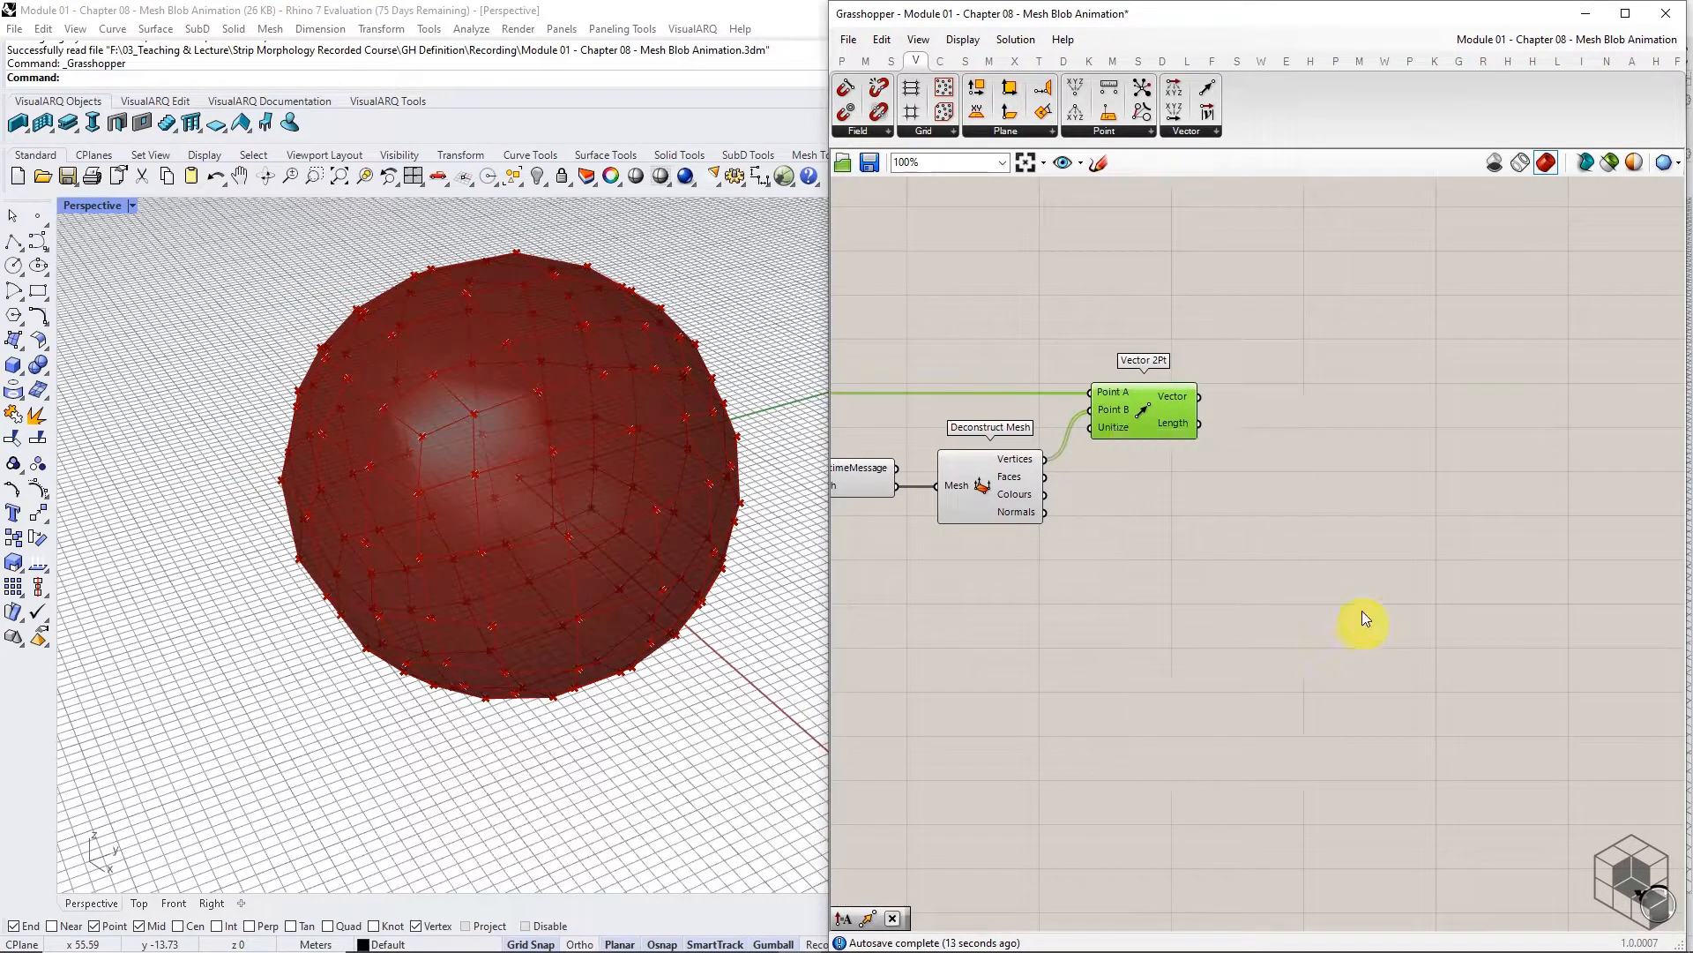
Add a Random component below Vector 2Pt
click(891, 60)
click(1157, 129)
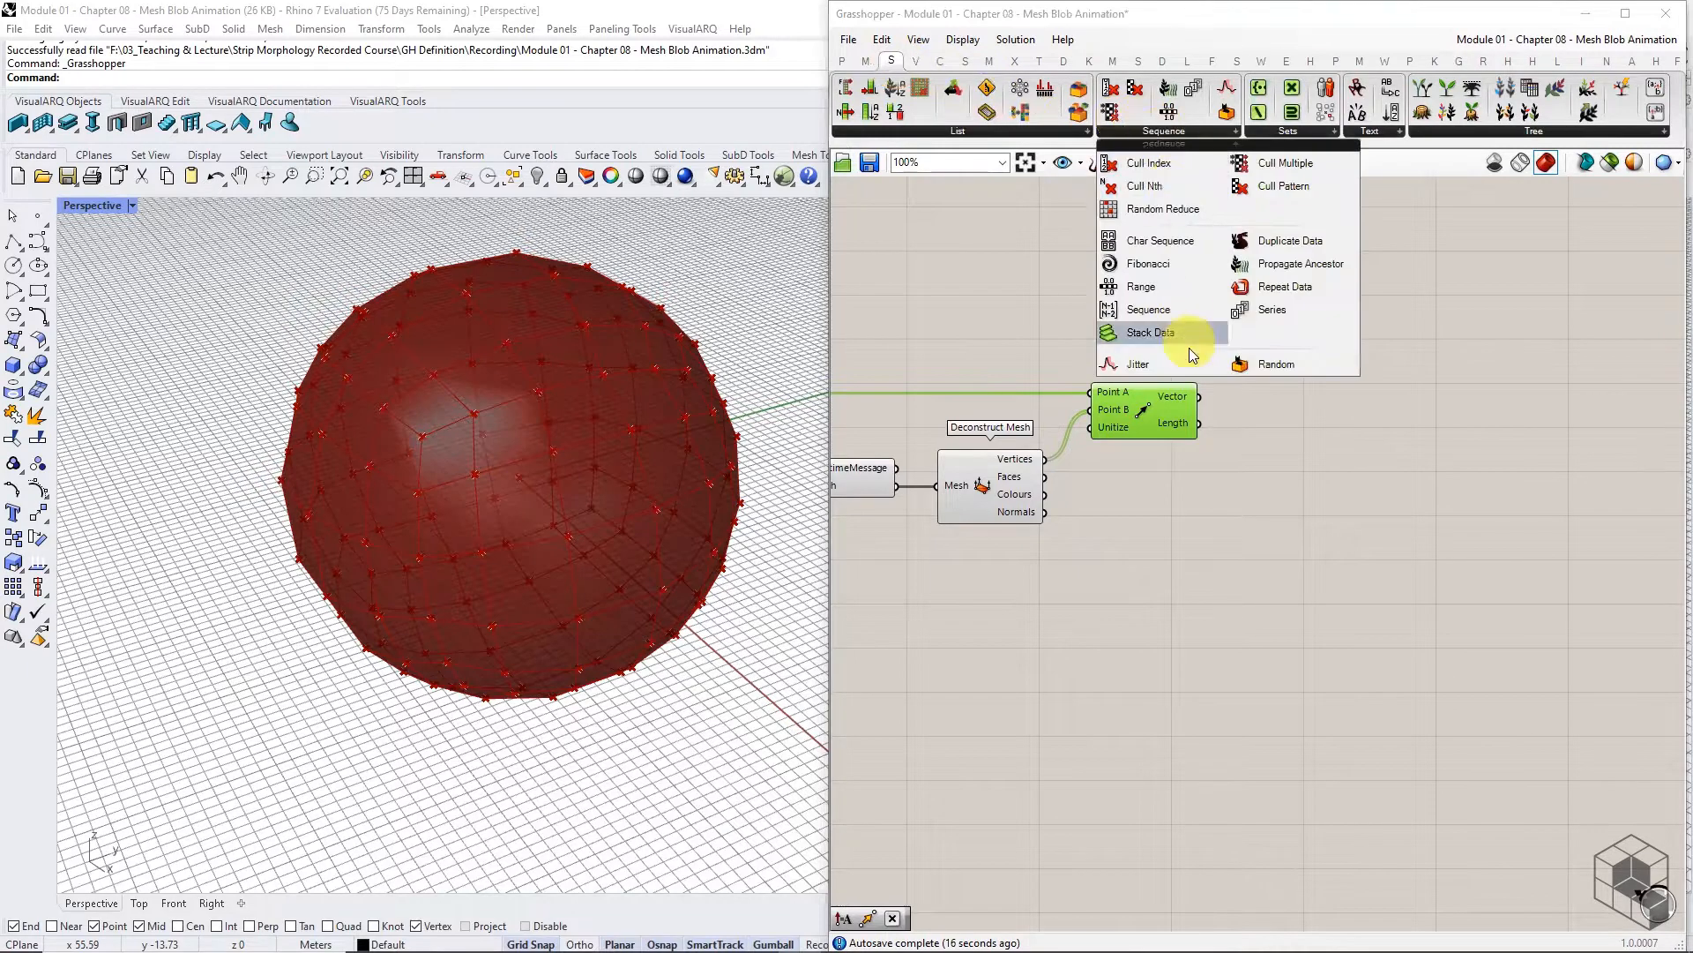
click(1293, 368)
click(1362, 601)
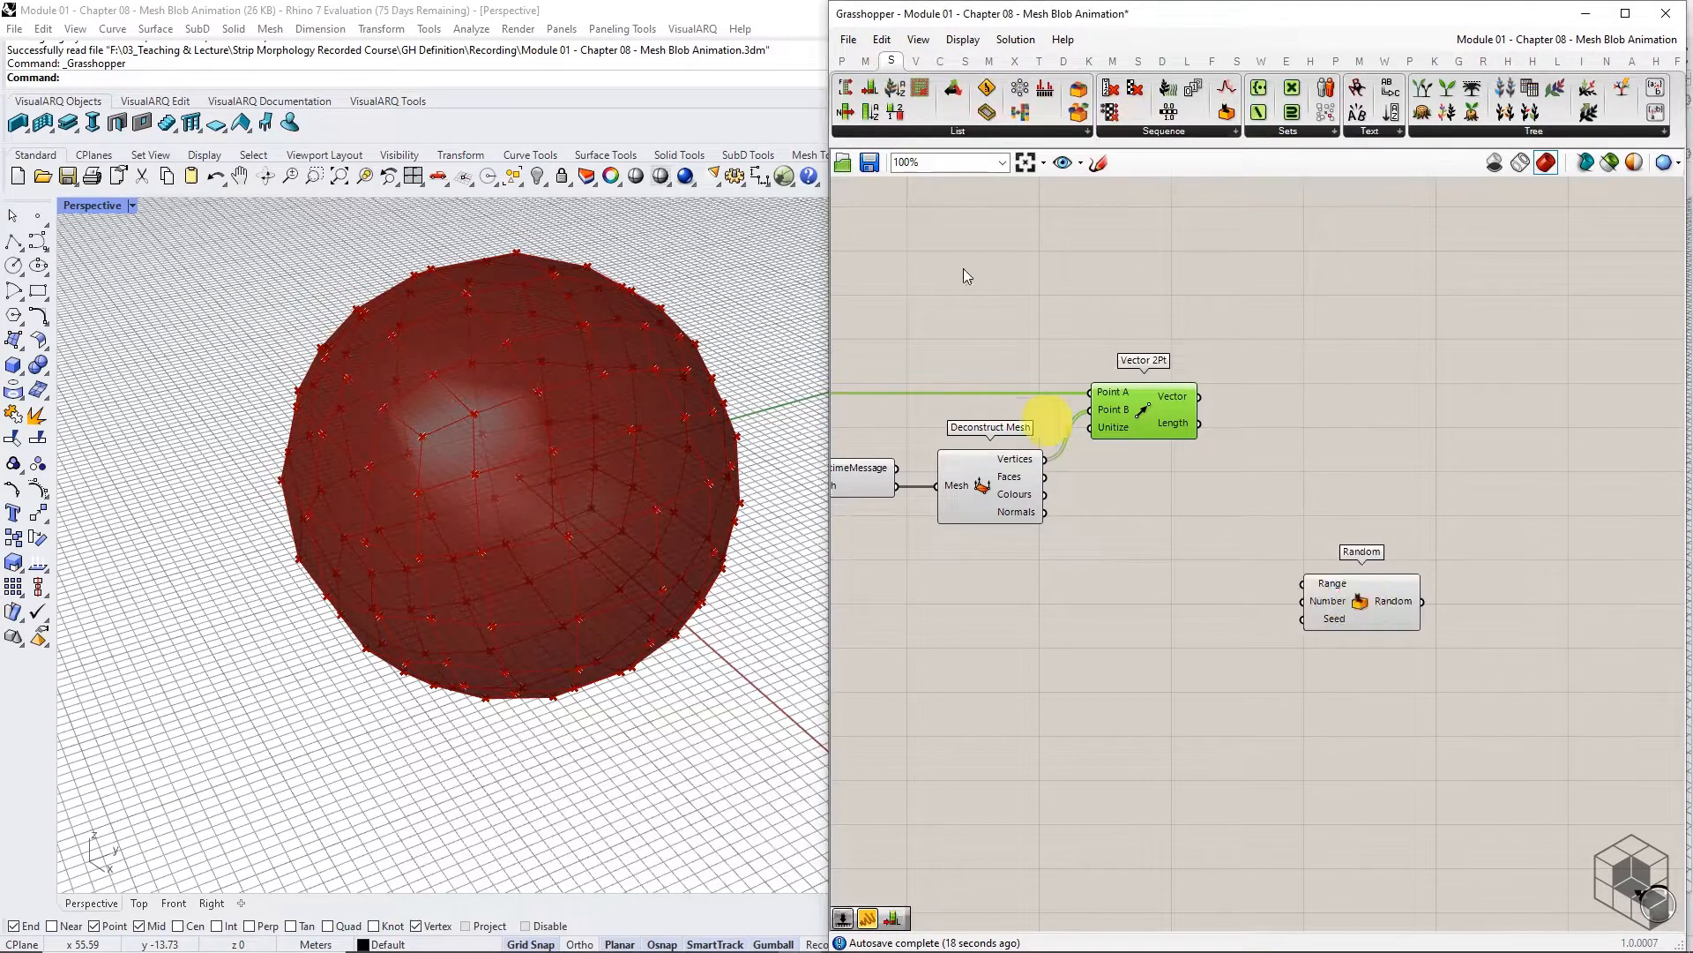
Add a List Length component fed by the Deconstruct Mesh Vertices and connect its Length to Random's Number input
click(928, 129)
click(910, 245)
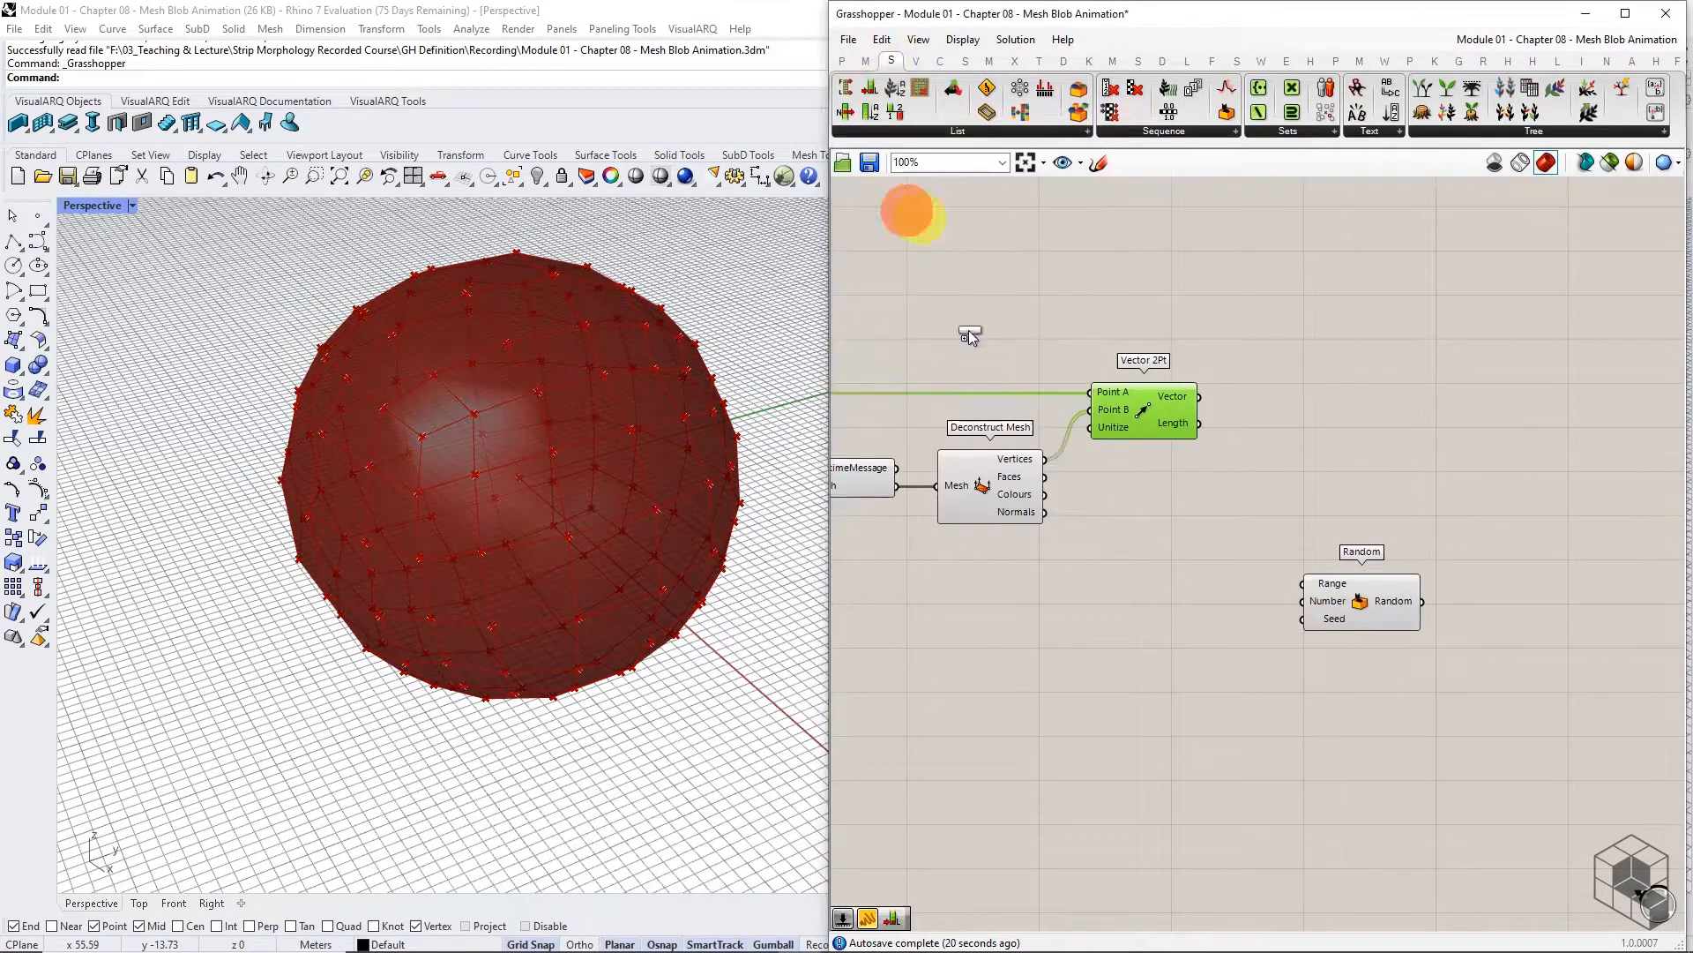
click(1179, 600)
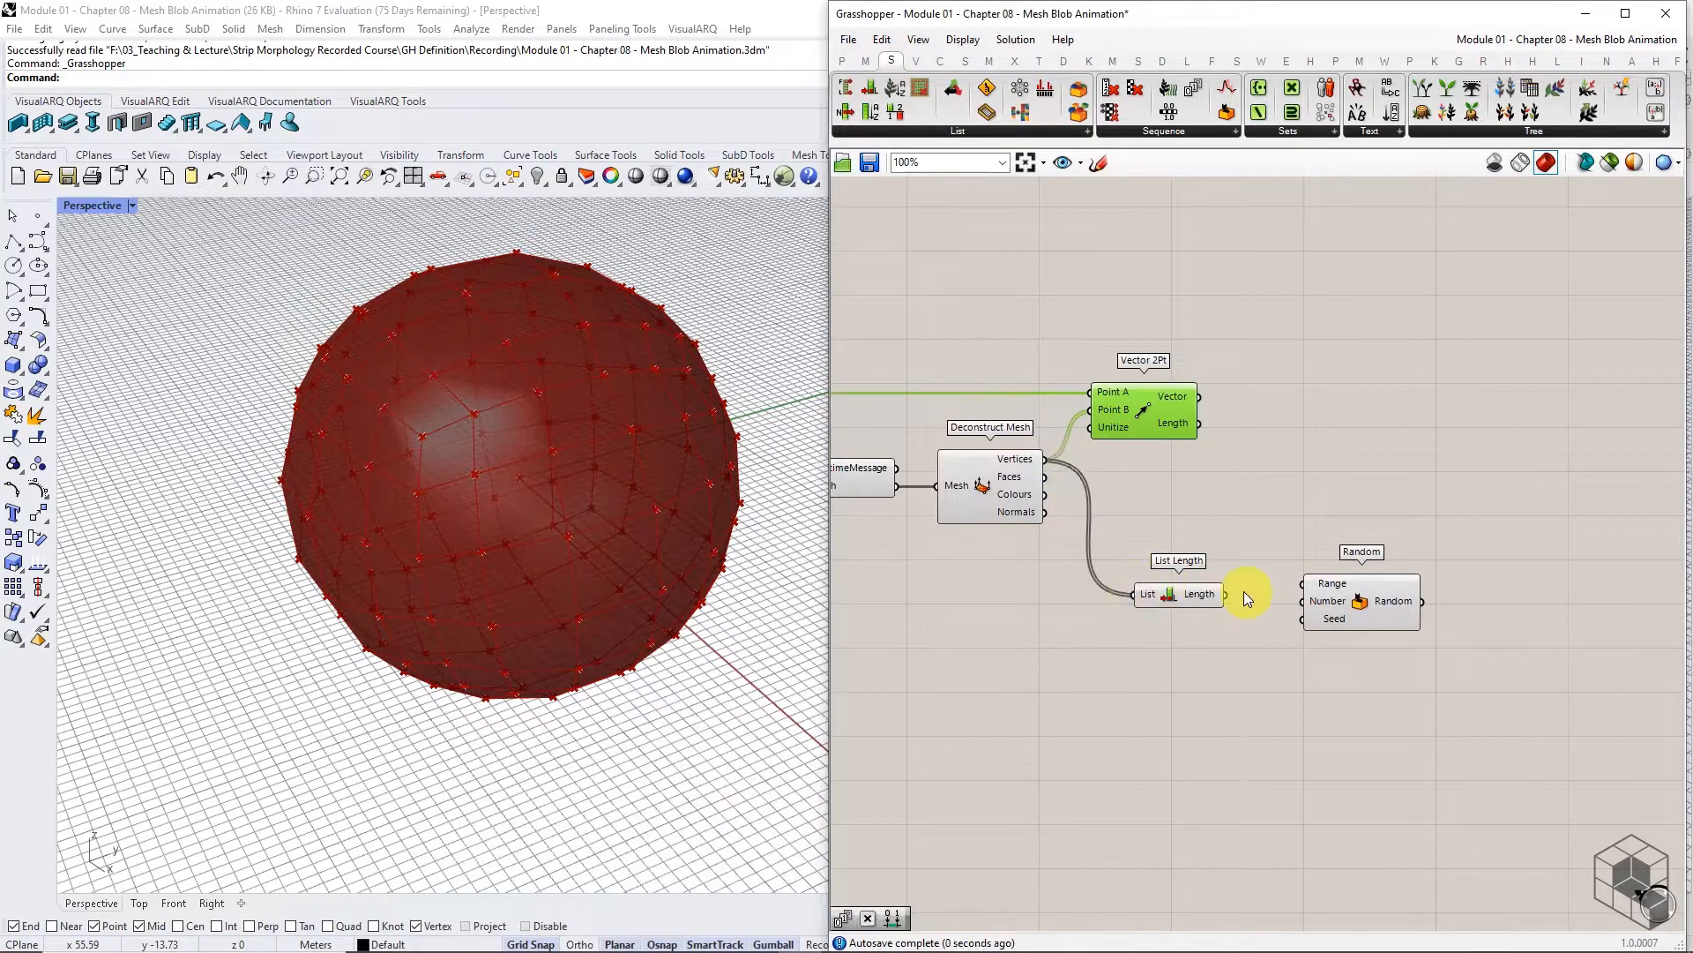
drag(1226, 593, 1303, 601)
drag(1190, 593, 1194, 600)
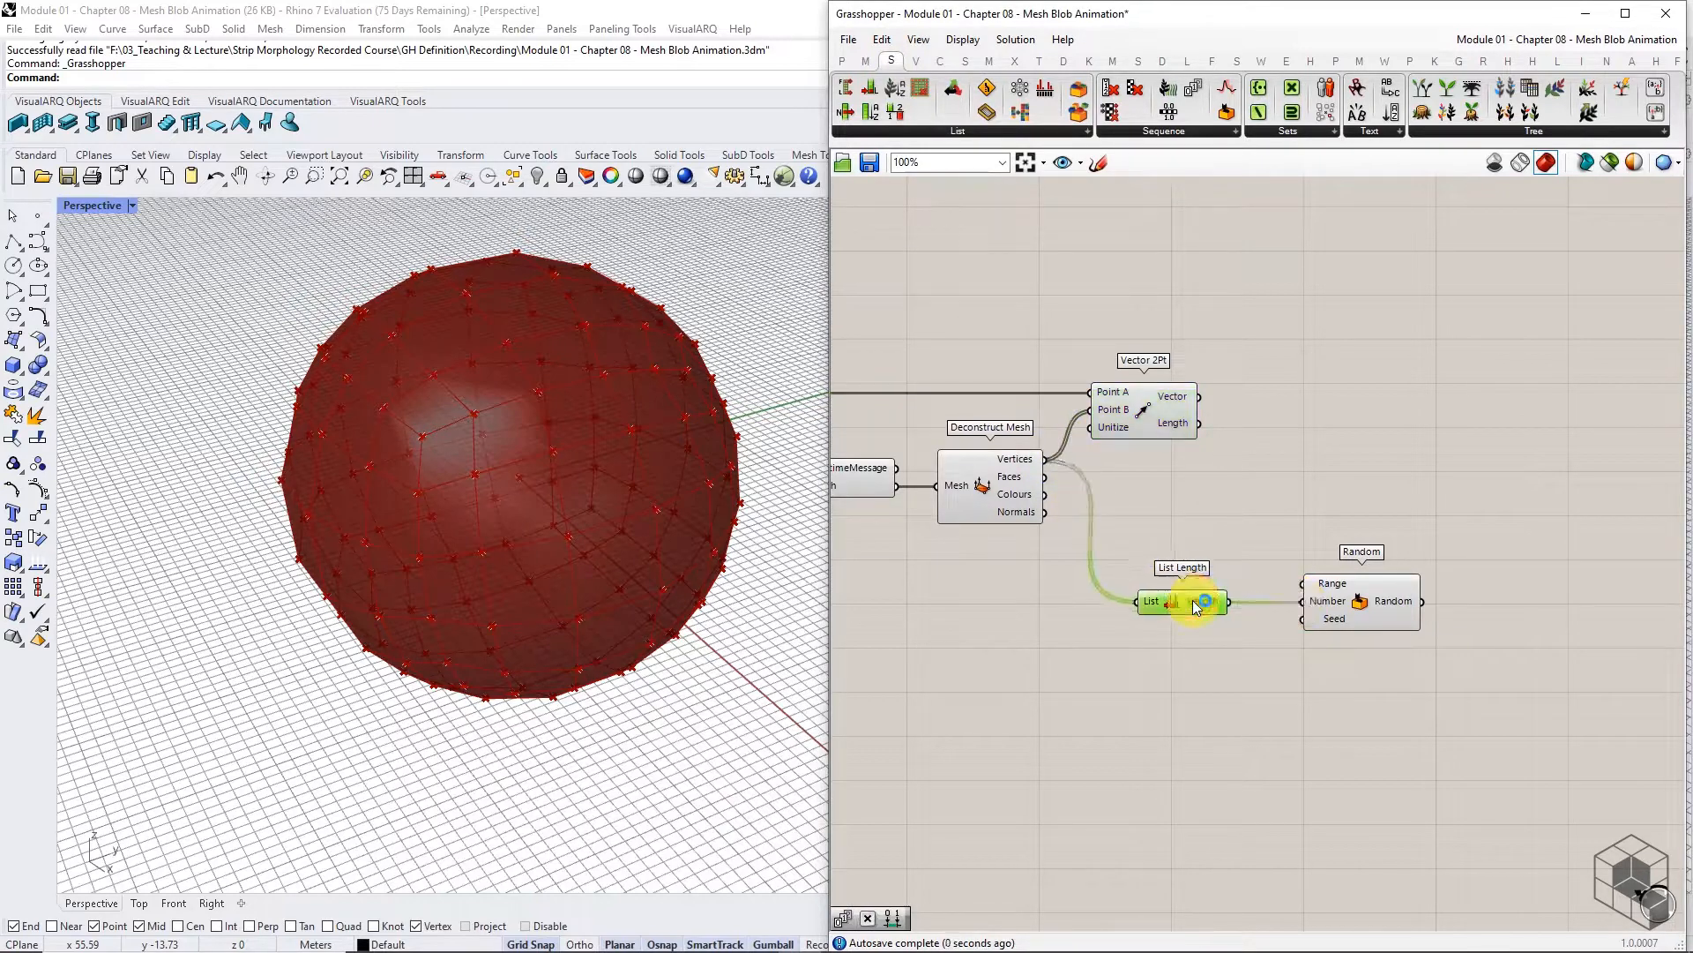
Add a Construct Domain component above List Length and a panel with the value -10 beside it
click(865, 60)
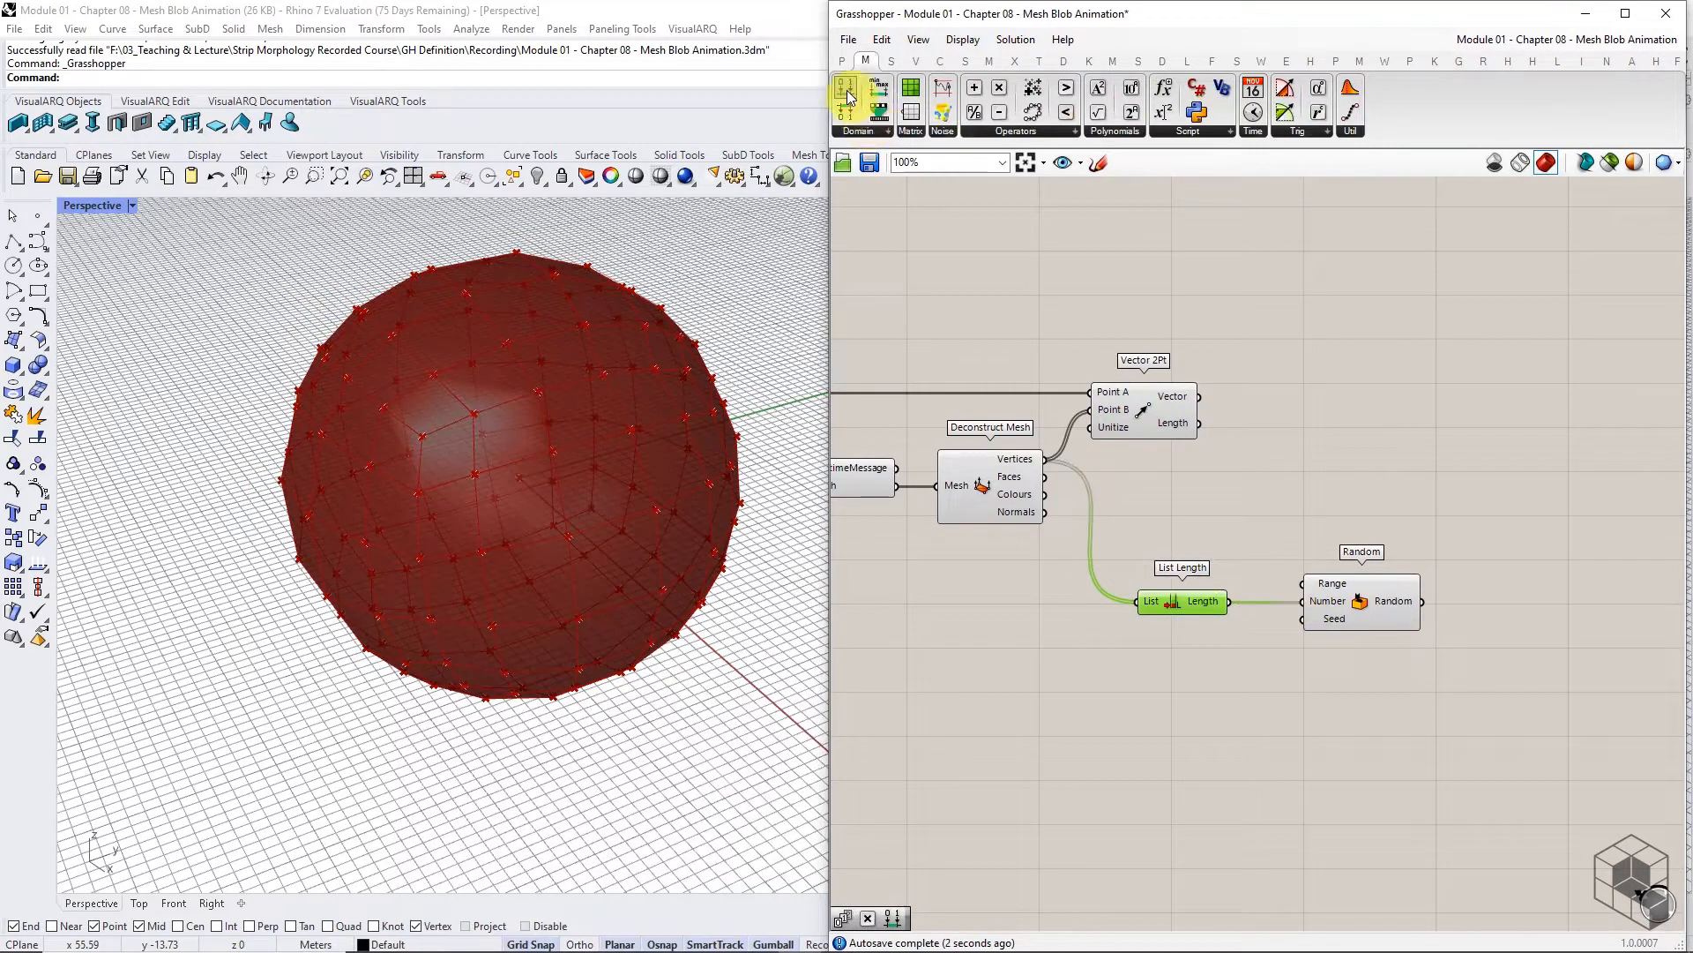
drag(849, 95, 1189, 543)
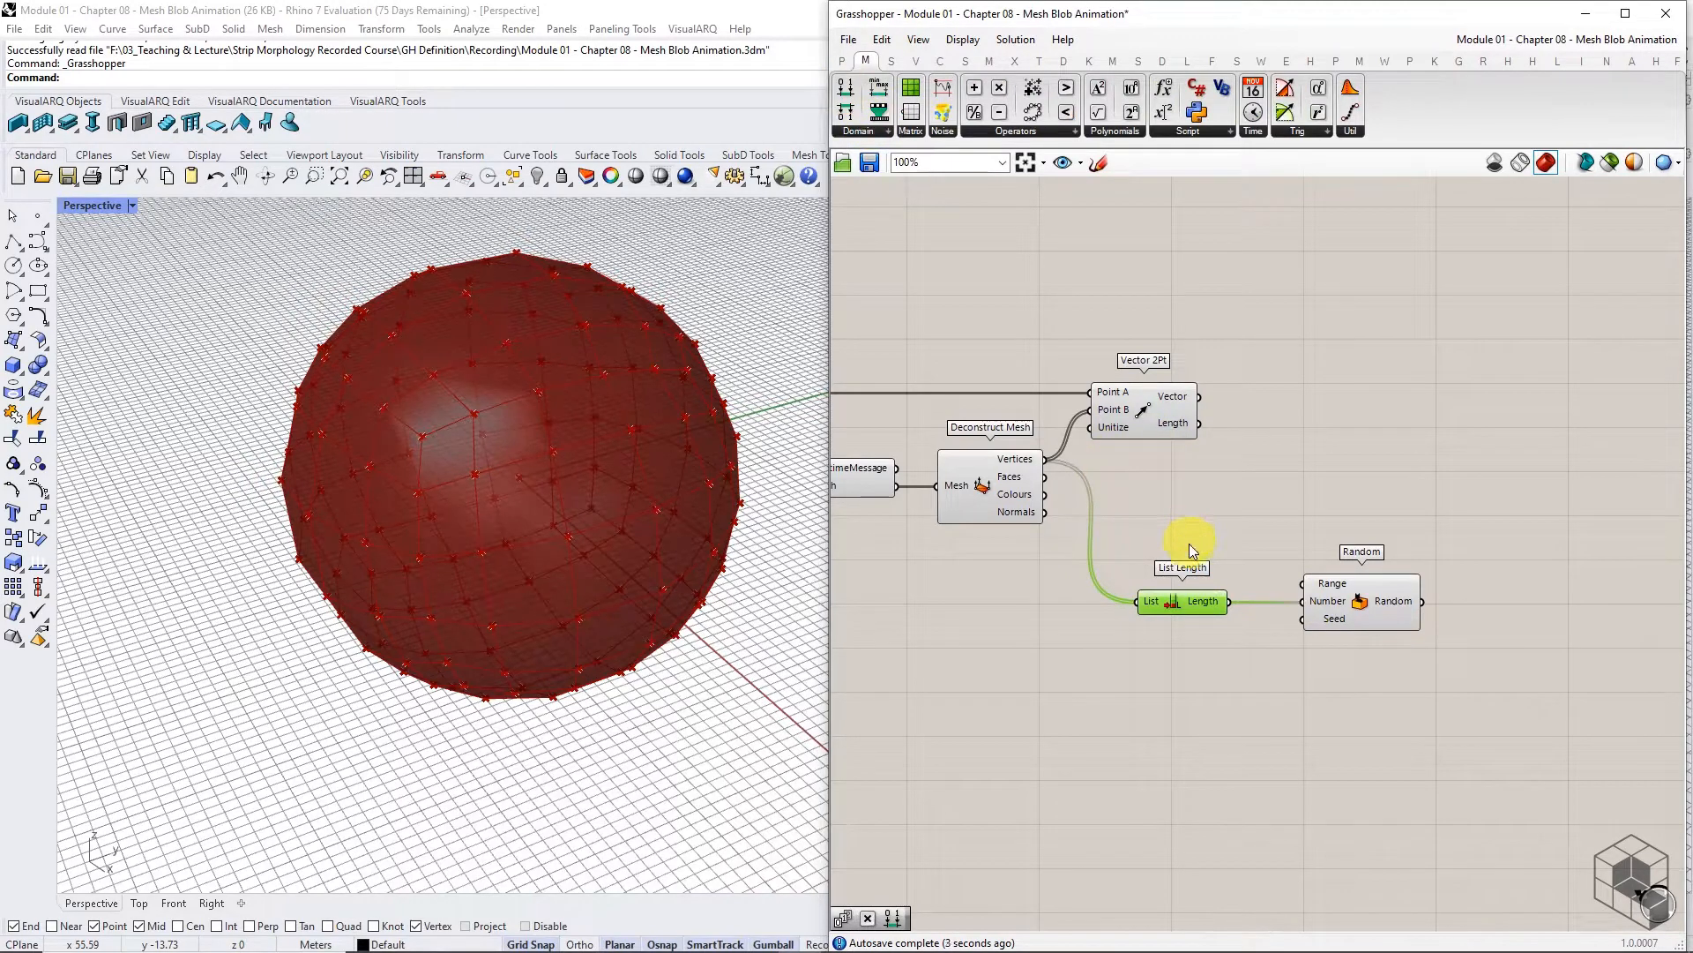
double_click(1018, 585)
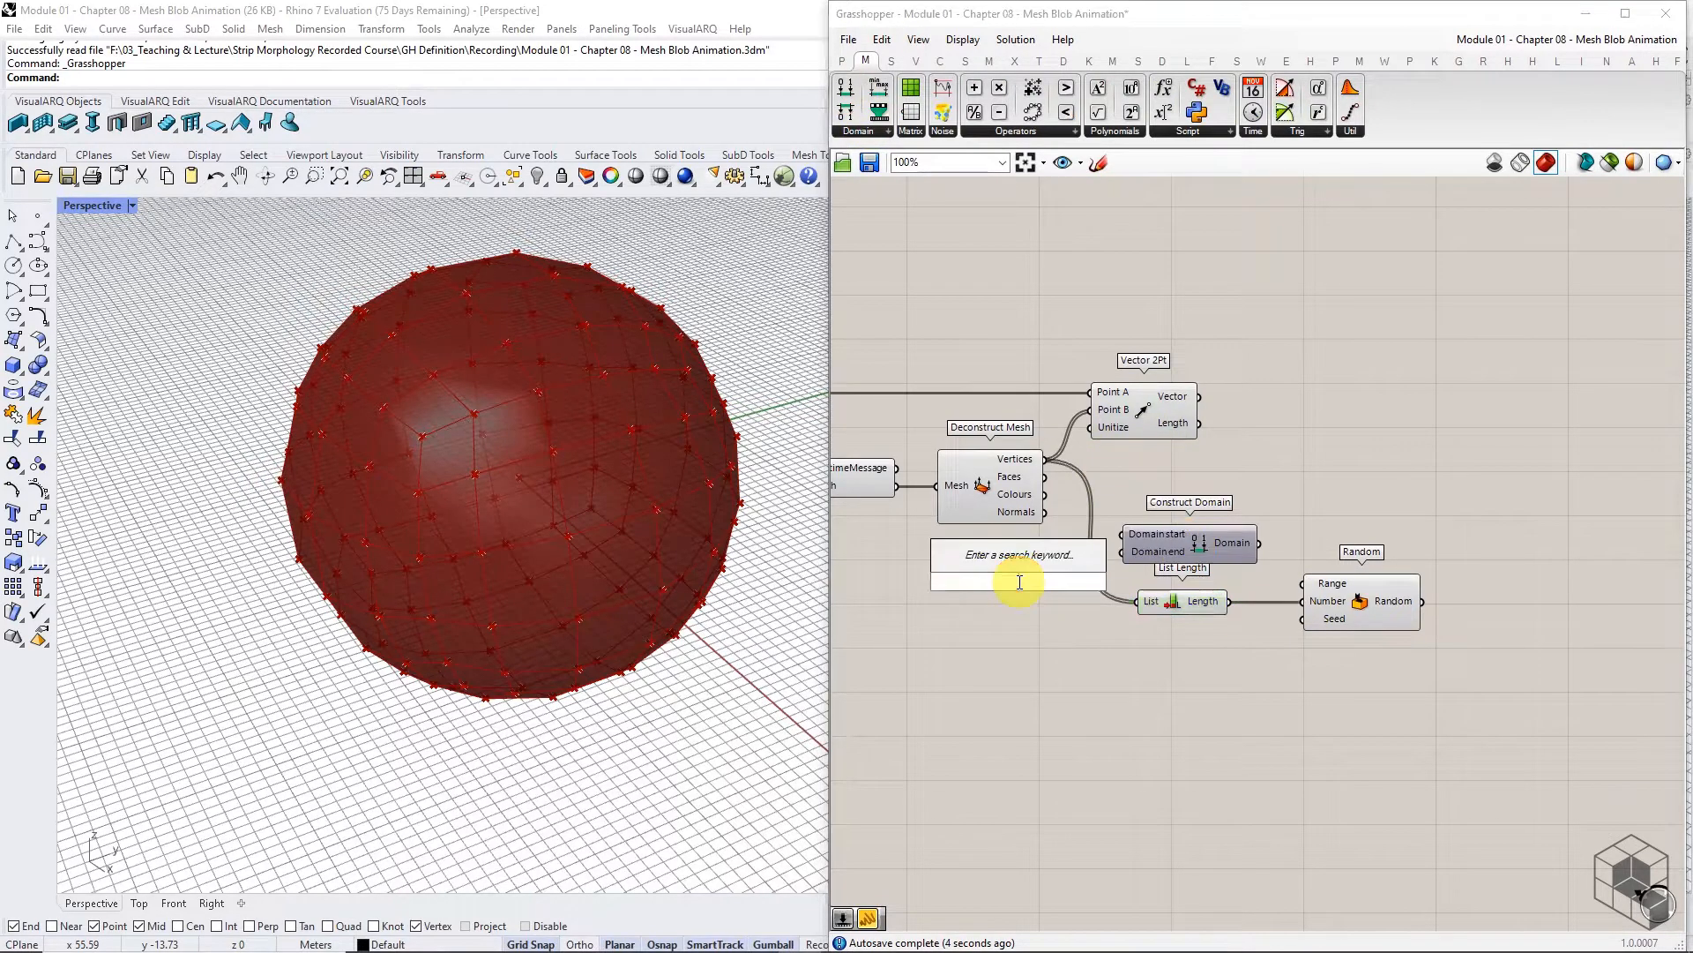
click(842, 60)
drag(1158, 112, 1023, 595)
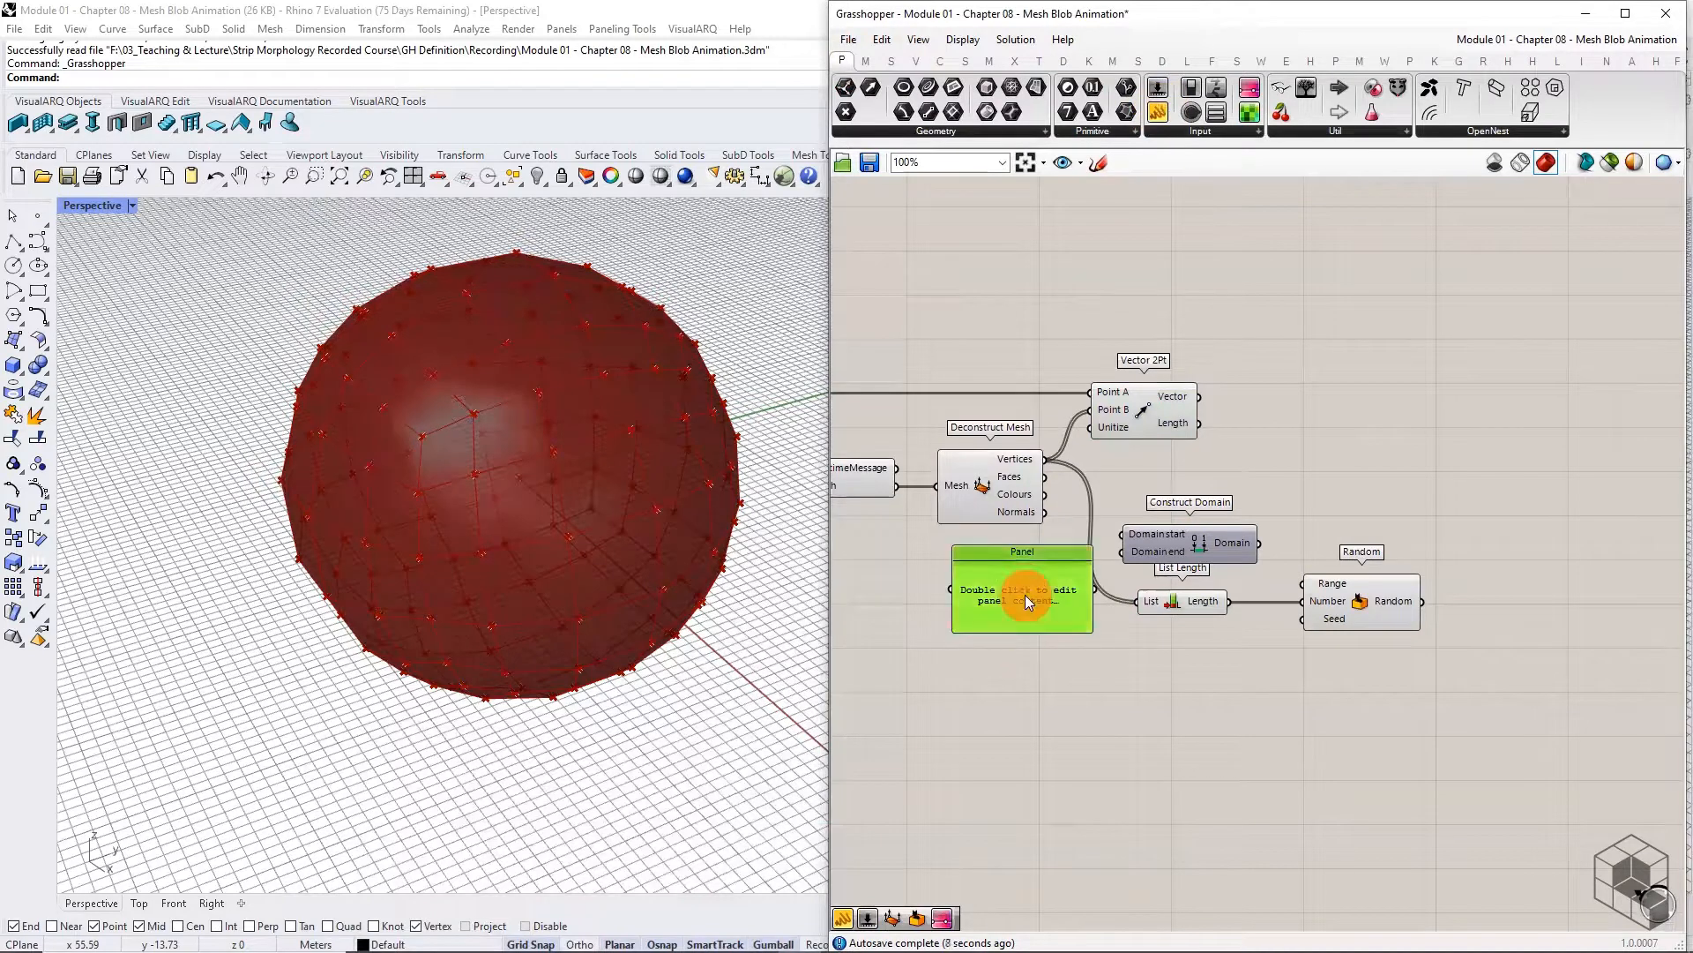
double_click(1025, 596)
key(BackSpace)
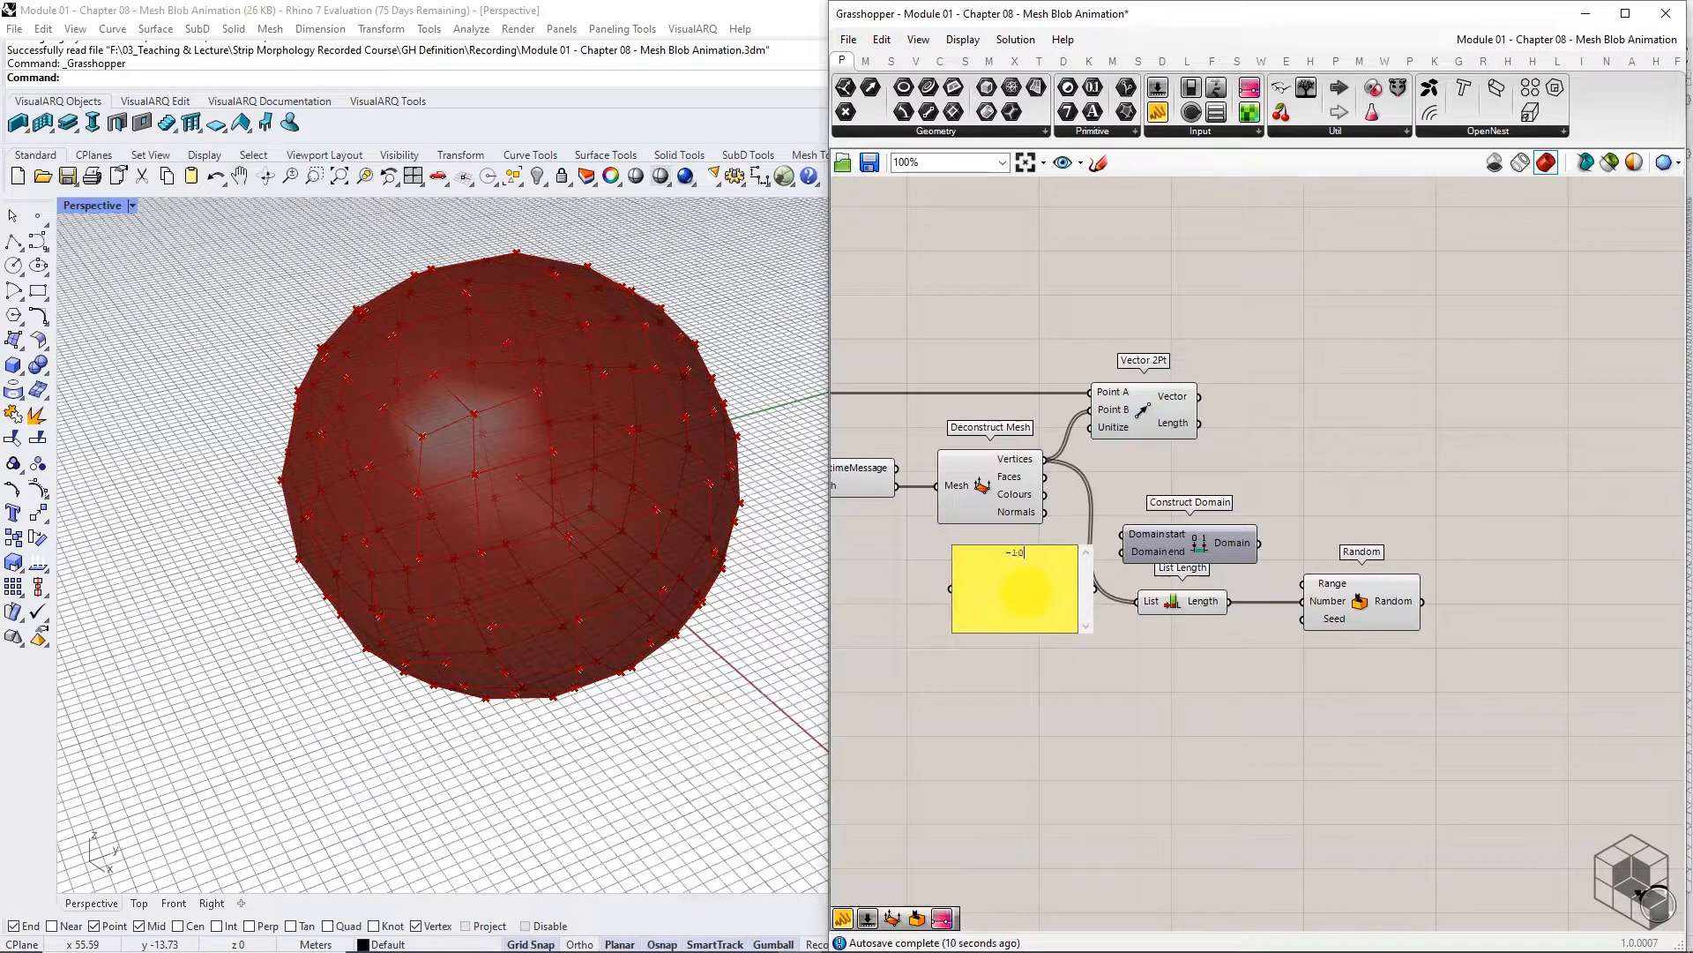
click(1123, 766)
Duplicate the -10 panel, place the copy directly below it and set its value to 10
click(1039, 615)
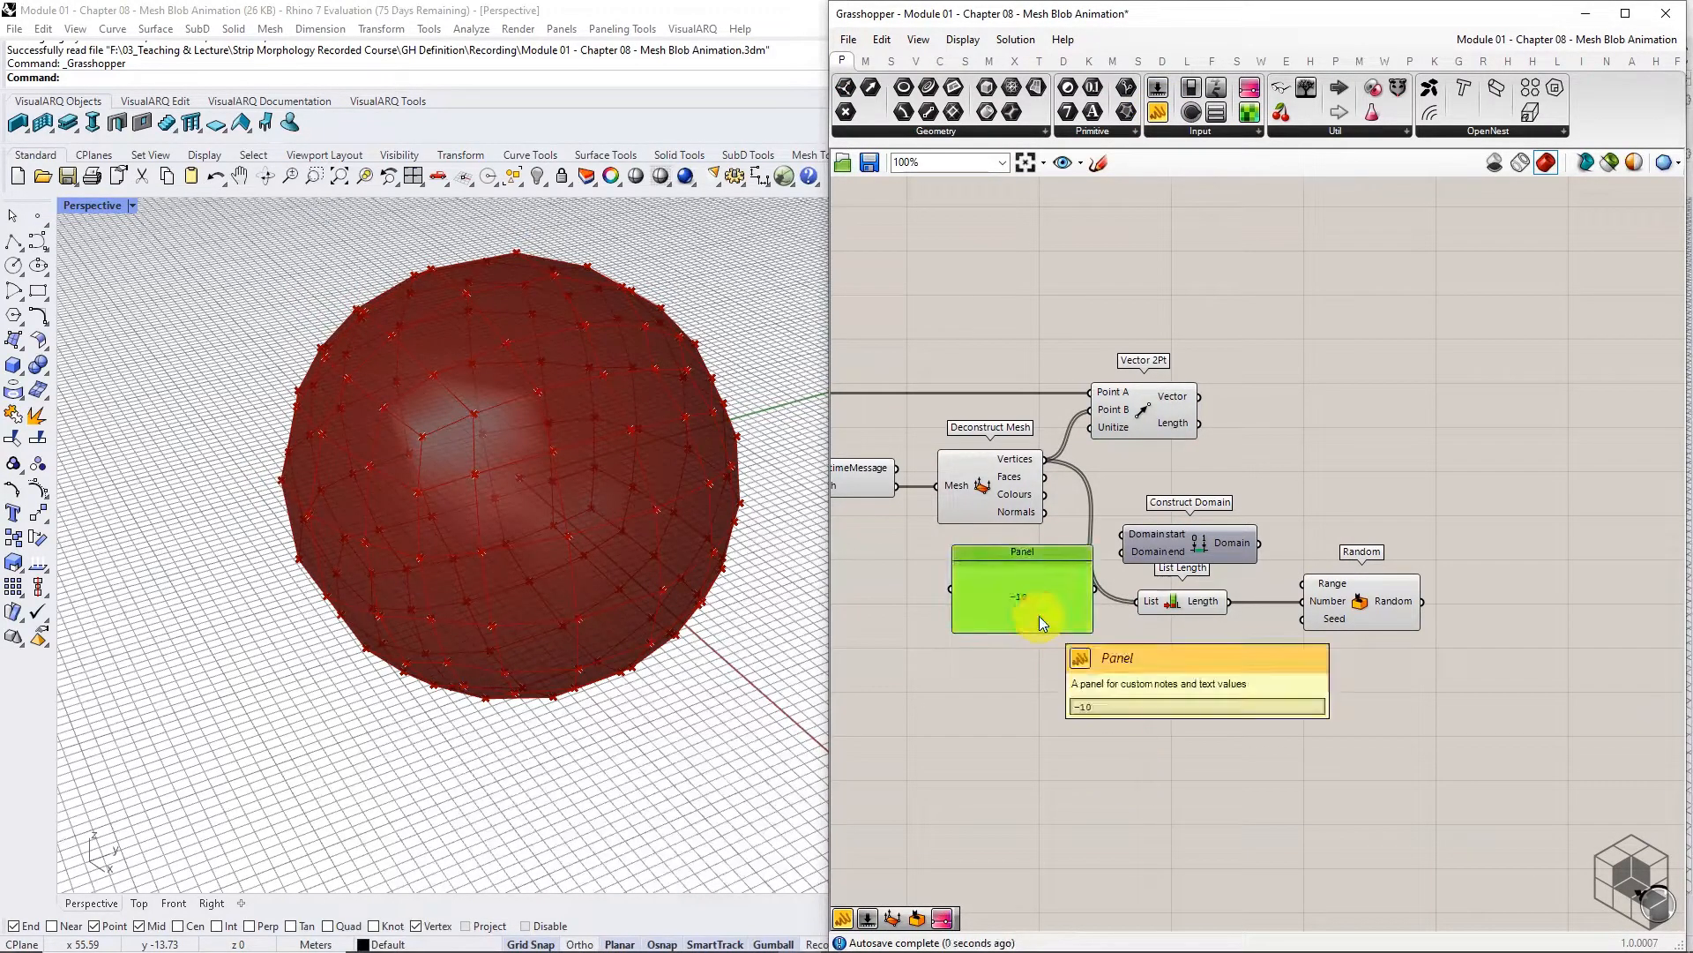
key(ctrl+c)
key(ctrl+v)
click(1041, 667)
drag(1044, 605, 1037, 683)
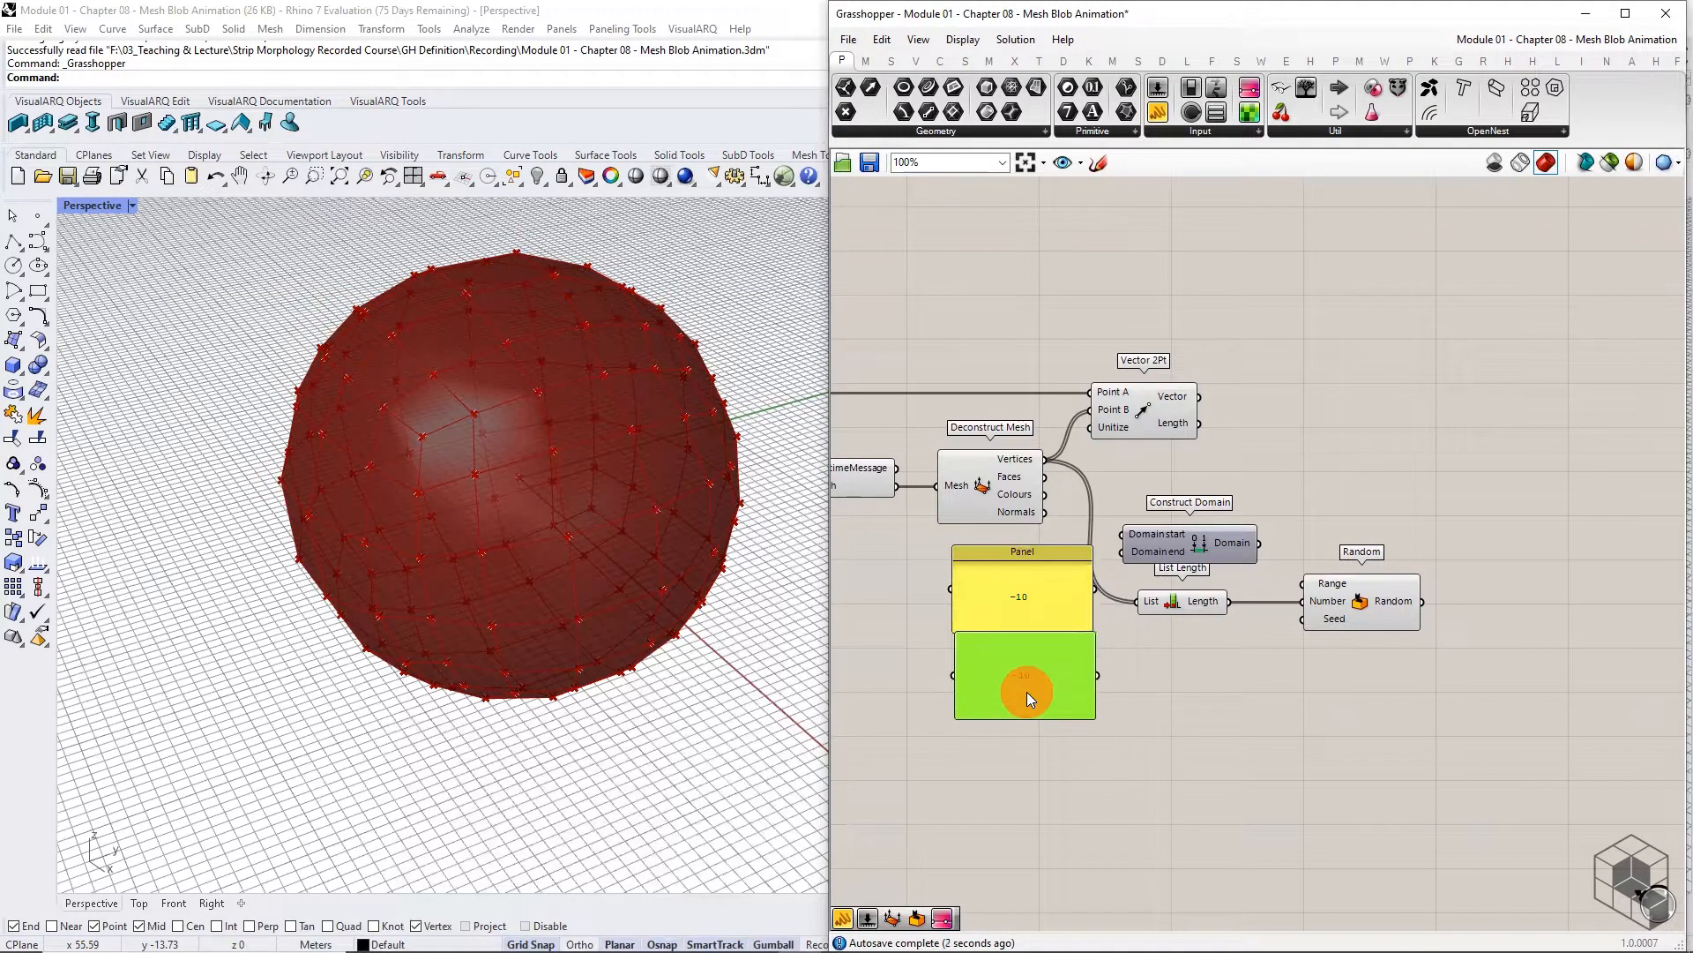
double_click(1027, 691)
text(1)
click(1158, 756)
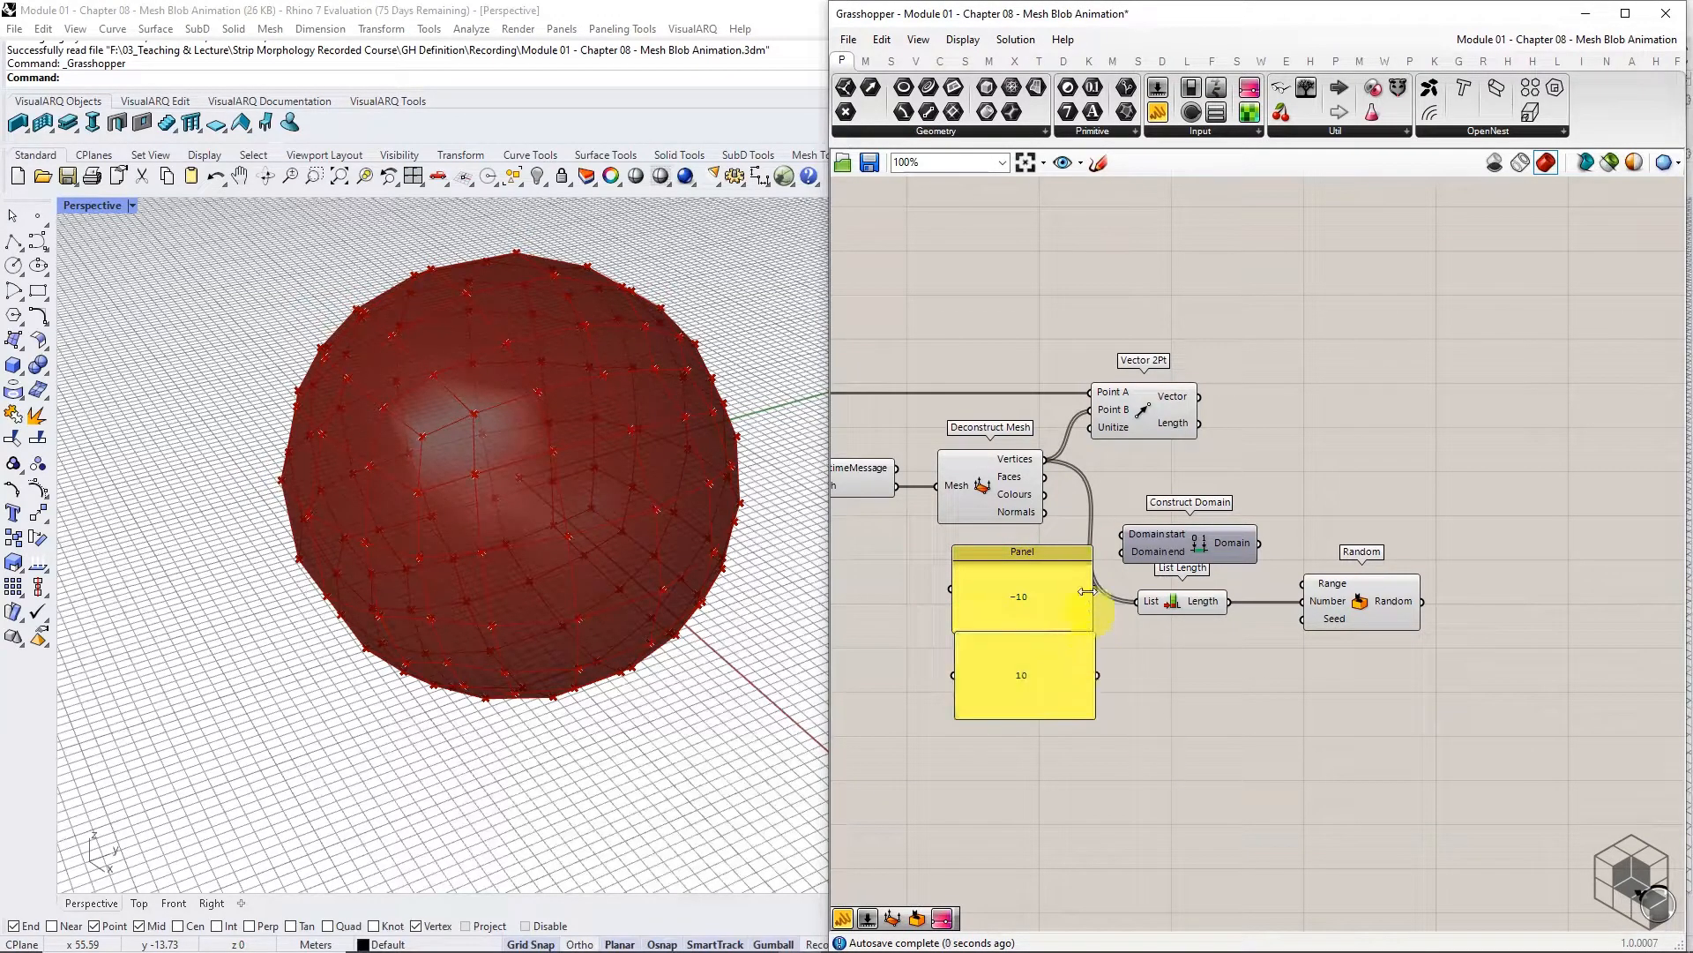
Connect the -10 and 10 panels to Construct Domain's Domain start and Domain end, and its Domain output to Random's Range
drag(1099, 596, 1057, 648)
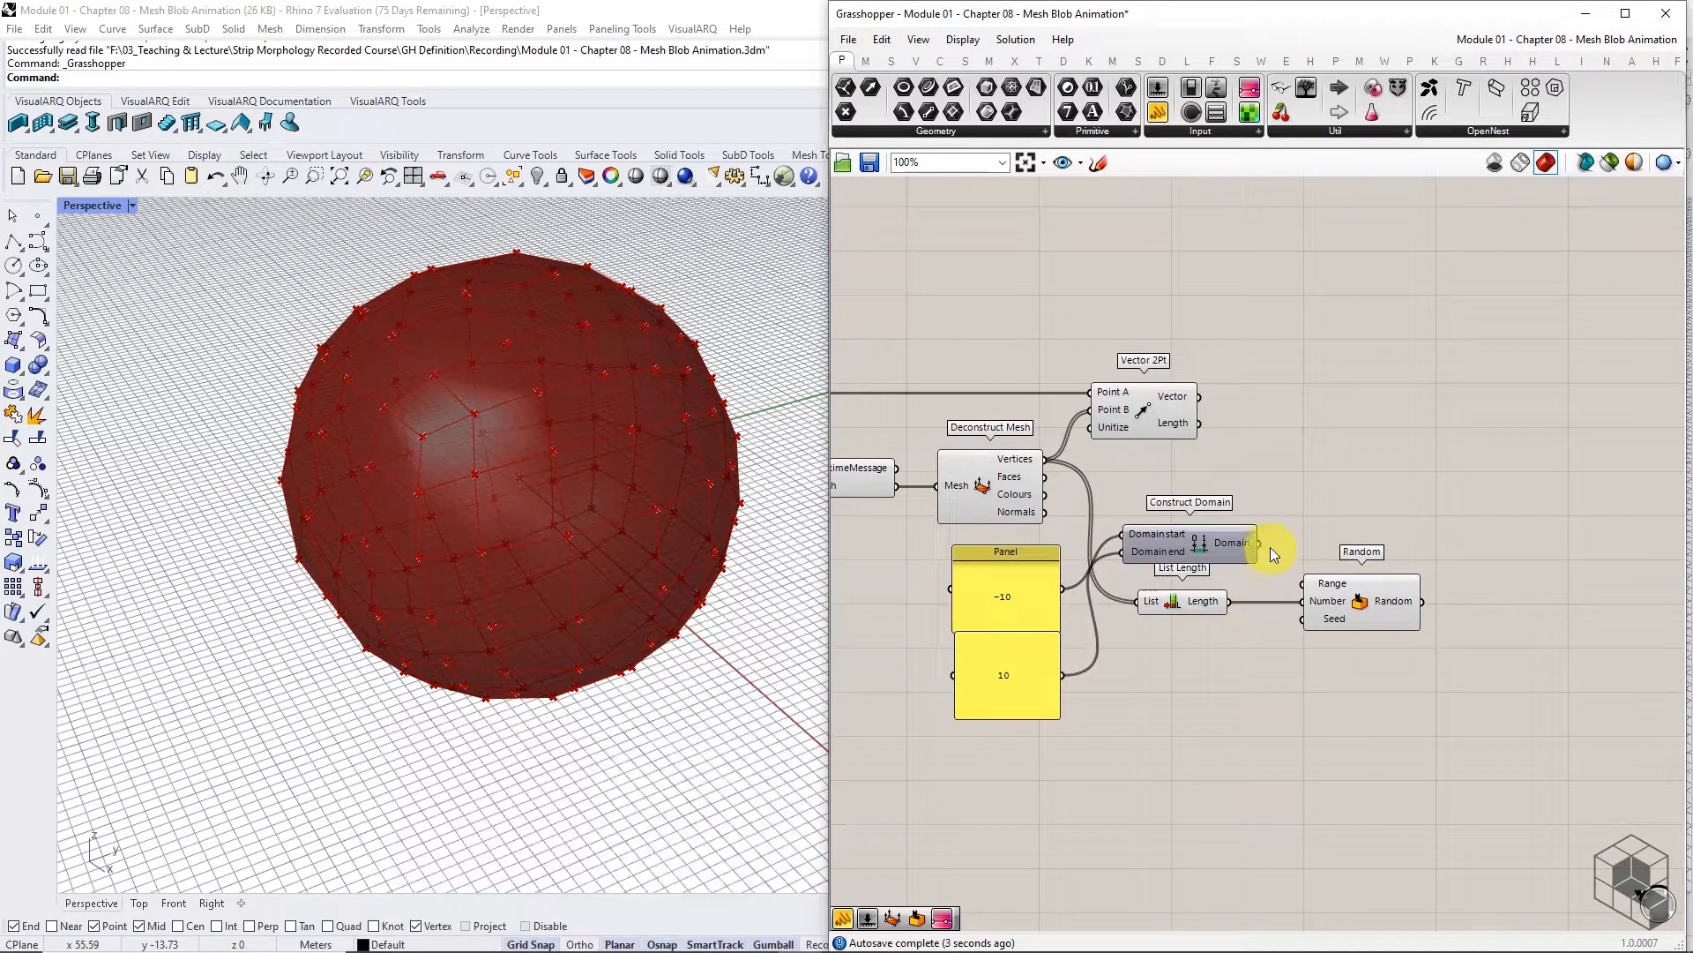
drag(1259, 542, 1302, 583)
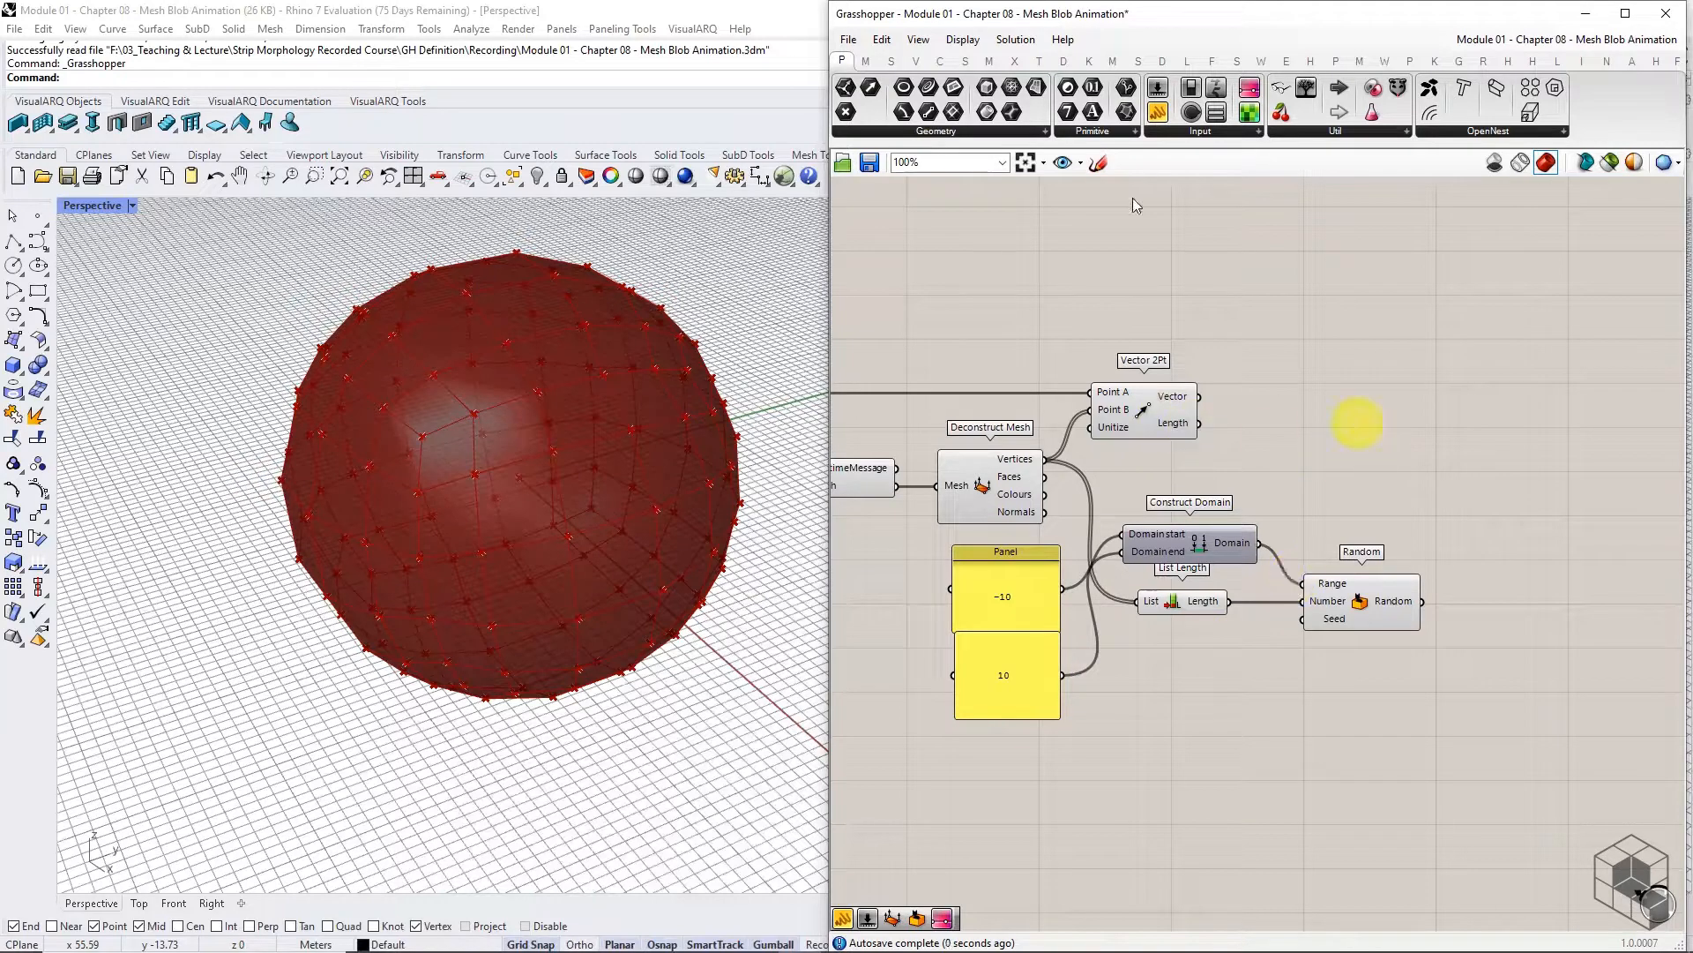
Add a Multiplication component with the Vector 2Pt Vector as A and the Random output as B
click(865, 60)
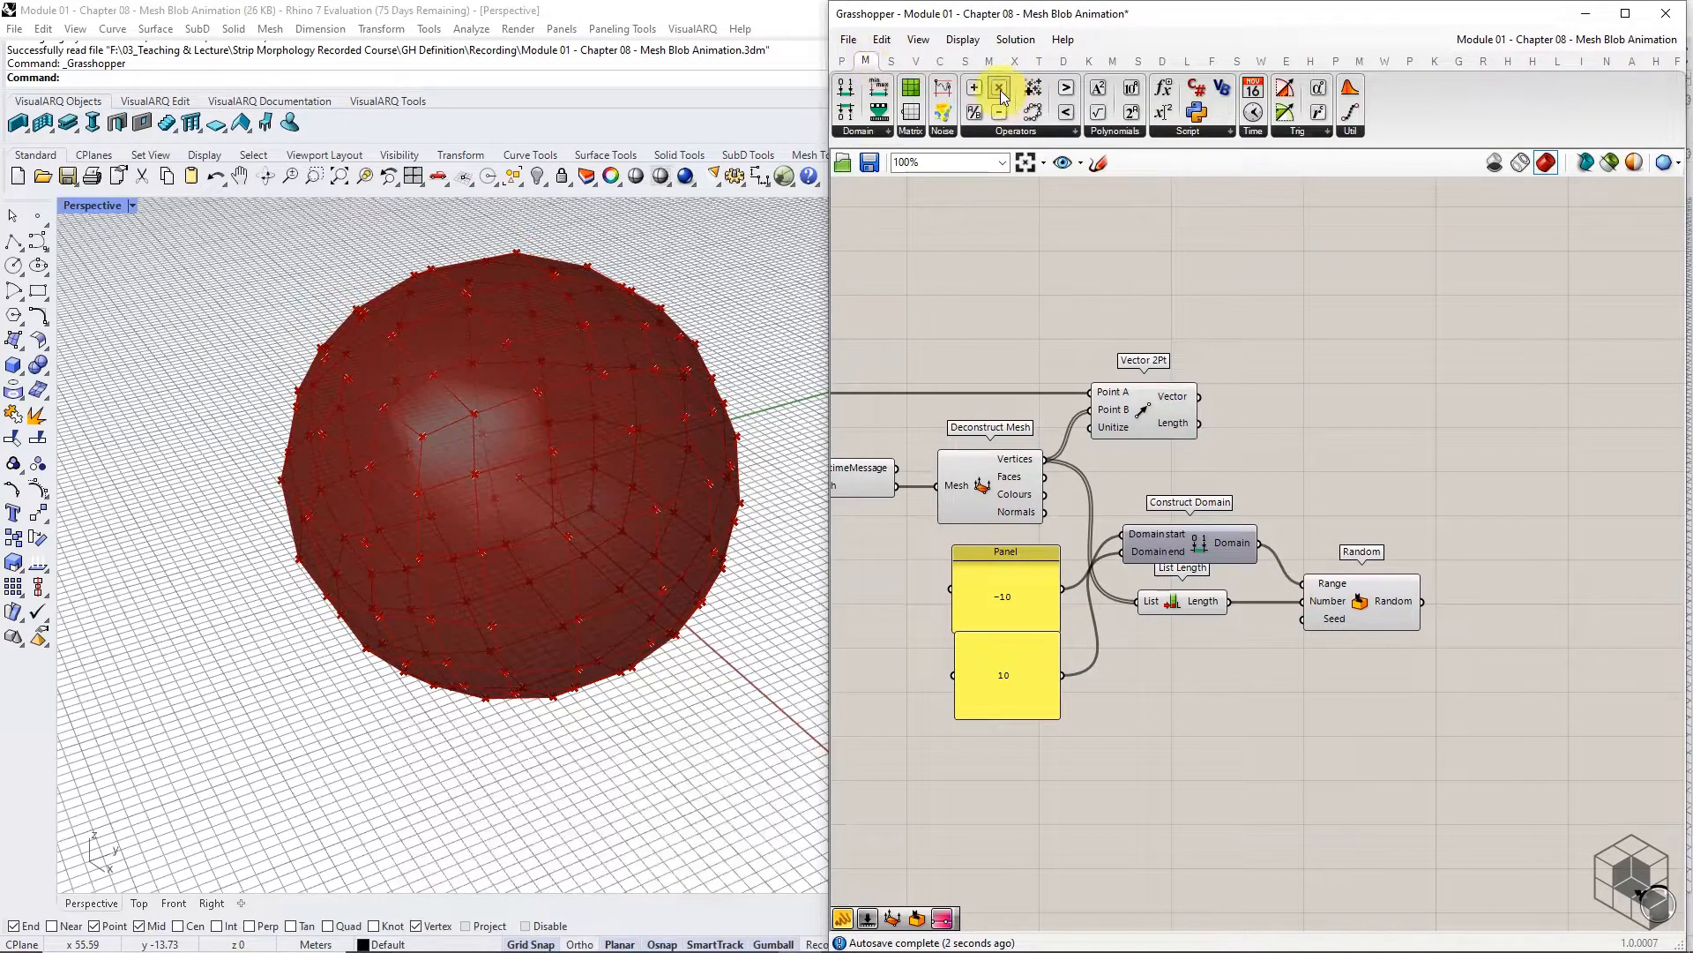
drag(1000, 90, 1521, 461)
drag(1200, 397, 1439, 597)
right_drag(1552, 527, 1445, 544)
drag(1418, 473, 1452, 422)
Turn off the preview of the components from Point and Mesh Sphere through Deconstruct Mesh and Vector 2Pt
right_drag(1240, 487, 1464, 505)
scroll(1464, 502, down, 3)
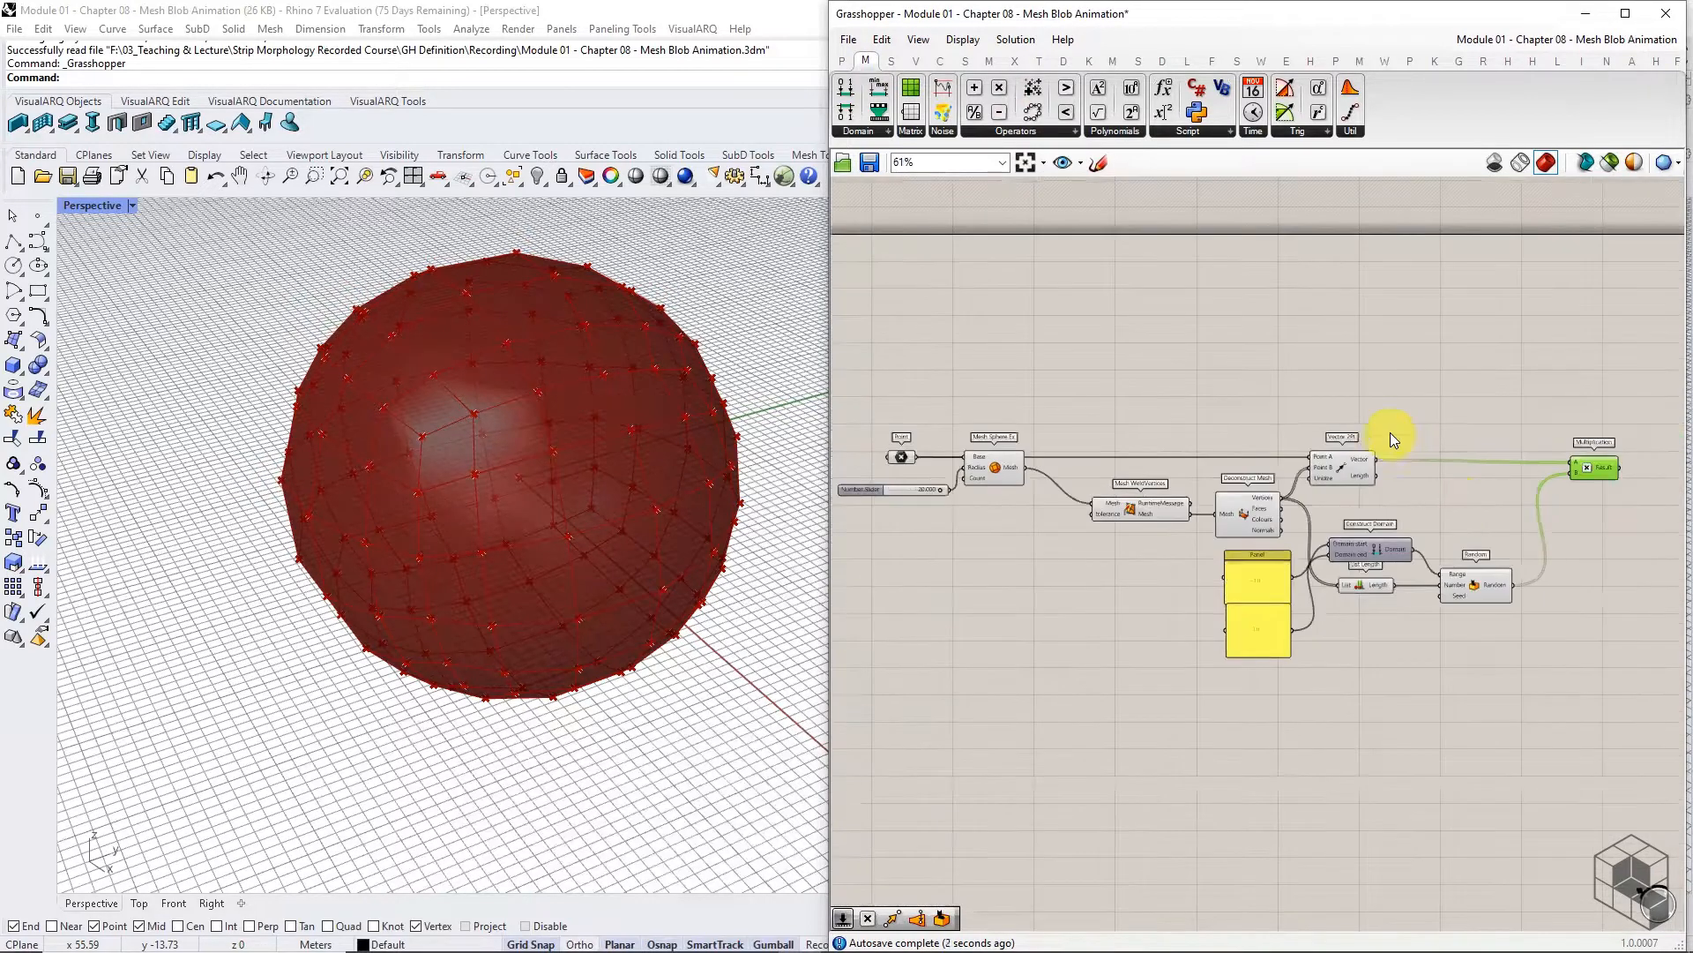
drag(1391, 432, 904, 490)
middle_click(1301, 451)
click(1354, 402)
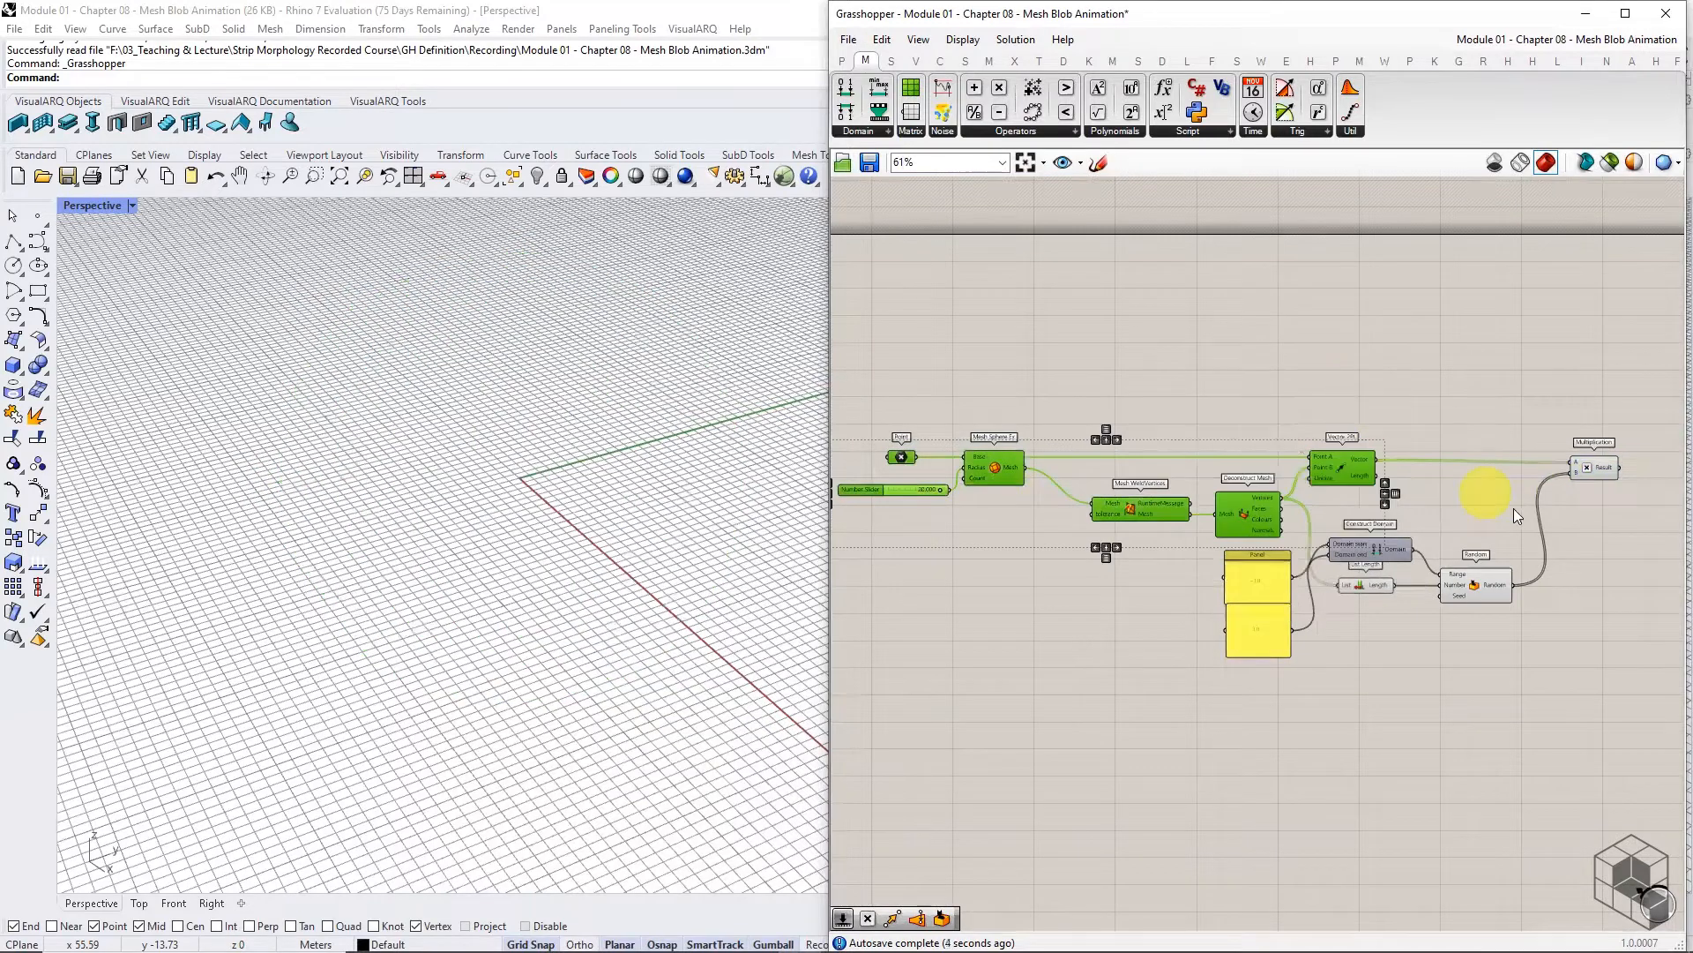
right_drag(1514, 508, 1346, 514)
click(1348, 514)
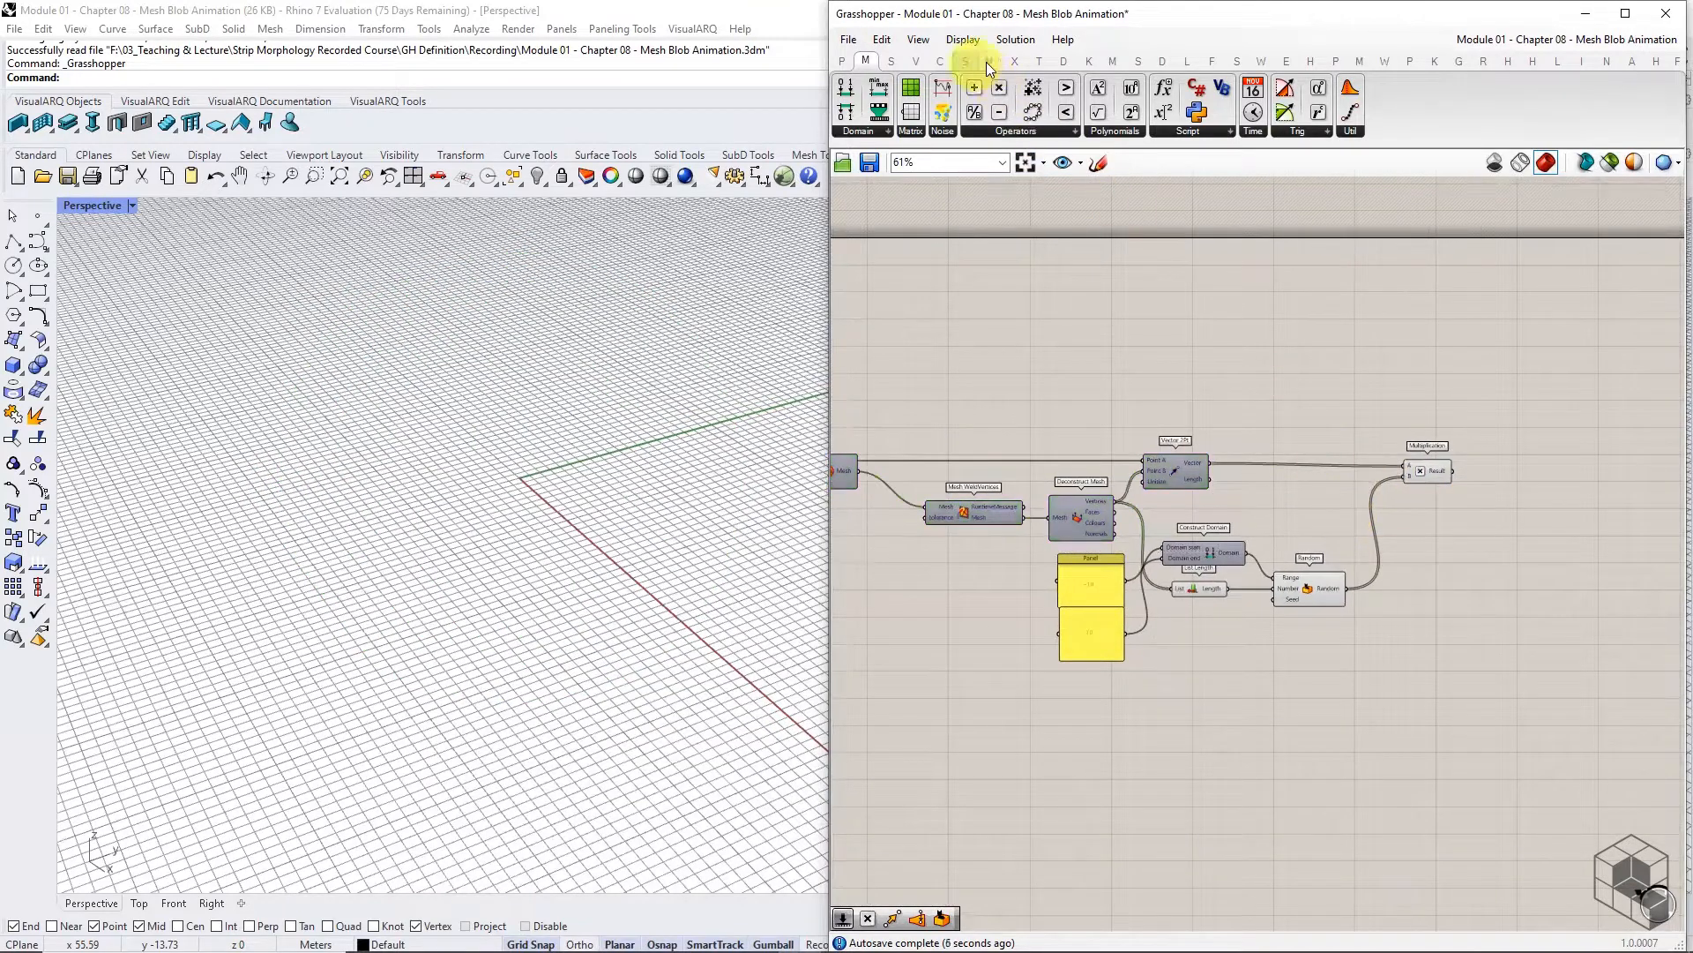
Add a Move component with the deconstructed mesh's Vertices as Geometry and the Multiplication Result as Motion
click(1038, 58)
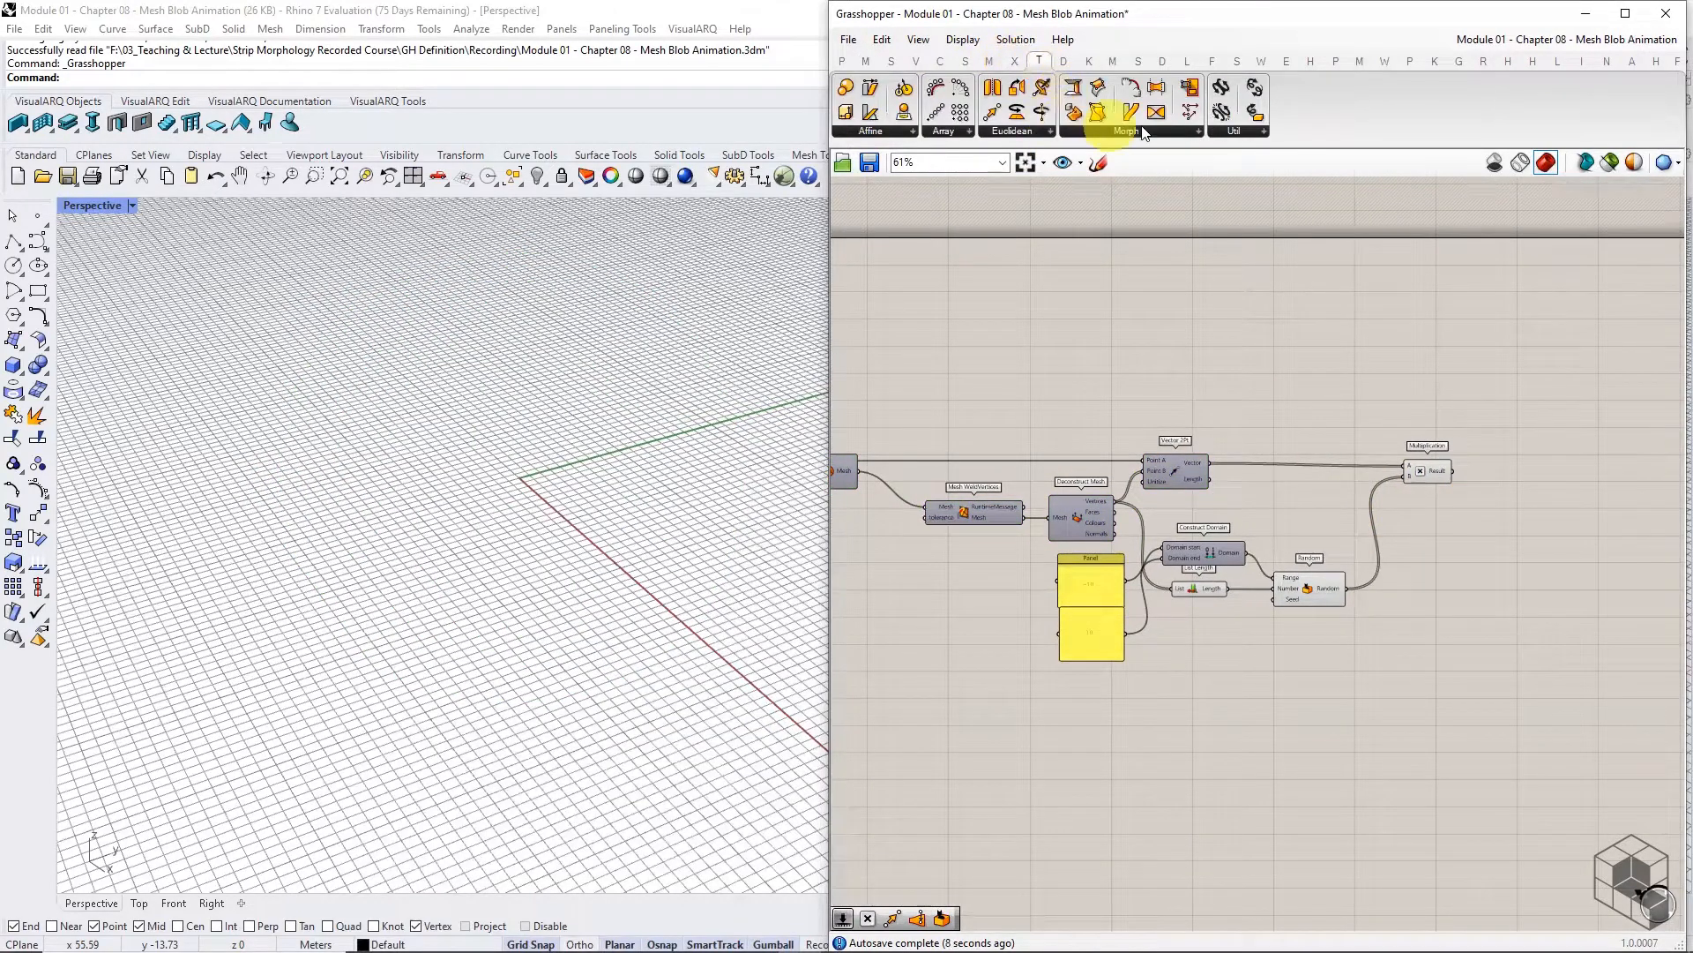
click(1257, 132)
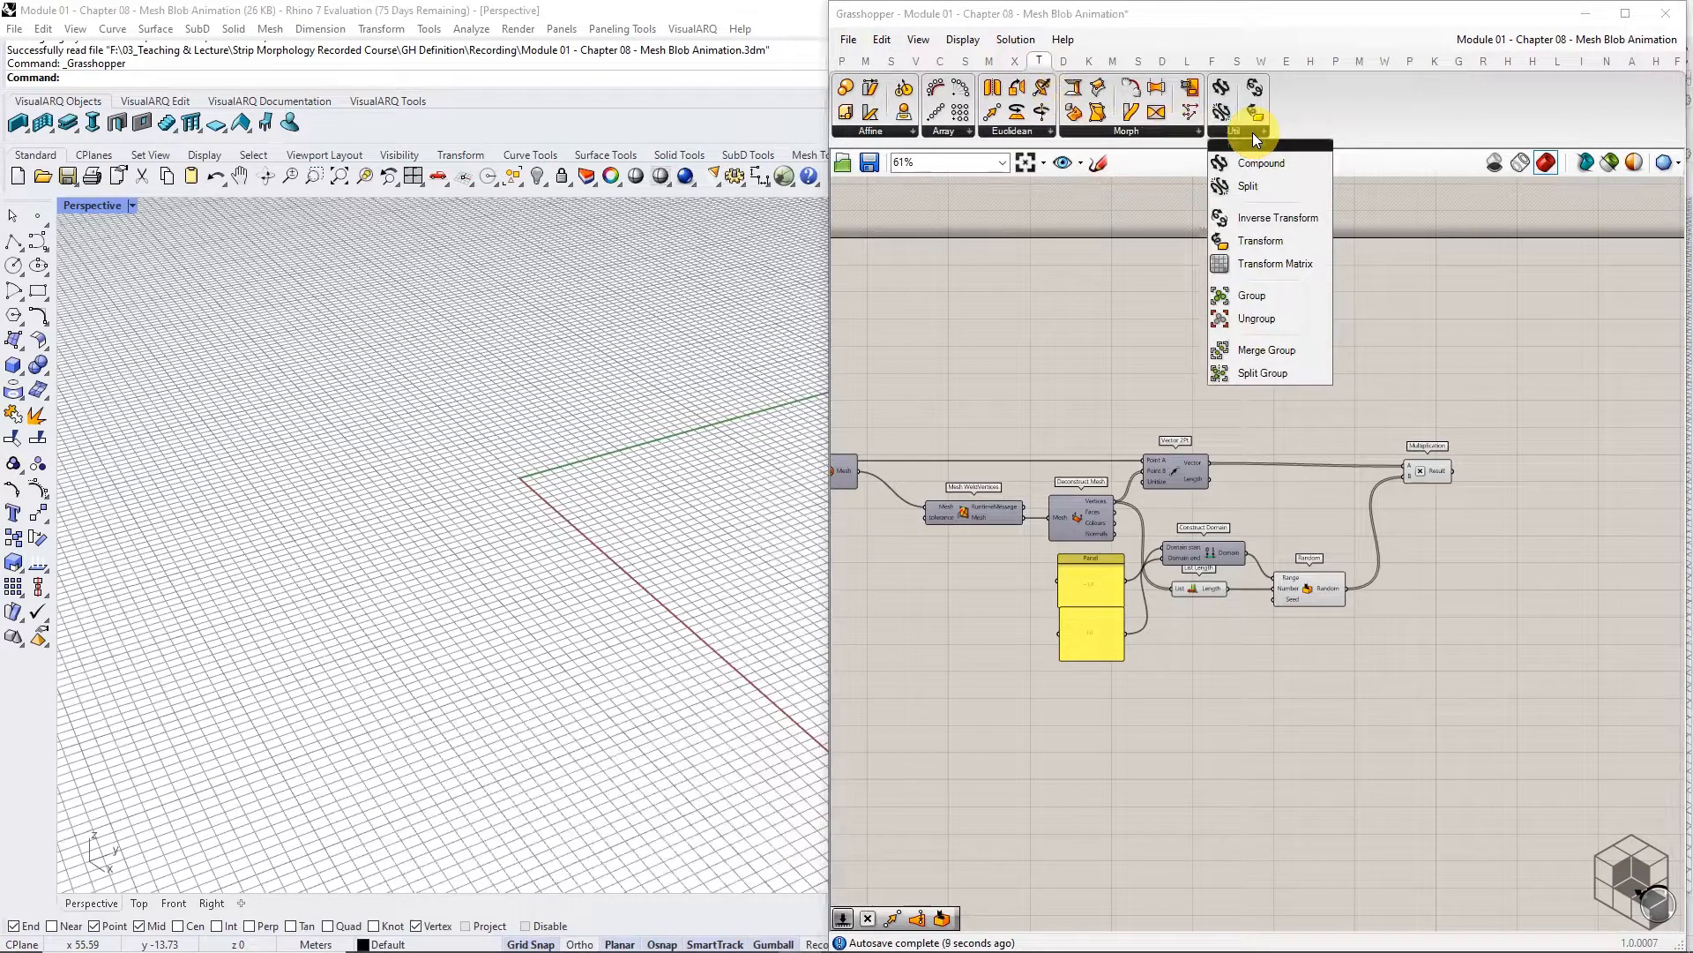
click(891, 131)
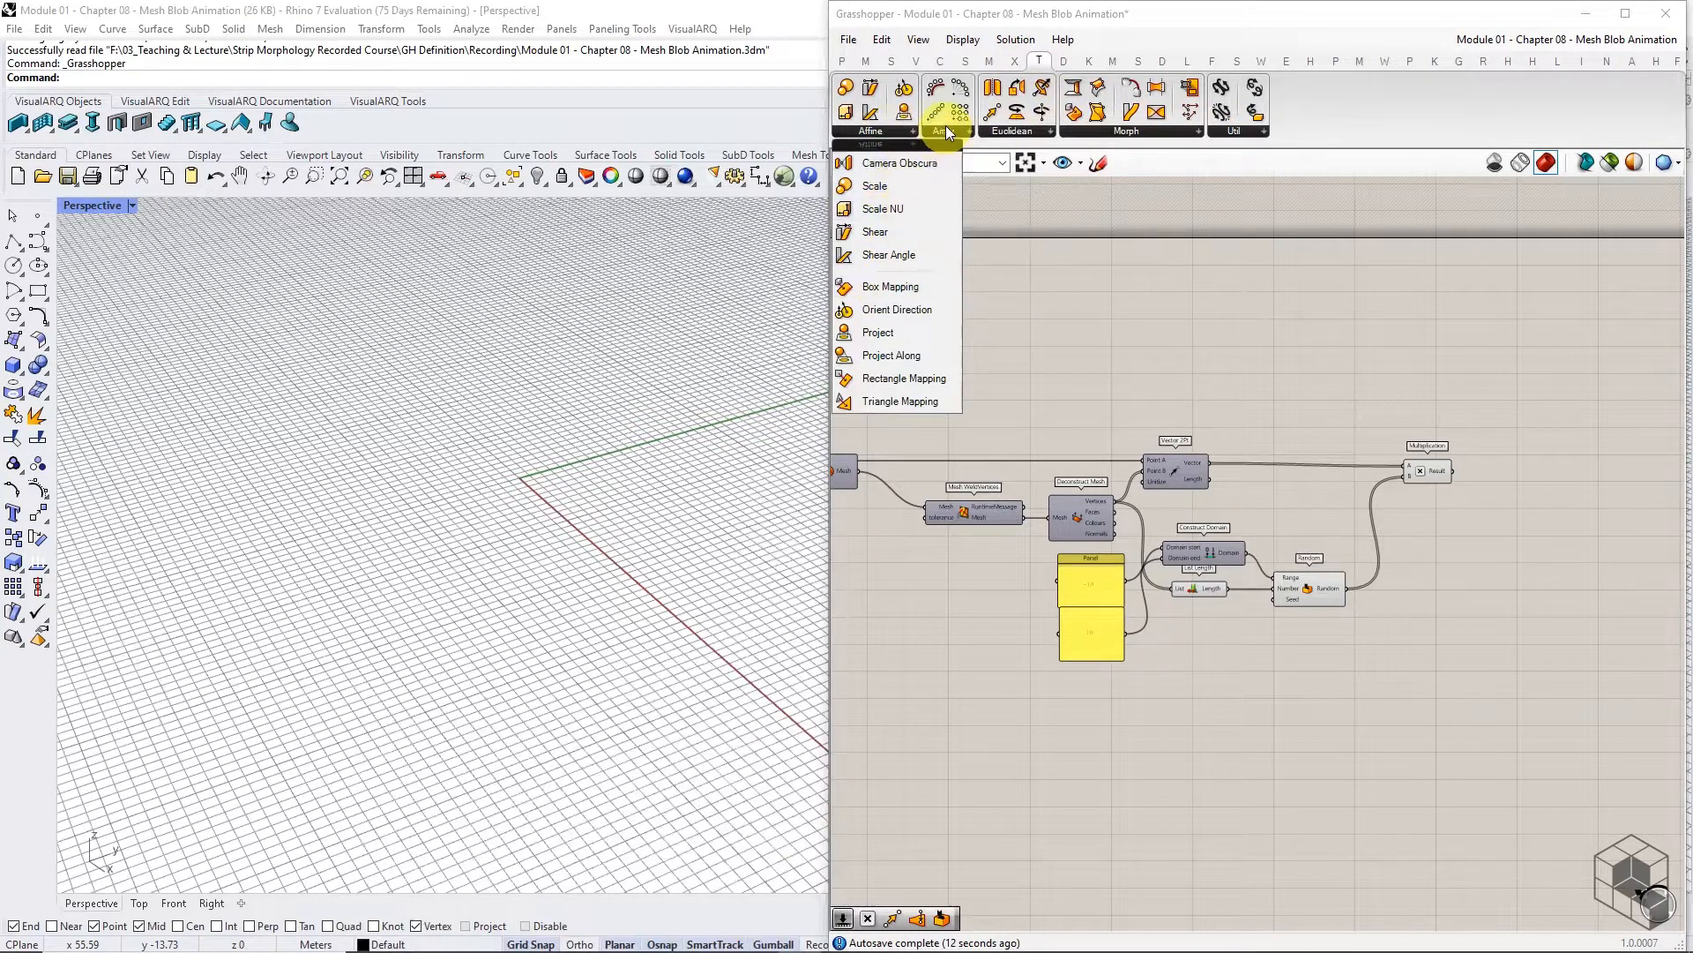
click(1016, 128)
drag(1029, 192, 1527, 477)
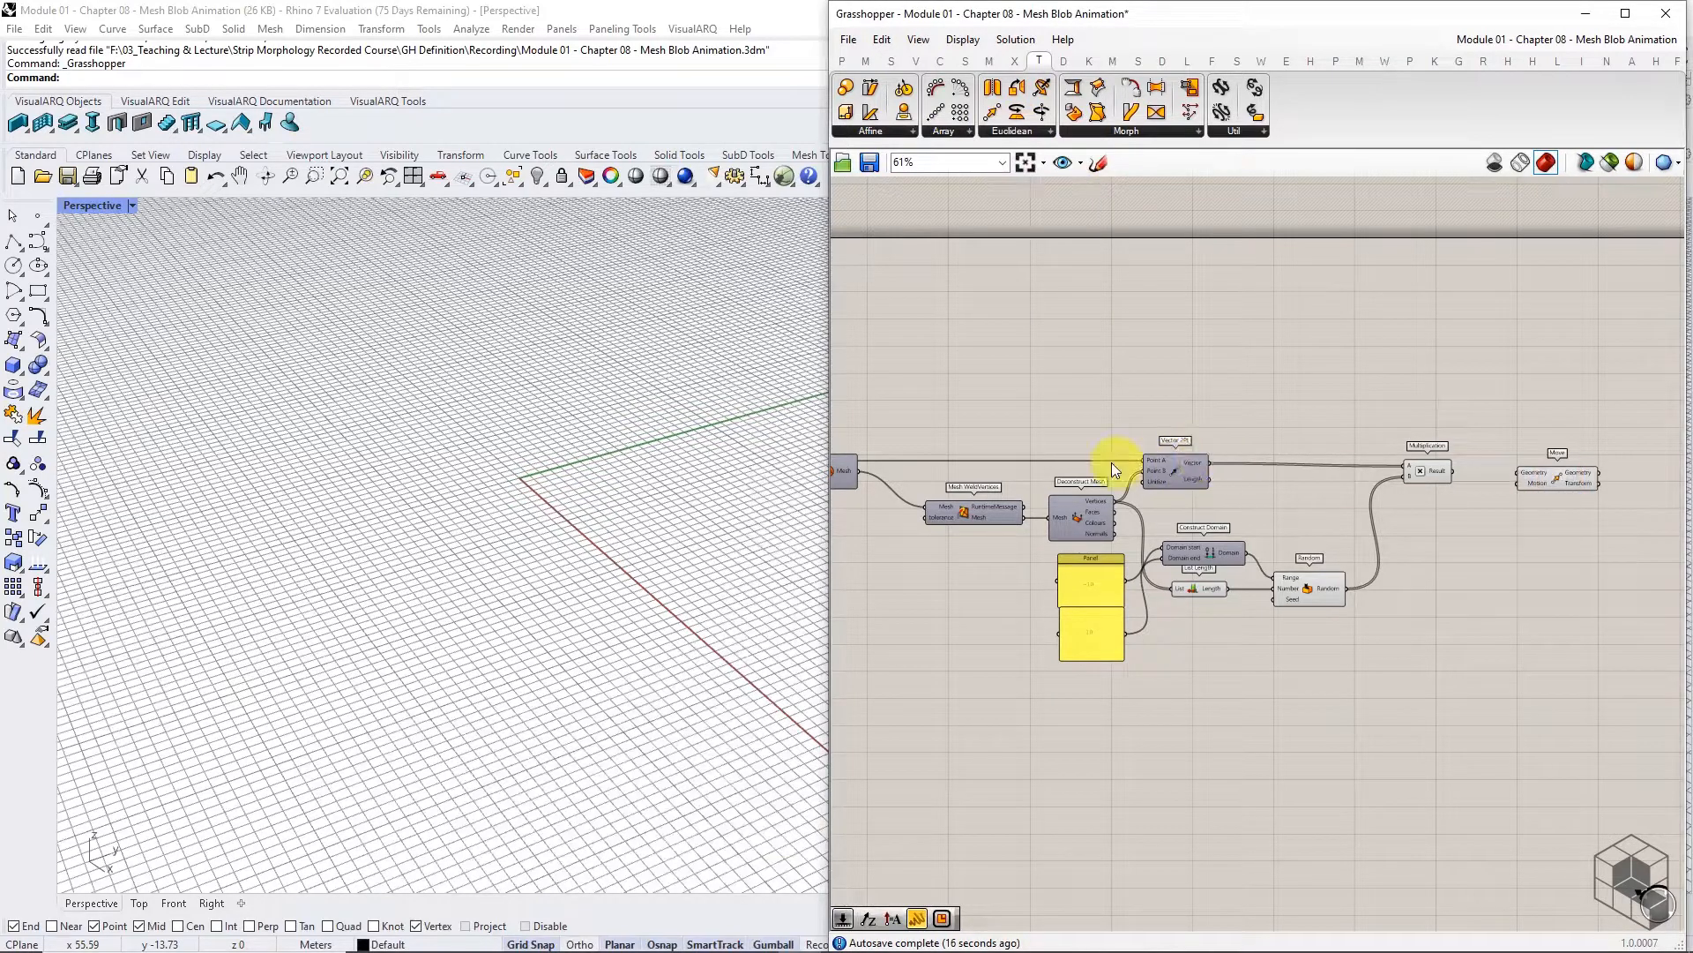
drag(1113, 500, 1517, 512)
click(1561, 490)
Add a Construct Mesh component after Move and connect the moved Geometry to its Vertices input
click(989, 60)
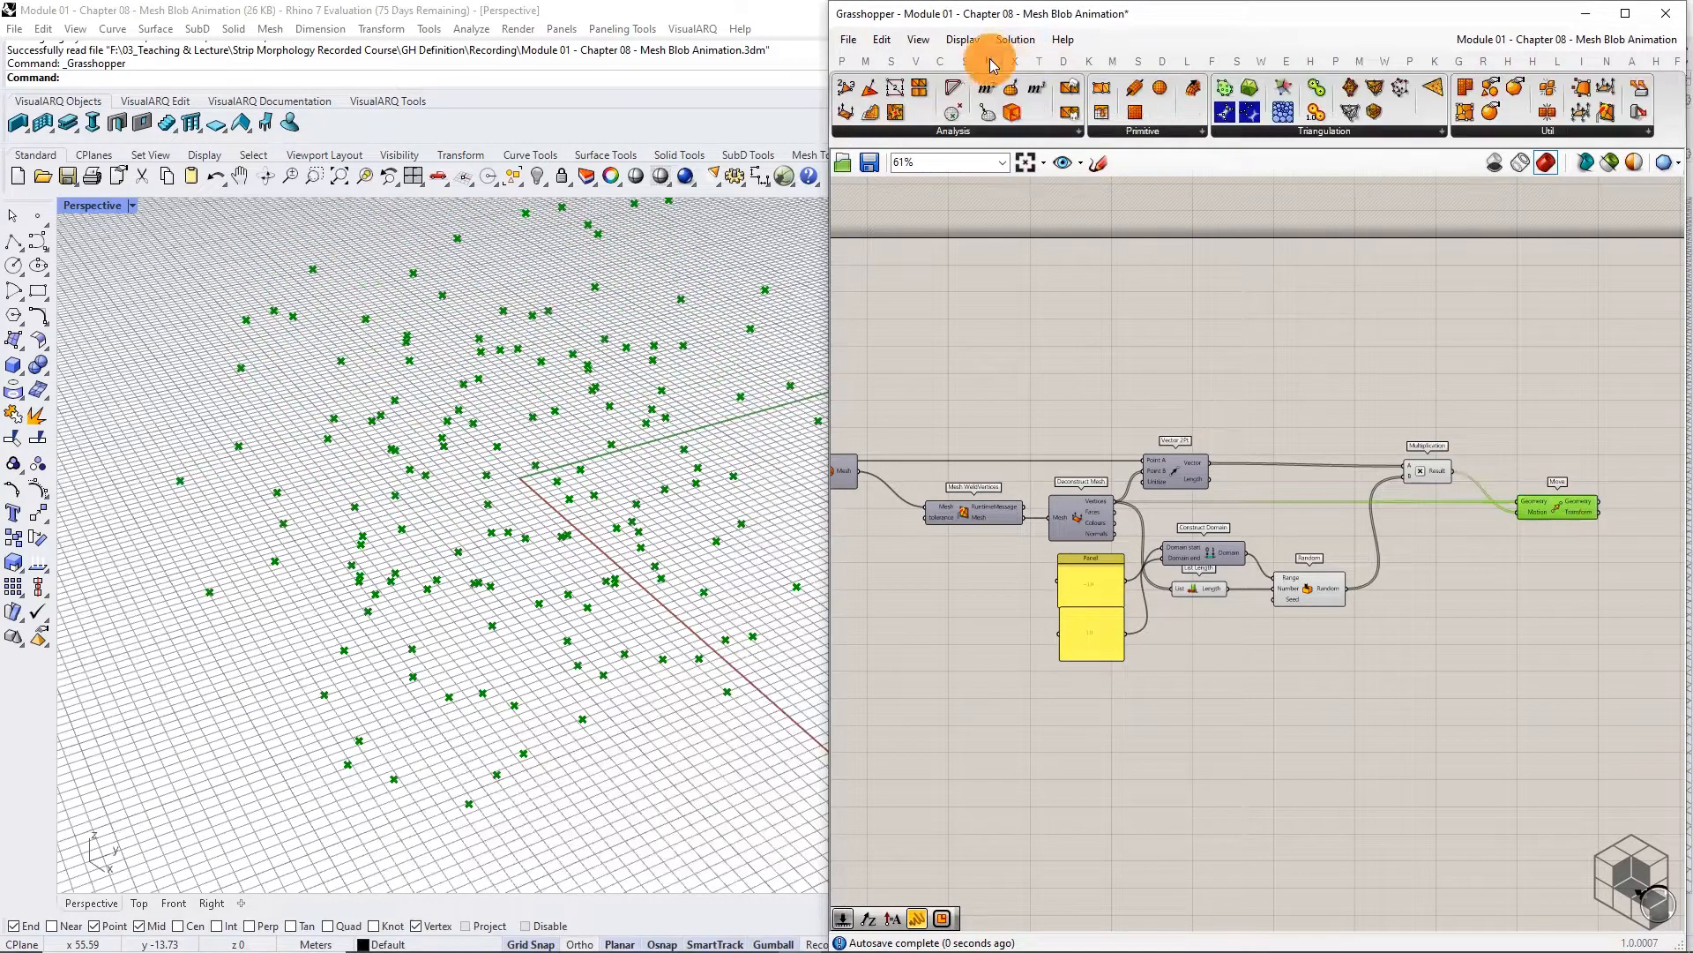
click(1118, 132)
drag(1151, 170, 1644, 485)
right_drag(1483, 494, 1401, 437)
mouse_move(1427, 391)
mouse_down()
mouse_move(1466, 411)
mouse_move(1447, 404)
mouse_up()
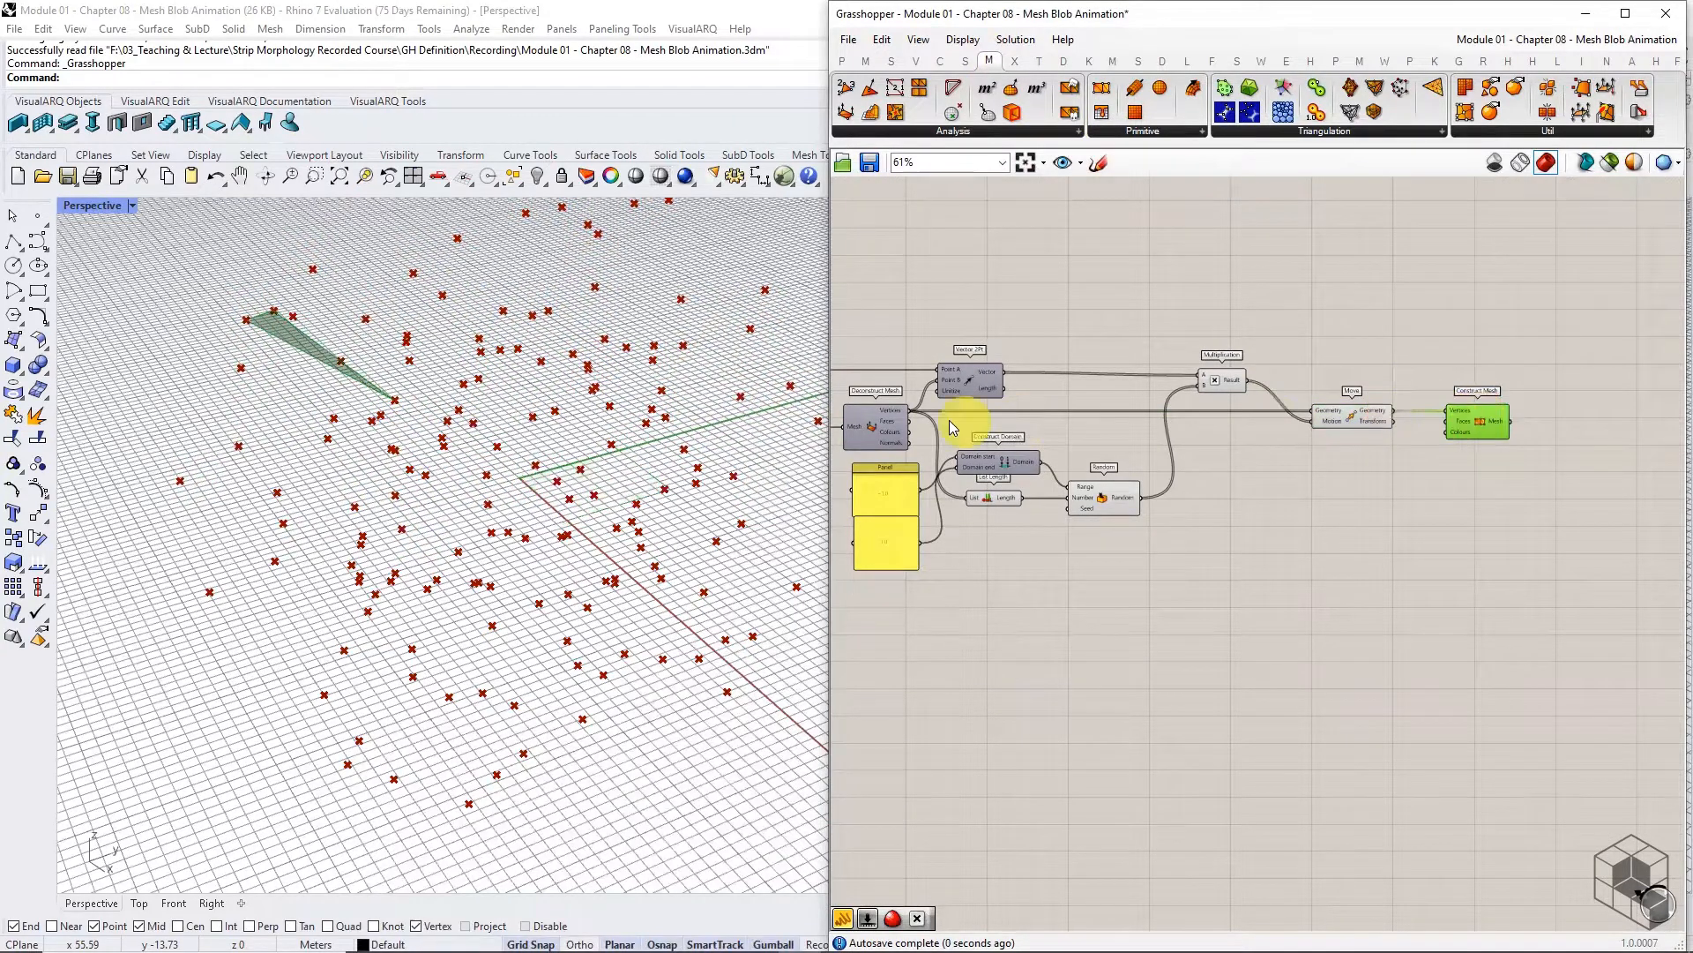
Connect the Faces output of Deconstruct Mesh to the Faces input of Construct Mesh
scroll(913, 428, up, 2)
scroll(893, 422, up, 4)
scroll(910, 412, down, 3)
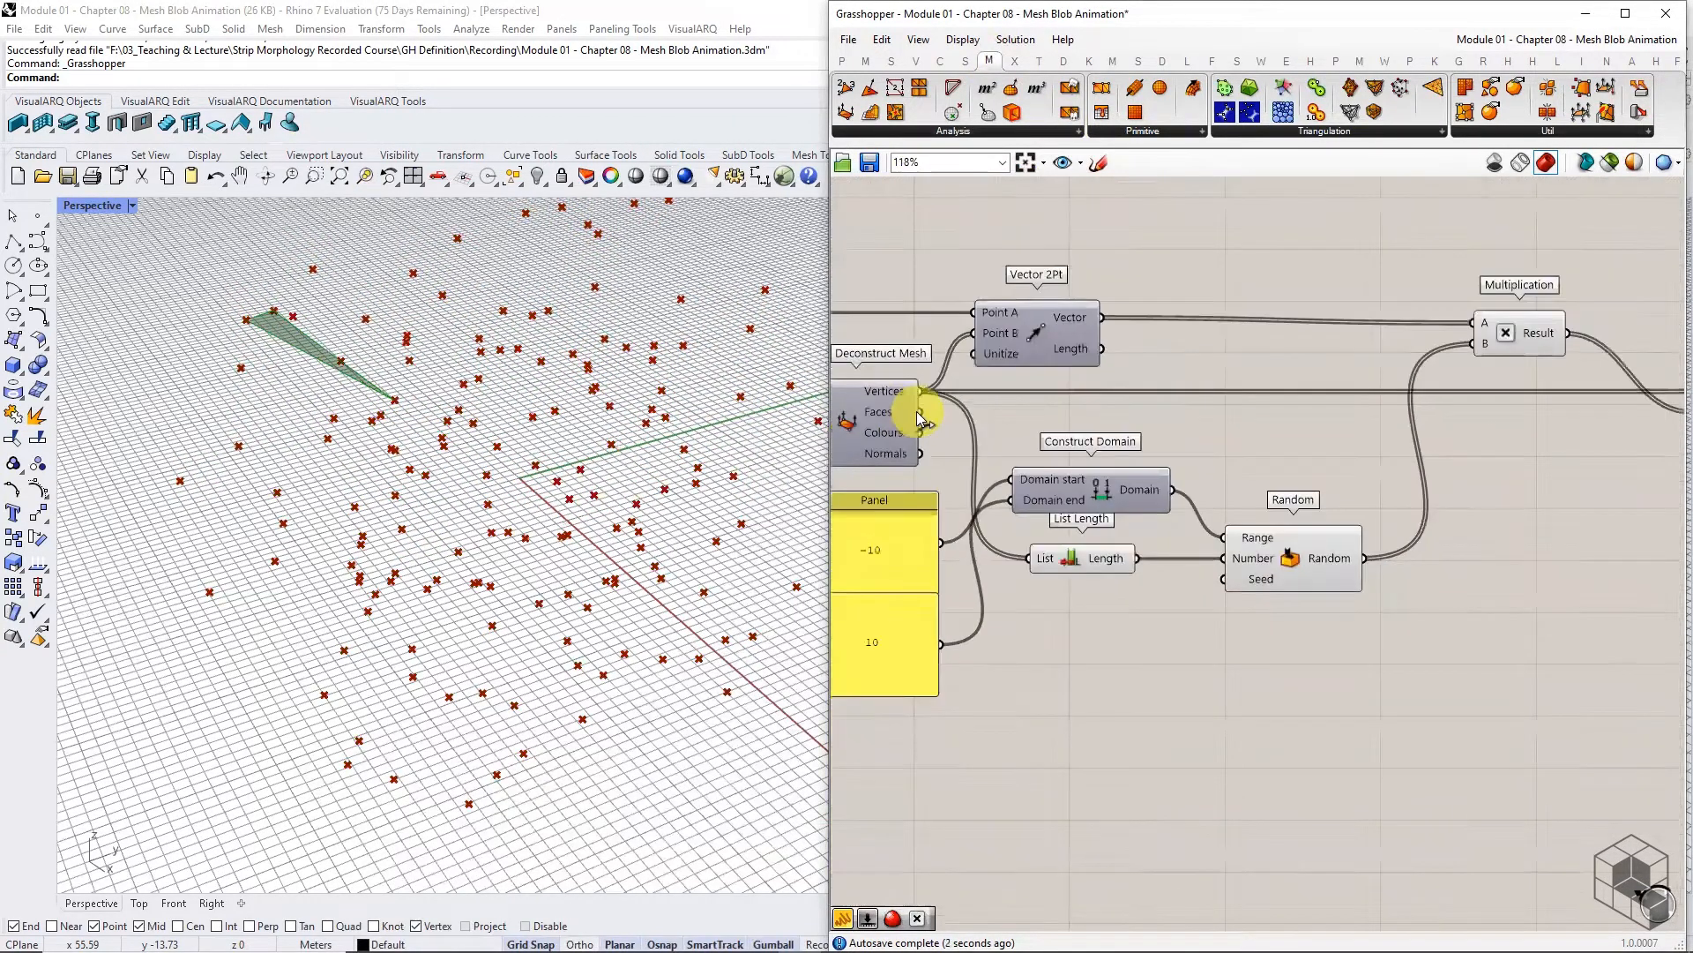
drag(920, 412, 1526, 415)
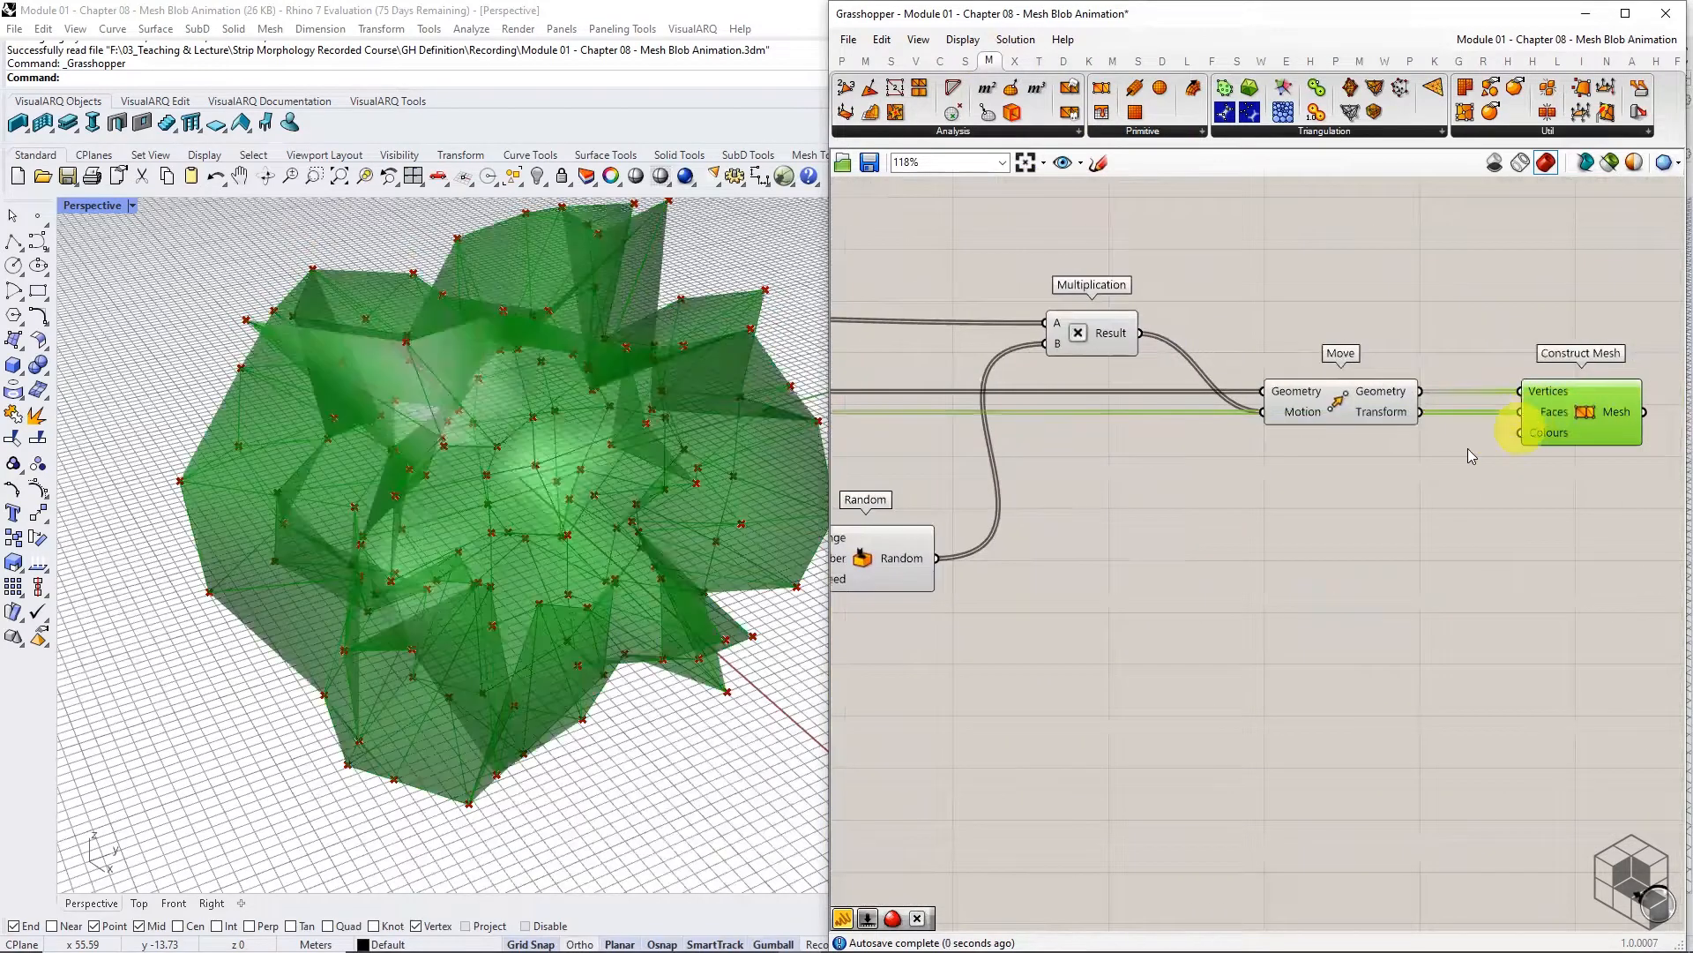
Turn off the preview of the Multiplication, Random and Move components and orbit around the constructed mesh
scroll(1422, 444, down, 2)
drag(1422, 288, 1028, 516)
middle_click(1173, 469)
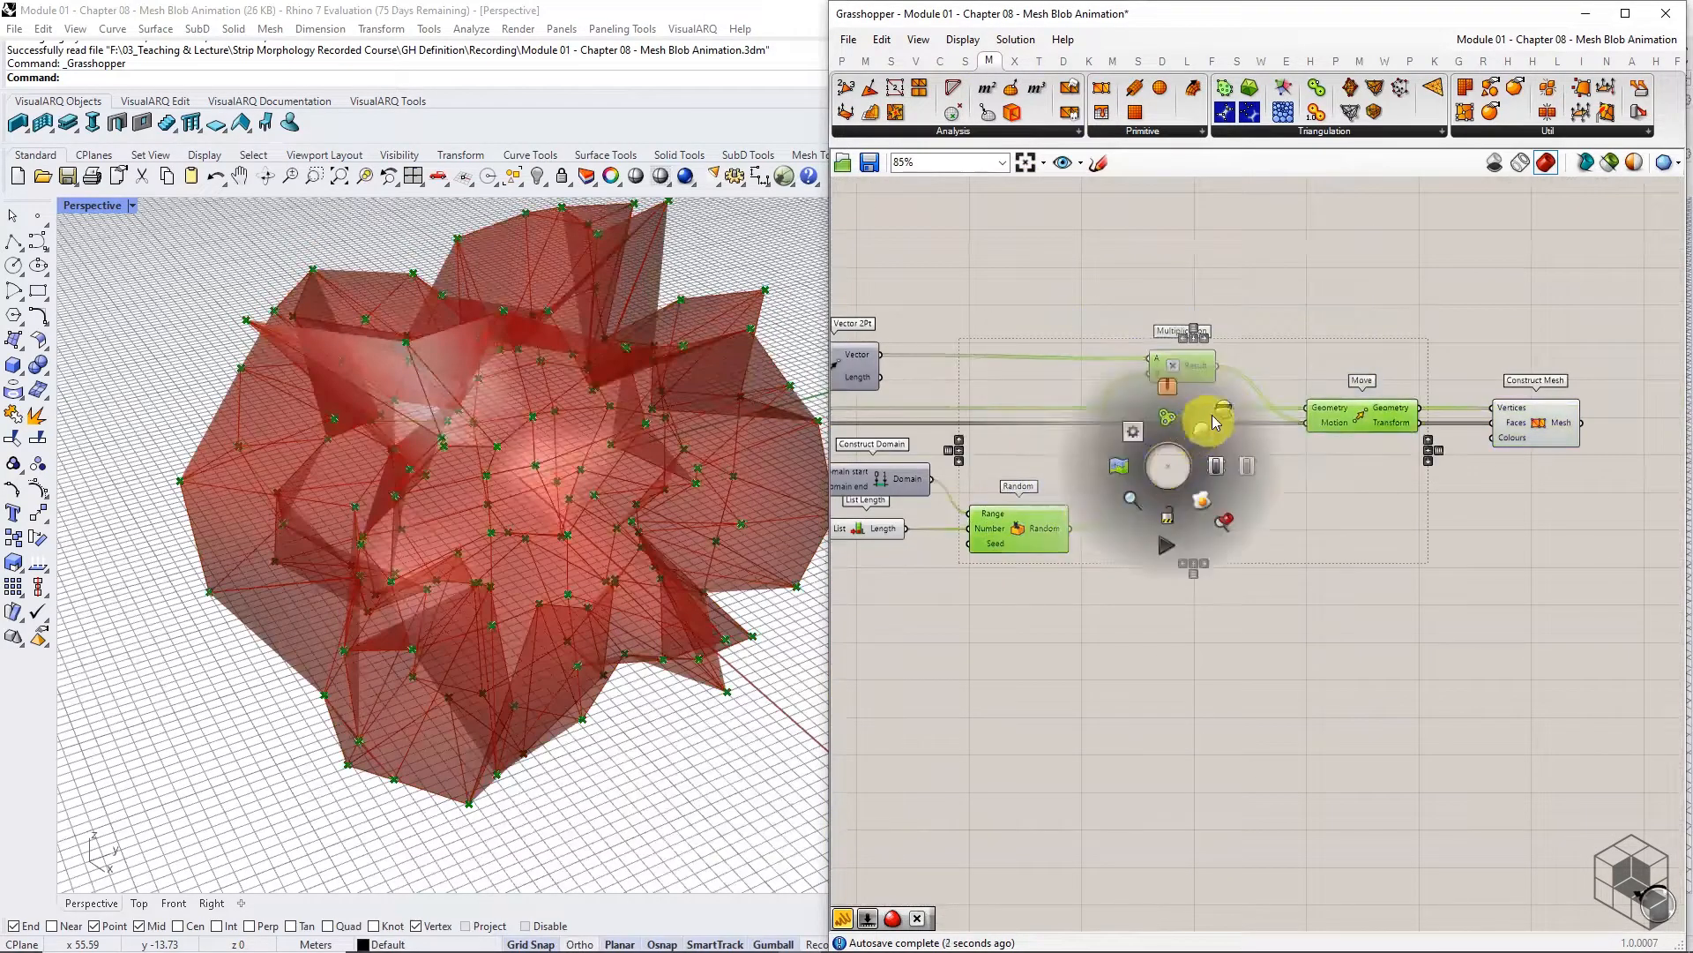
right_drag(623, 547, 805, 492)
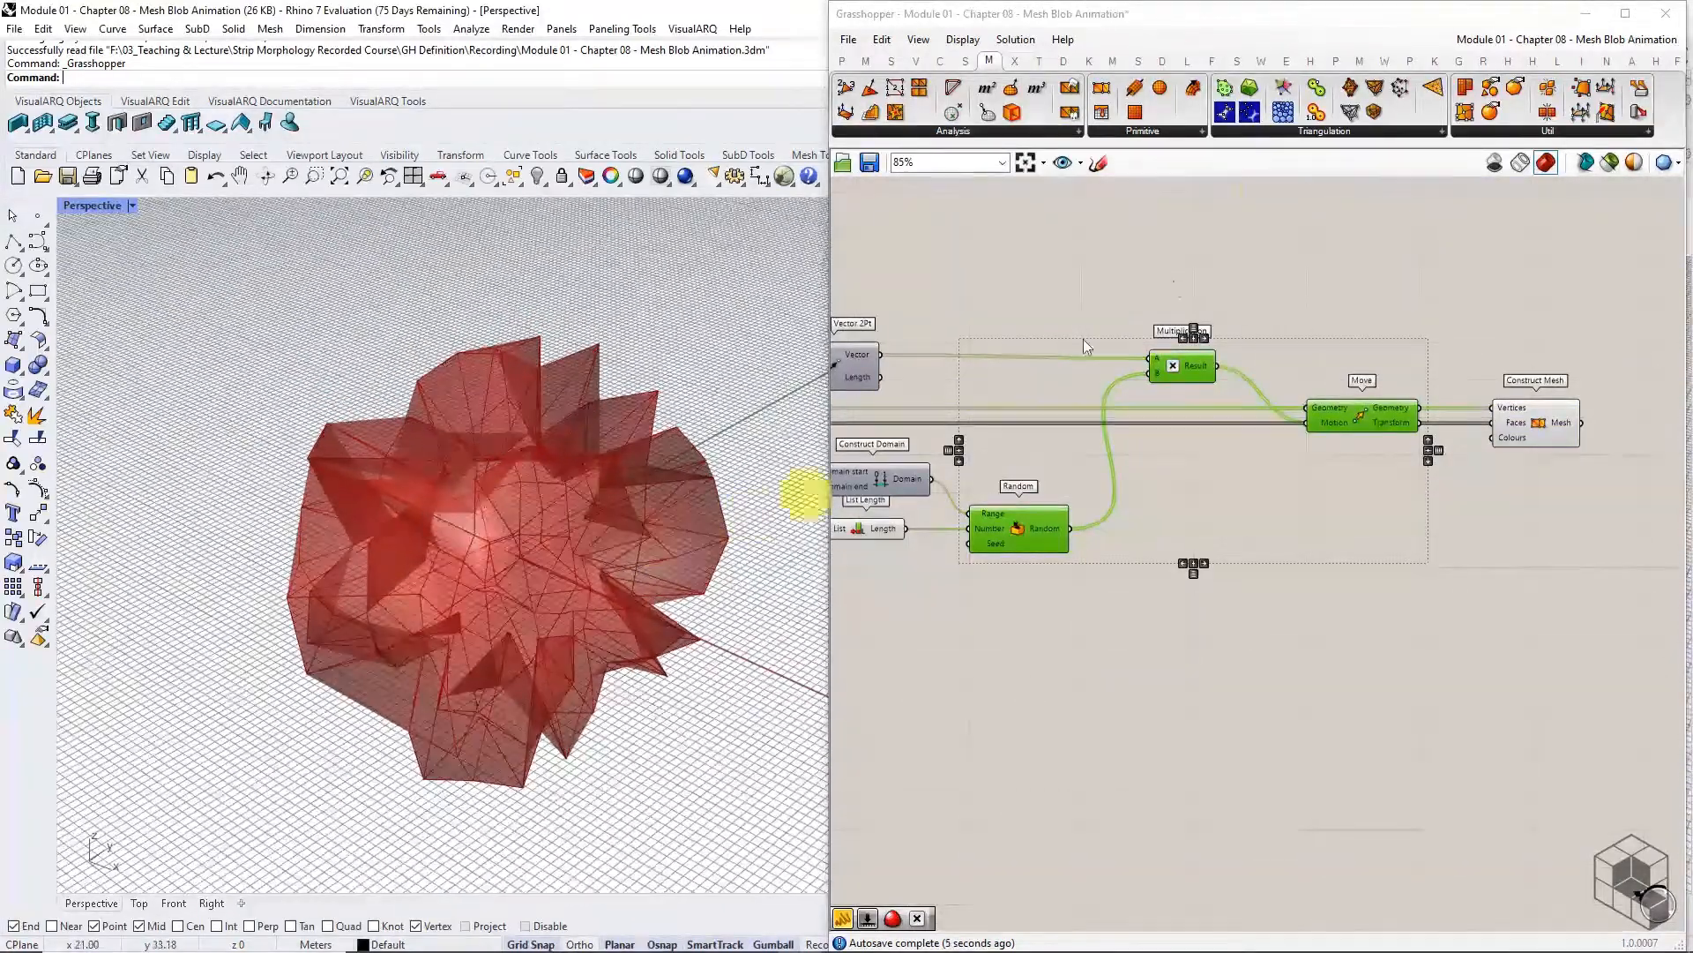
Add a Weaverbird's Catmull-Clark Subdivision component and feed the constructed Mesh into its Mesh/Curves input
click(1260, 60)
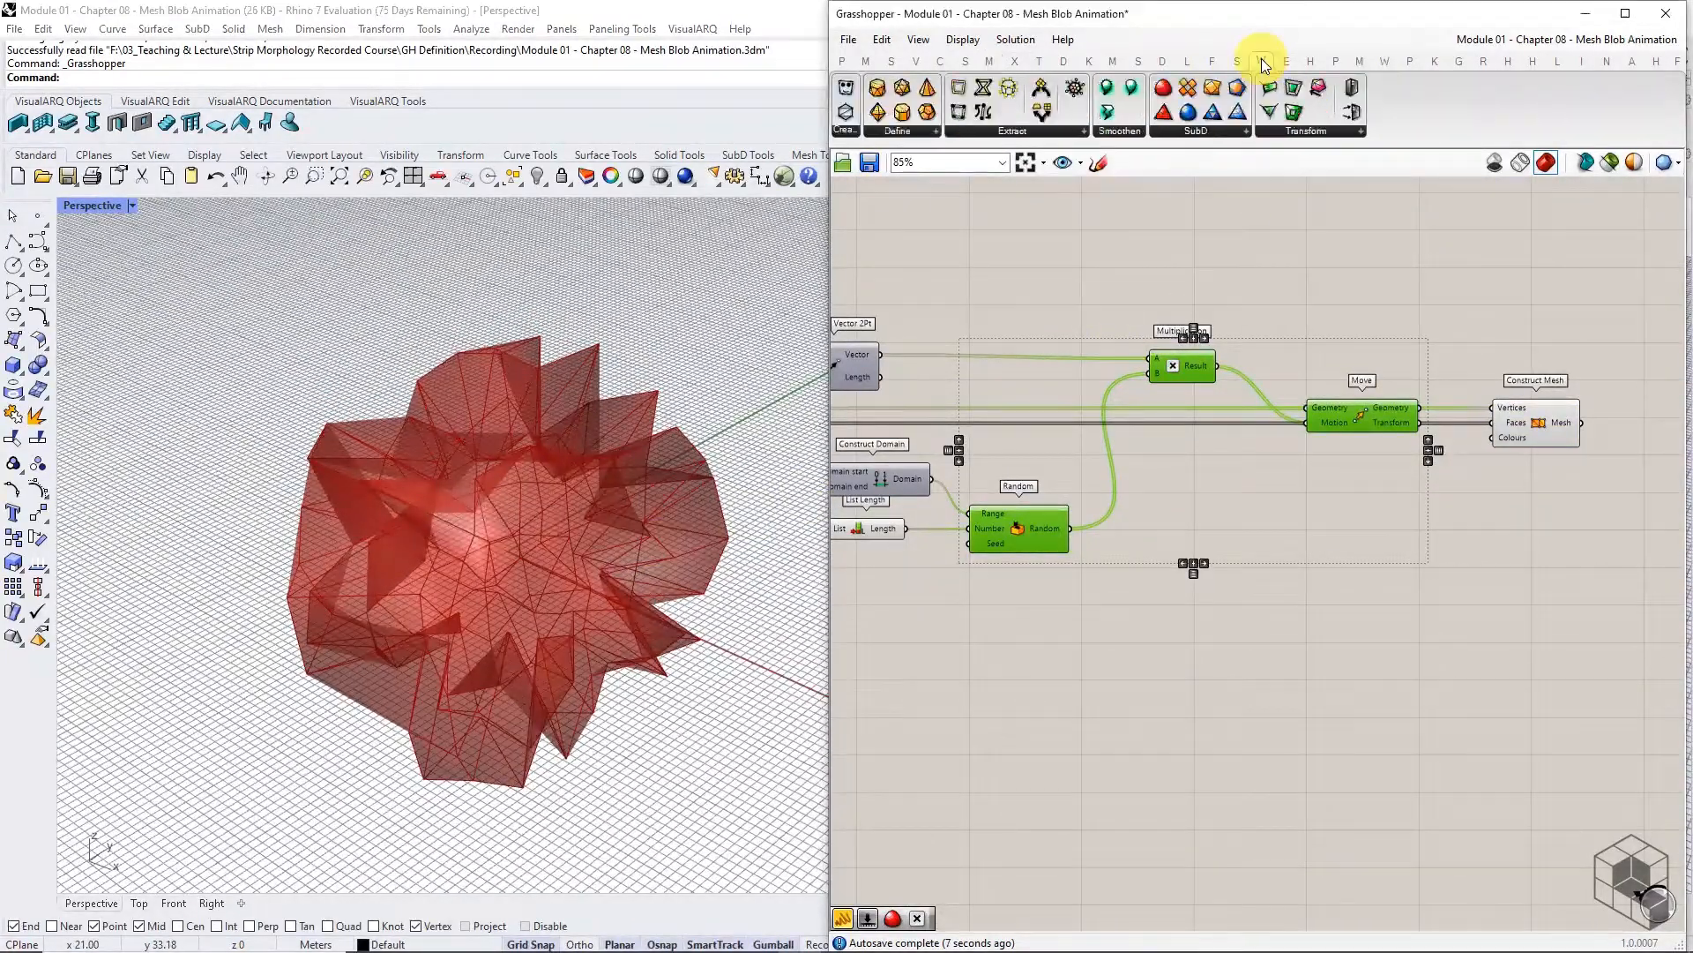
click(1182, 129)
click(1196, 161)
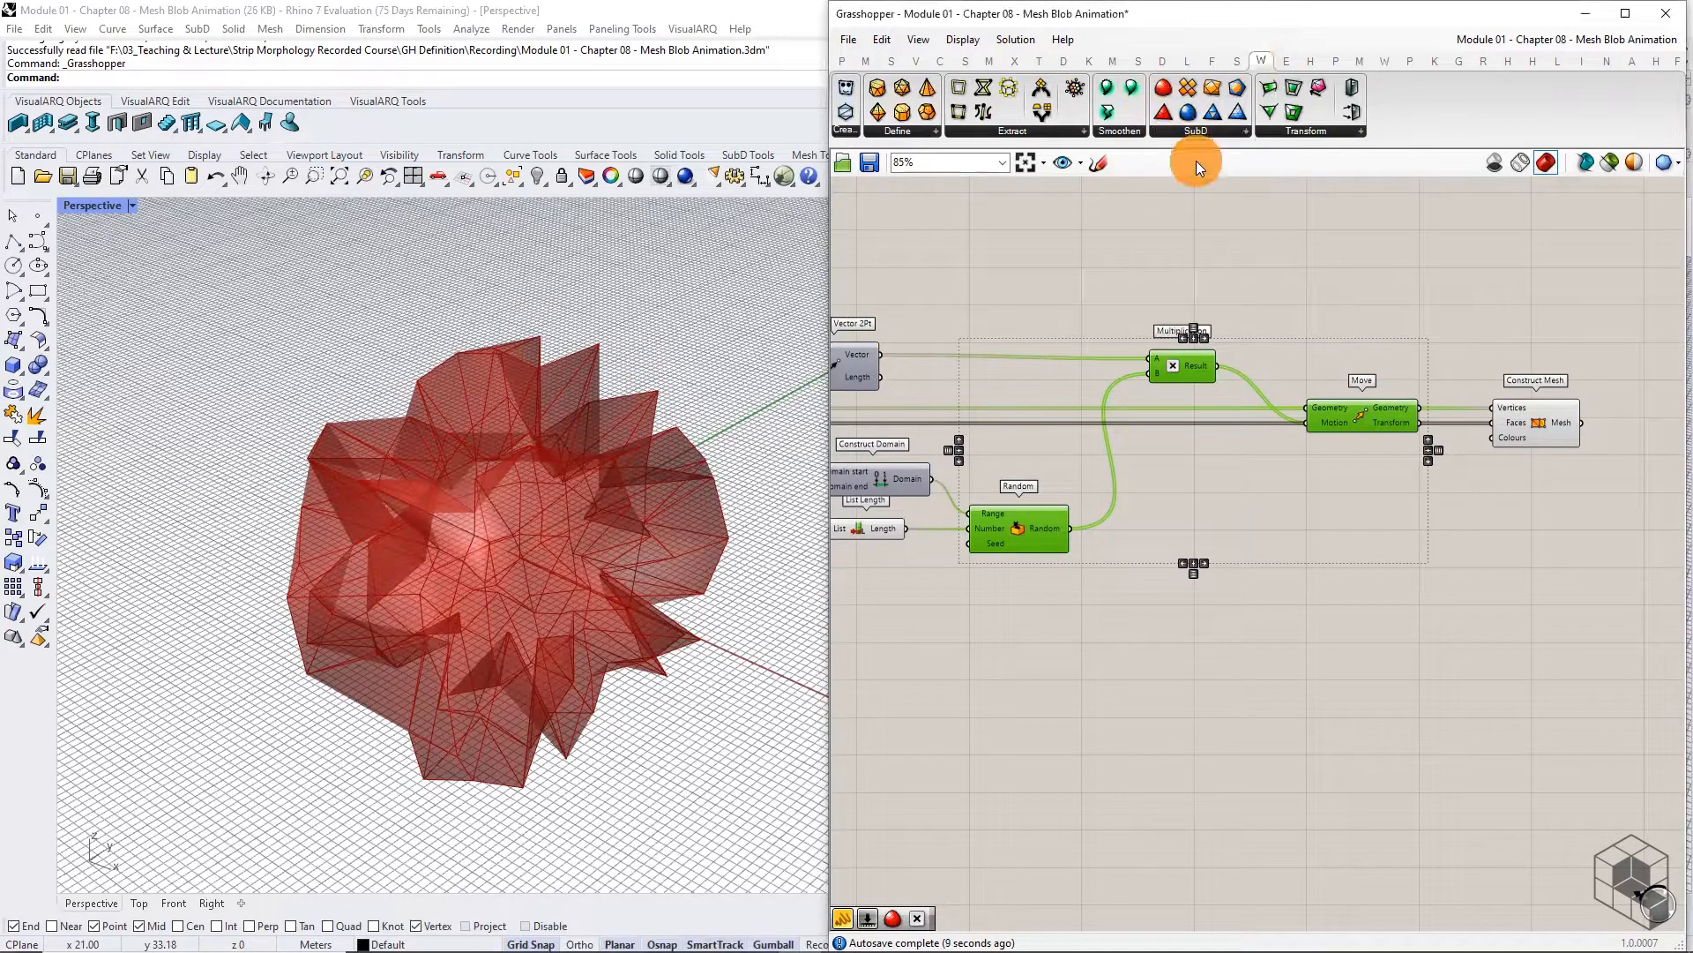
click(1637, 424)
right_drag(1637, 425, 1341, 418)
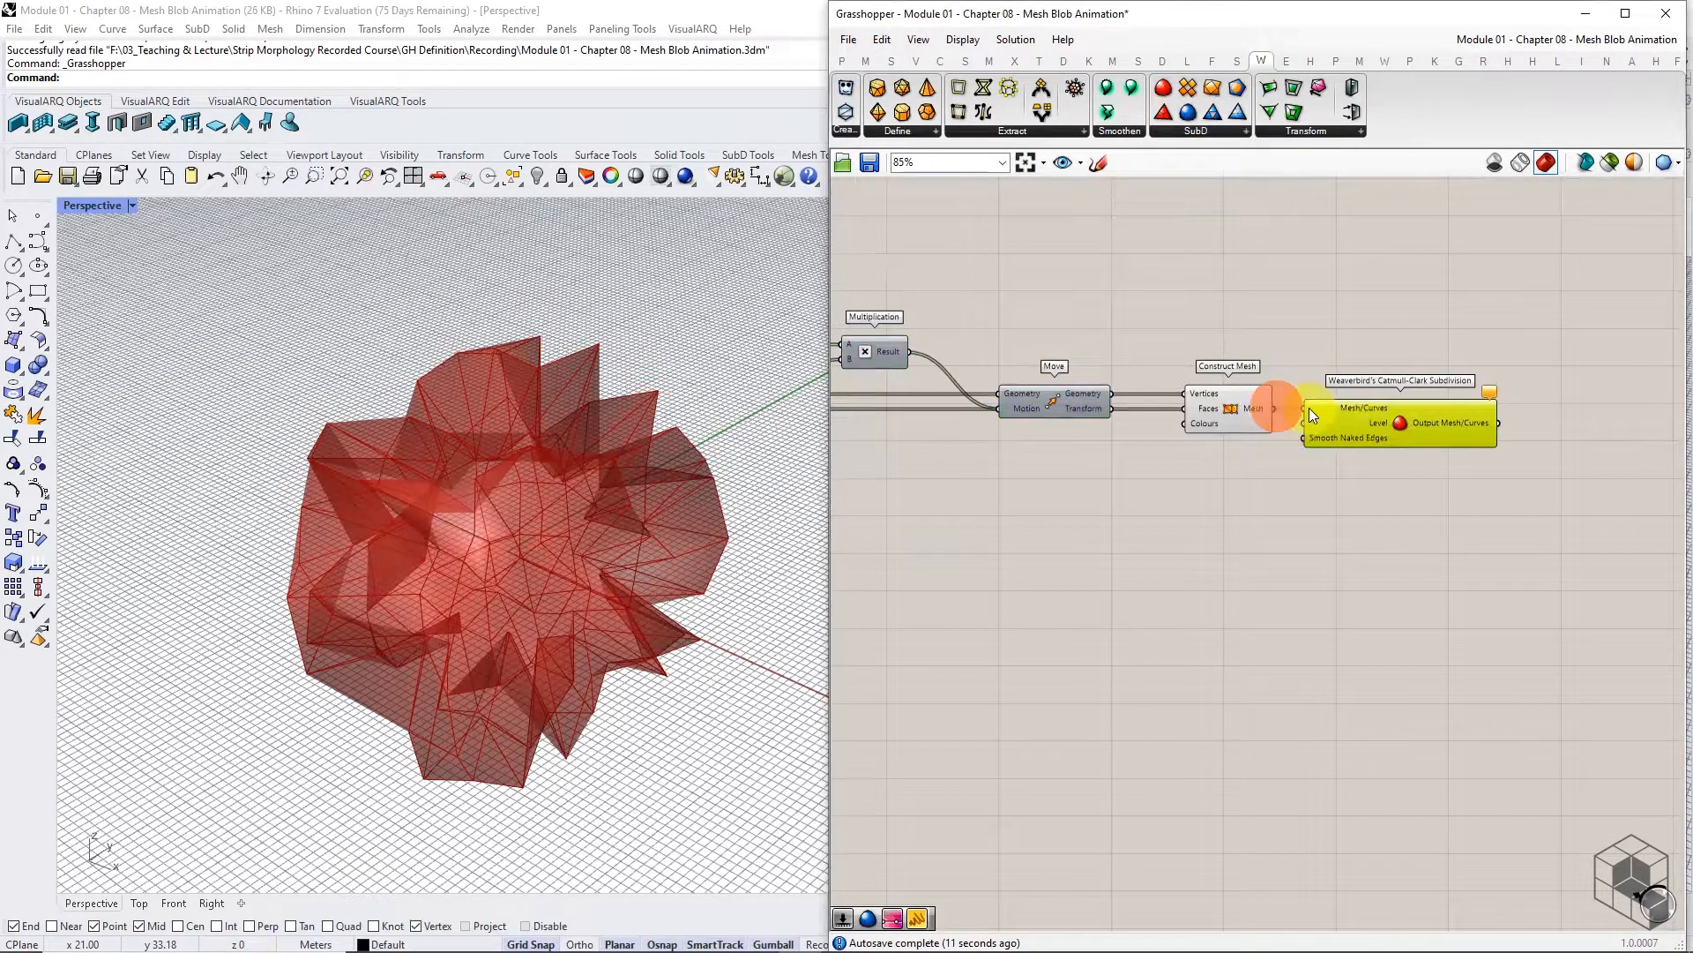
drag(1309, 407, 1306, 409)
Add a panel with the value 2, connect it to the subdivision's Level input, and shrink it below Construct Mesh
click(847, 60)
drag(1155, 110, 1198, 482)
click(1198, 474)
double_click(1198, 475)
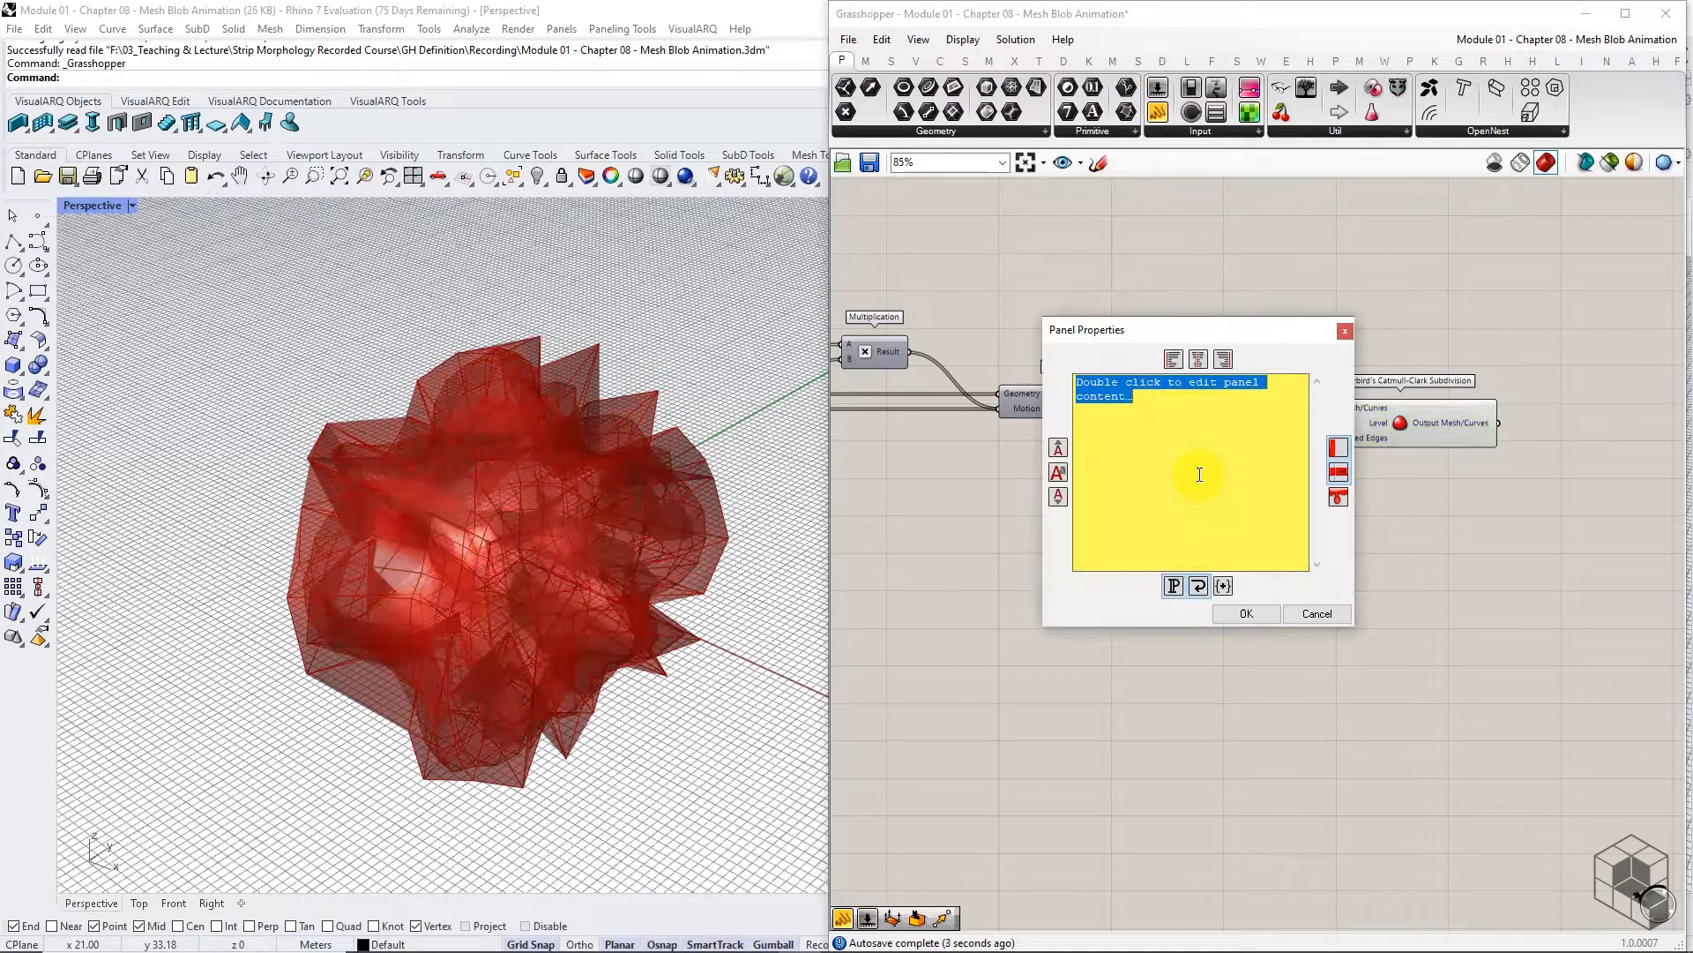
text(2)
click(1245, 611)
drag(1251, 466, 1301, 426)
scroll(1267, 453, up, 4)
drag(1225, 561, 1130, 508)
drag(1091, 481, 1280, 539)
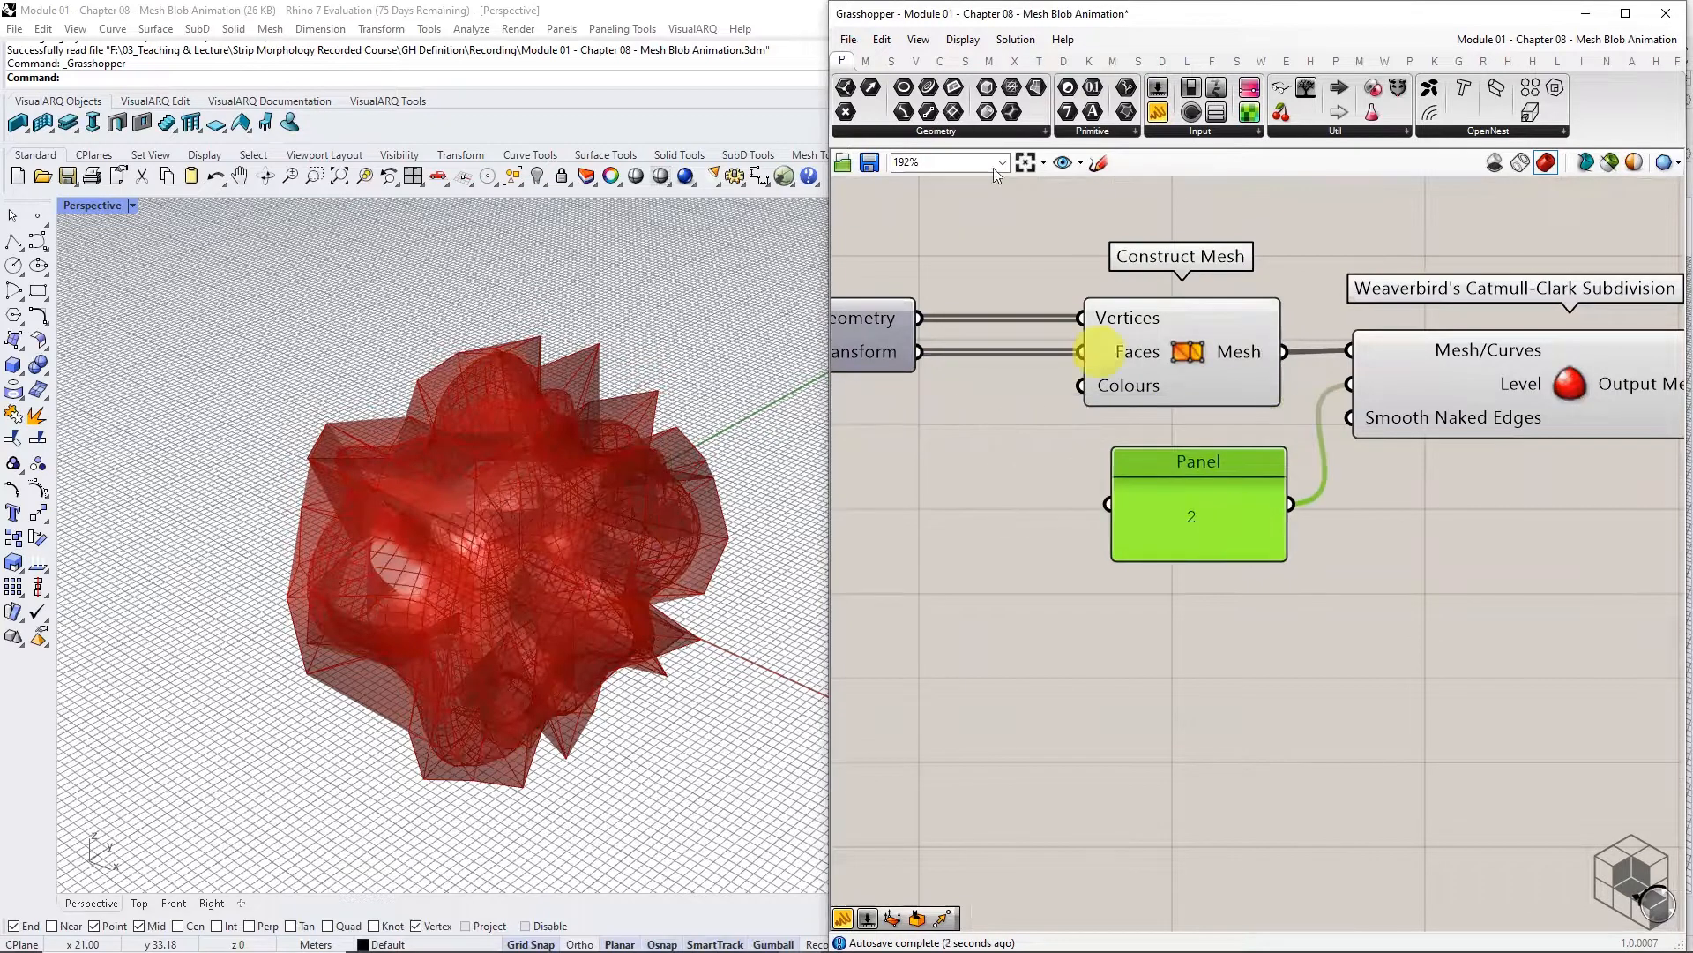
Add a Gradient component well past the Catmull-Clark Subdivision component
click(1252, 130)
click(1322, 325)
scroll(954, 393, down, 4)
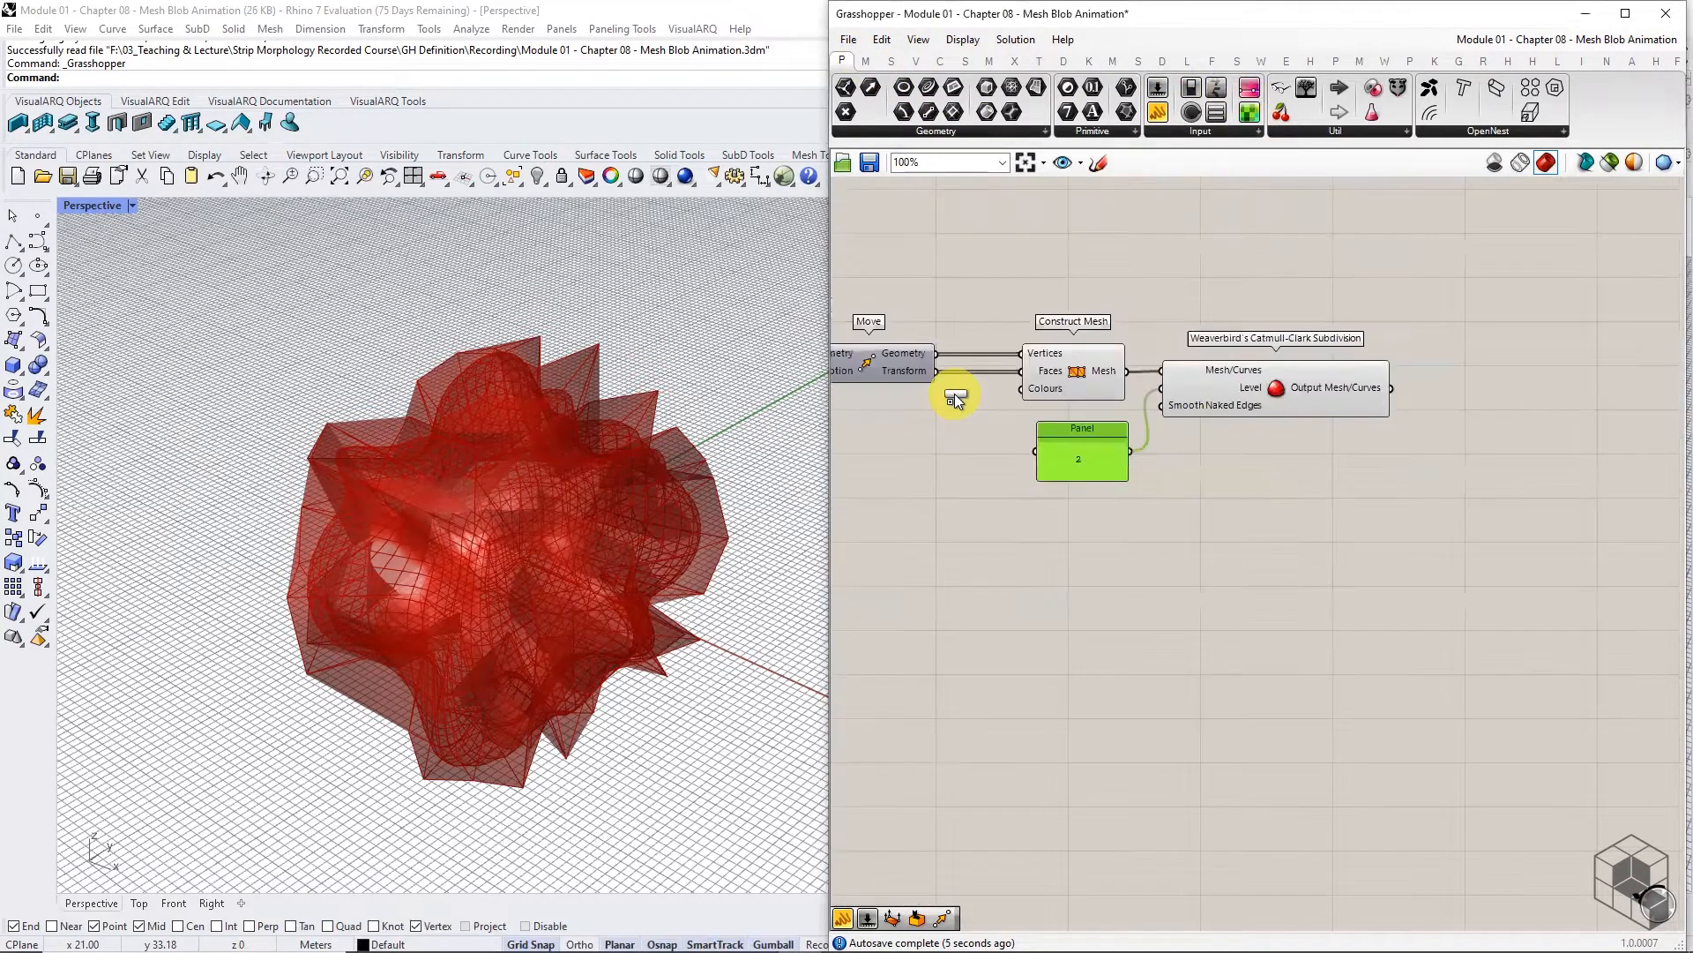
click(1512, 402)
drag(1471, 409, 1543, 413)
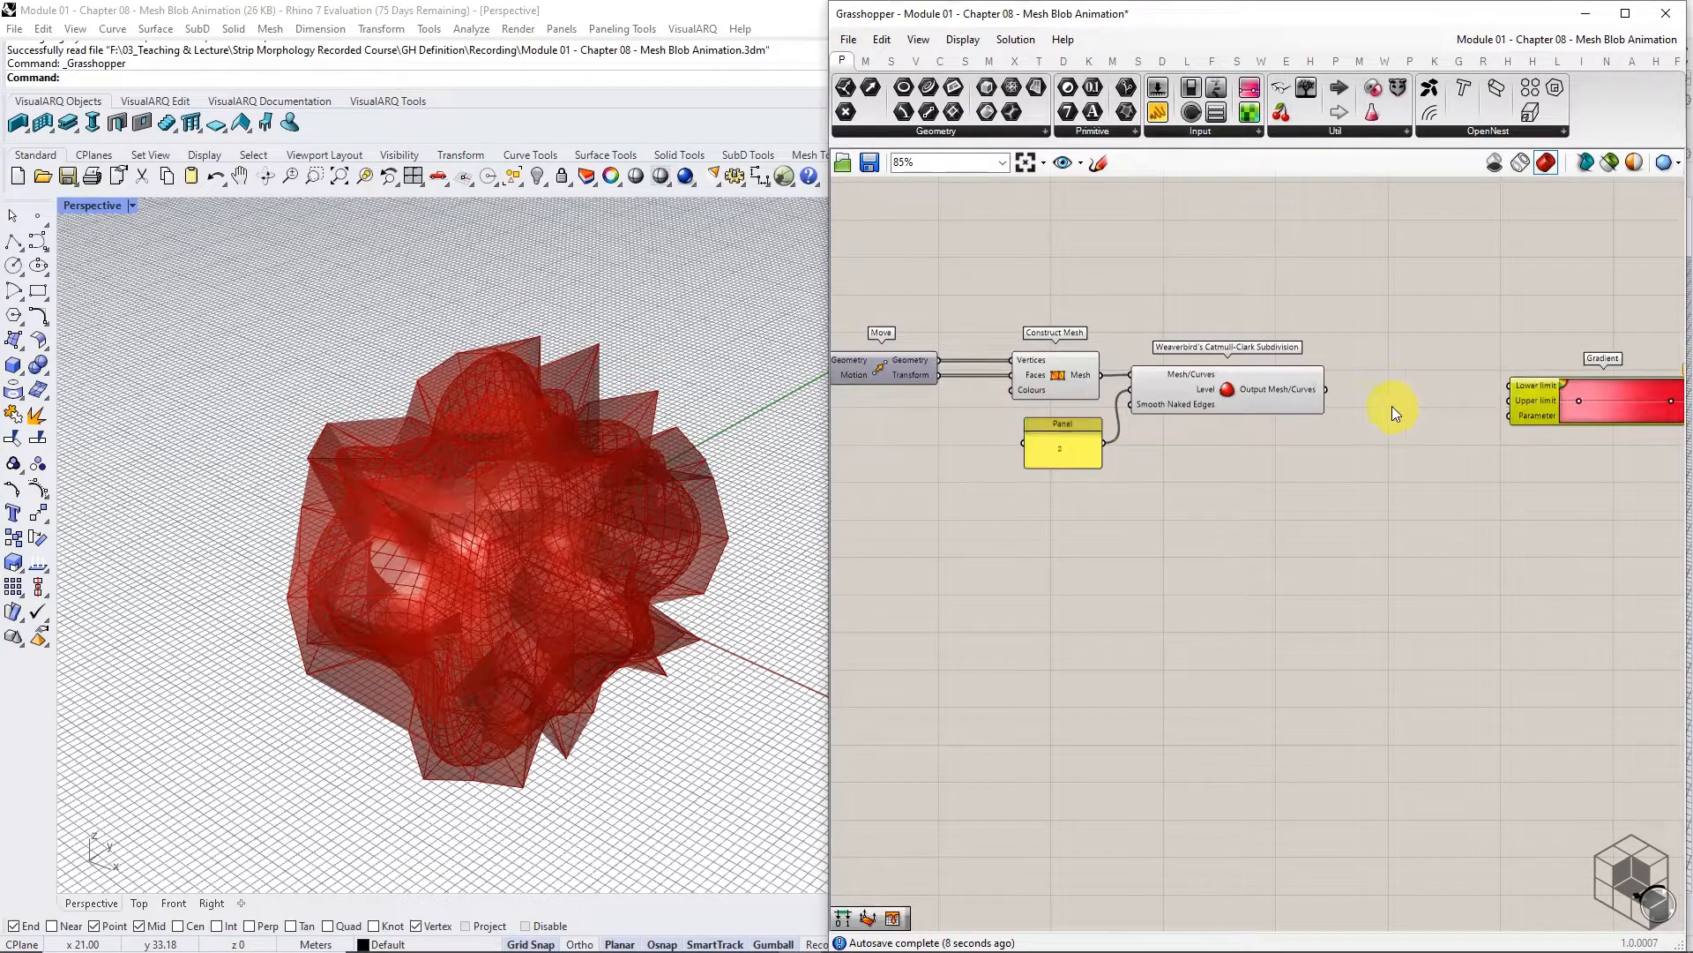
Add a Deconstruct Mesh component between the subdivision and the Gradient, fed by the subdivided Output Mesh
click(986, 62)
click(967, 130)
drag(1014, 162, 1372, 411)
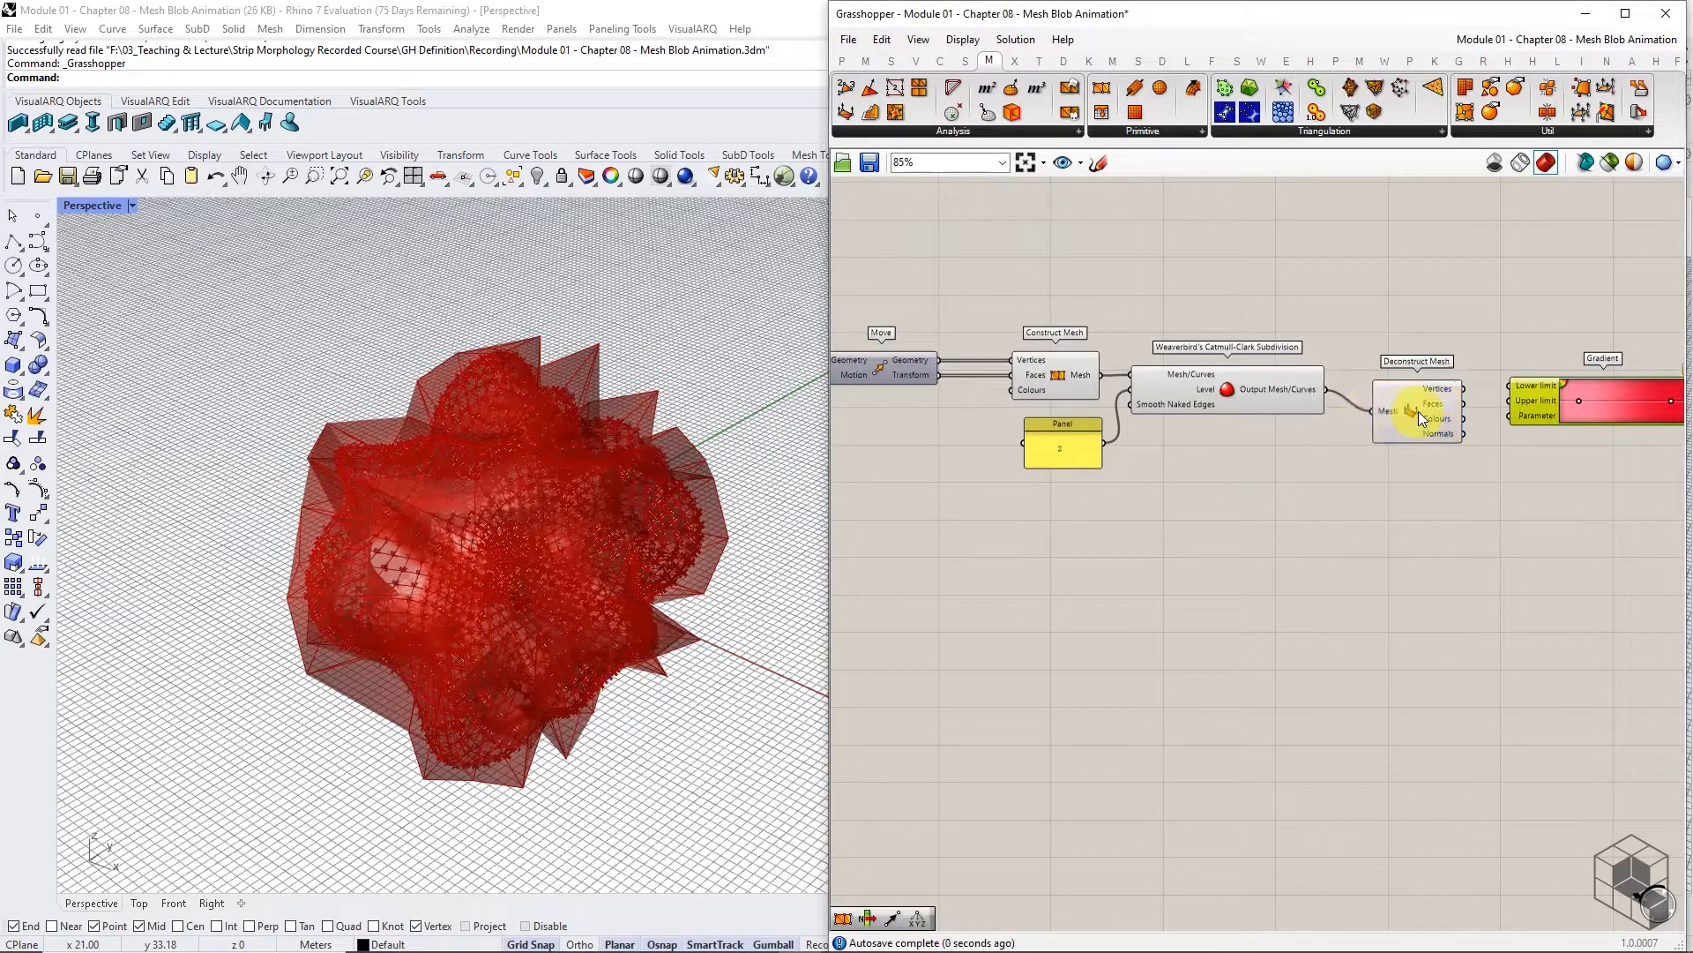
Add a Distance component after Deconstruct Mesh and shift the Gradient component further along to make room
click(916, 61)
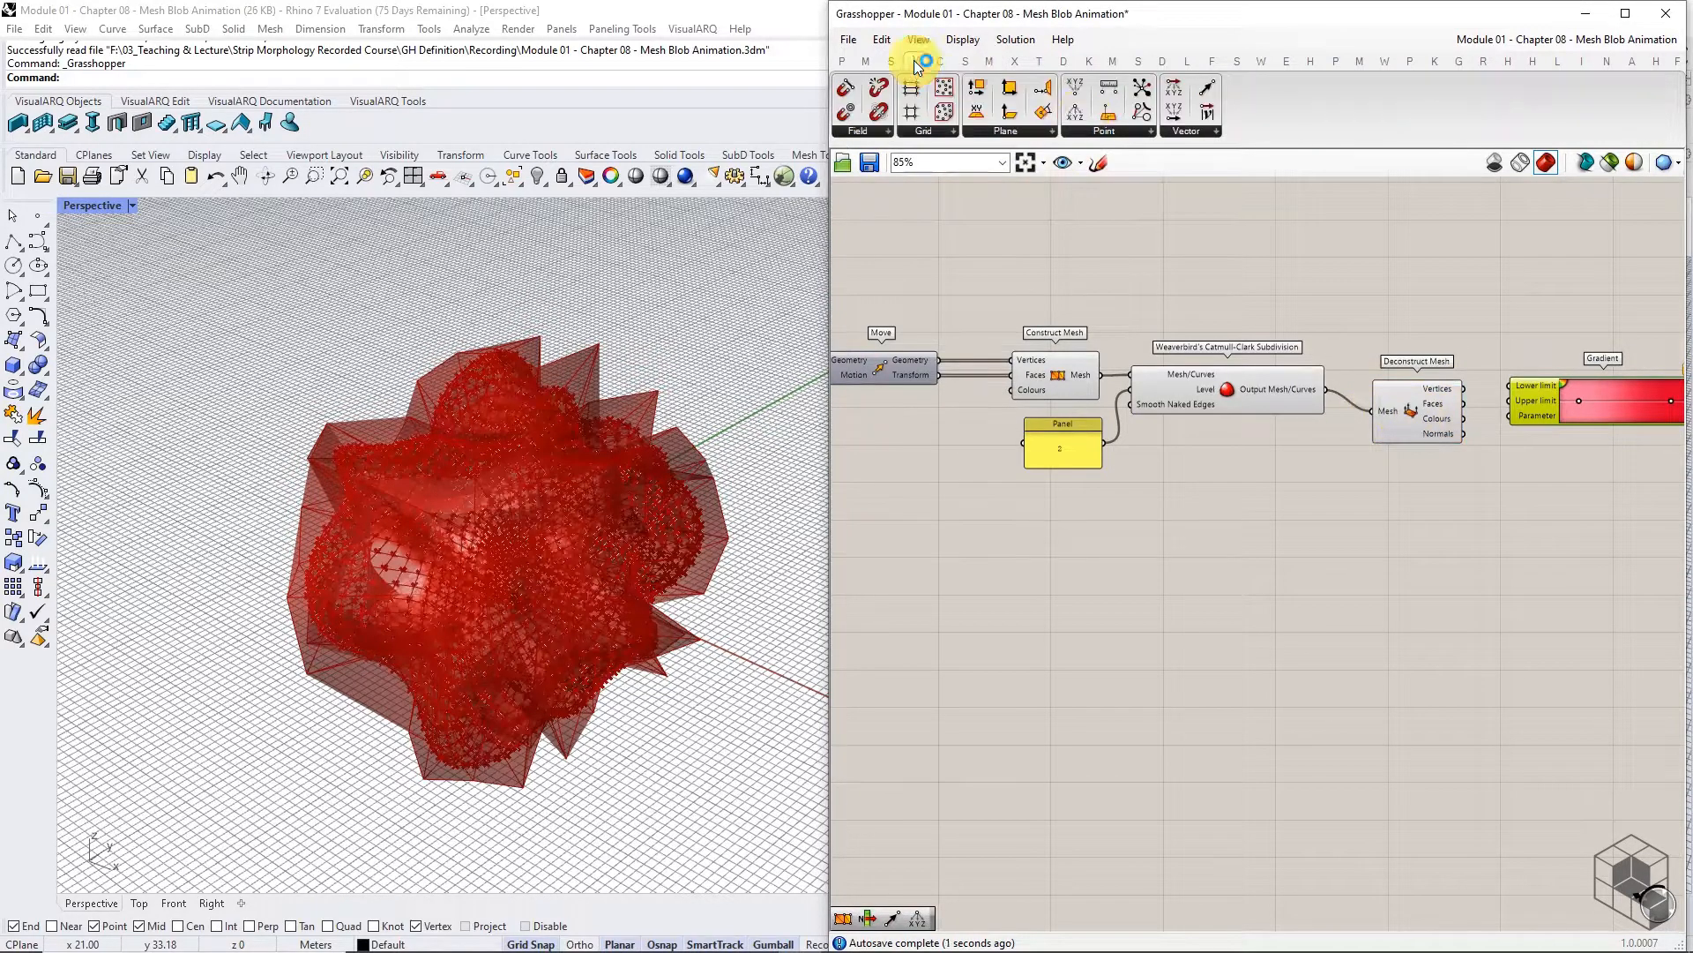
click(1103, 129)
drag(1240, 243, 1263, 235)
right_drag(1547, 344, 1176, 299)
drag(1233, 357, 1359, 375)
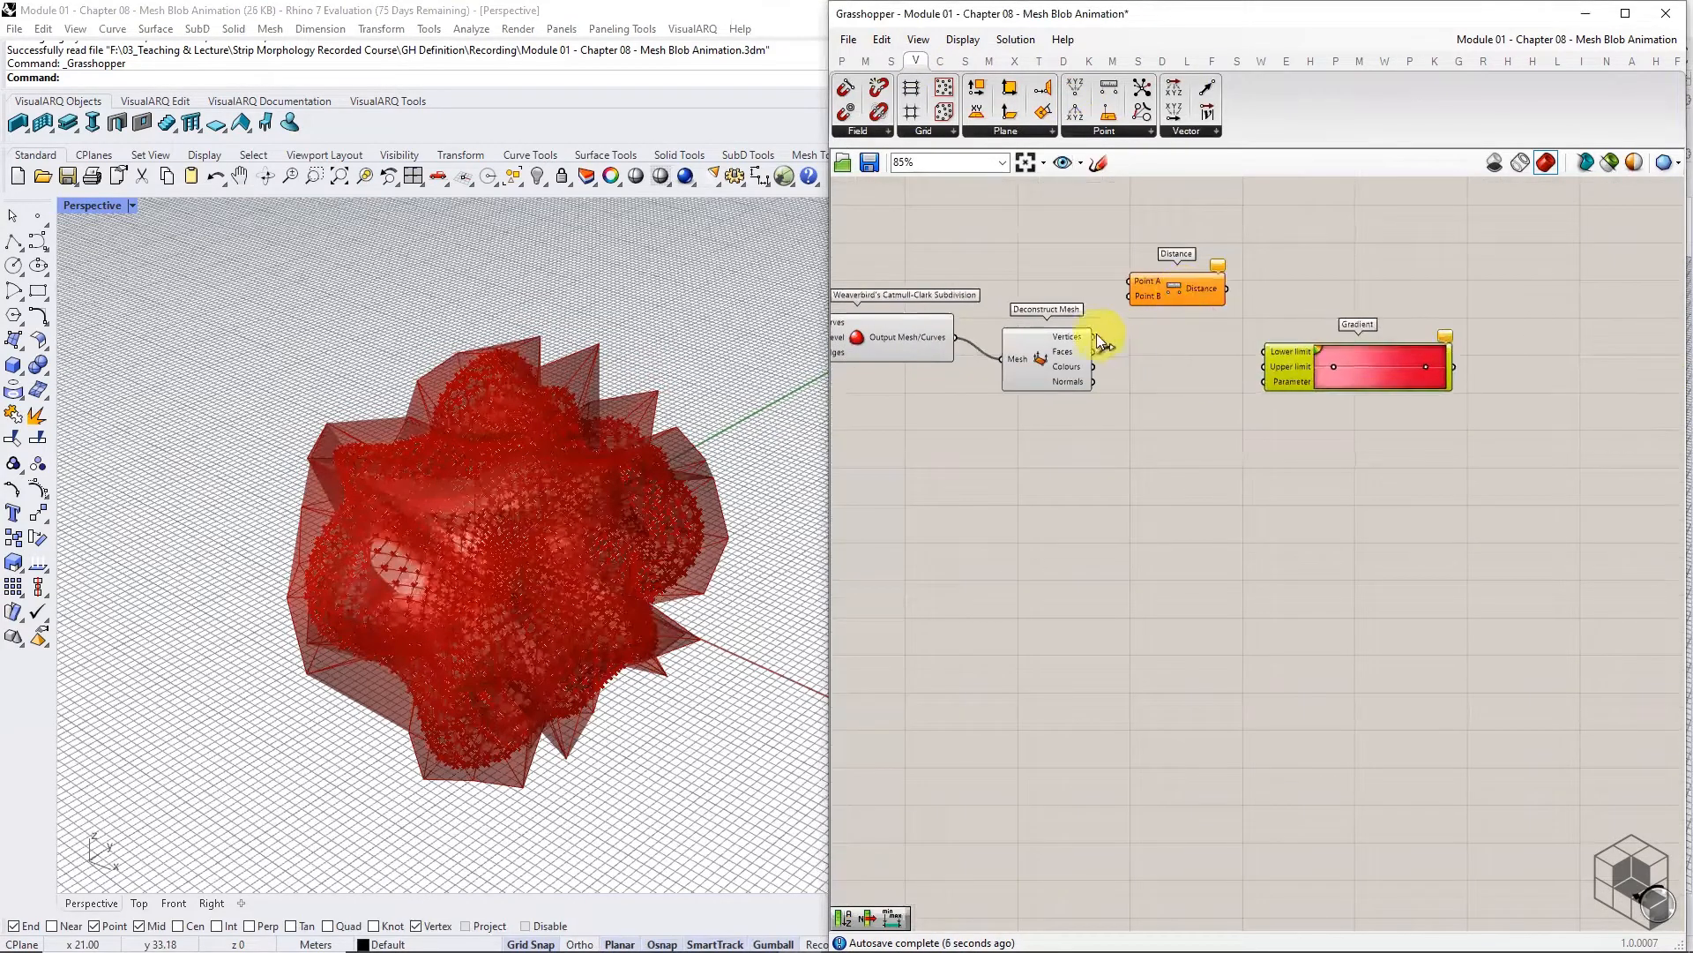
Connect Deconstruct Mesh's Vertices to the Distance component's Point B and the sphere's base point to Point A
drag(1131, 293, 1132, 295)
scroll(1209, 303, down, 5)
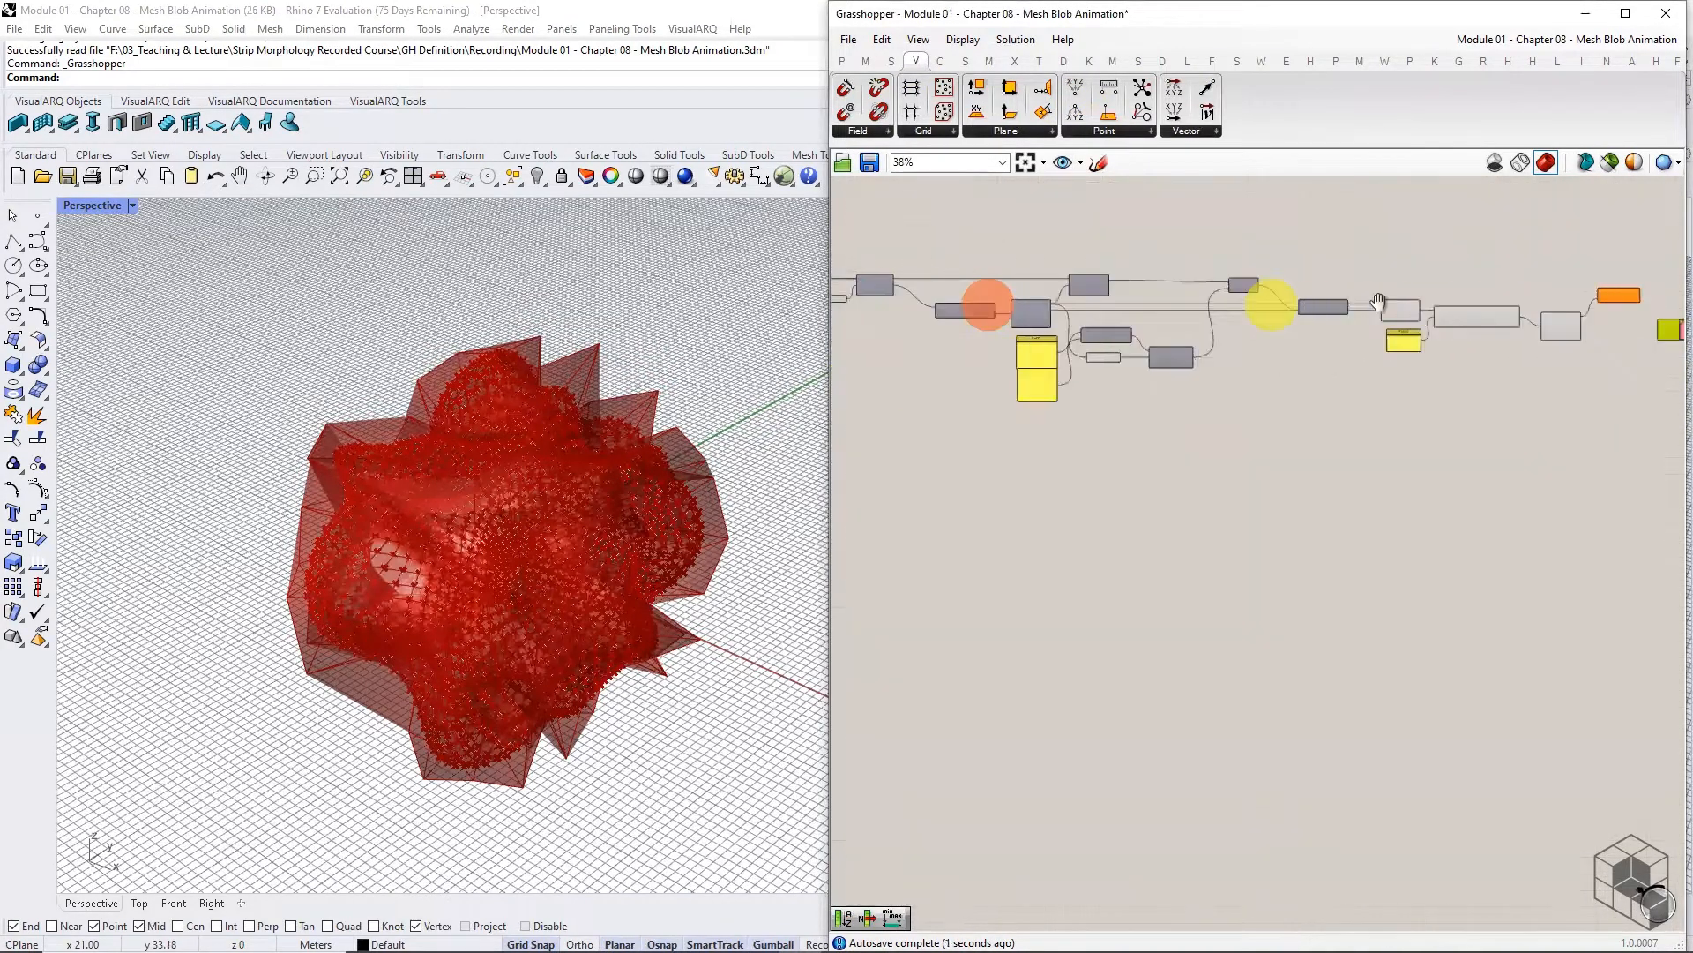
scroll(926, 280, up, 4)
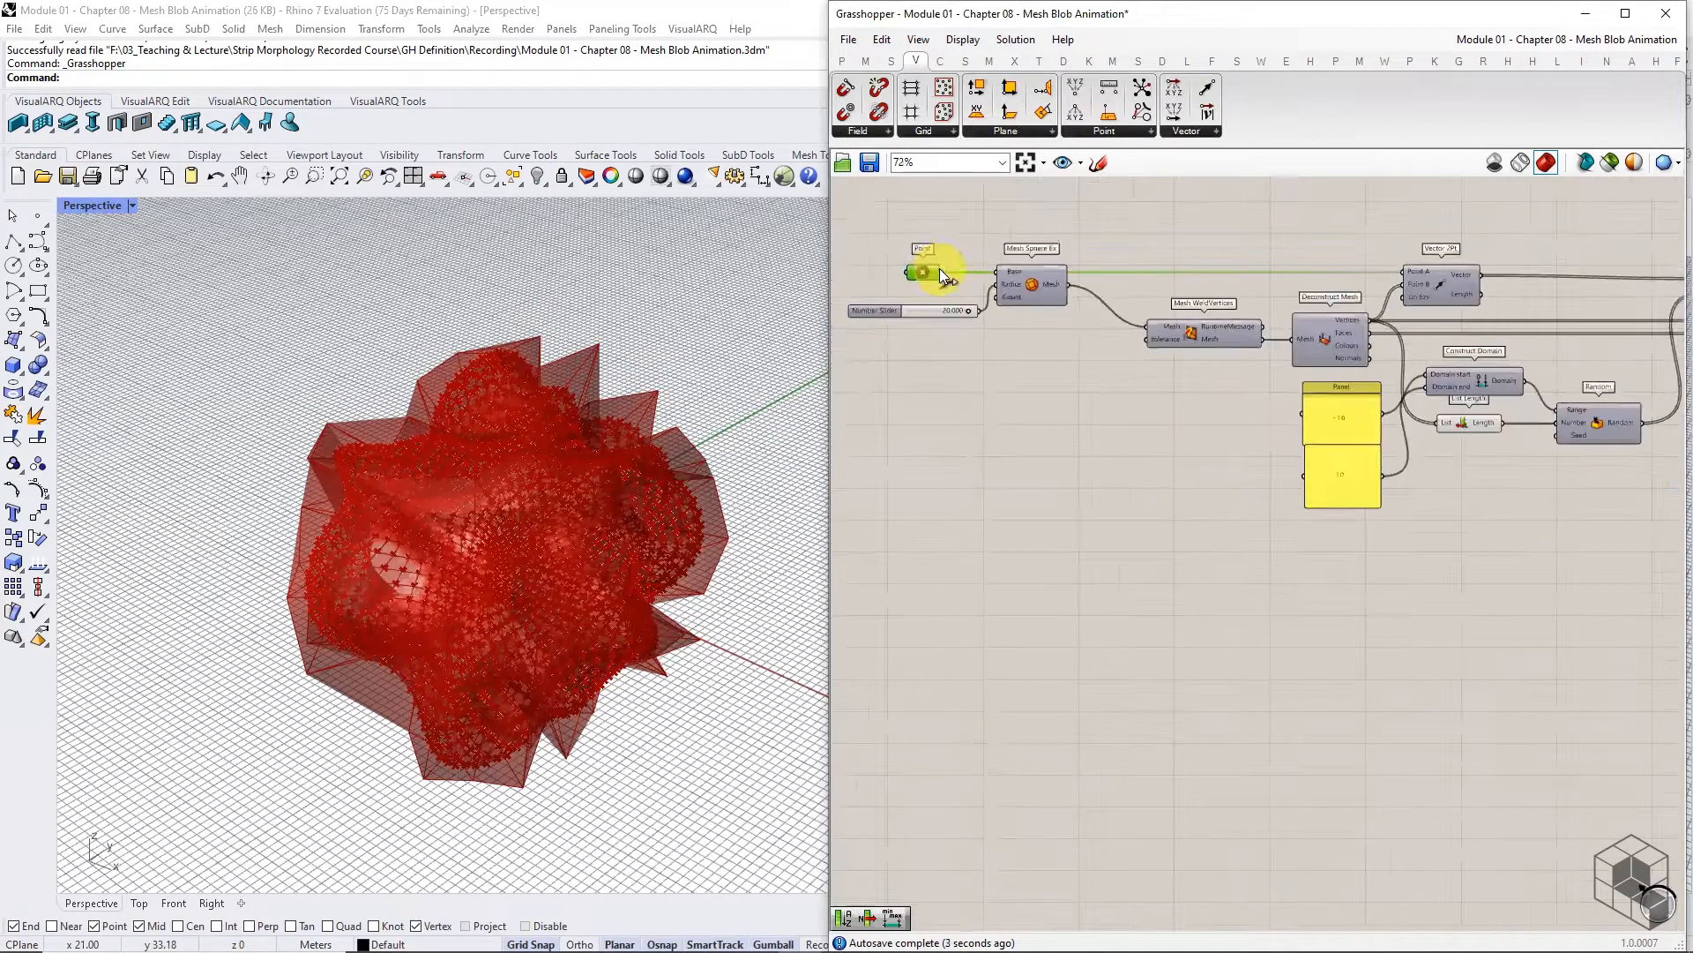
right_drag(1411, 529, 891, 529)
drag(1427, 282, 1474, 298)
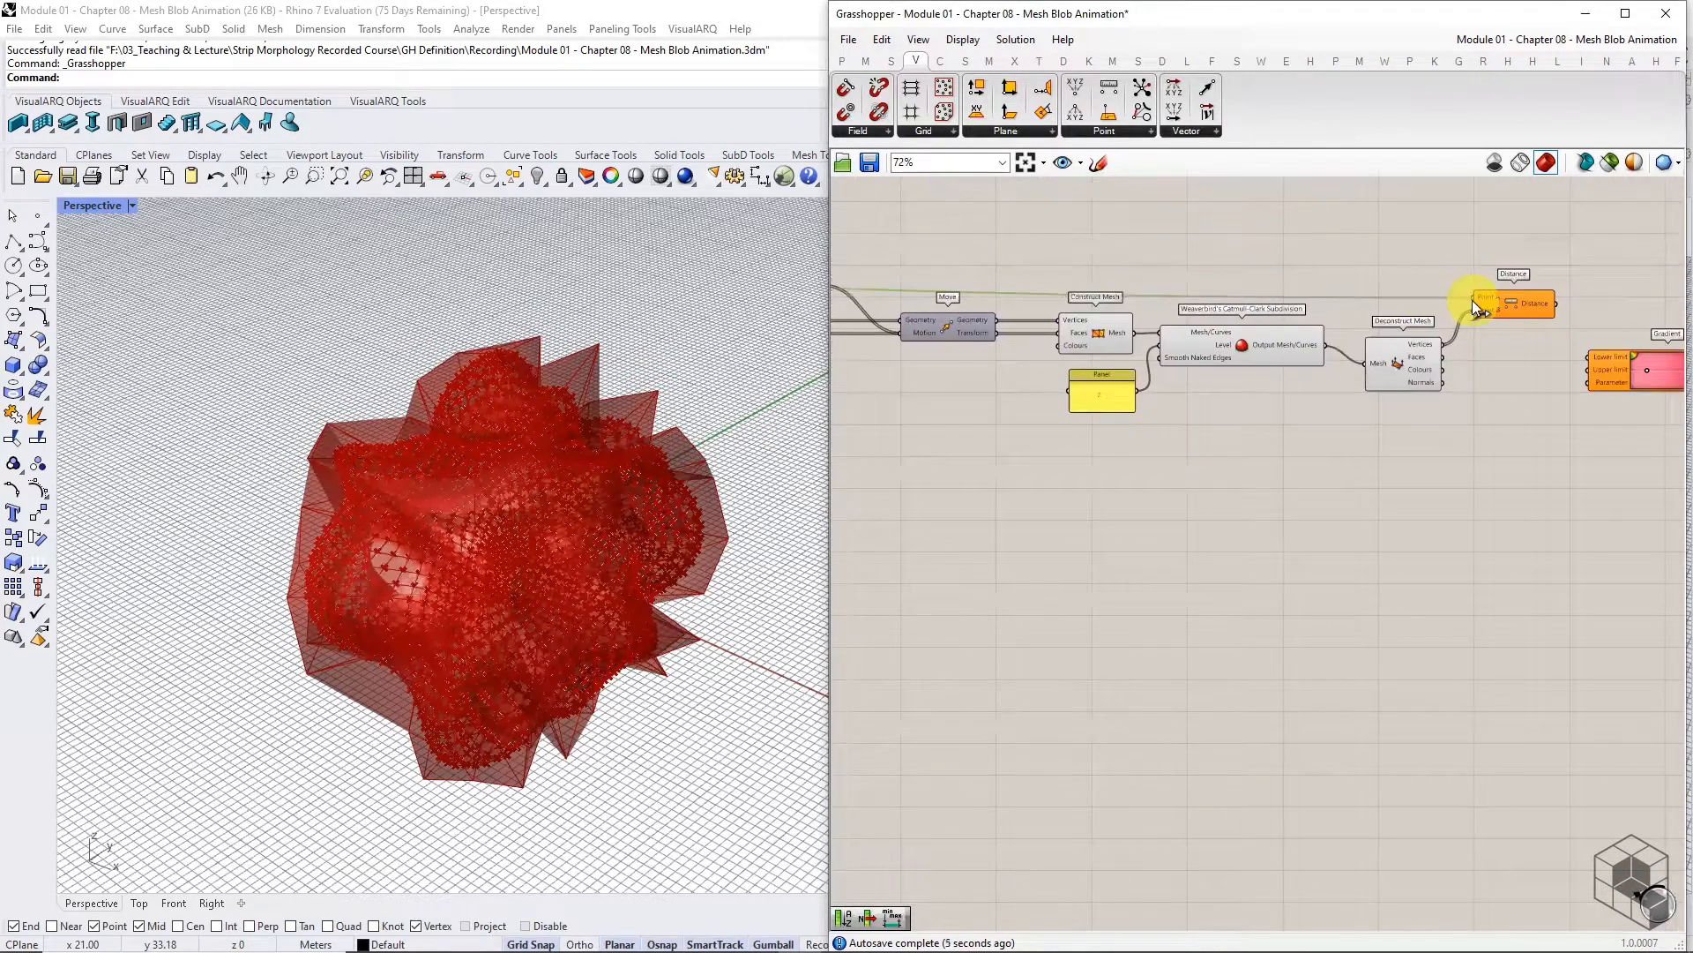
scroll(1473, 300, up, 5)
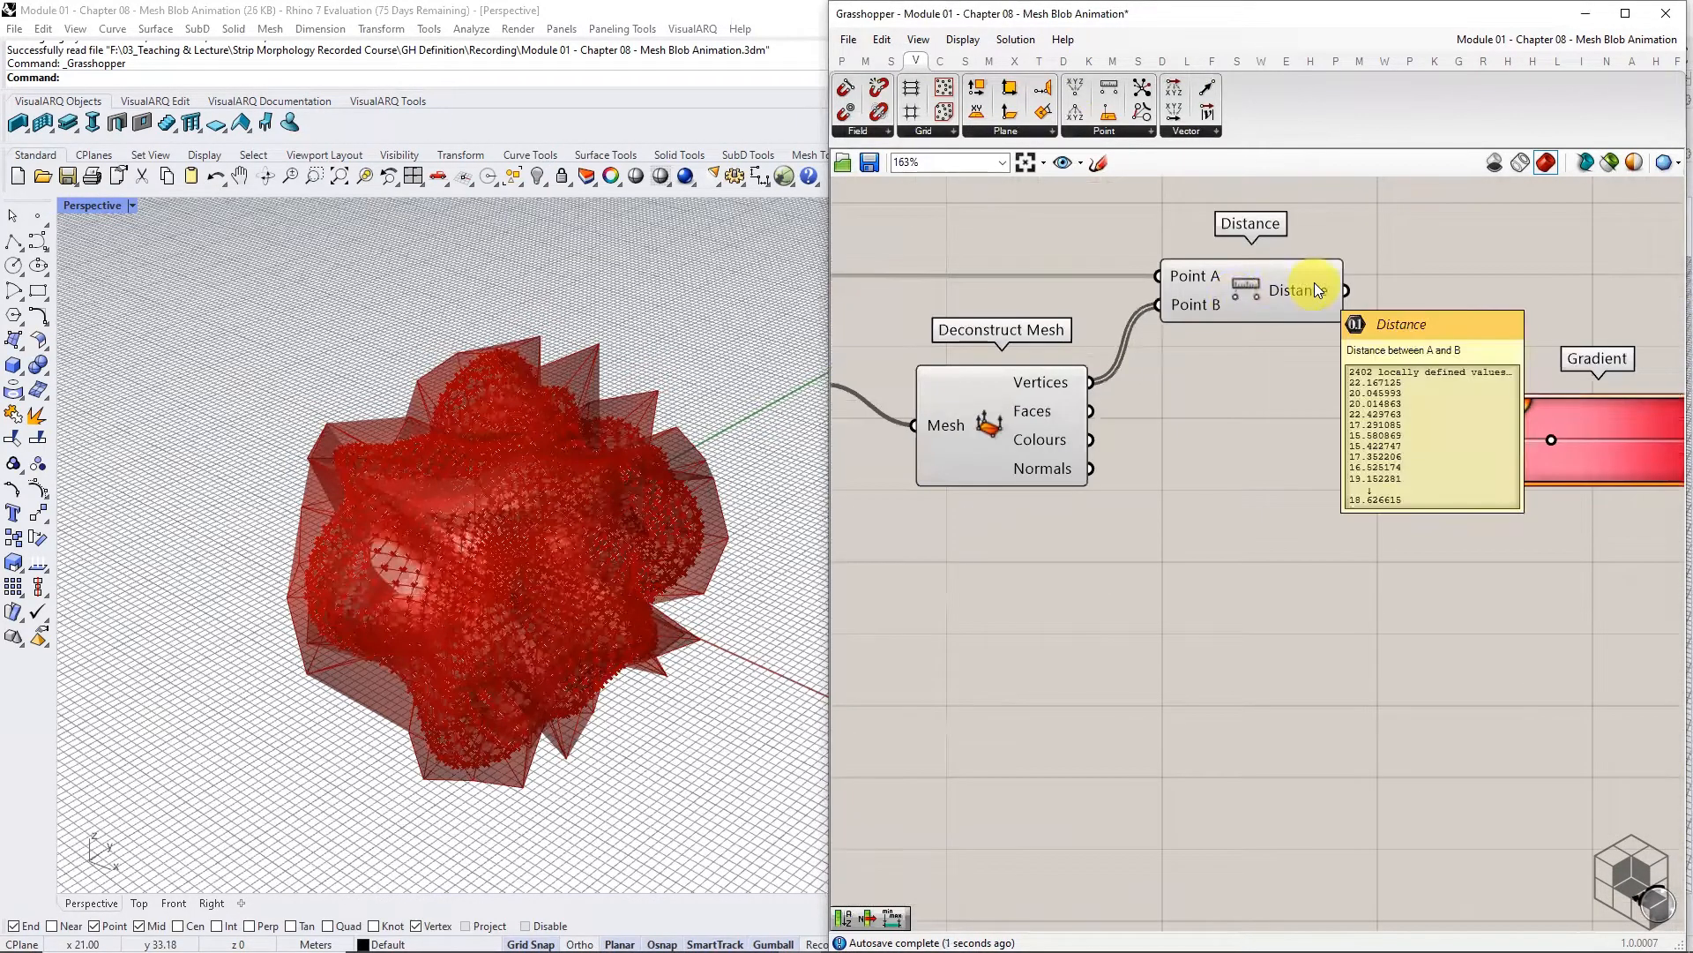
mouse_move(1042, 379)
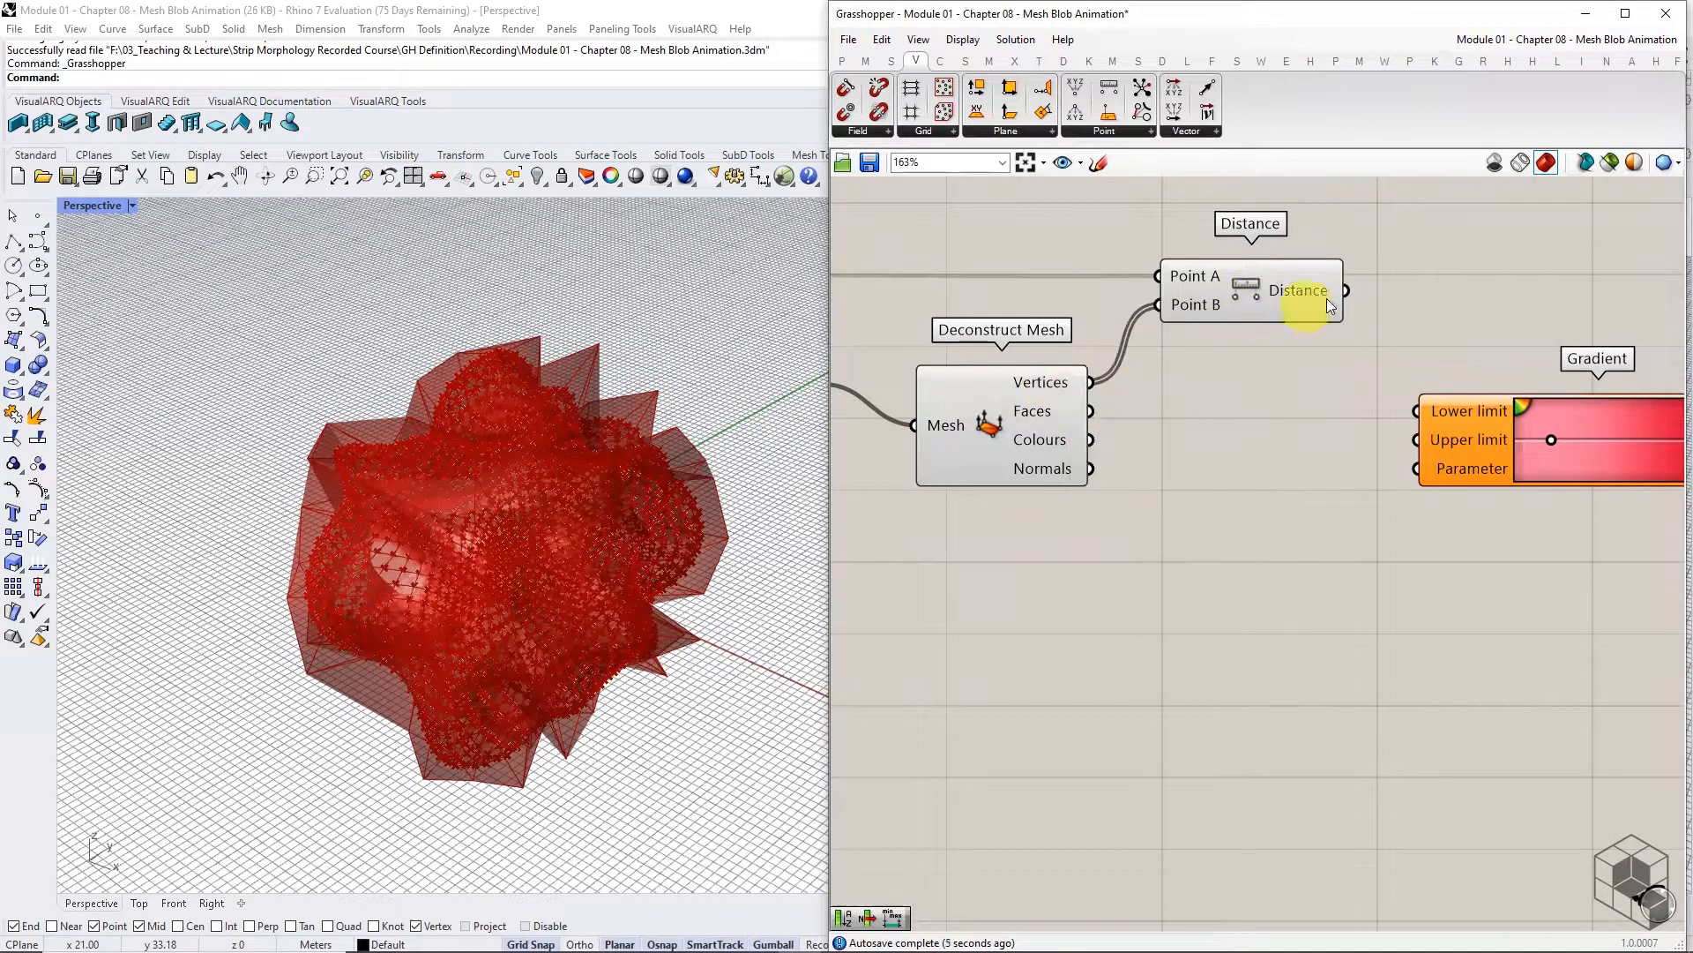
mouse_move(1328, 299)
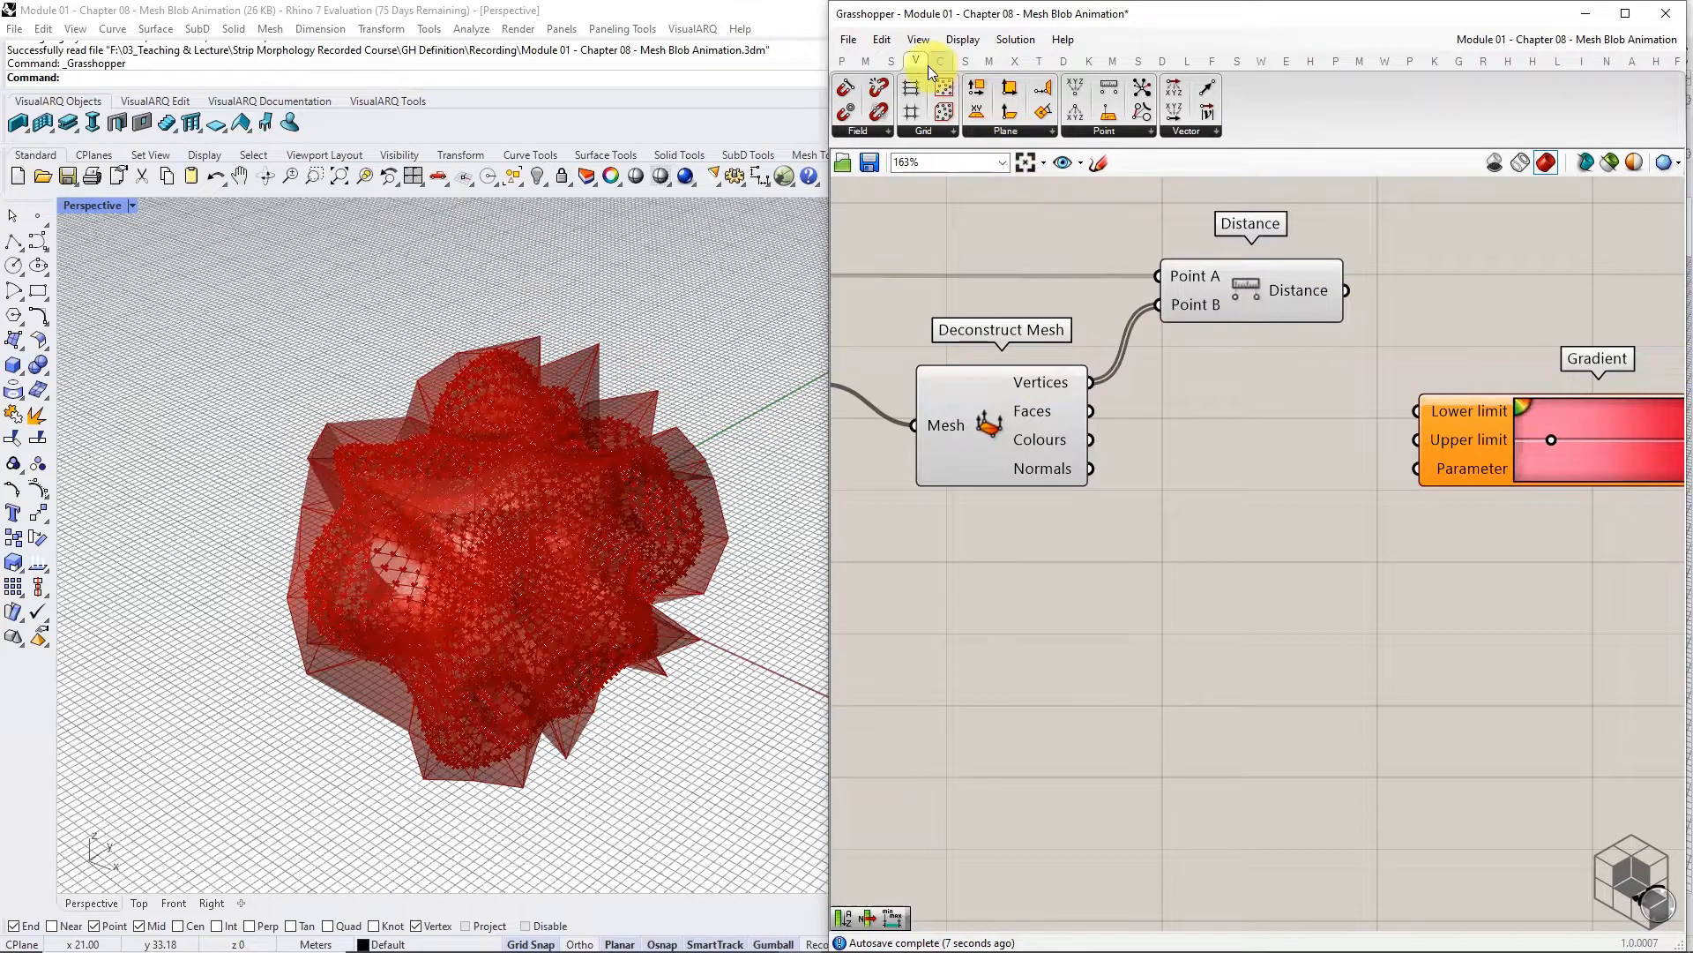
Add a Bounds component after Distance and feed the Distance output into its Numbers input
click(866, 60)
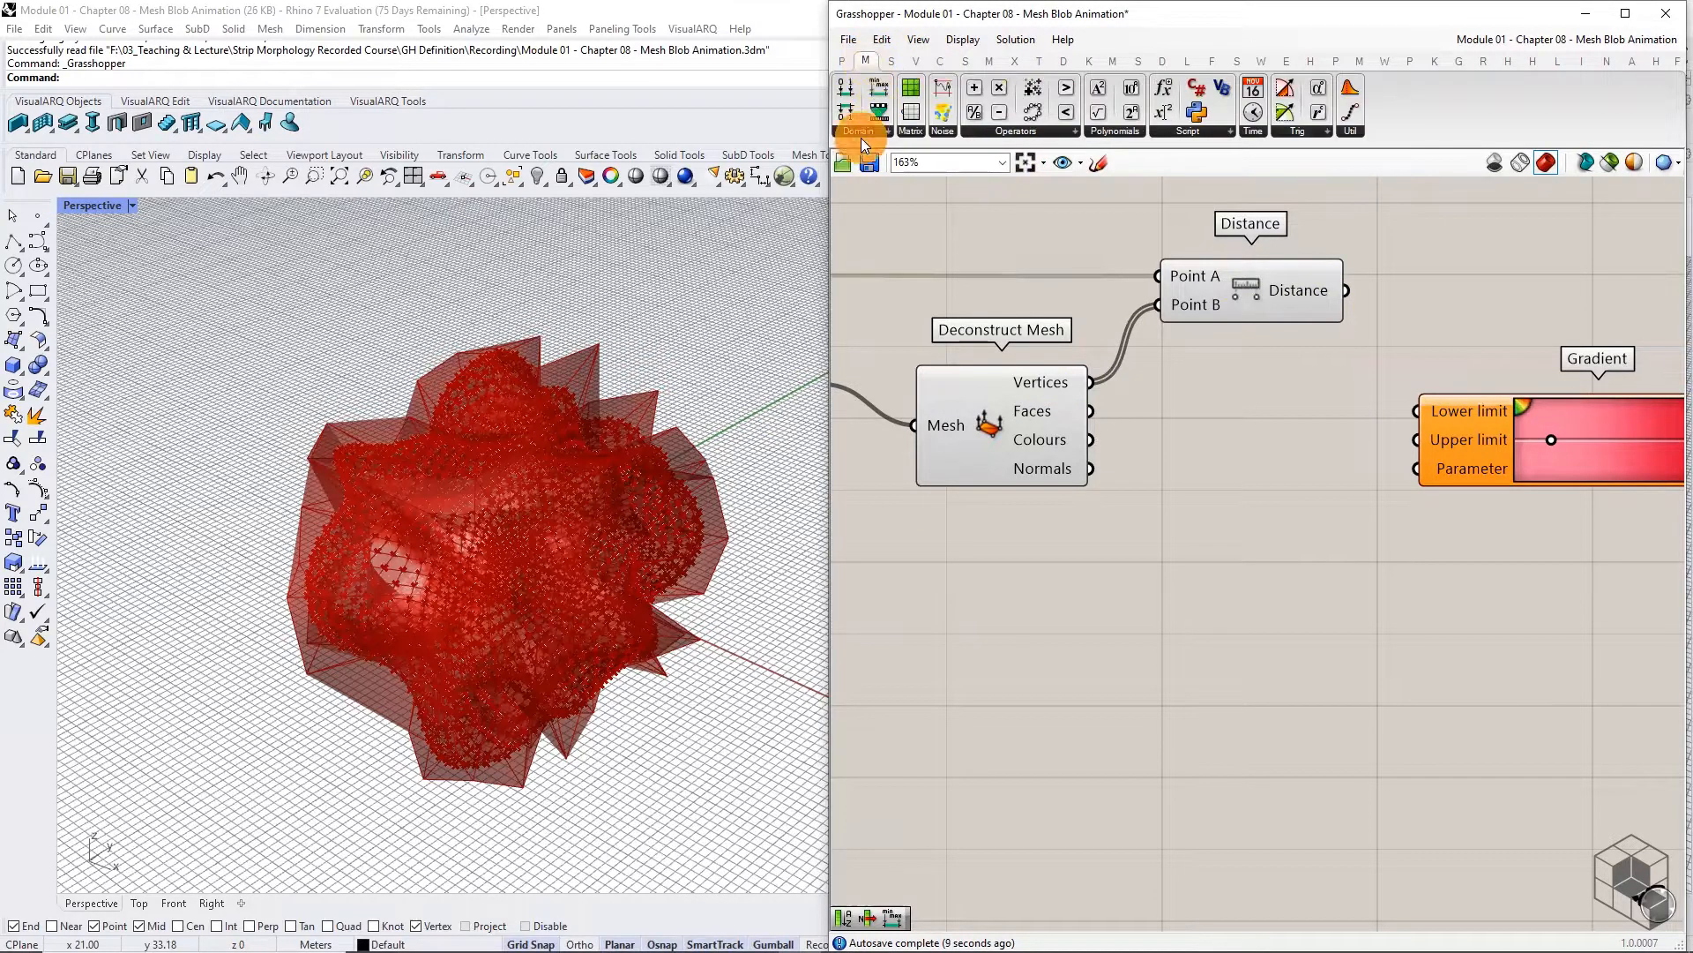
click(861, 137)
click(890, 217)
click(1500, 292)
right_drag(1422, 307, 1221, 283)
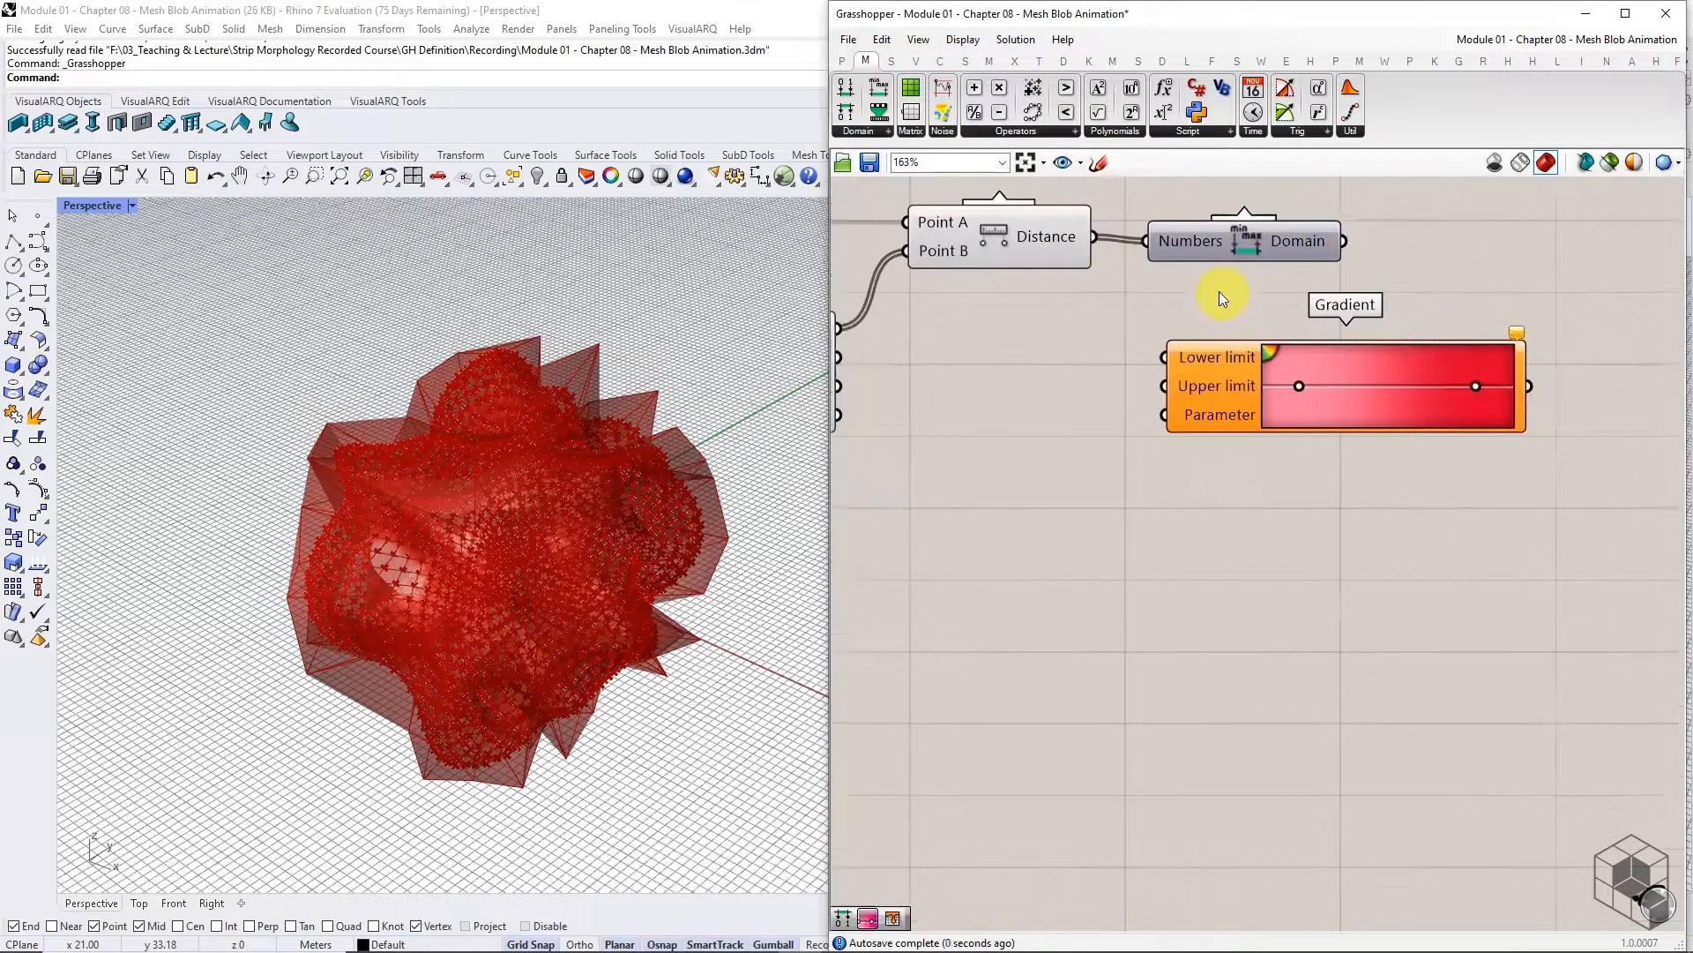
Move the Gradient further along and add a Deconstruct Domain component before it, fed by the Bounds Domain output
drag(1328, 362, 1522, 363)
click(852, 128)
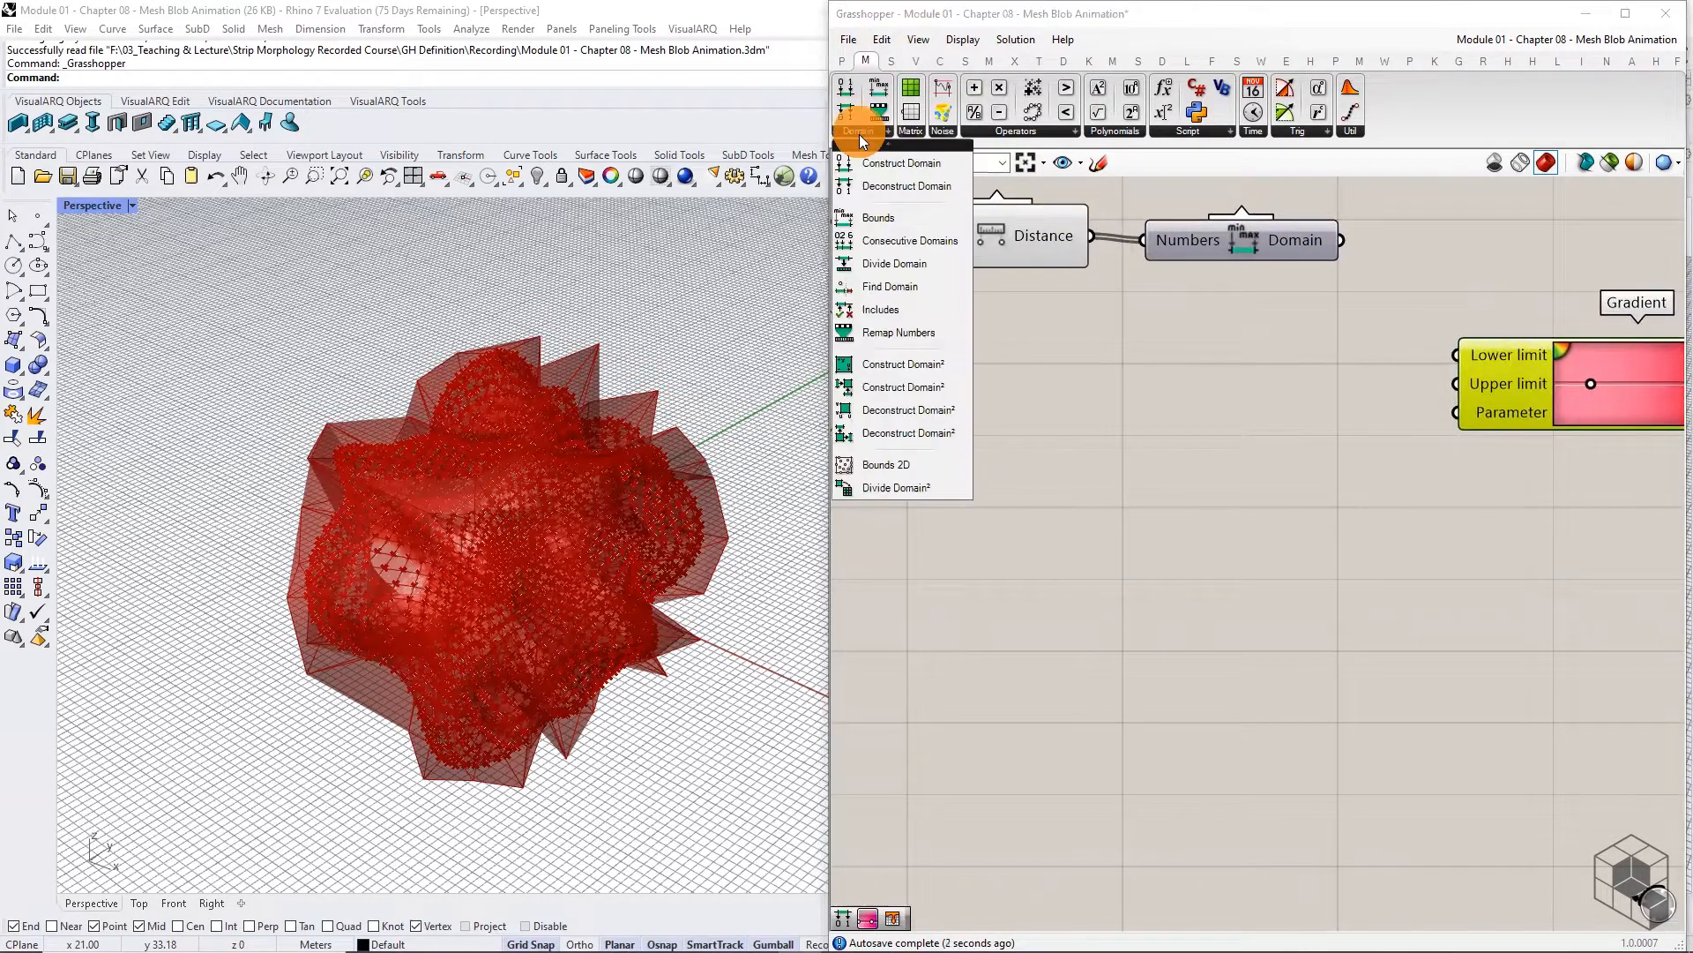
click(891, 181)
click(1413, 287)
scroll(1235, 273, down, 2)
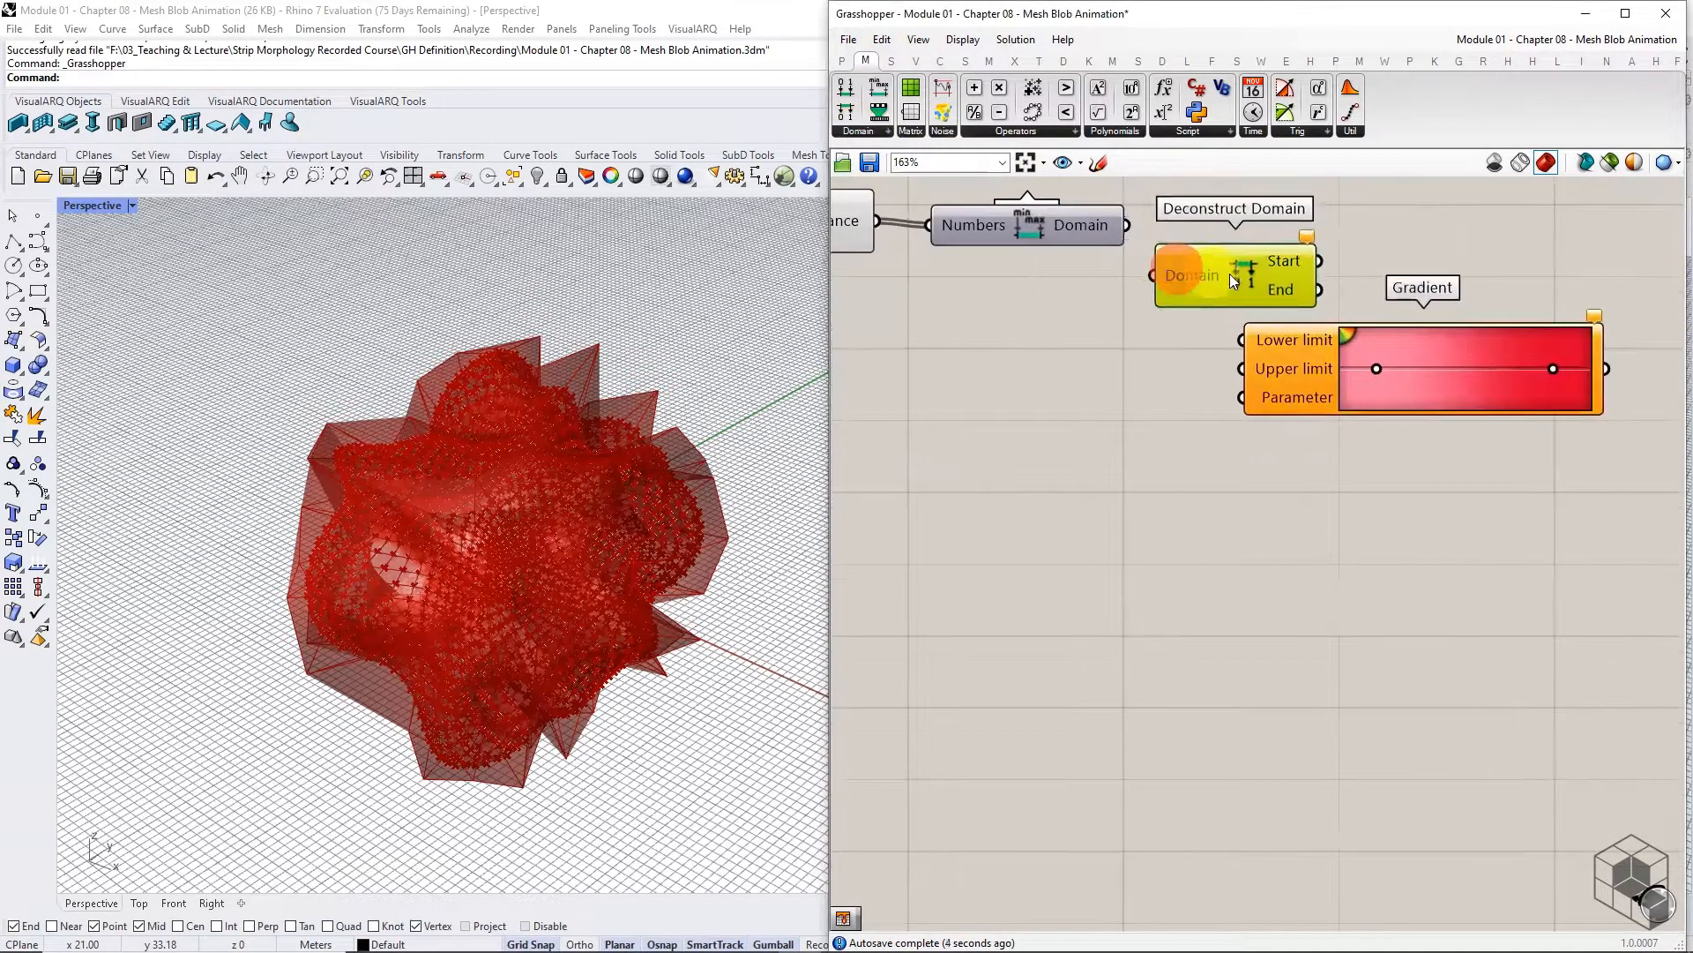
drag(1135, 232, 1171, 275)
Connect the domain's Start and End to the Gradient's Lower limit and Upper limit, and the Distance output to its Parameter
scroll(1171, 274, down, 2)
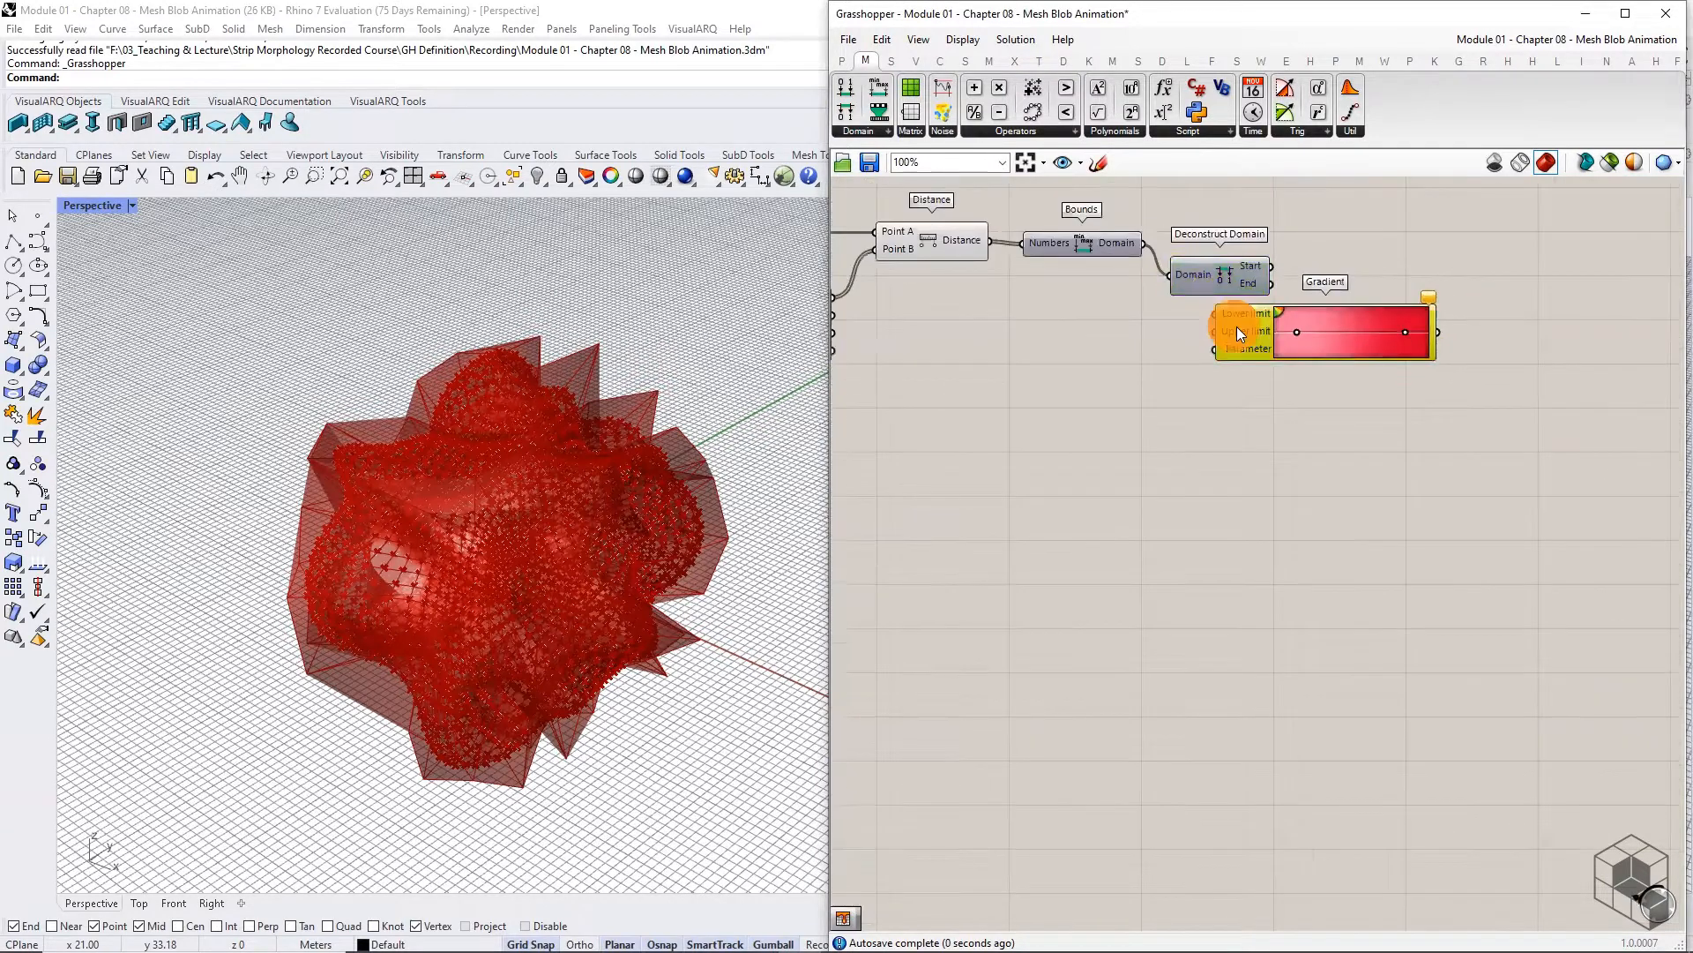
click(1300, 283)
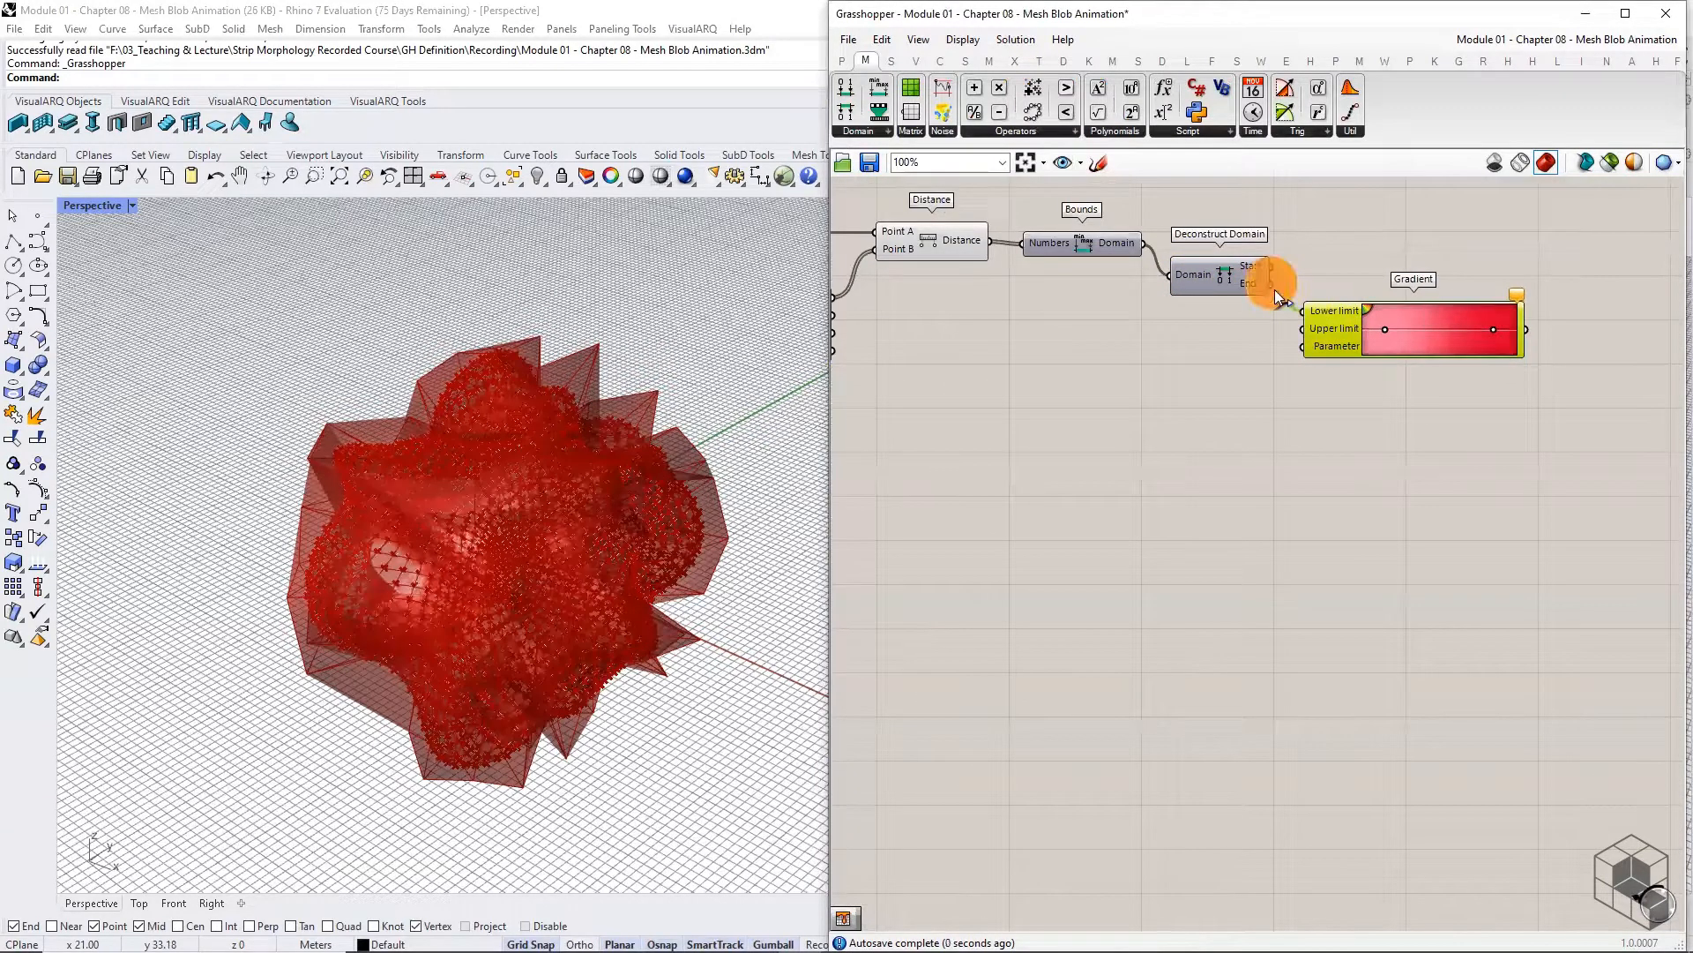
drag(1274, 290, 1296, 322)
scroll(1296, 323, down, 1)
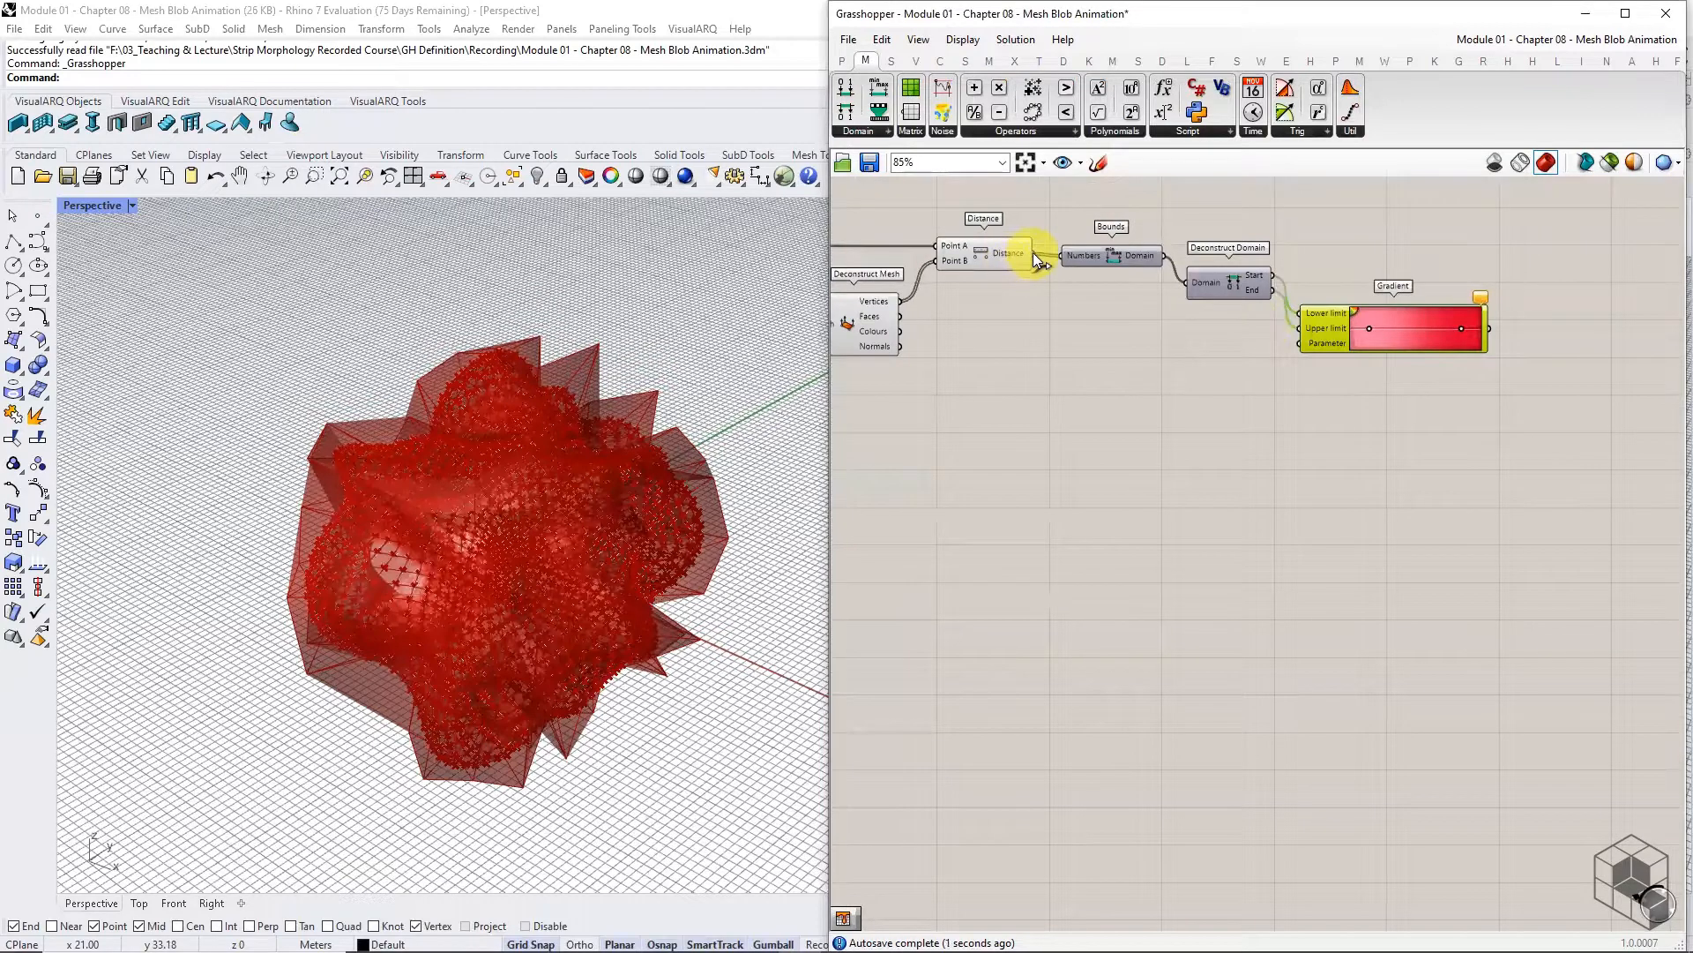
drag(1034, 252, 1302, 344)
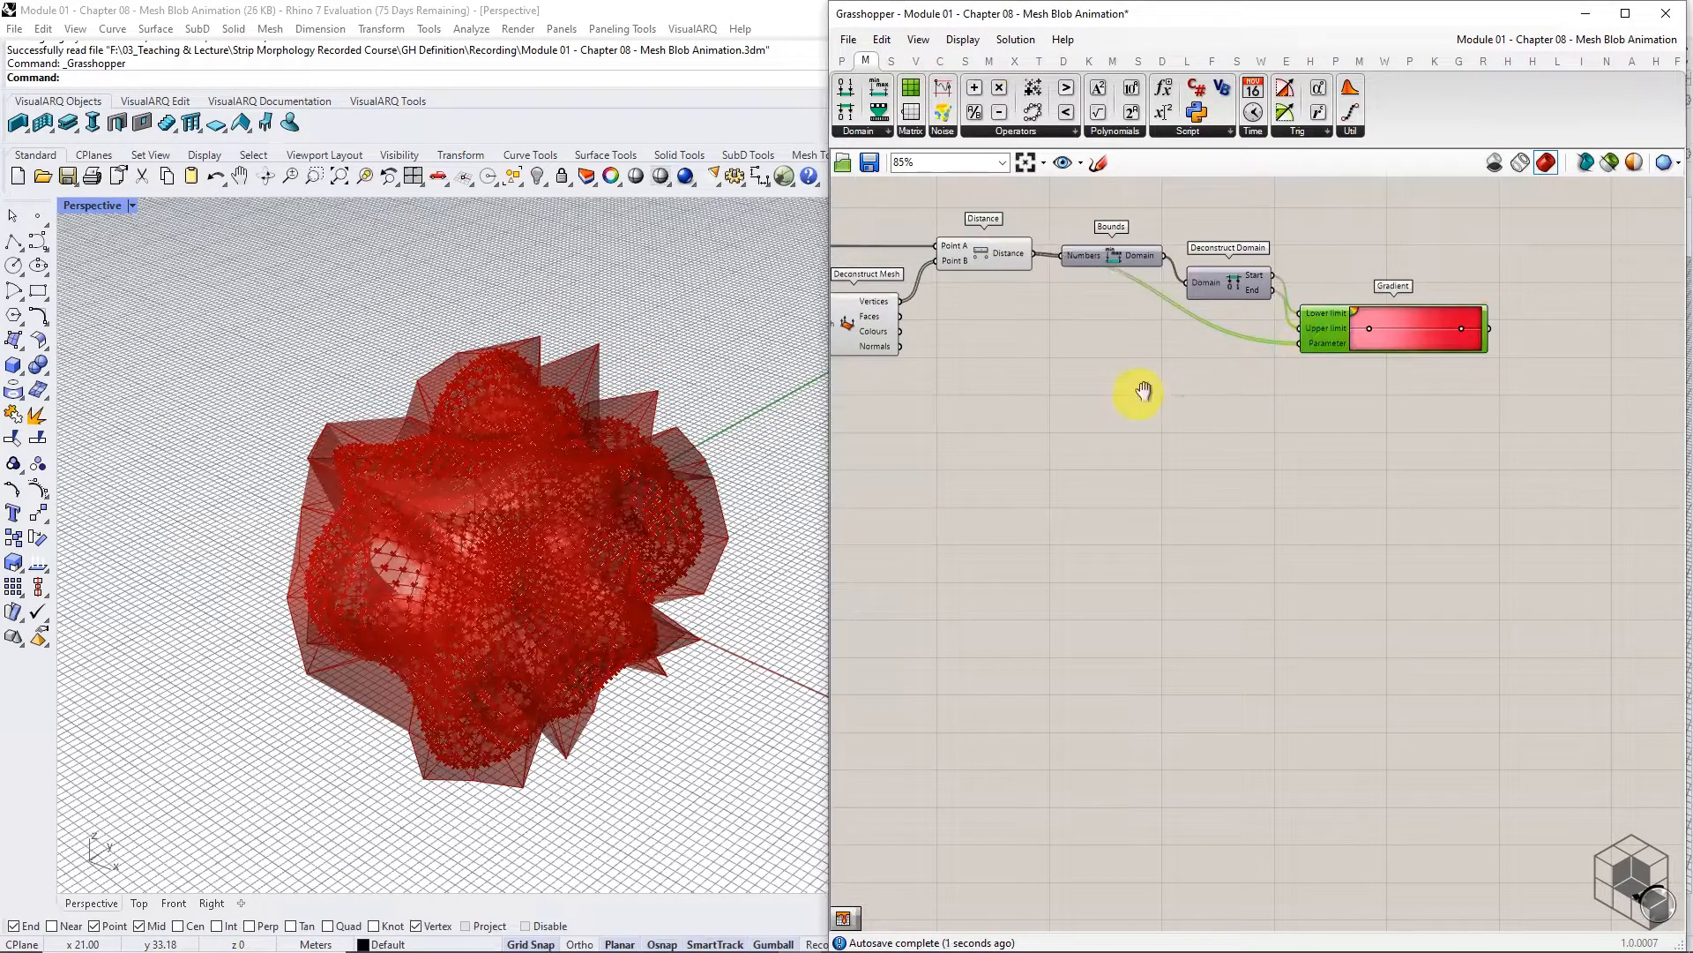
Turn off the preview of the components from Construct Mesh through Bounds so their geometry is hidden in the viewport
right_drag(1134, 389, 1270, 235)
drag(1247, 193, 879, 402)
middle_click(1034, 313)
click(1081, 256)
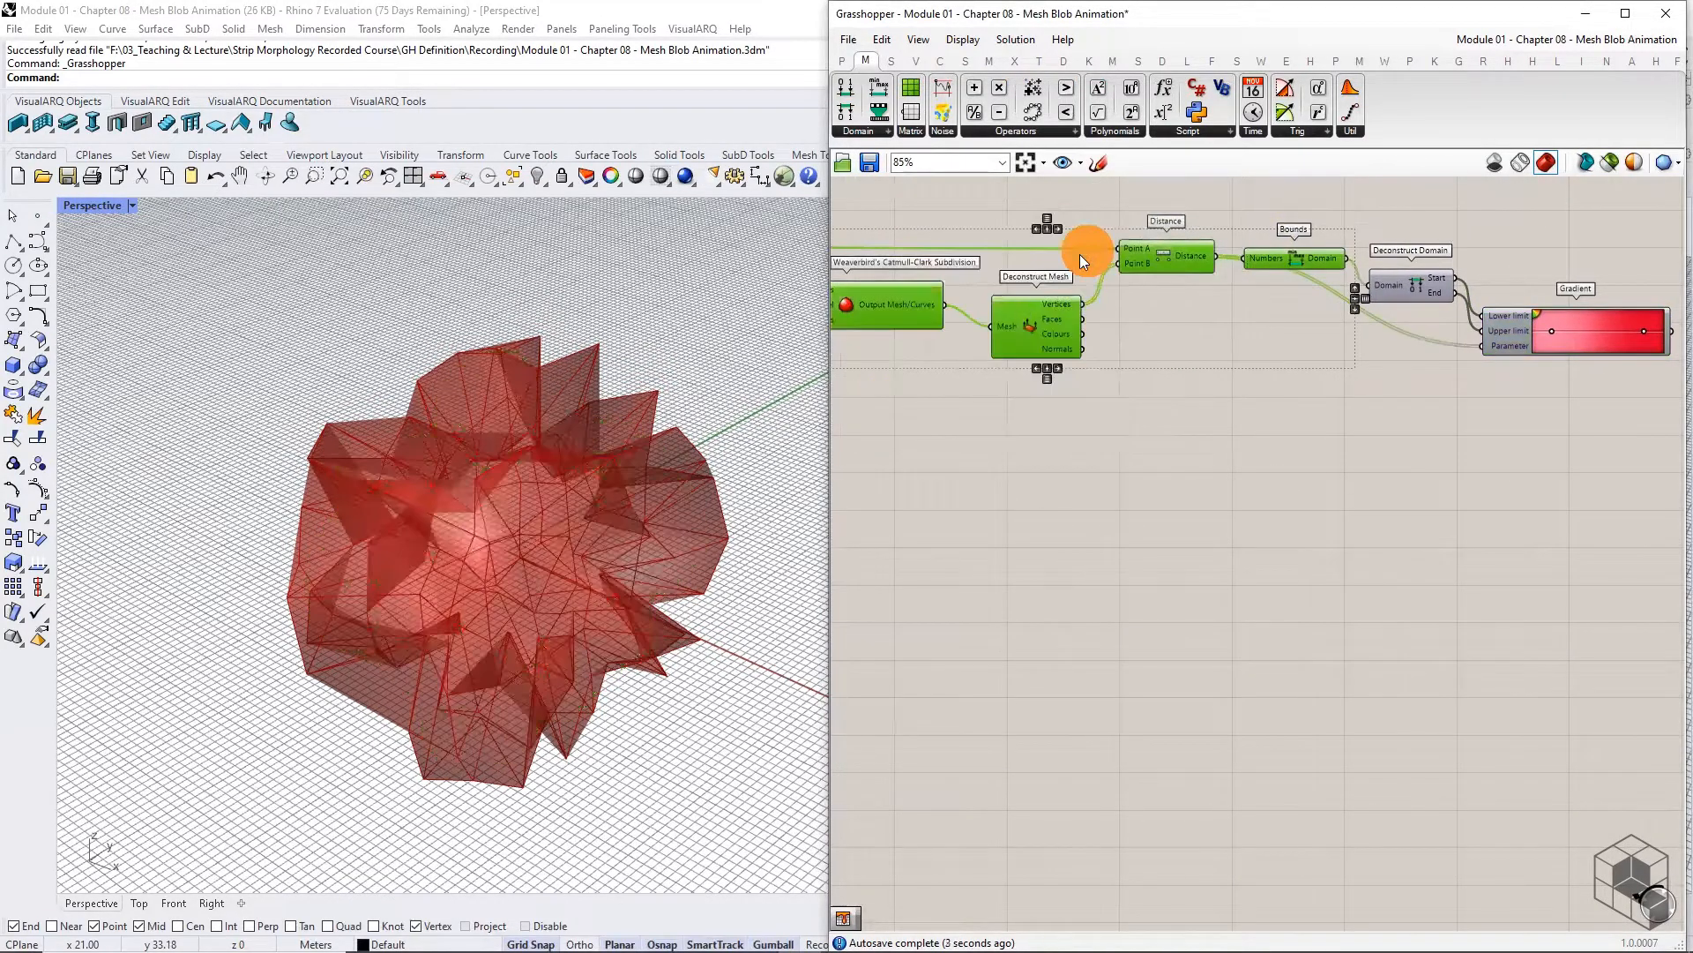
right_drag(910, 364, 1274, 370)
drag(1204, 224, 907, 374)
middle_click(1066, 339)
click(1120, 282)
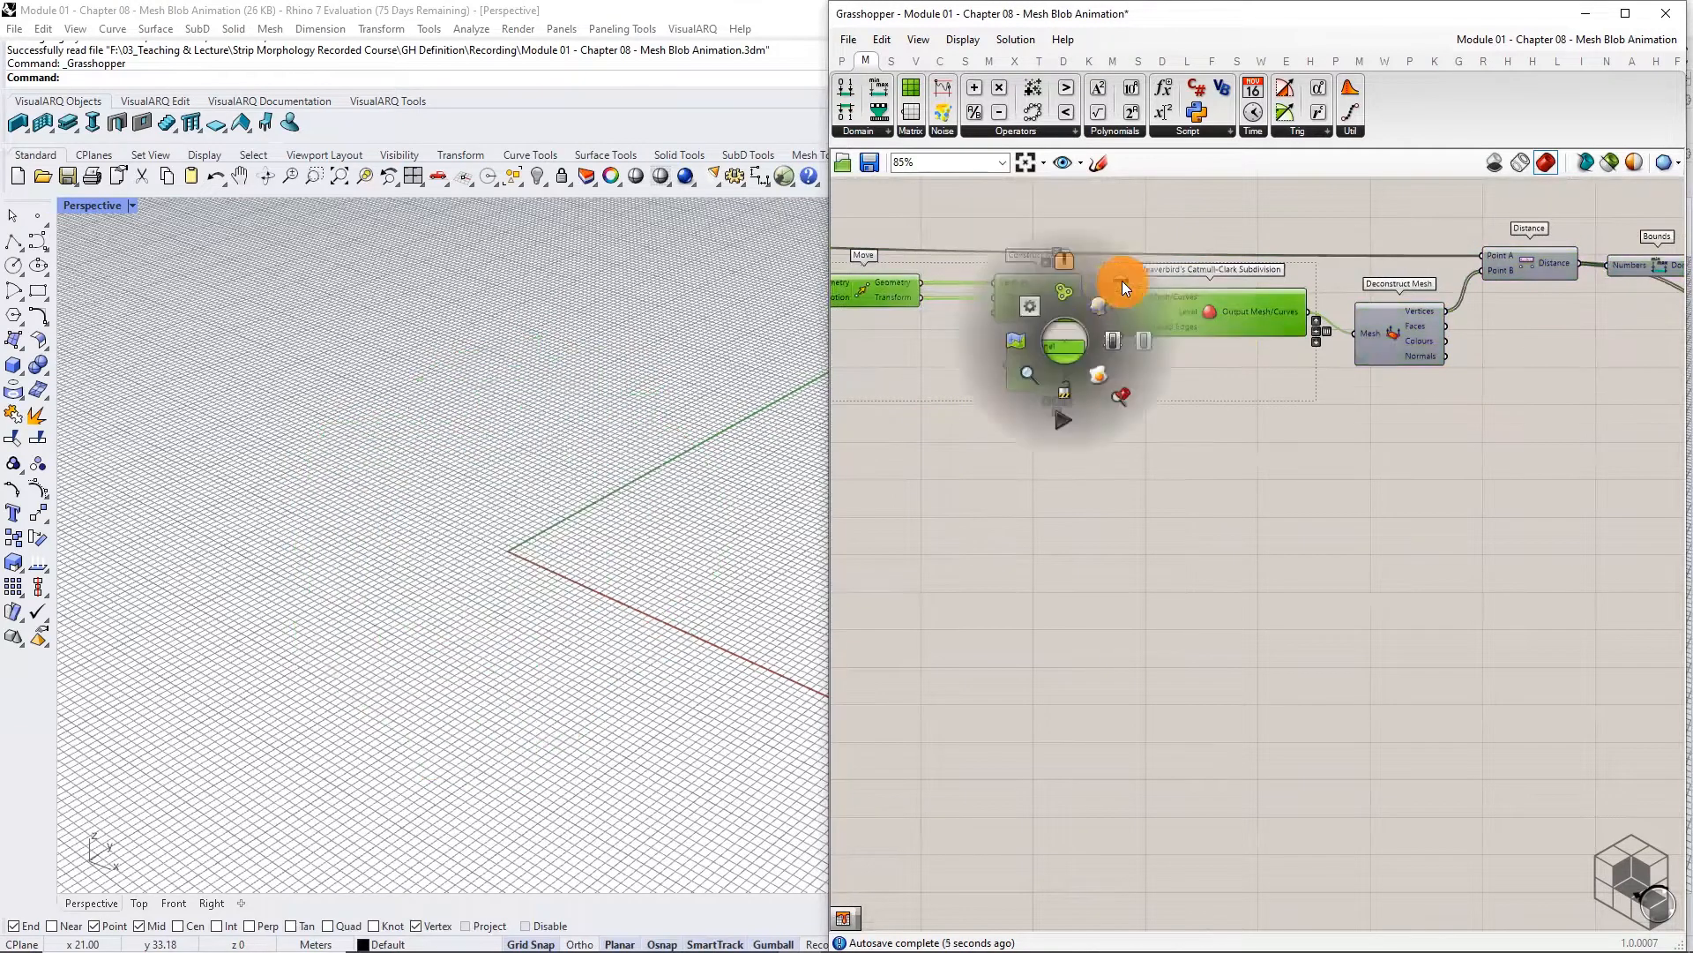
Add a Mesh Colours component just after the Gradient
scroll(1122, 349, down, 3)
right_drag(1379, 395, 1073, 396)
scroll(1323, 392, up, 3)
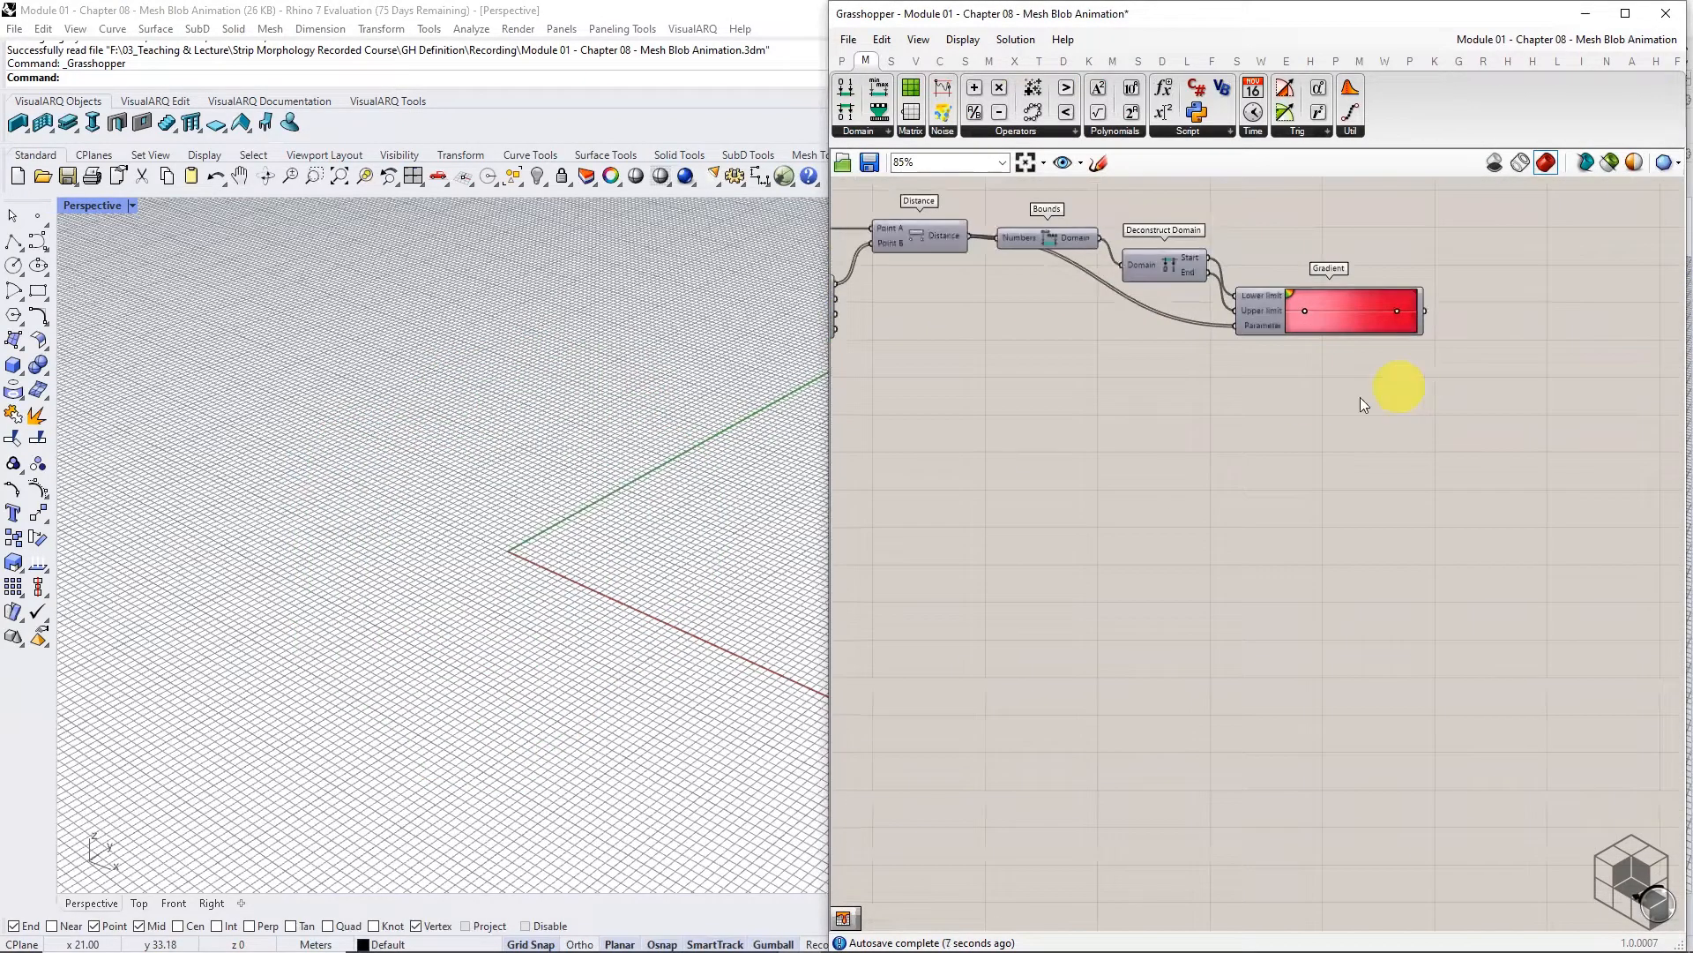
click(988, 60)
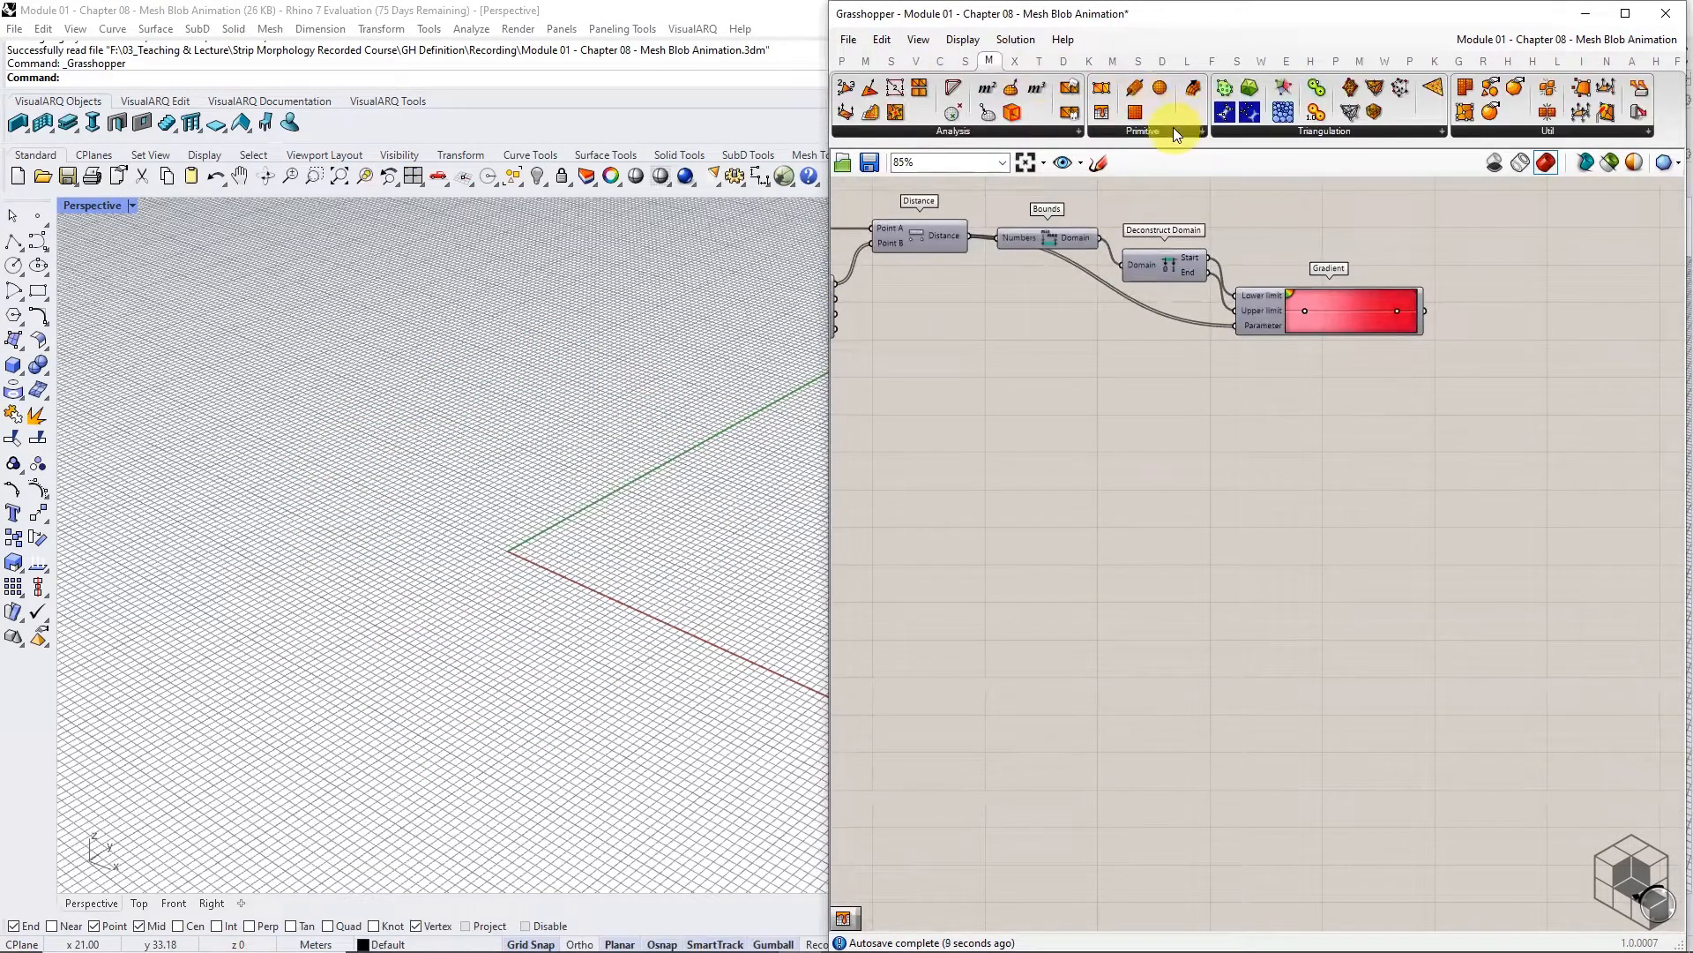
click(1173, 131)
click(1159, 178)
click(1530, 331)
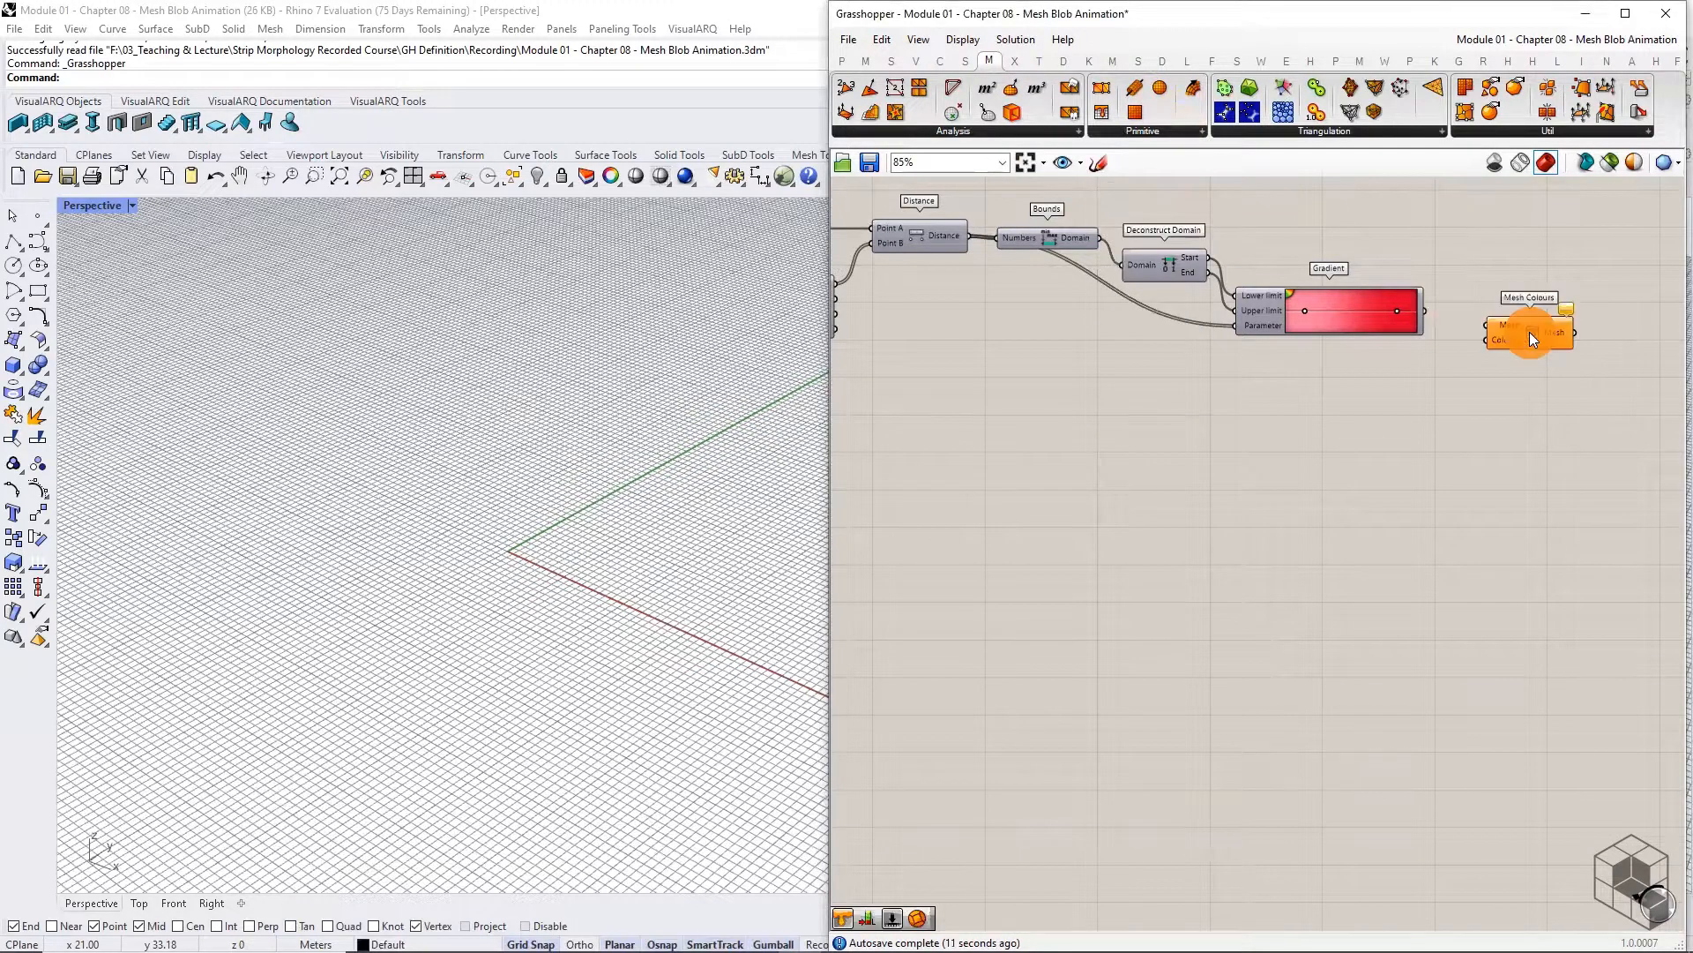
Connect the subdivided Output Mesh to Mesh Colours' Mesh input and the Gradient output to its Colours input
scroll(1101, 336, down, 2)
drag(1002, 304, 1540, 312)
drag(1435, 327, 1492, 317)
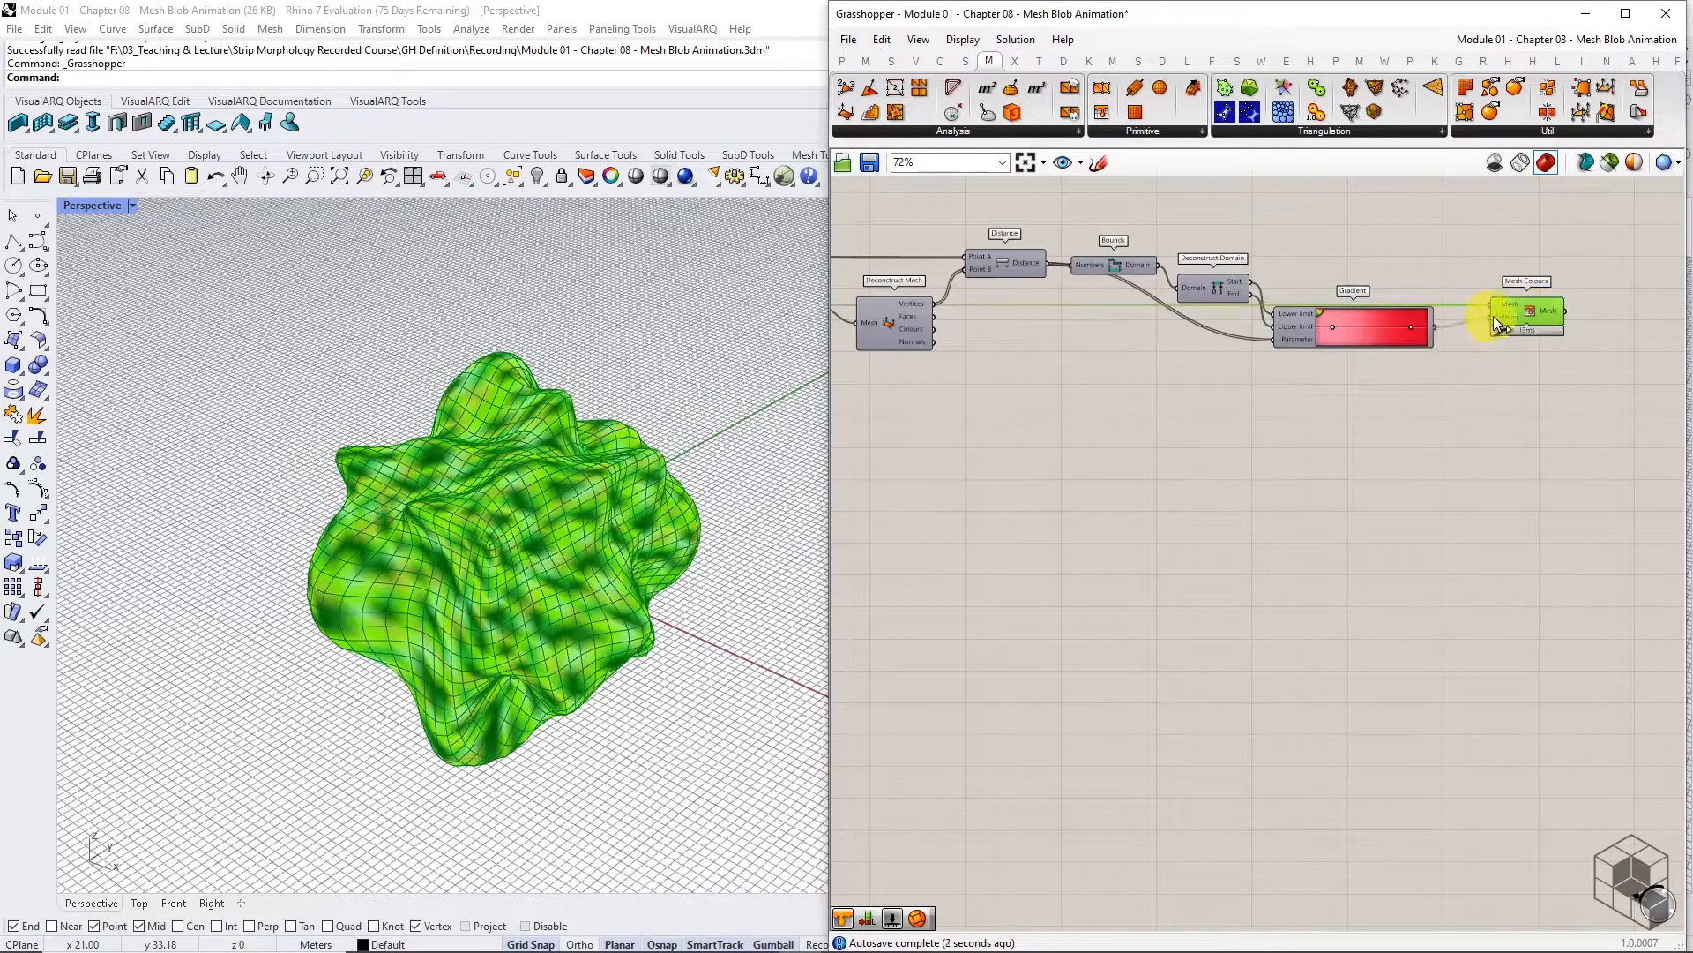
click(1524, 367)
Apply the green-yellow-red preset to the Gradient and look at the coloured blob from another angle
right_click(1361, 333)
mouse_move(1406, 436)
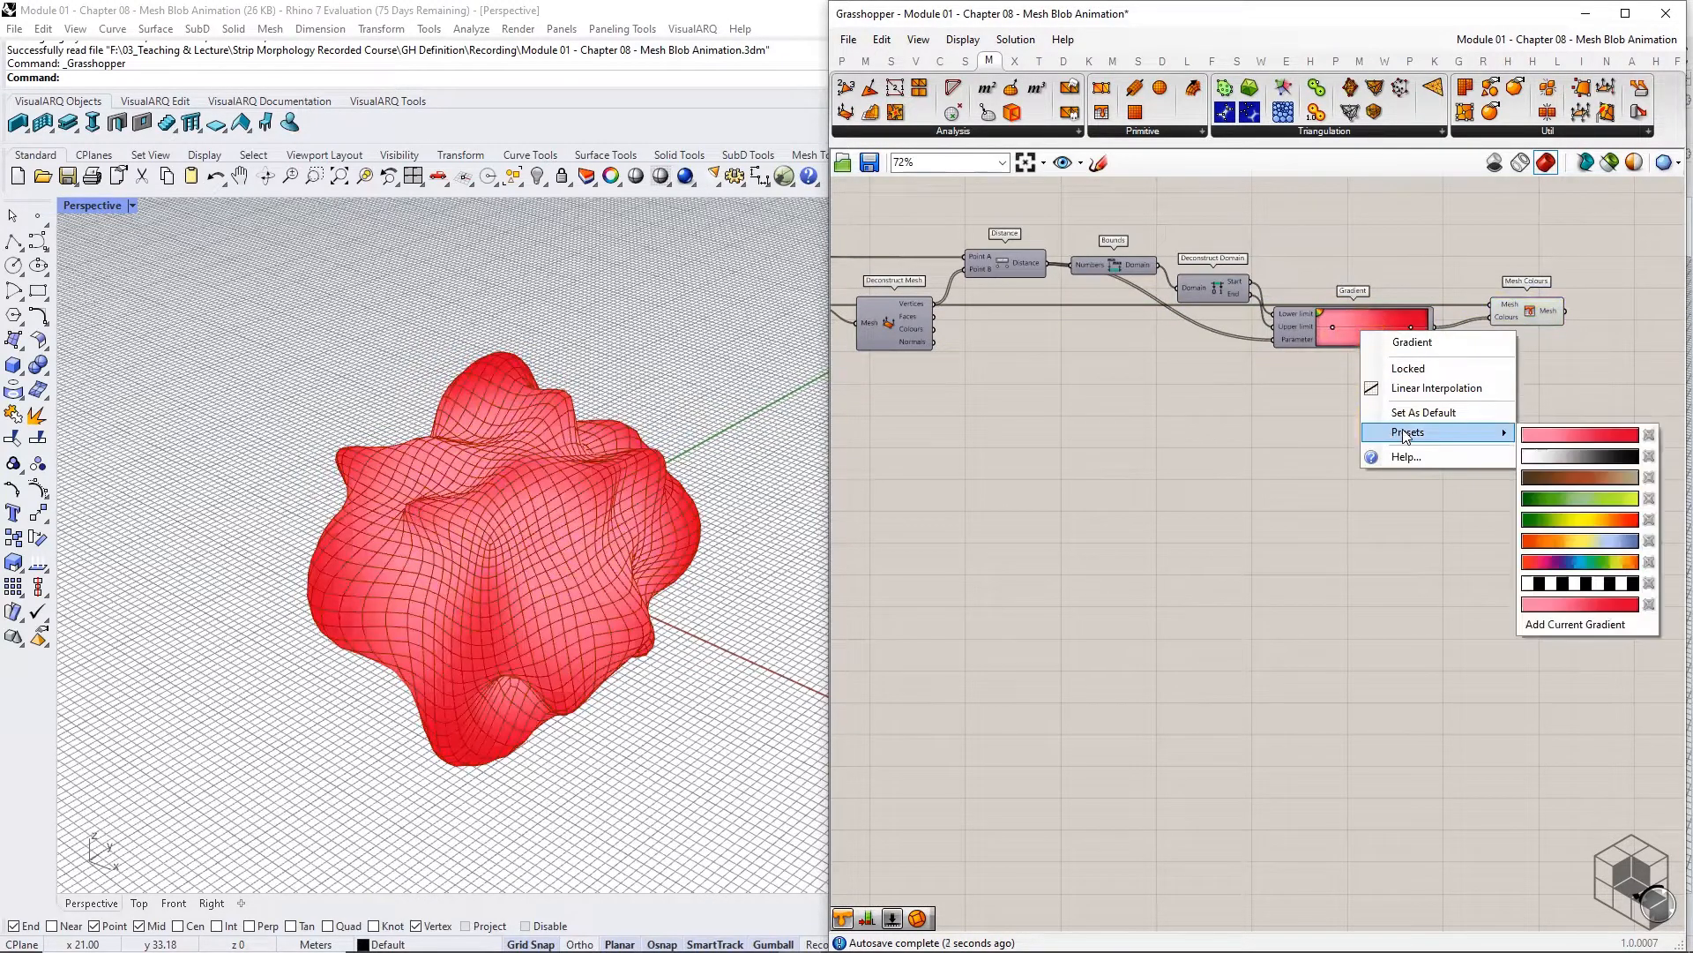
click(1575, 520)
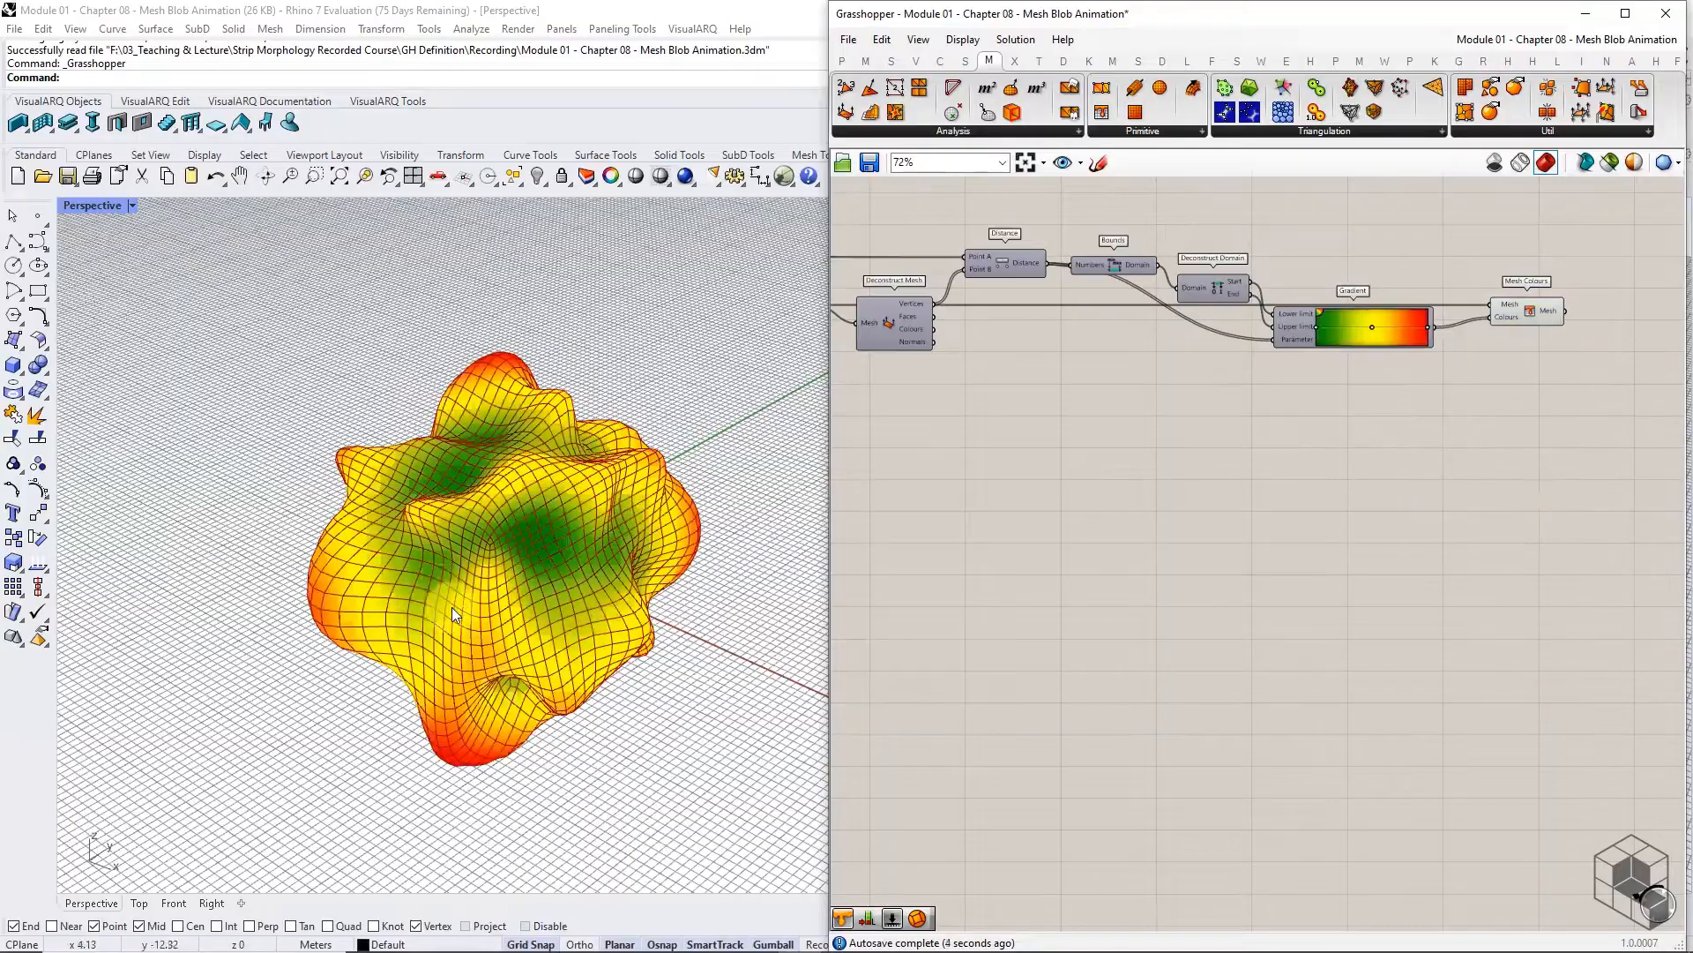
right_drag(452, 607, 548, 561)
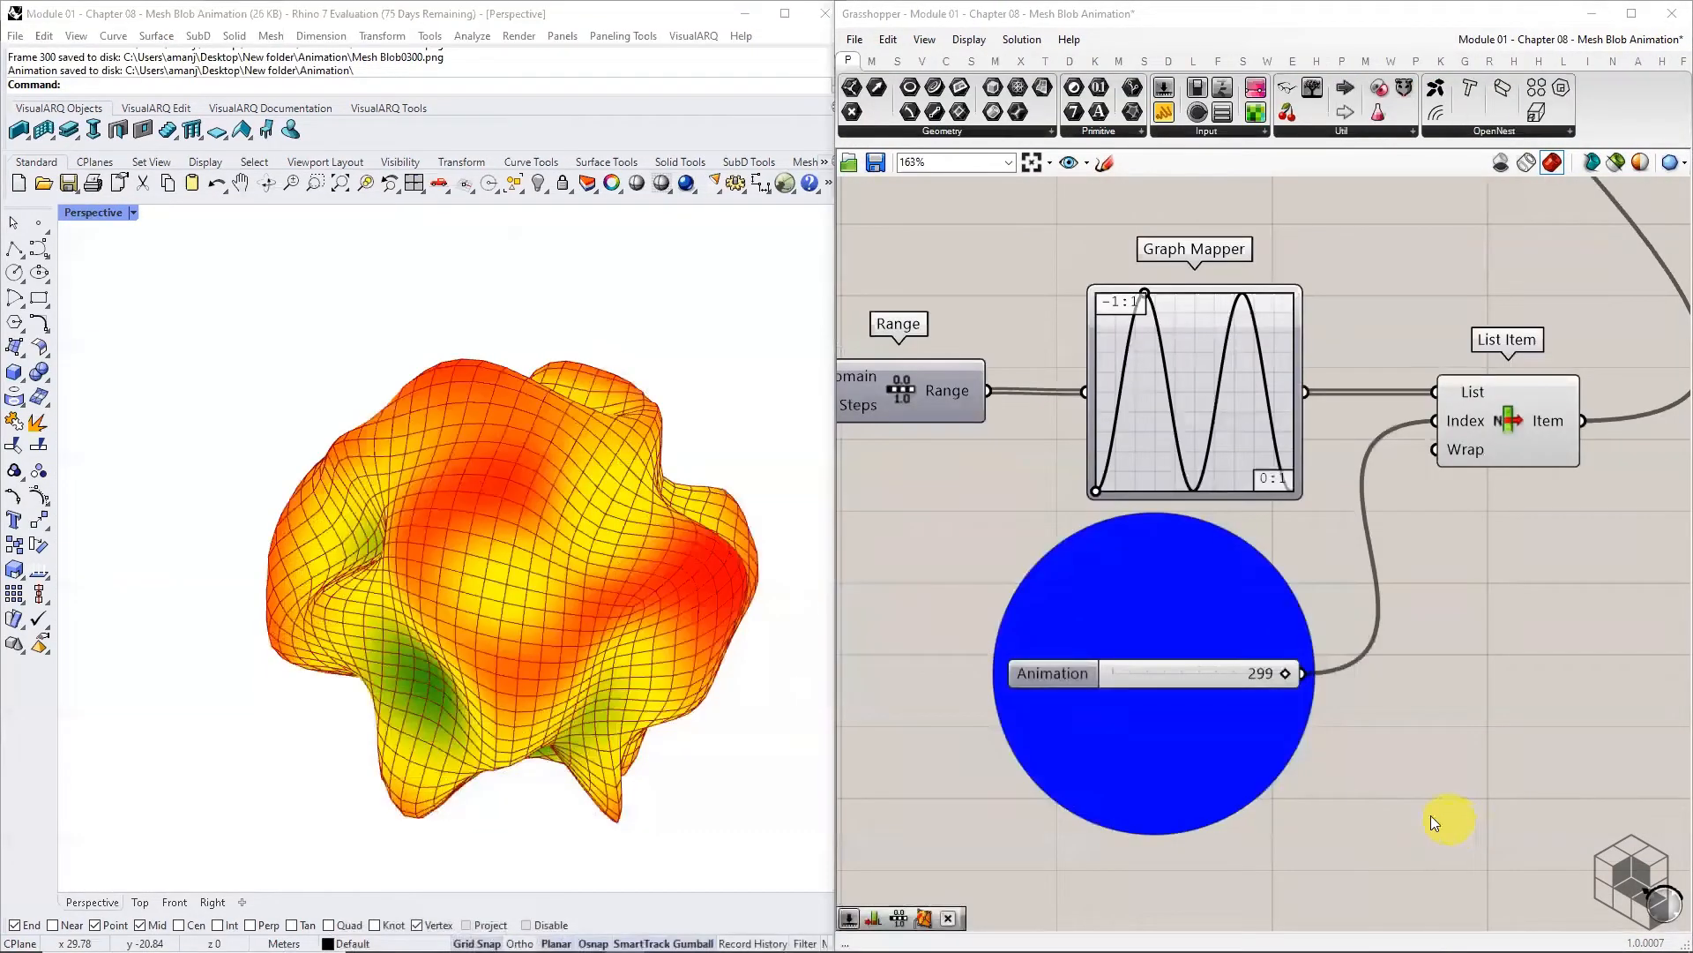
Preview the blob's motion in the finished definition by lowering the Animation slider to 112, and examine the Graph Mapper curve
click(1283, 676)
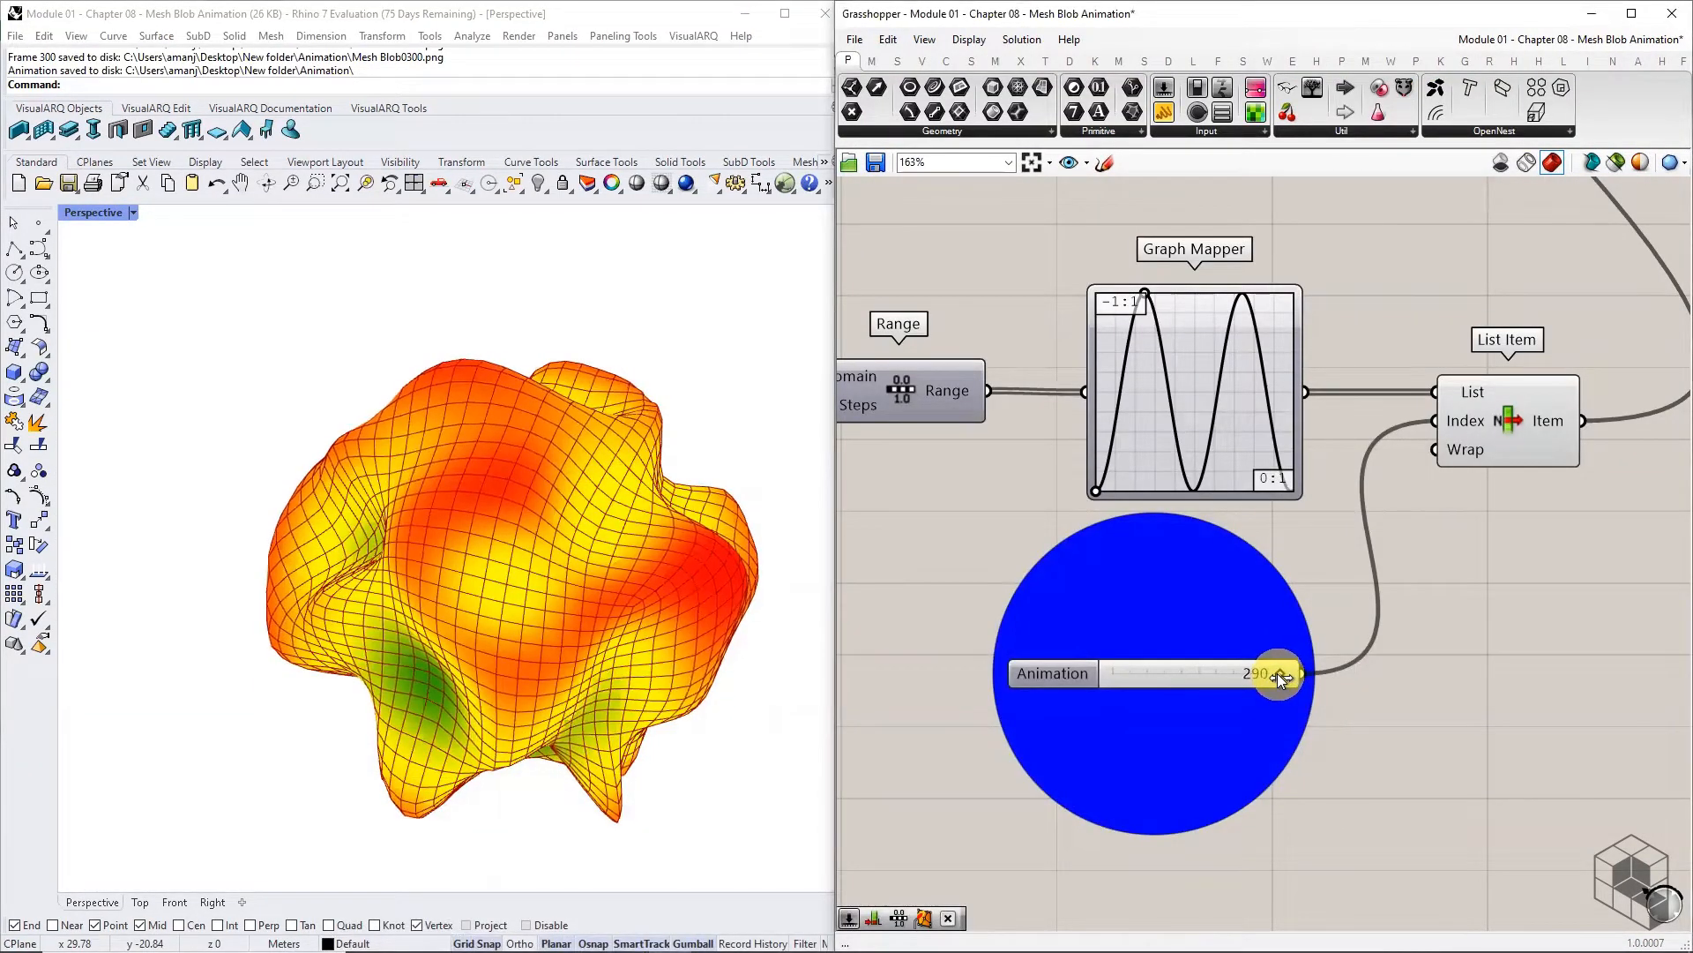
drag(1277, 674, 1175, 681)
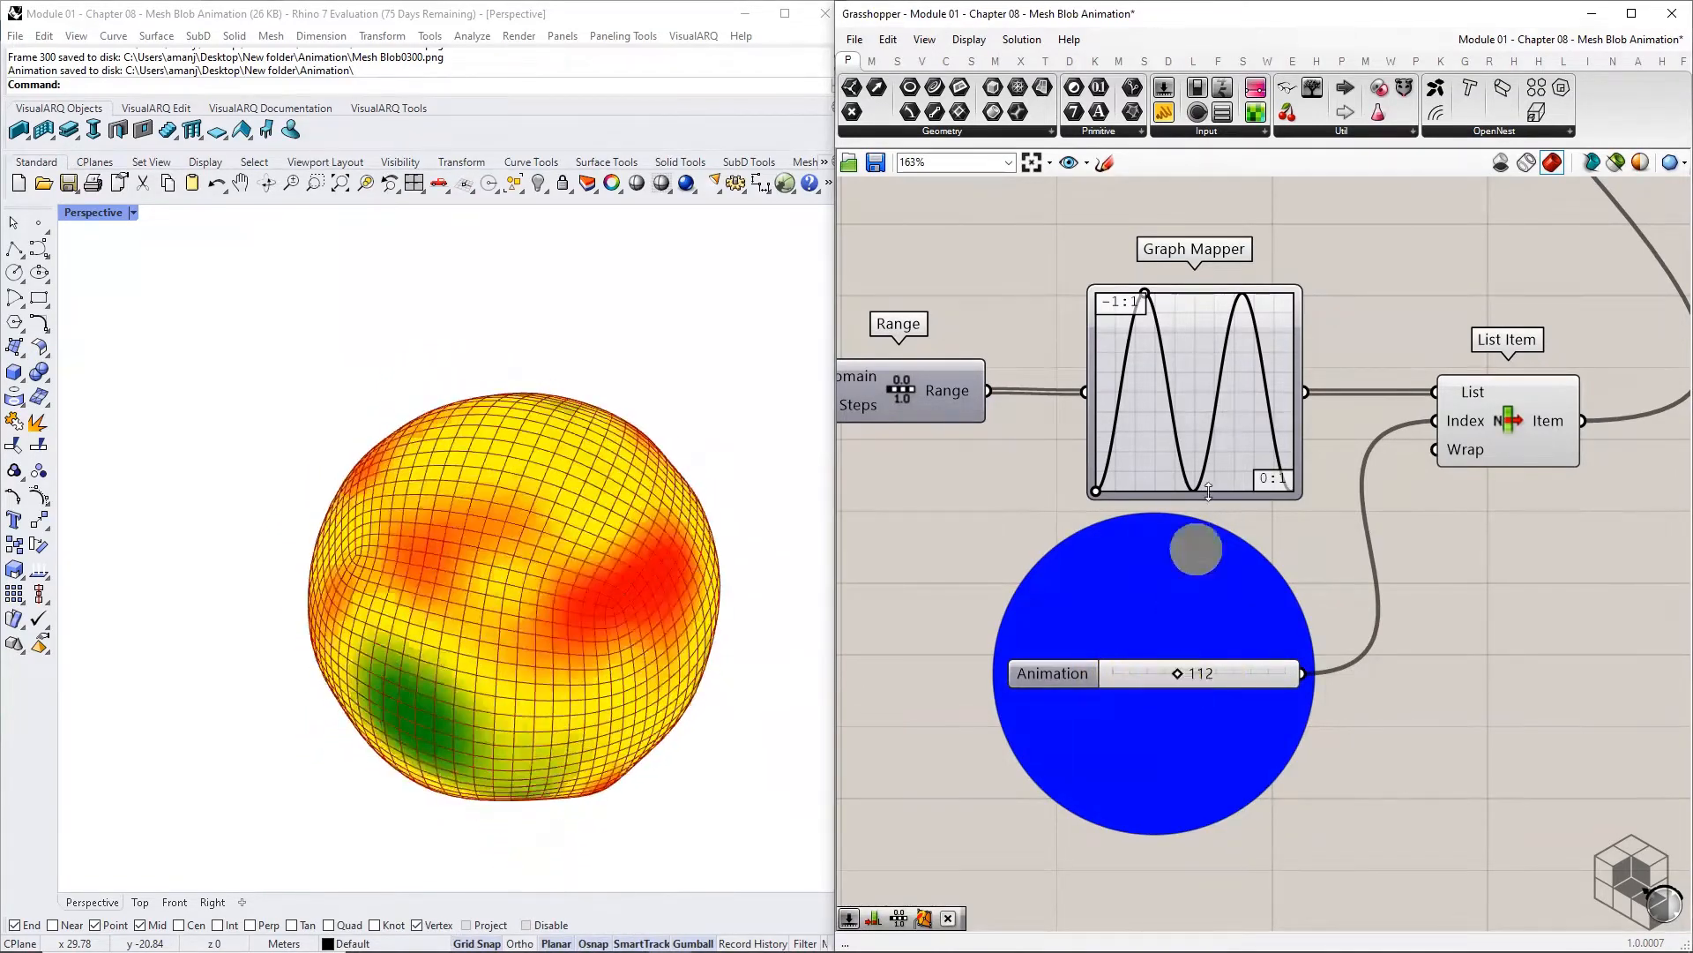
click(1218, 399)
drag(1204, 404, 1213, 402)
click(1454, 615)
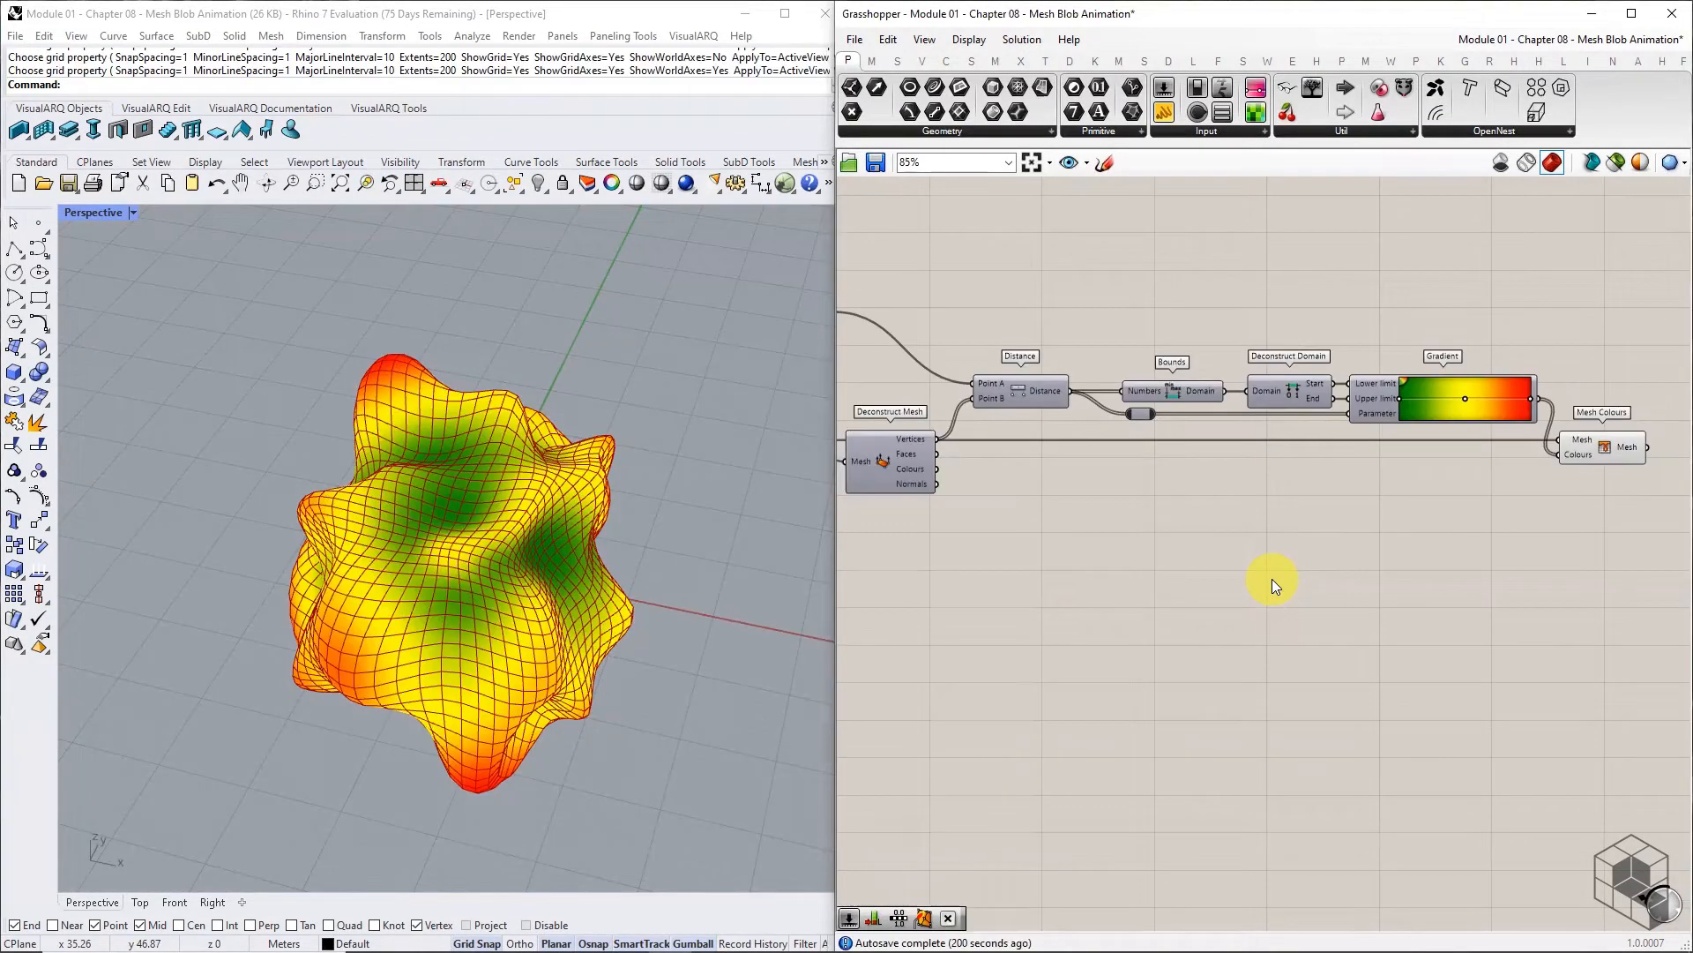
Add a Range component in the empty area below the Bounds and Deconstruct Domain components
click(898, 59)
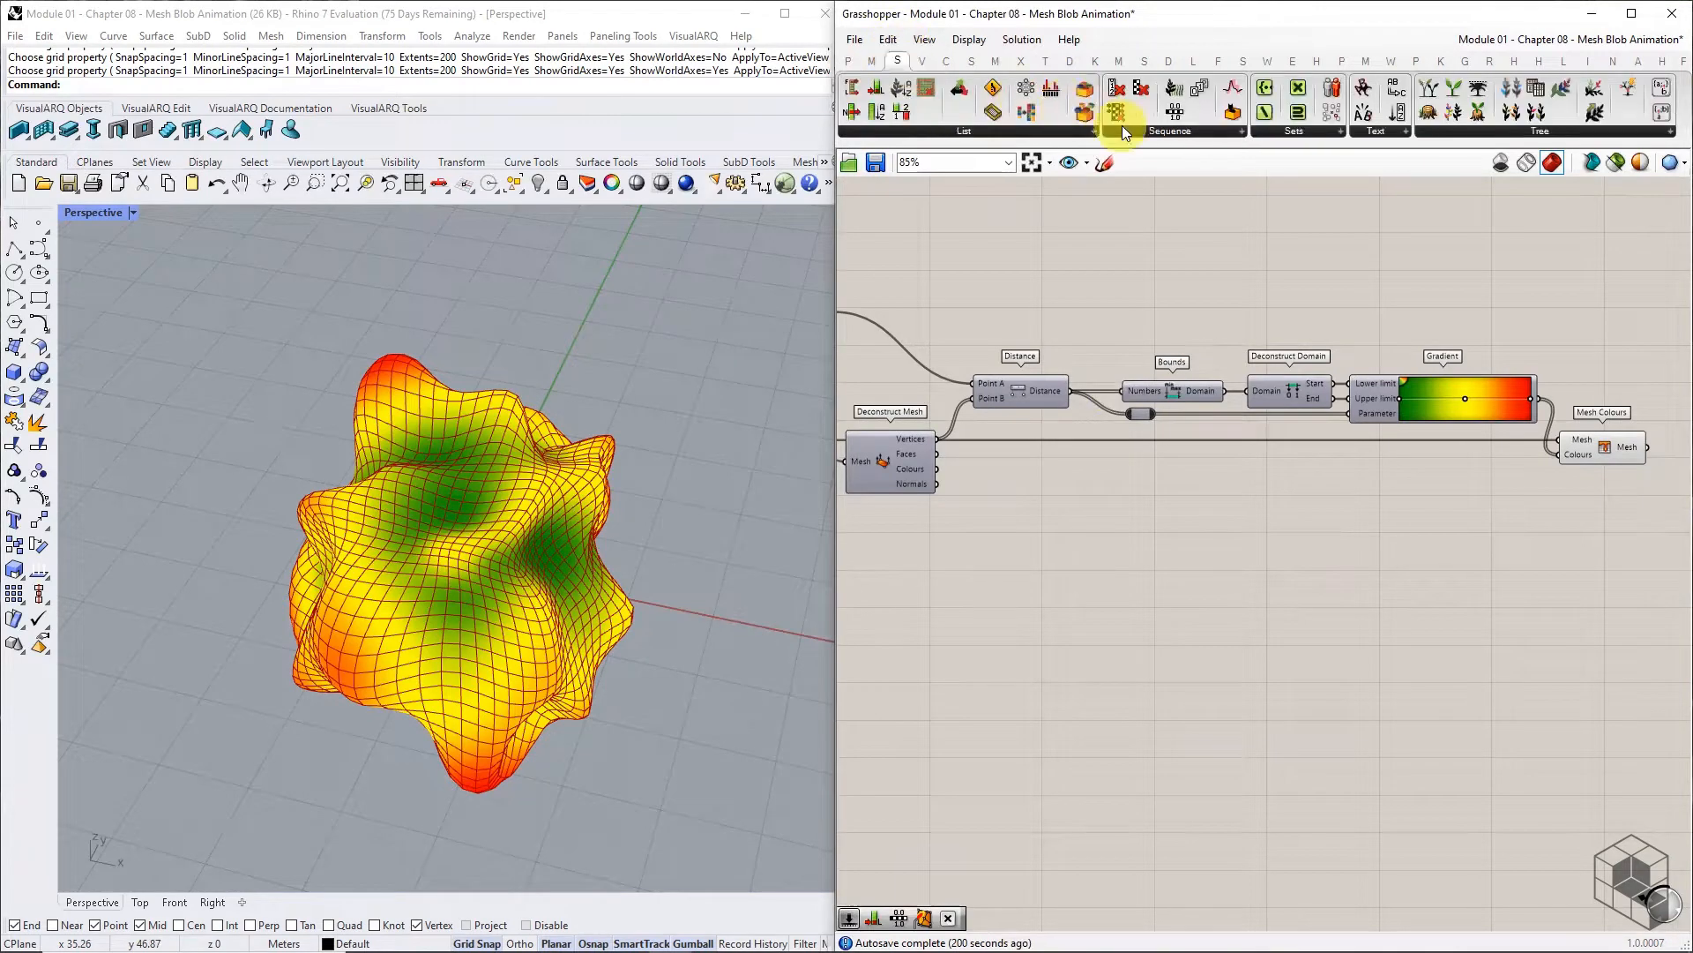
click(1124, 128)
click(1149, 287)
click(1222, 594)
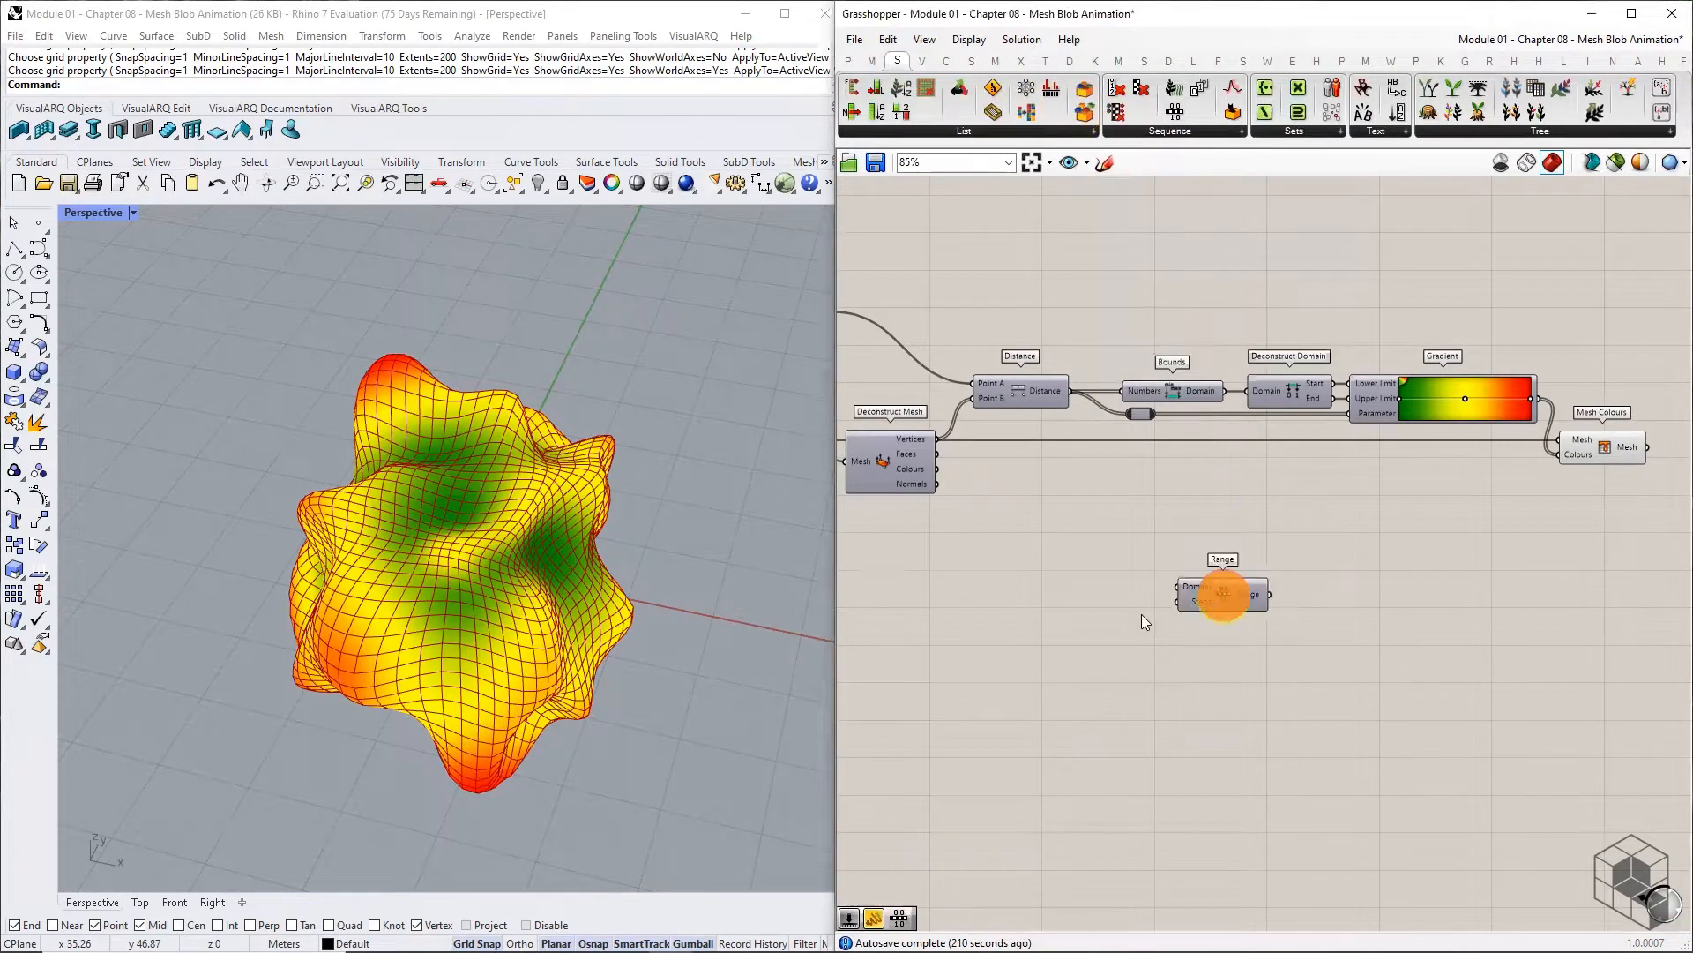
Add a panel with the value 299, connect it to the Range's Steps input, and check the Range output list
click(849, 62)
click(1164, 112)
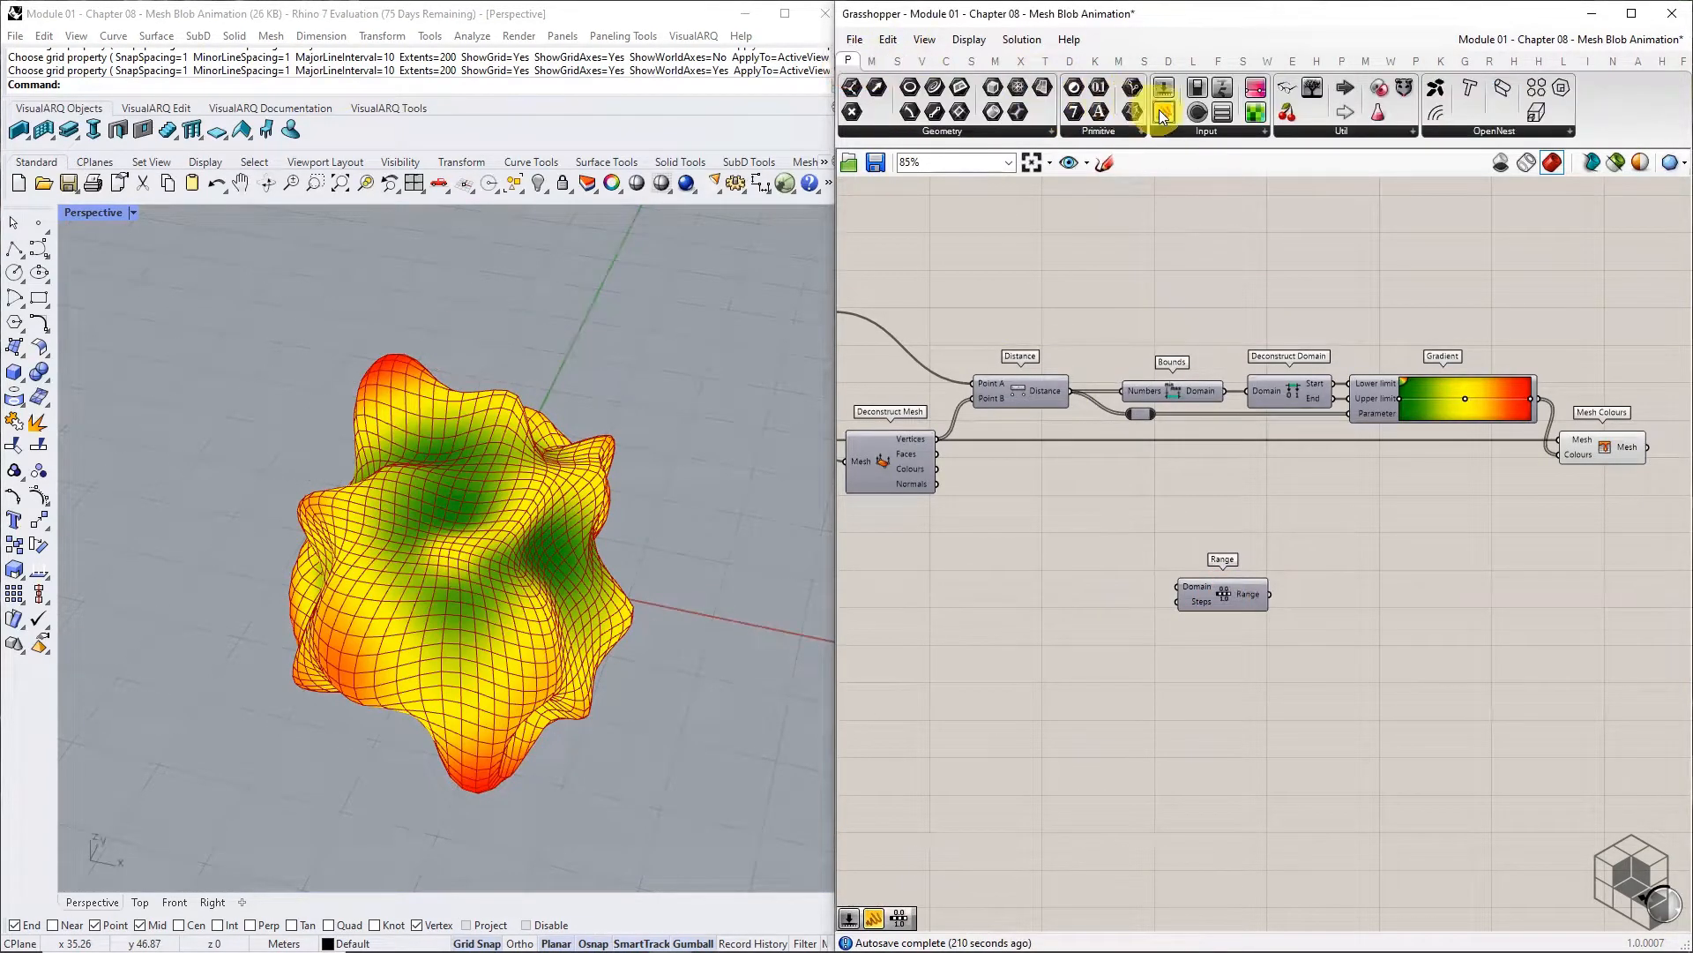
click(1026, 601)
text(299)
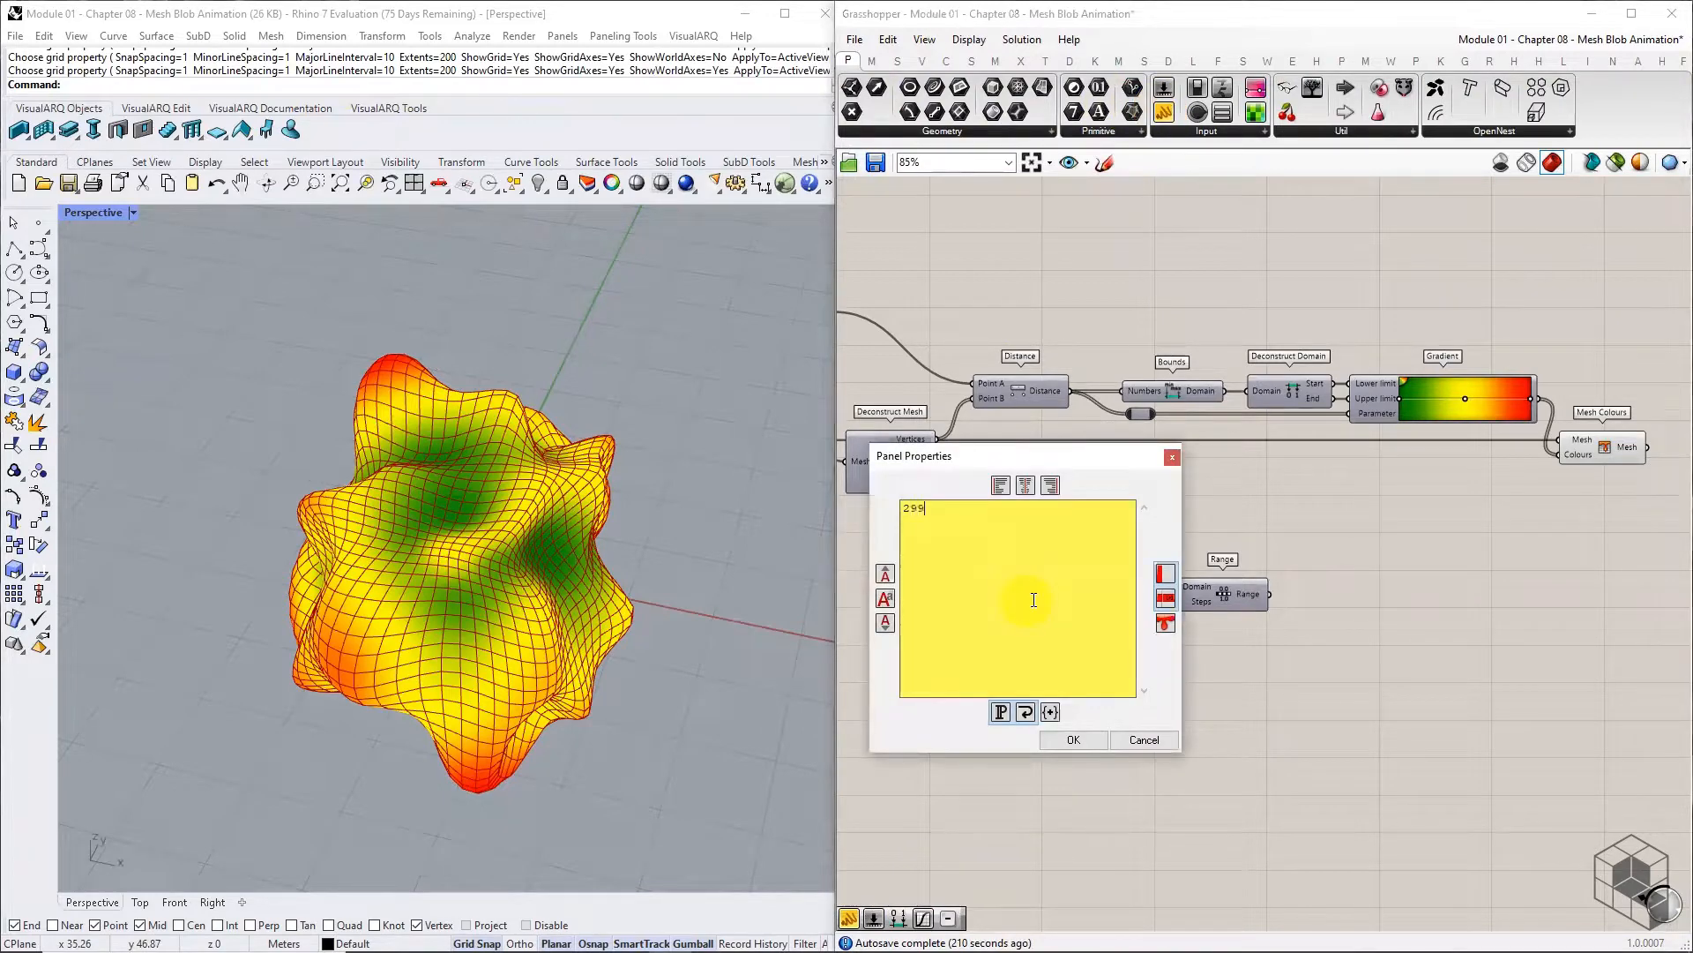
click(1101, 741)
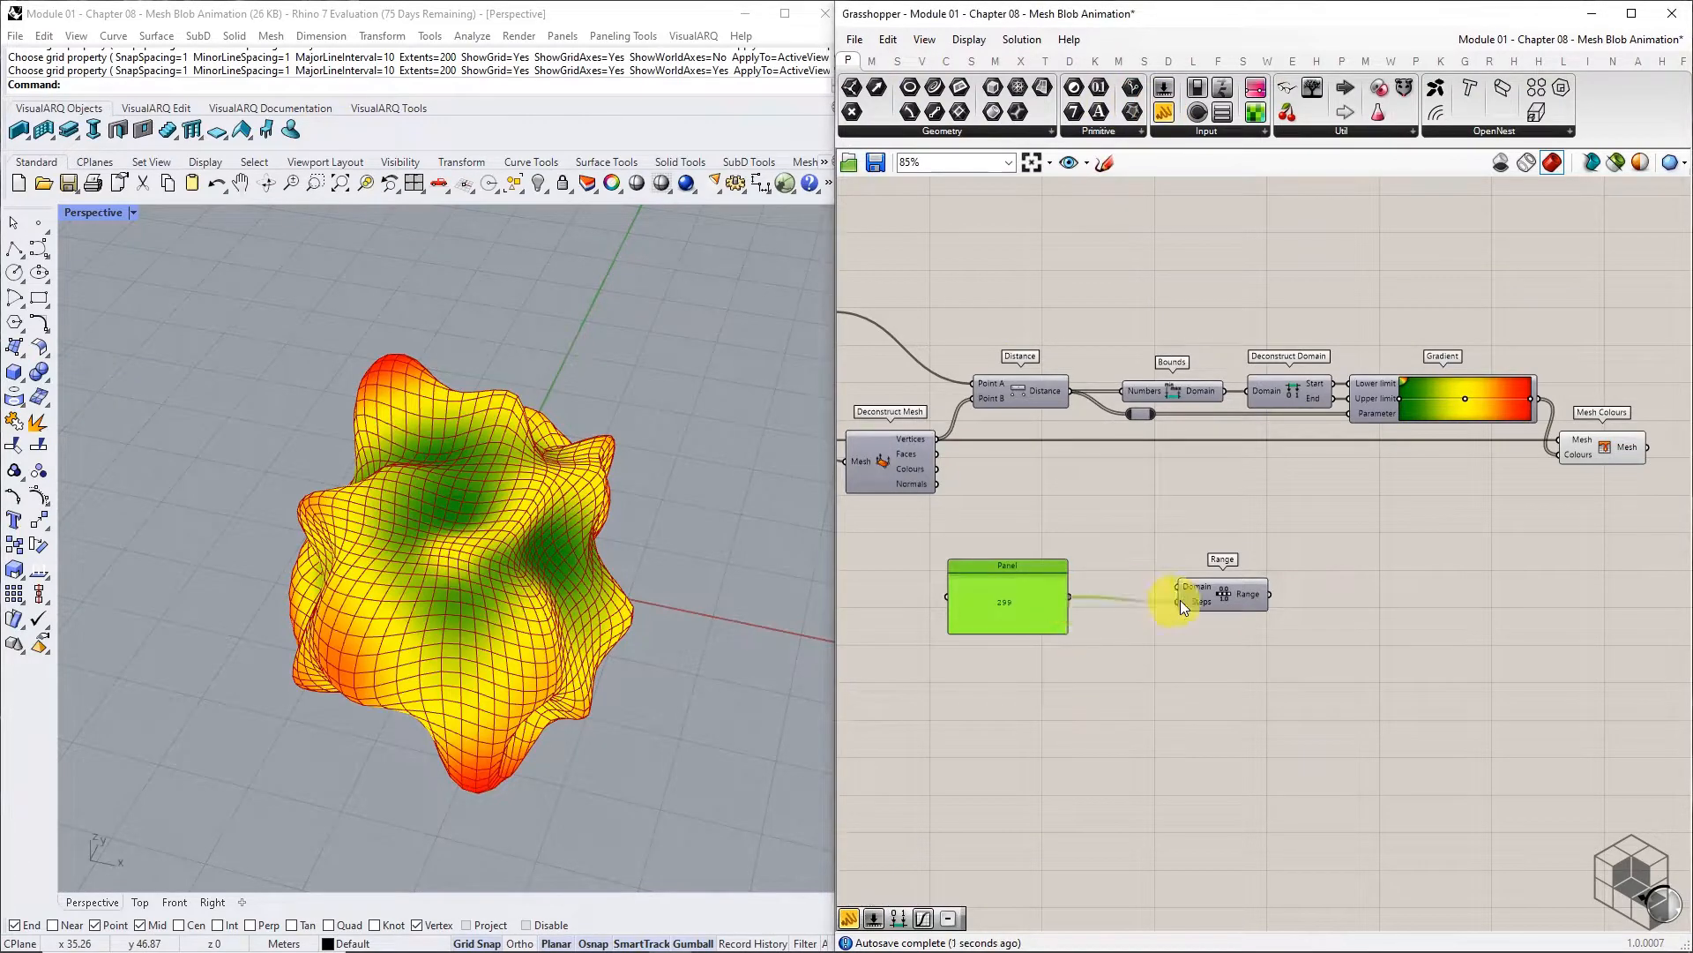
drag(1181, 607, 1159, 600)
mouse_move(1189, 589)
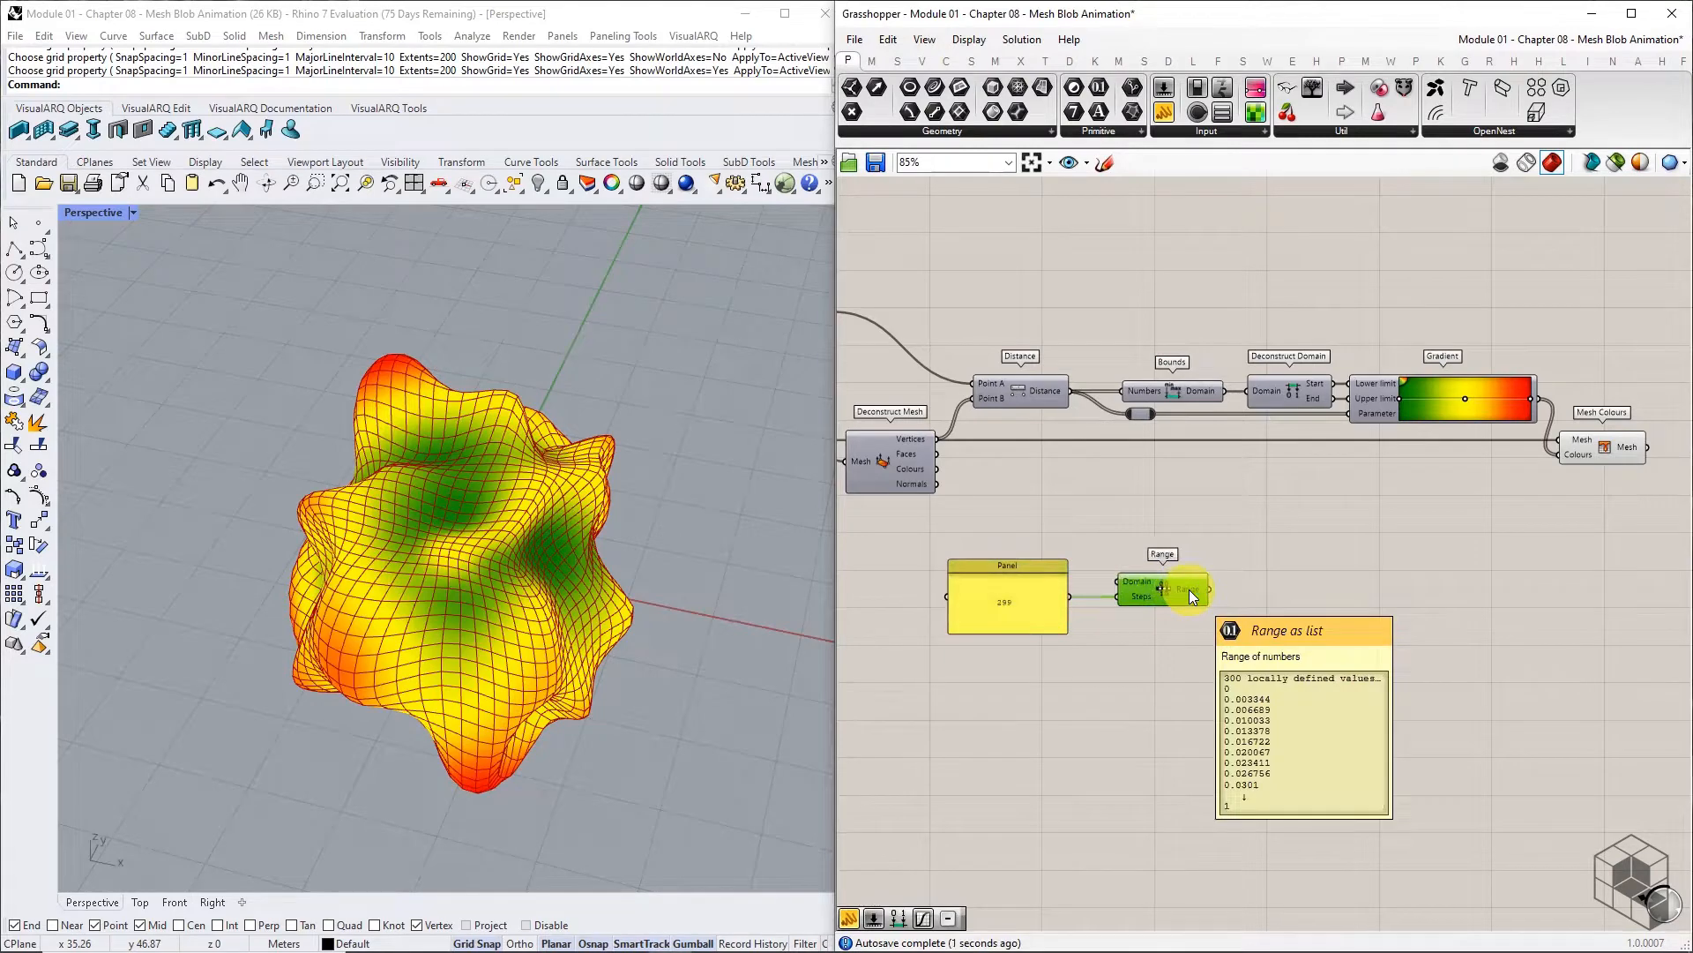
scroll(1189, 589, up, 3)
scroll(1189, 590, down, 3)
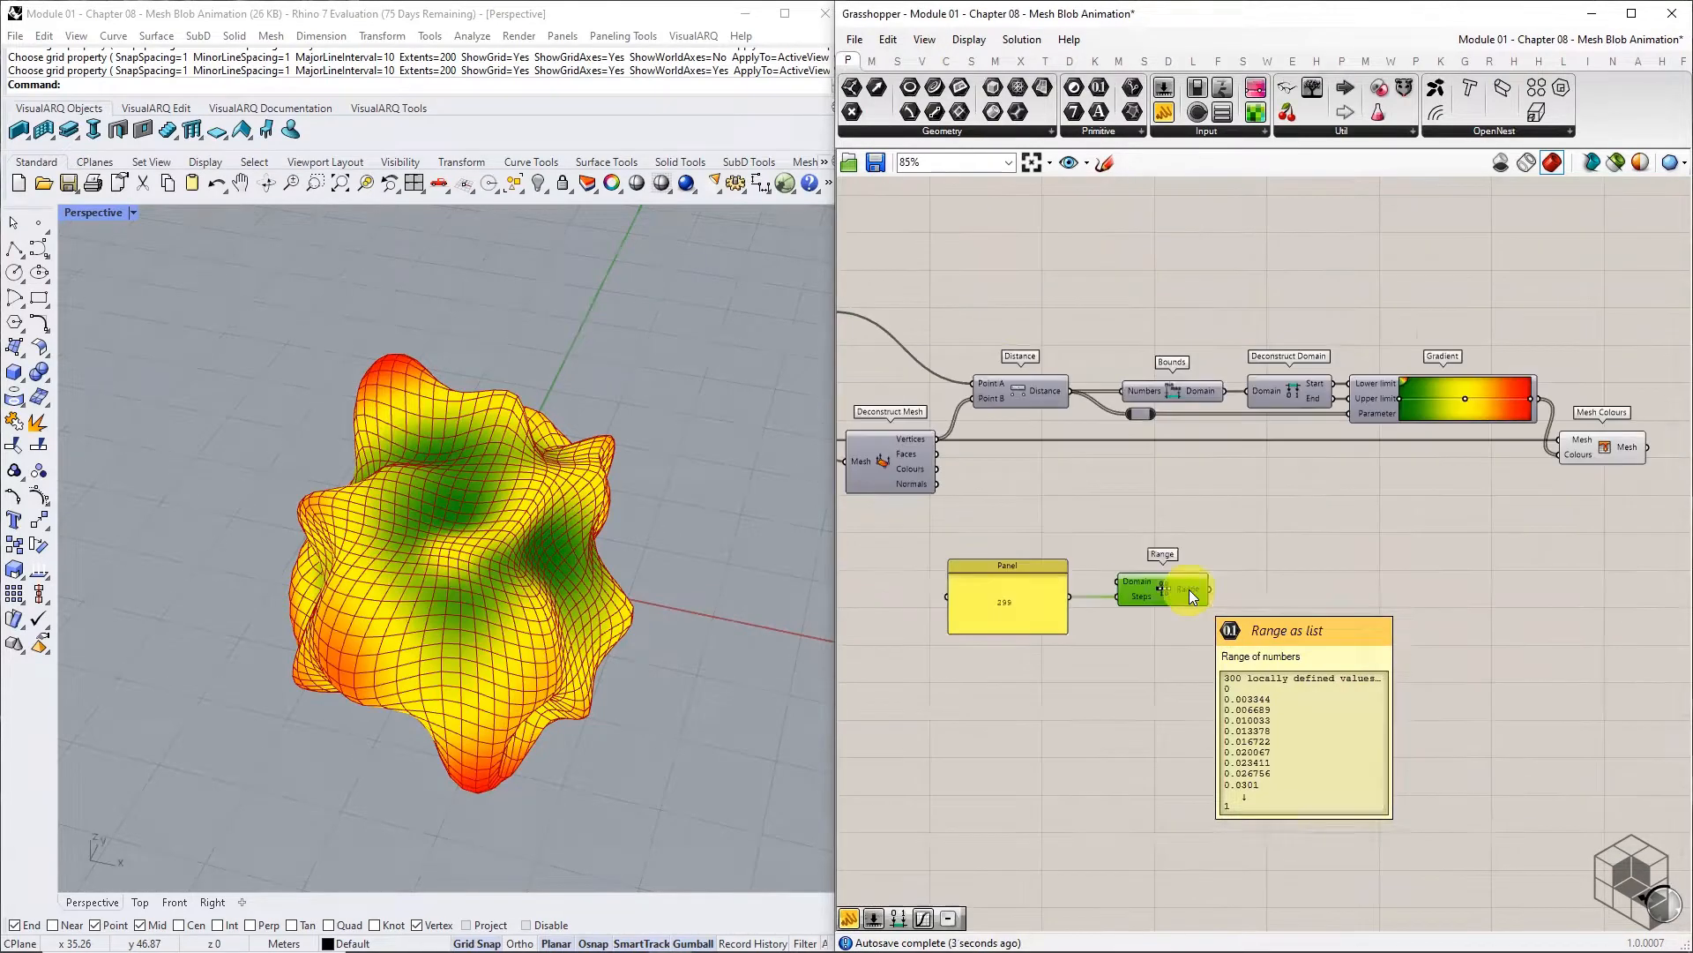
Add a Graph Mapper component beside the Range component and connect the Range output to it
click(1166, 129)
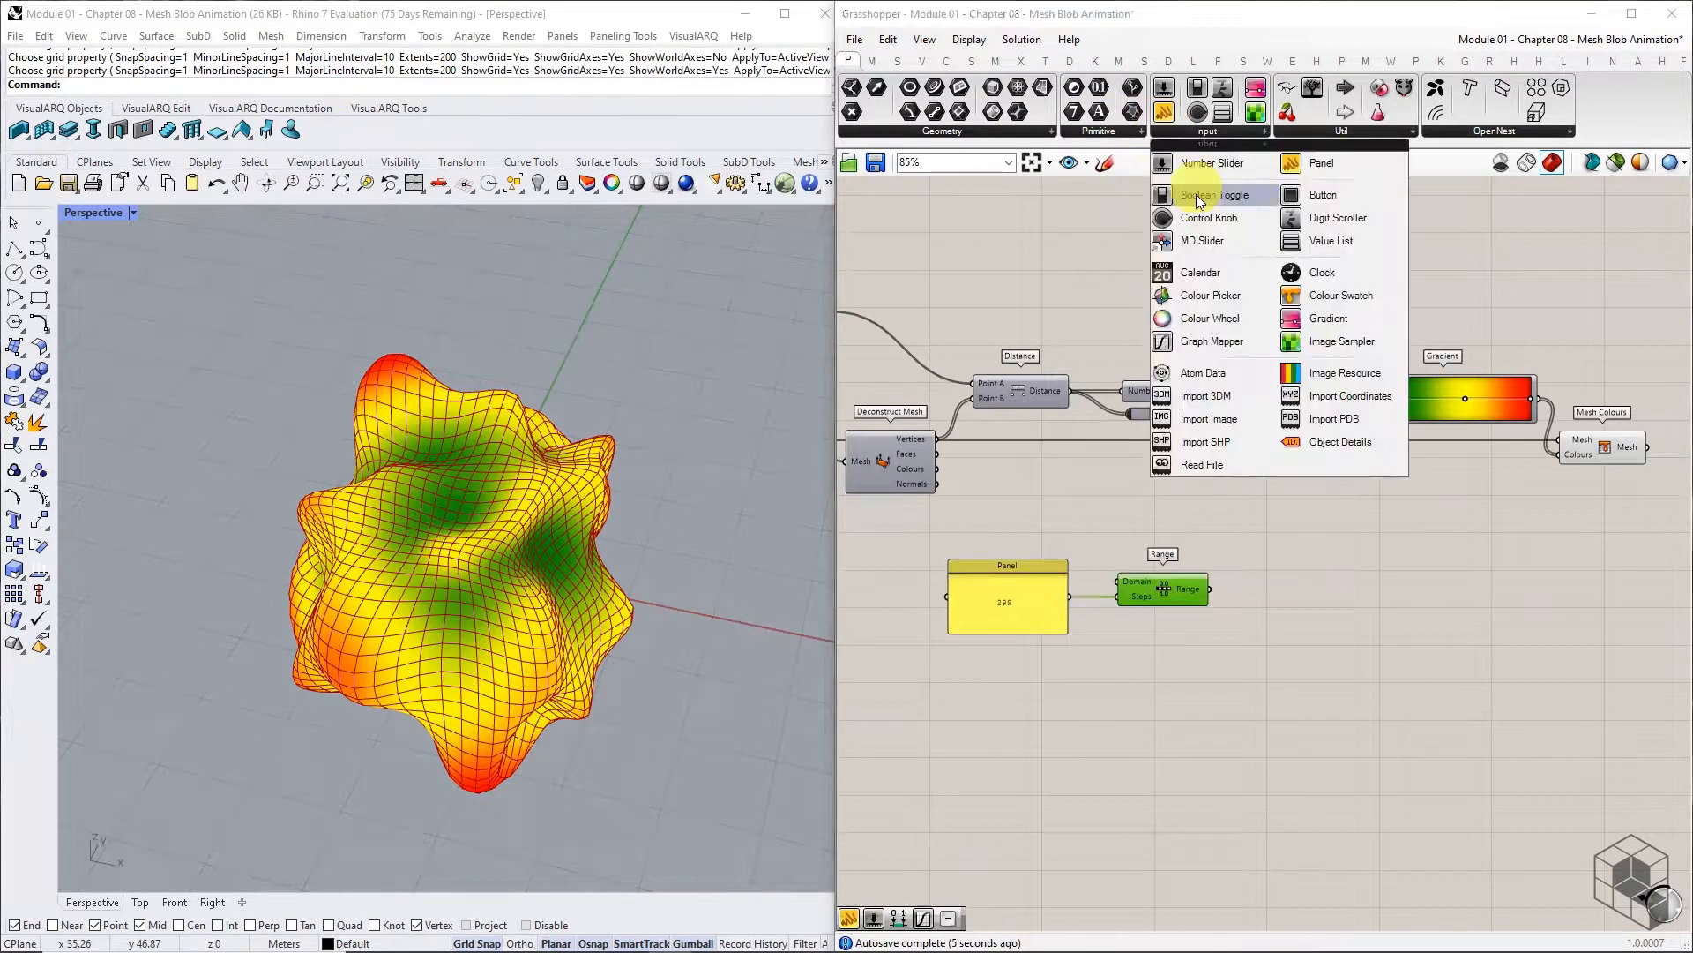
click(1200, 340)
click(1340, 600)
drag(1211, 589, 1288, 600)
click(1340, 605)
Set the Graph Mapper's graph type to Sine and the lower limit of its Y domain, Y[0], to -1
scroll(1340, 605, up, 3)
right_click(1316, 580)
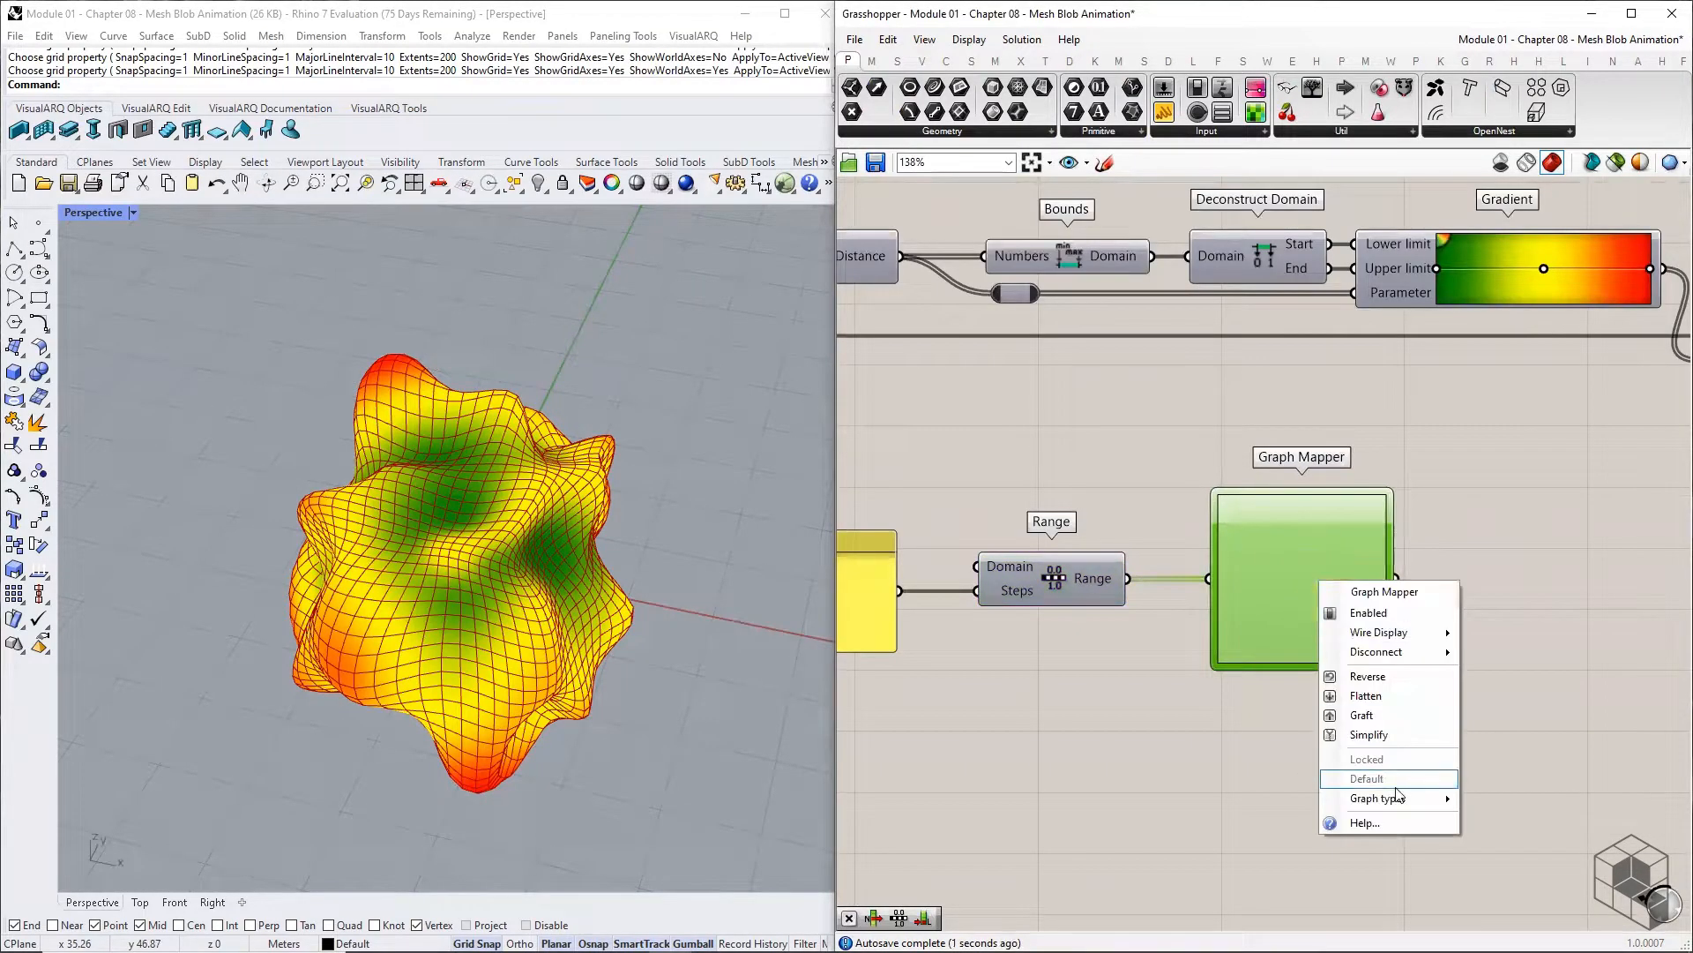
mouse_move(1402, 799)
click(1501, 900)
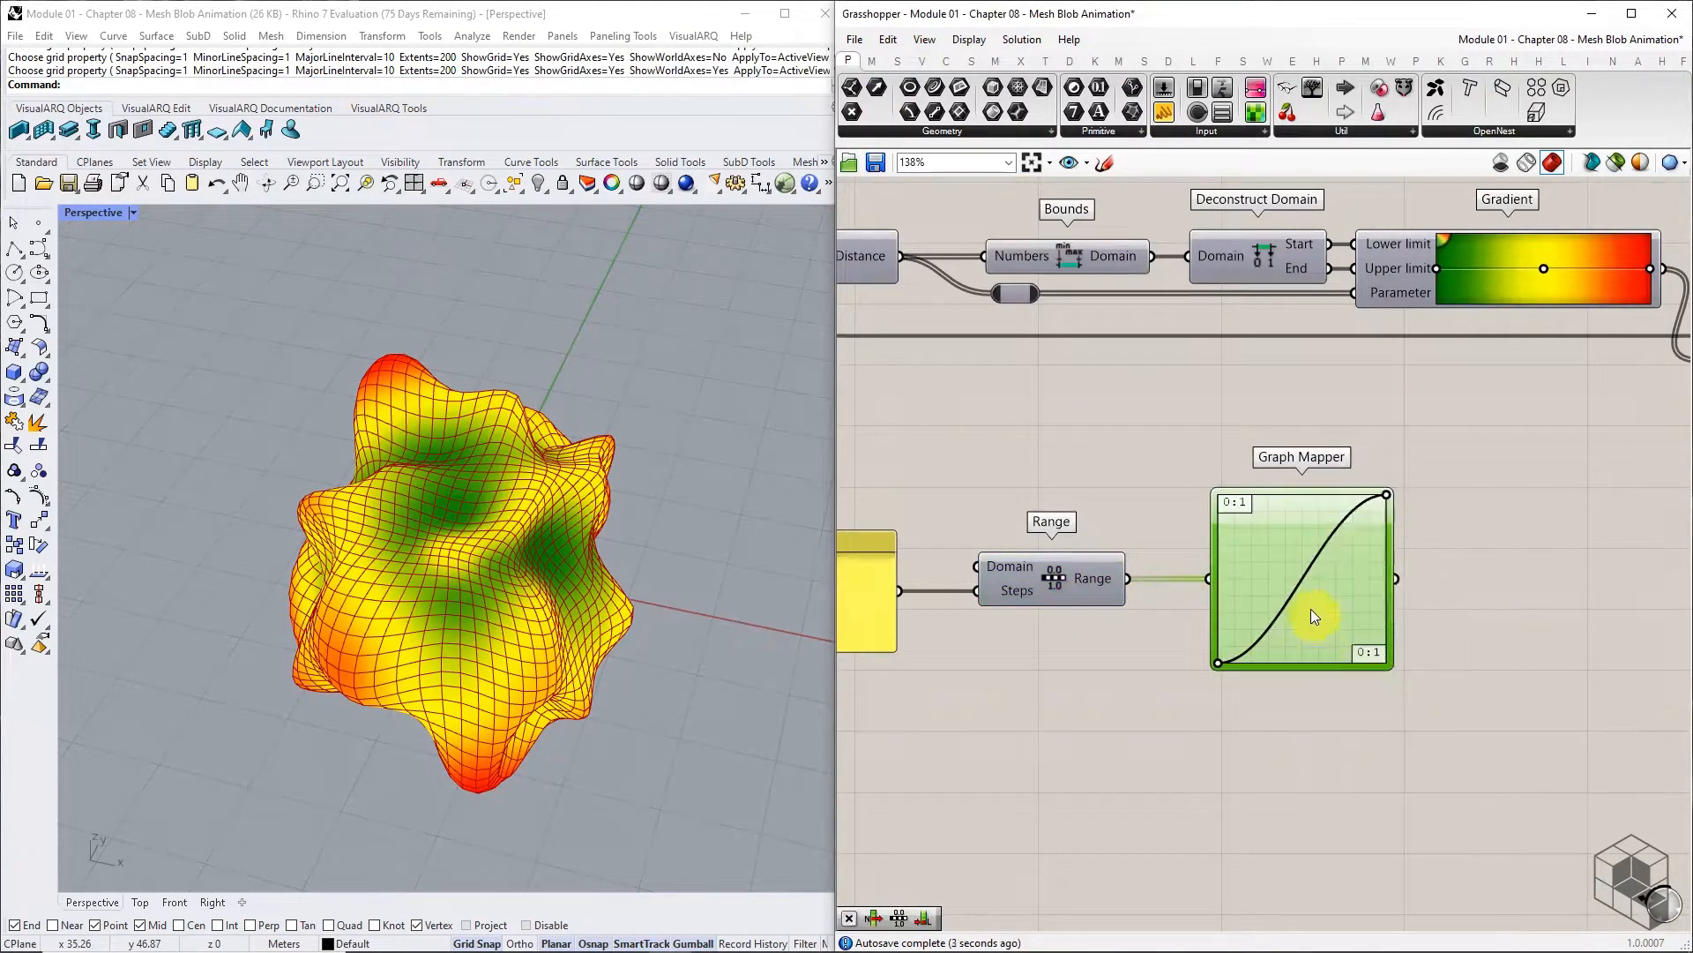
double_click(1311, 609)
click(1244, 547)
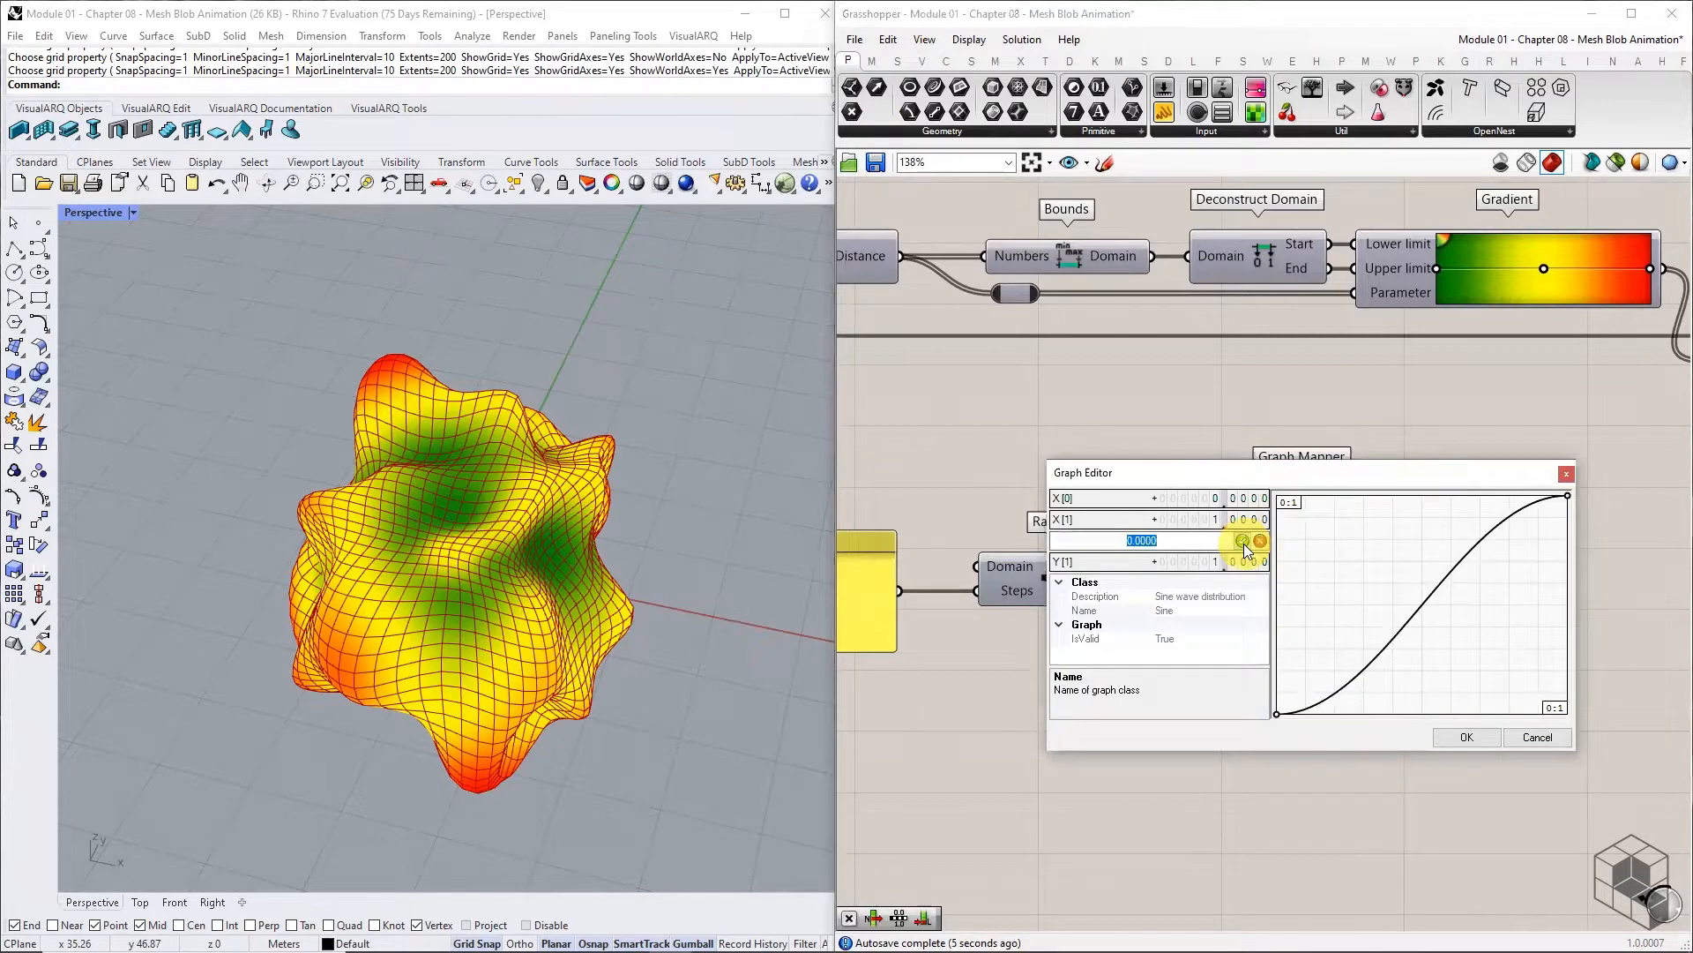
text(-1)
click(1243, 542)
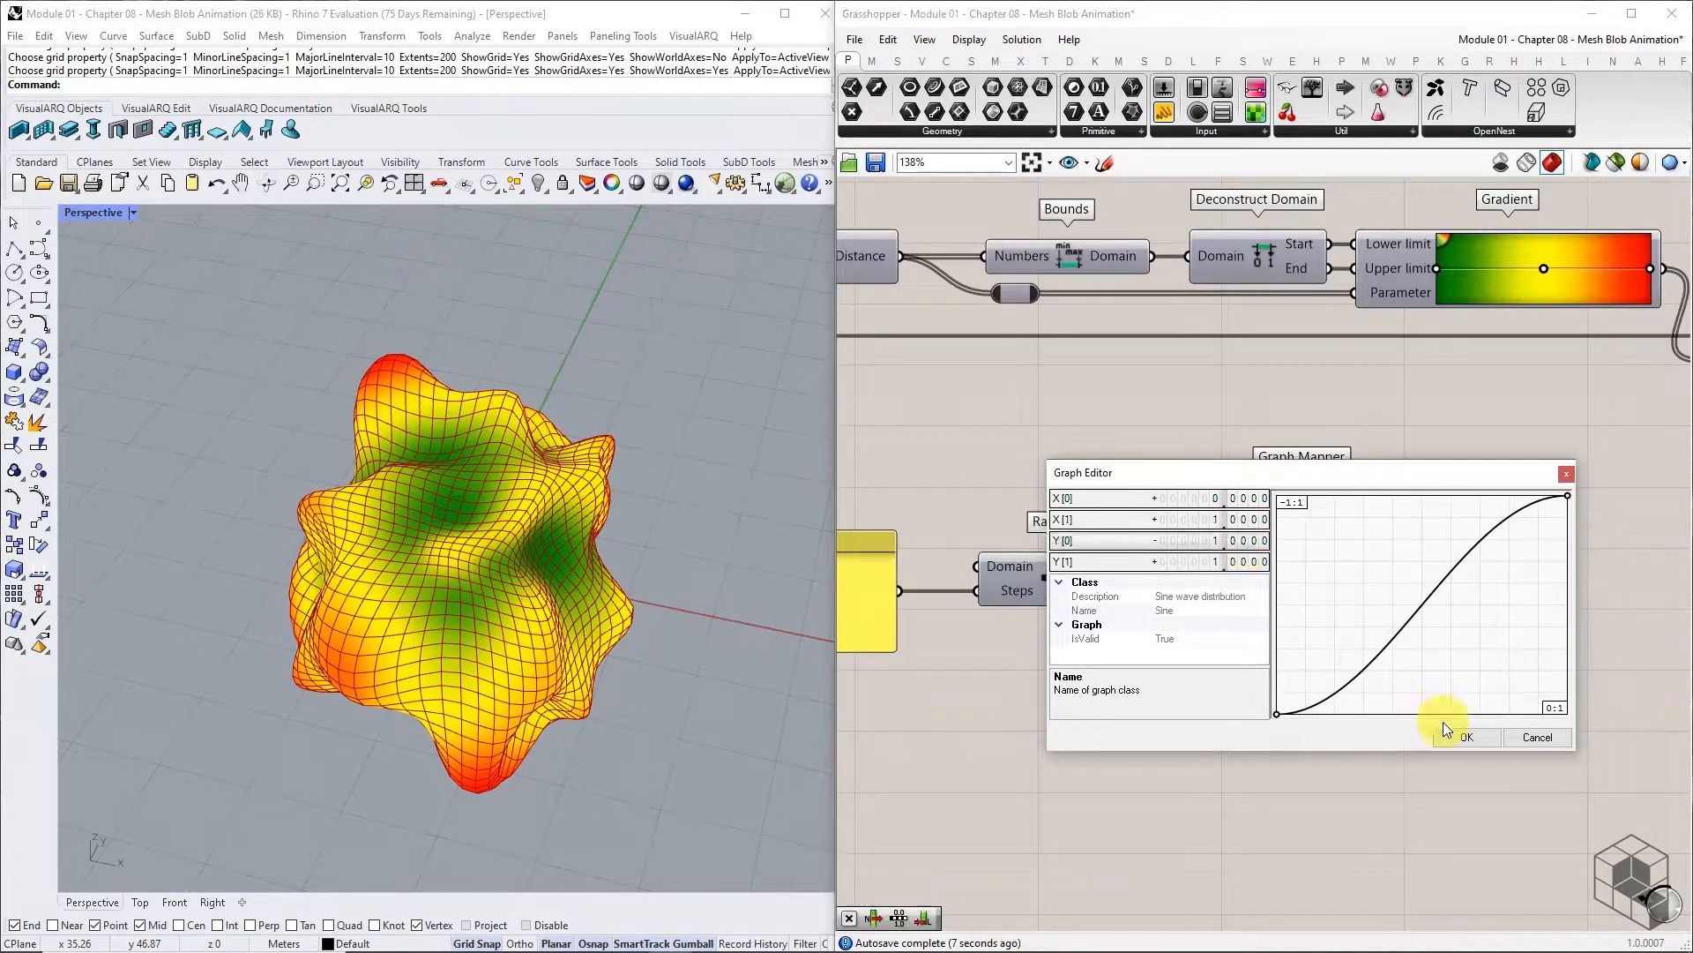
click(1448, 737)
Move the 299 panel, Range and Graph Mapper together to the empty area below the Construct Domain and Random components
scroll(1236, 519, up, 4)
scroll(1271, 533, down, 5)
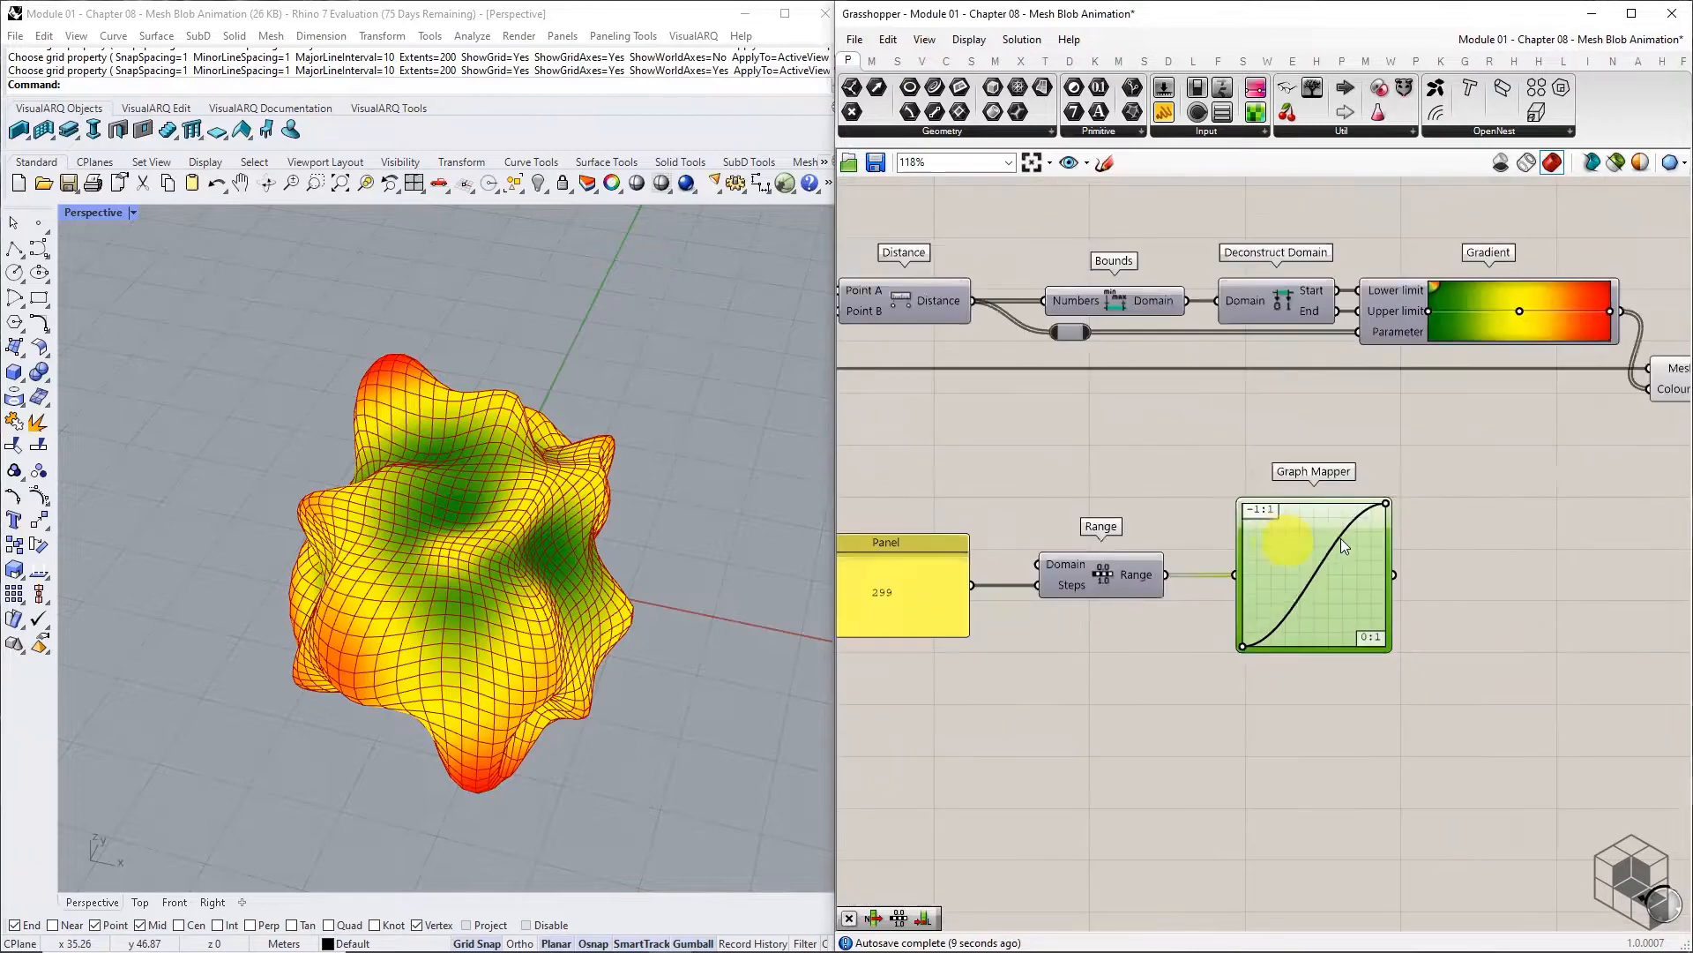
drag(1455, 475, 939, 674)
right_drag(1038, 653, 1402, 535)
scroll(1452, 481, down, 4)
drag(1451, 482, 977, 534)
right_drag(1021, 529, 1400, 529)
drag(1346, 534, 945, 559)
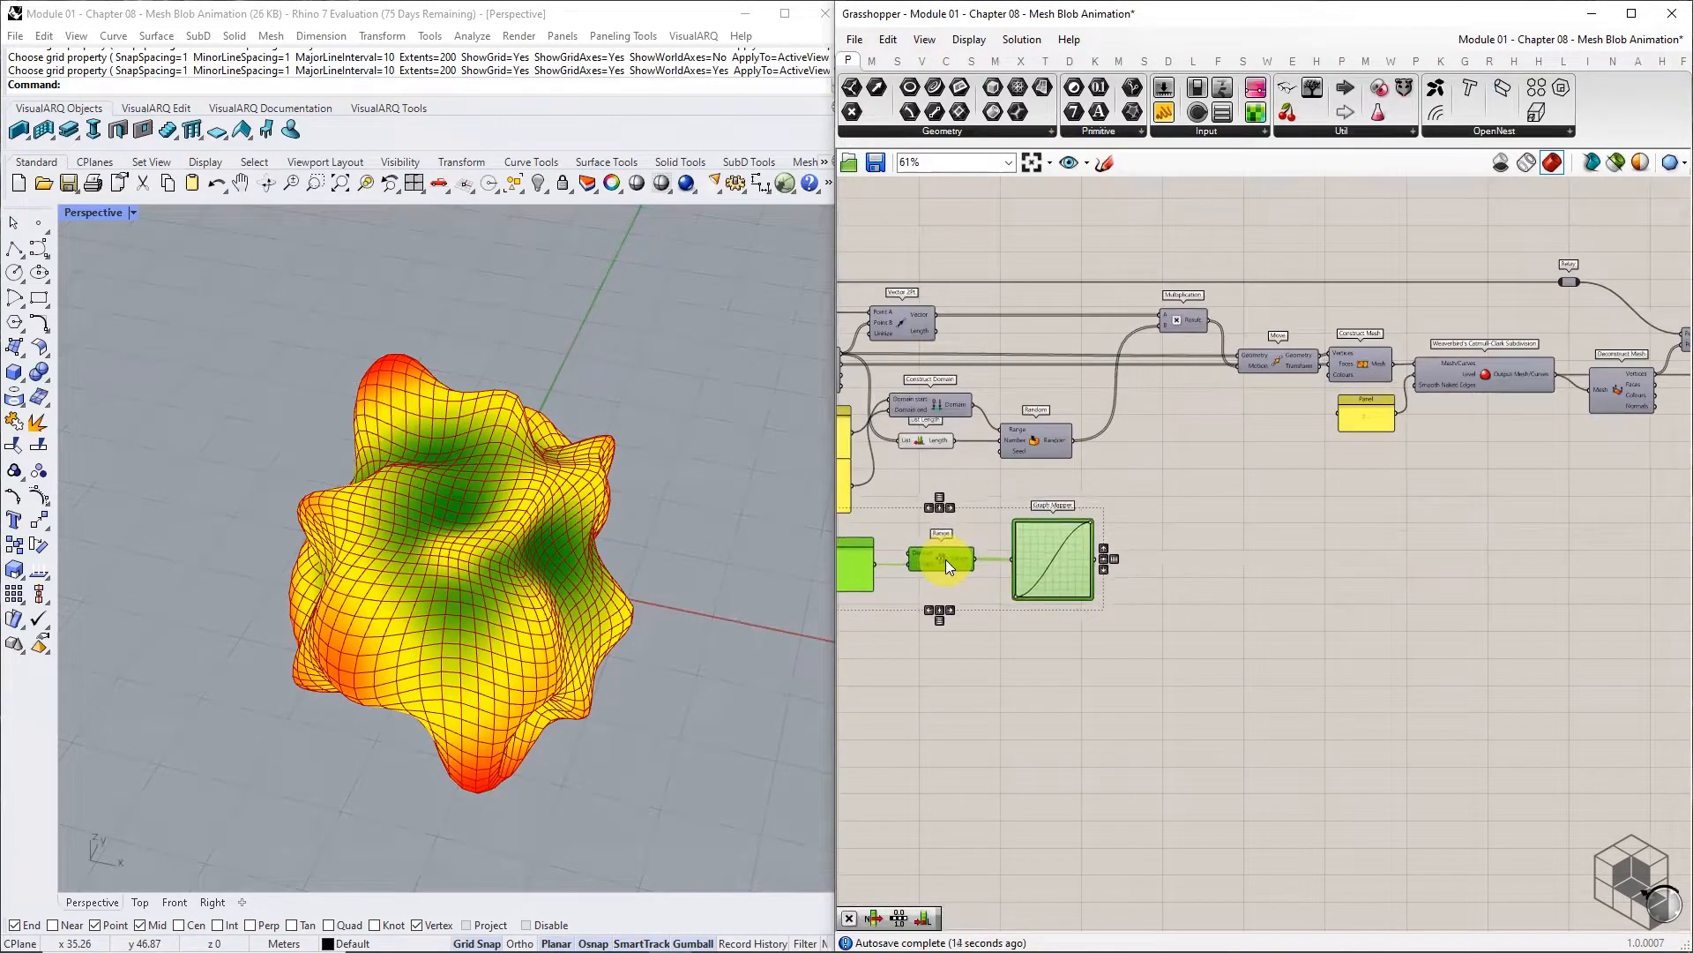
right_drag(946, 559, 1254, 539)
scroll(1266, 540, up, 3)
right_drag(1502, 585, 1345, 633)
click(1445, 654)
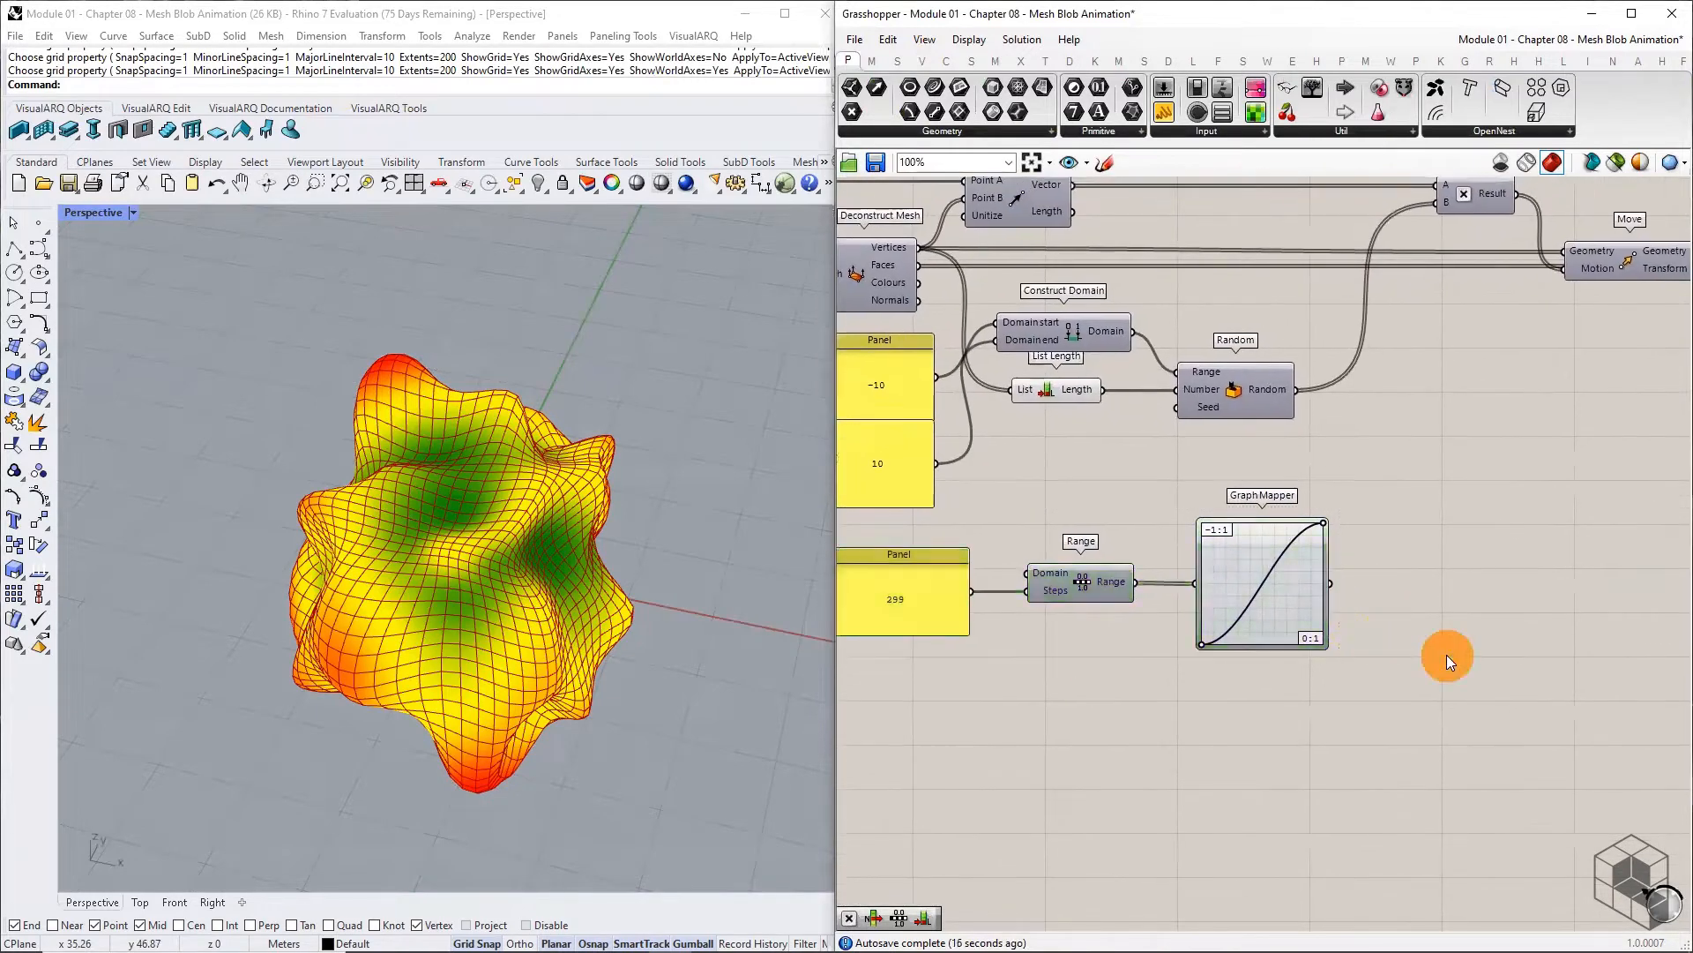
right_drag(1519, 627, 1412, 631)
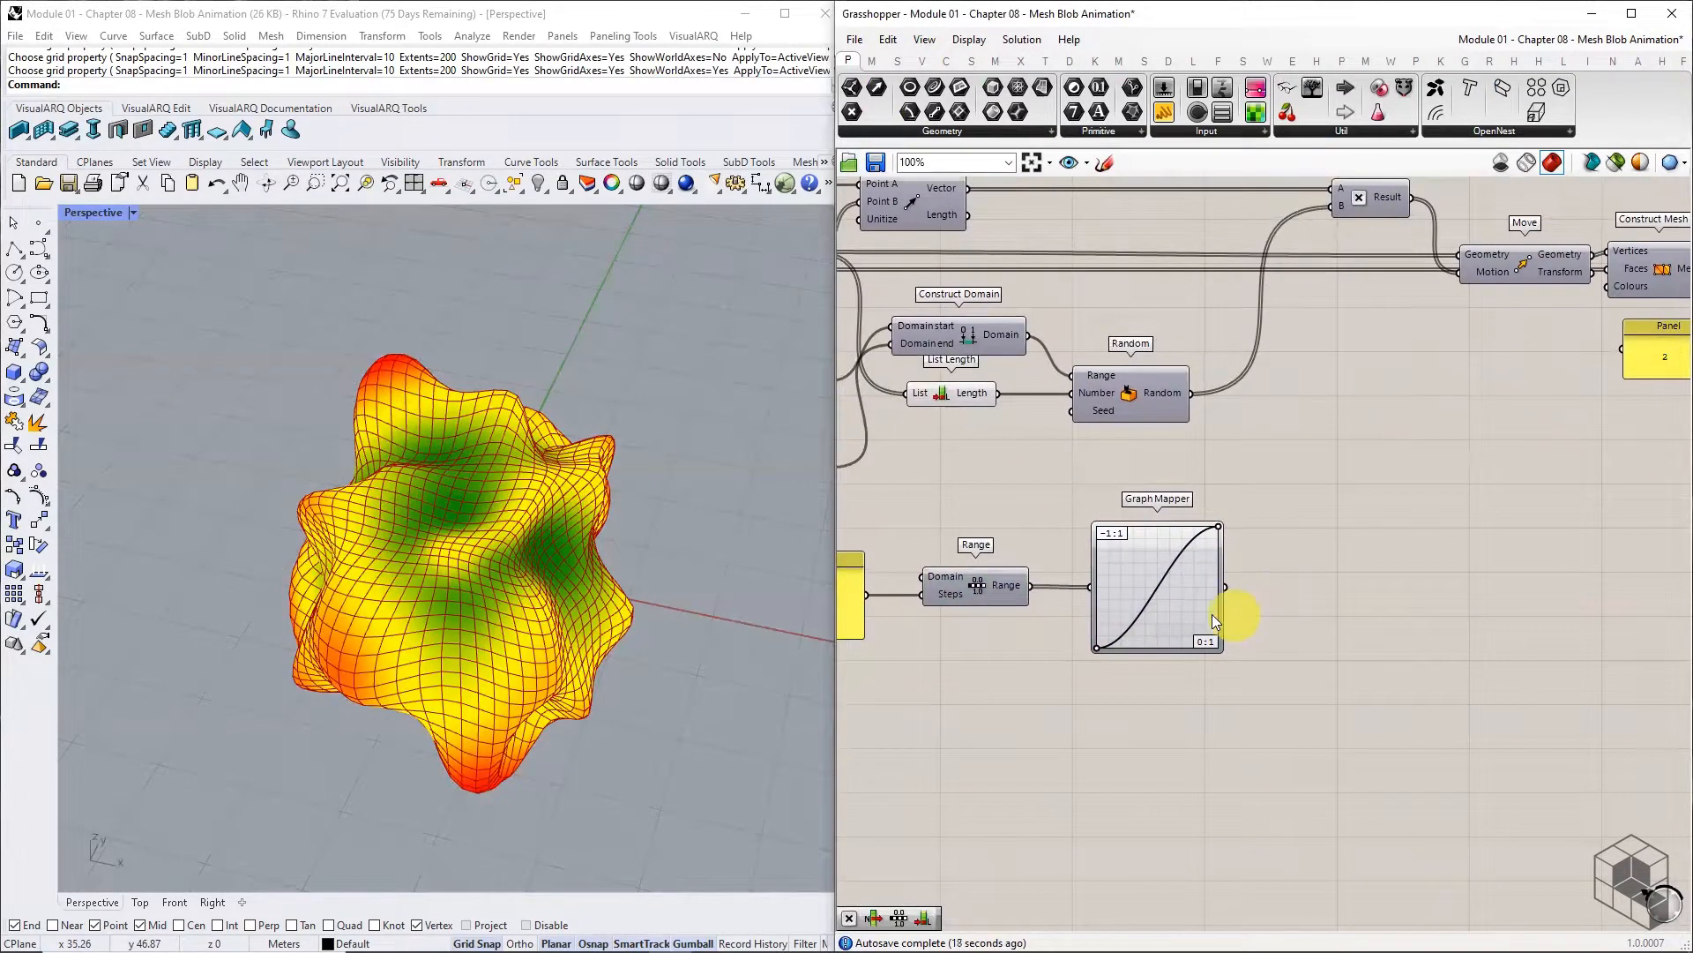
Sketch the domain labels 0 and 1 below the Graph Mapper and -1 and 1 along its vertical side
click(1104, 162)
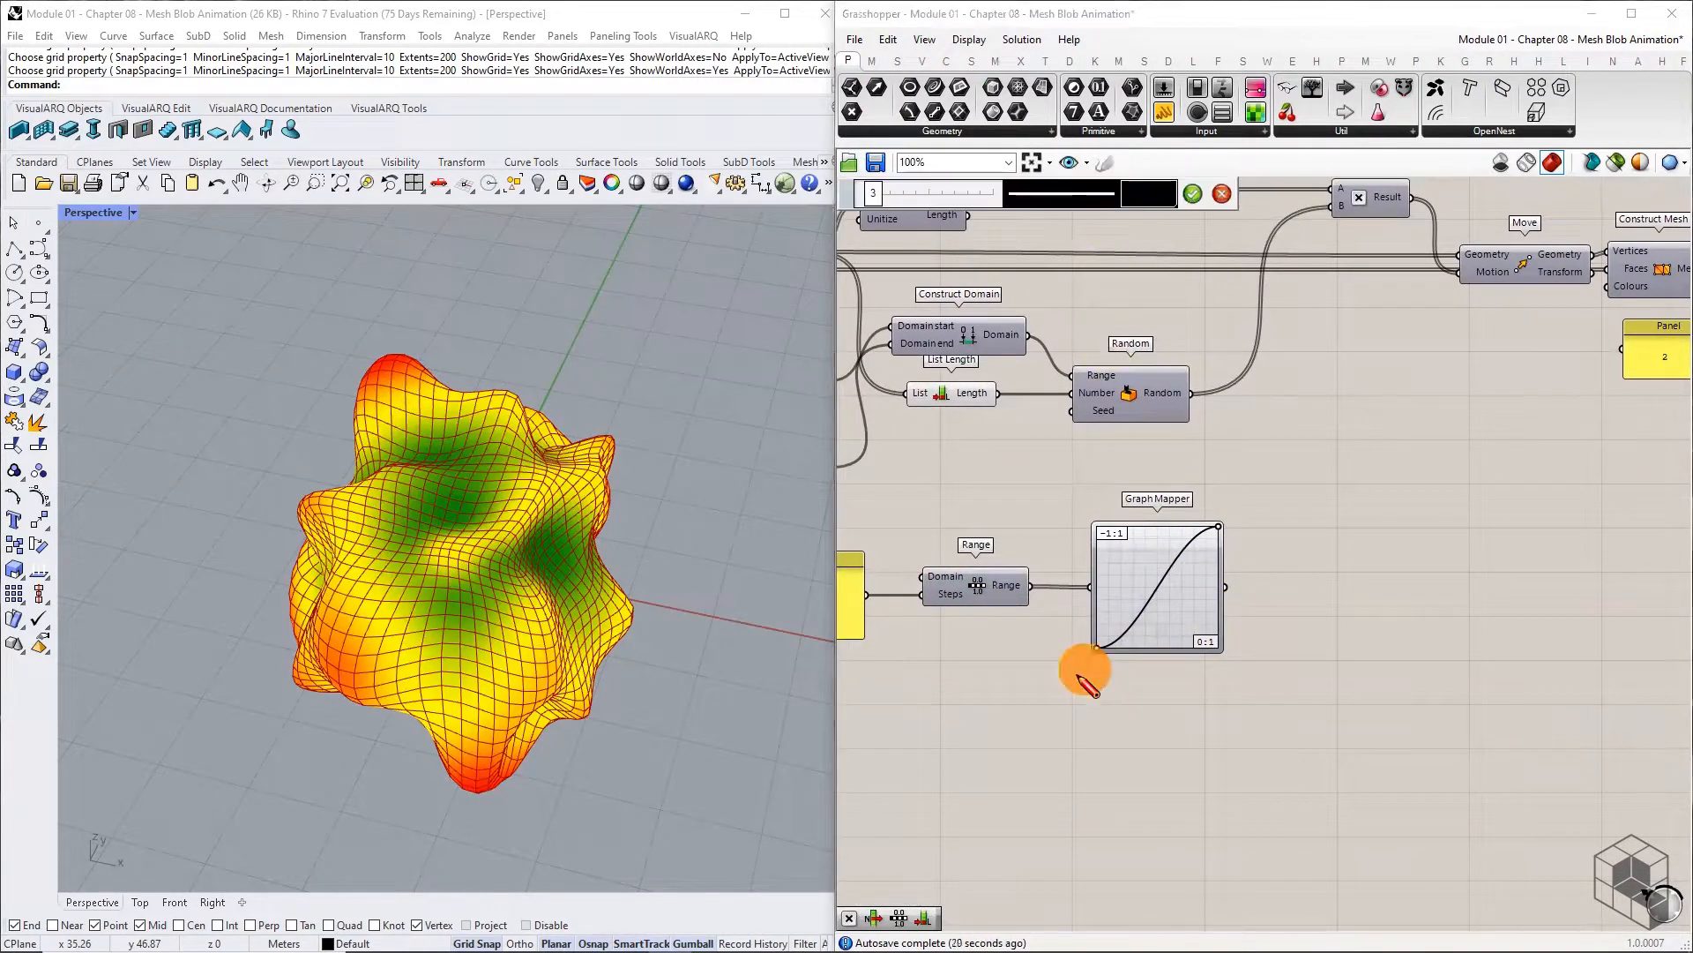
drag(1216, 666, 1216, 690)
drag(1030, 647, 1055, 658)
drag(1055, 526, 1055, 552)
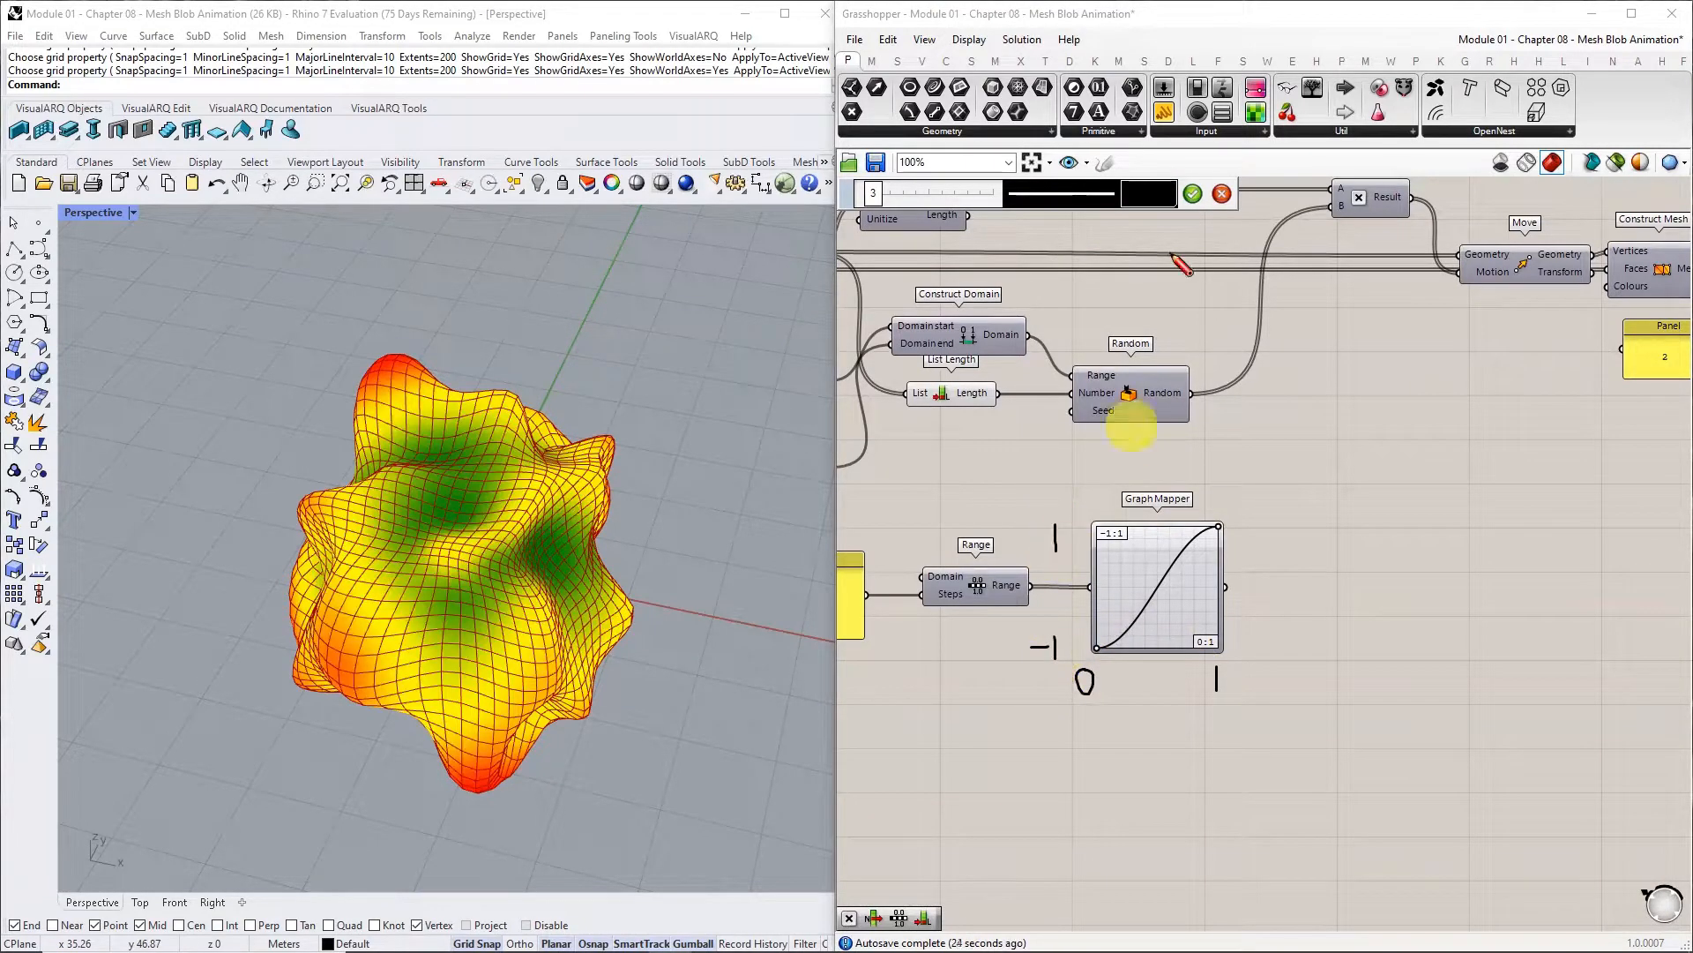
click(1192, 195)
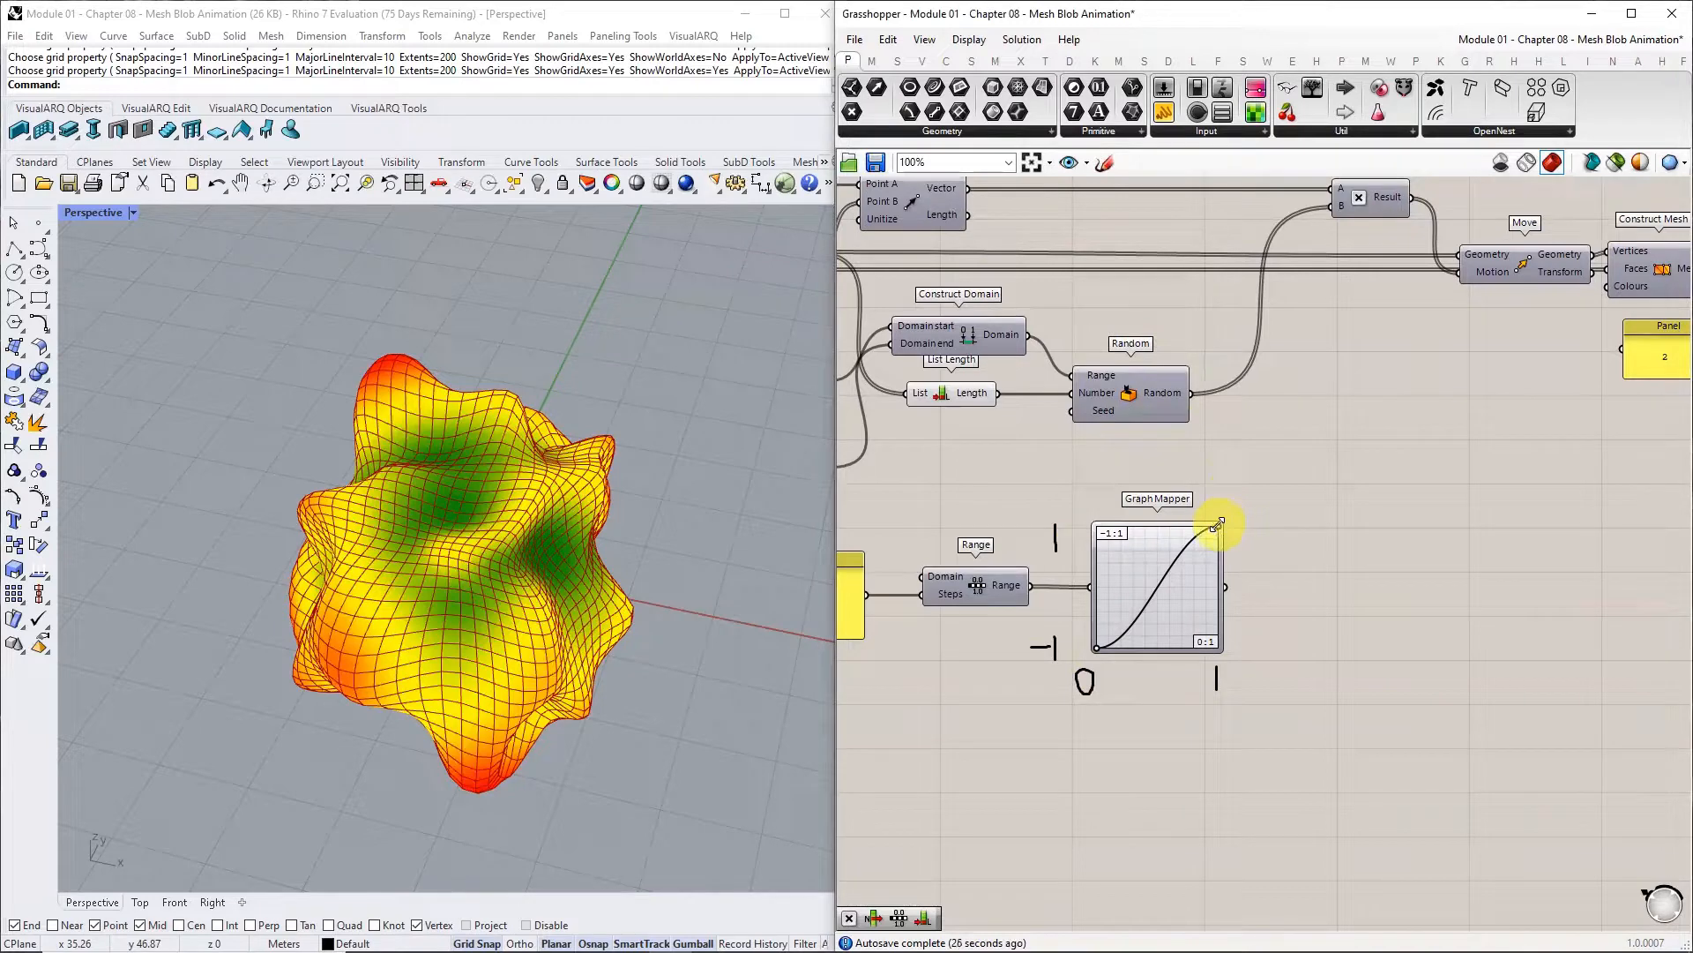
Shorten the Graph Mapper's sine period with its upper handle so the curve makes two full waves
drag(1159, 529, 1127, 527)
scroll(1172, 619, up, 3)
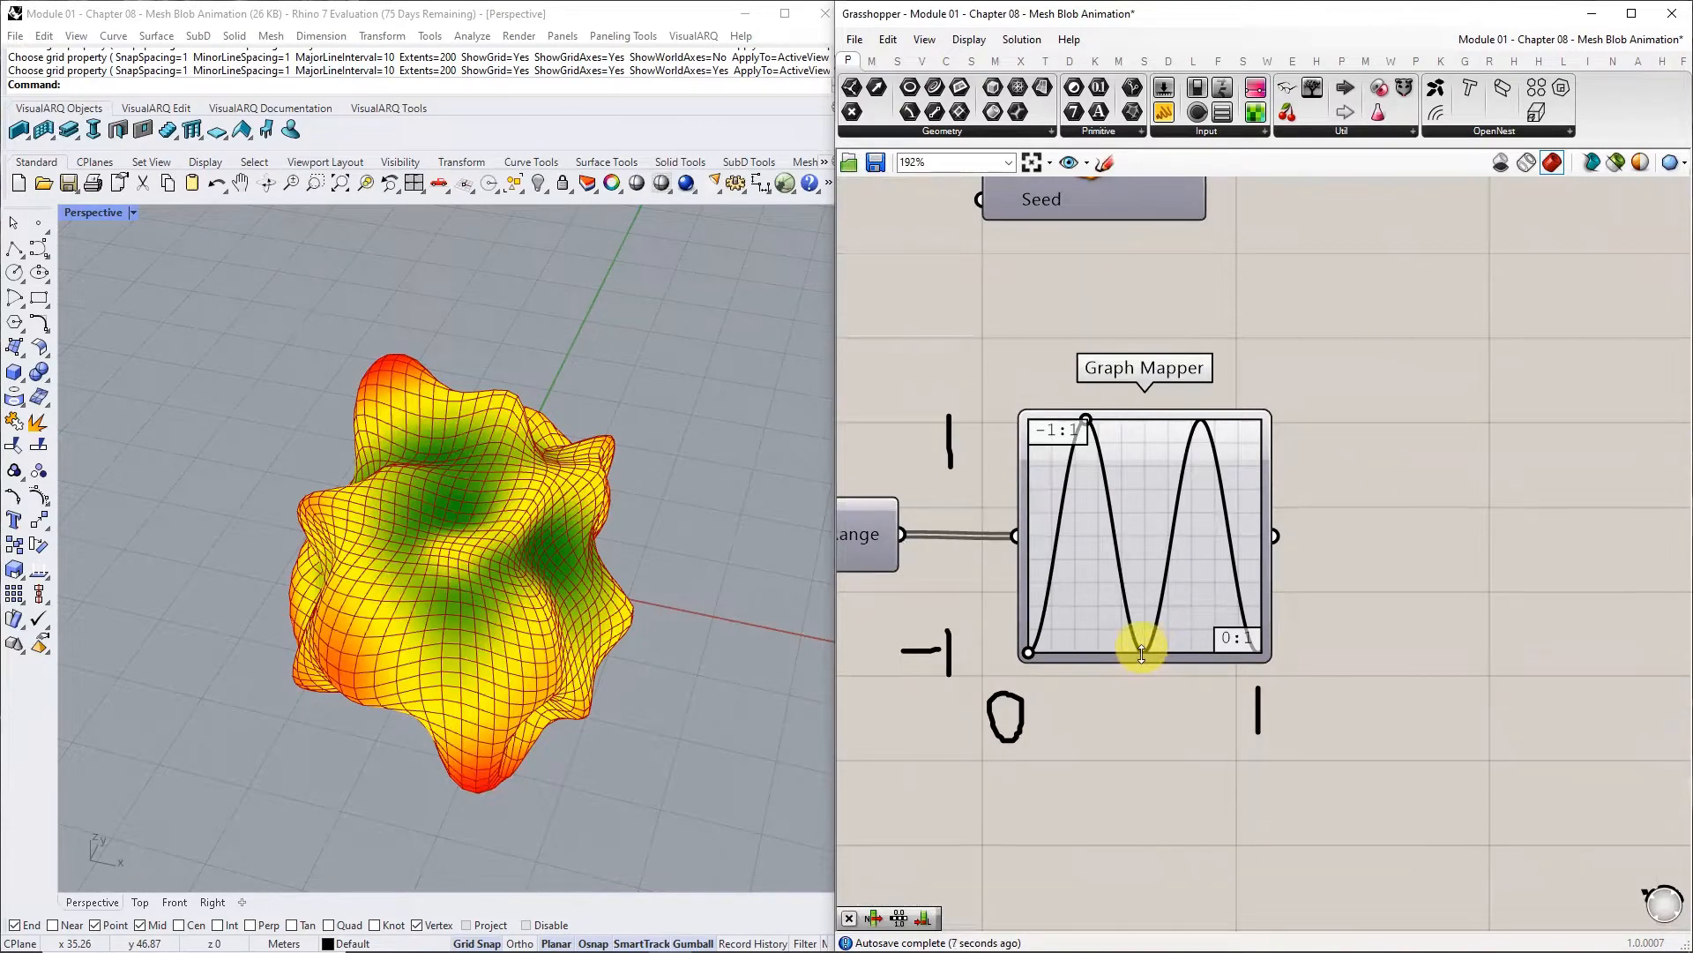
scroll(1157, 675, down, 3)
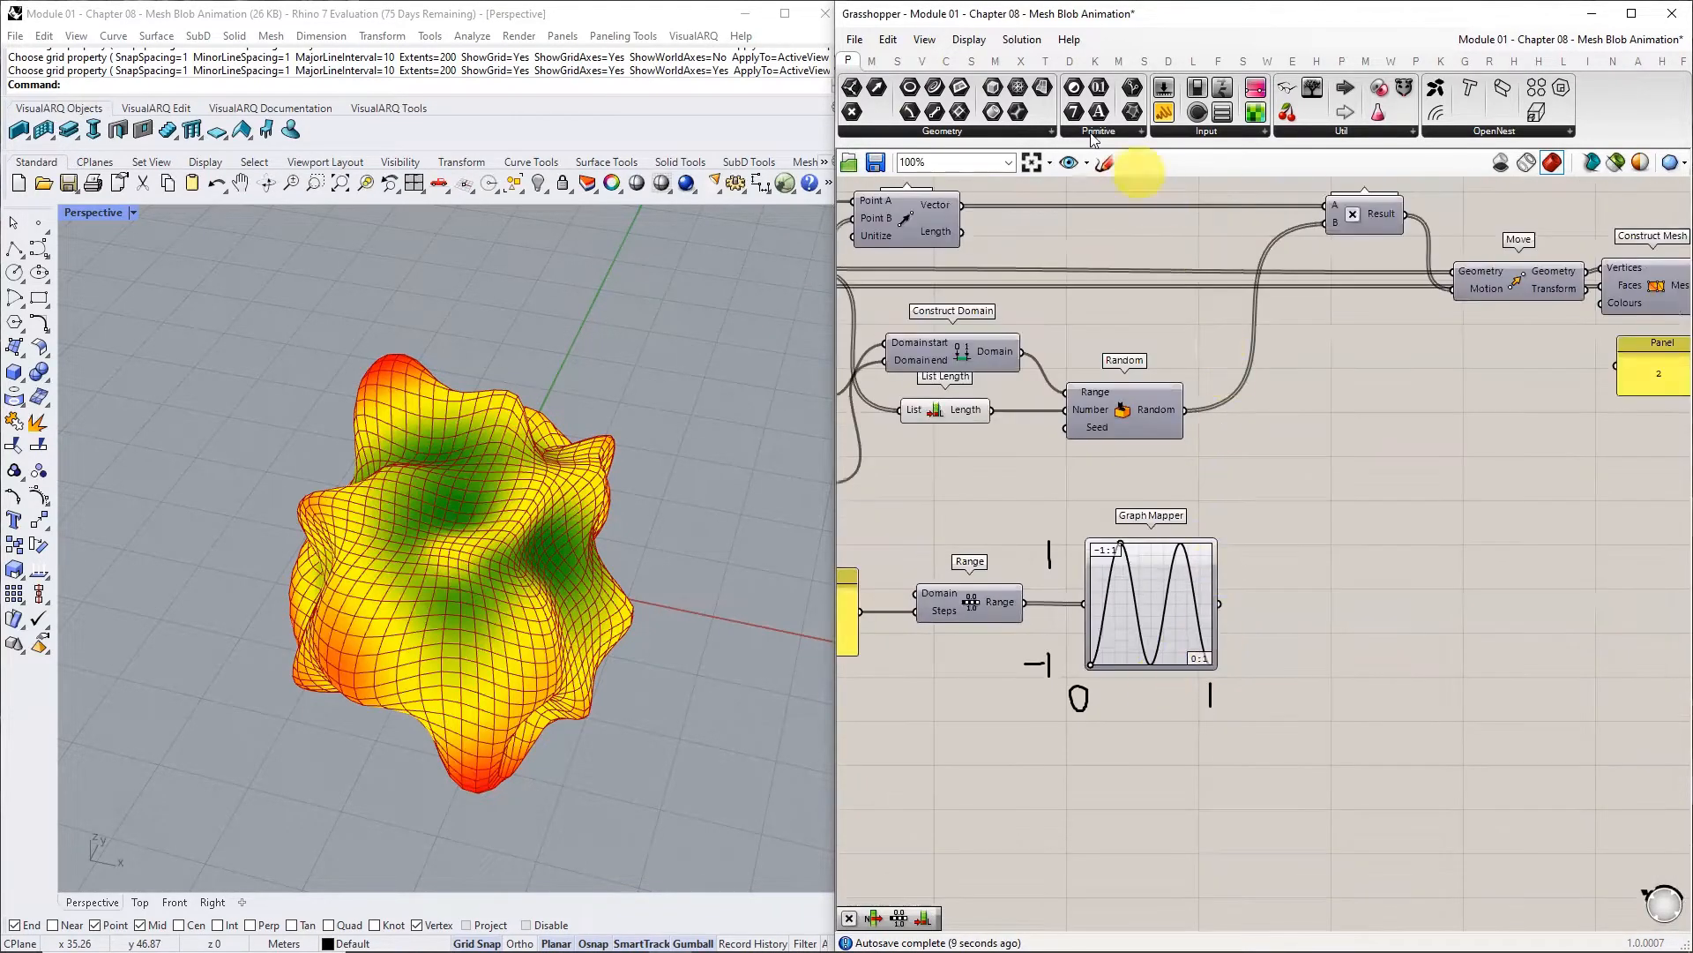
Add a List Item component after the Graph Mapper and connect the Graph Mapper output to its List input
click(897, 60)
click(976, 131)
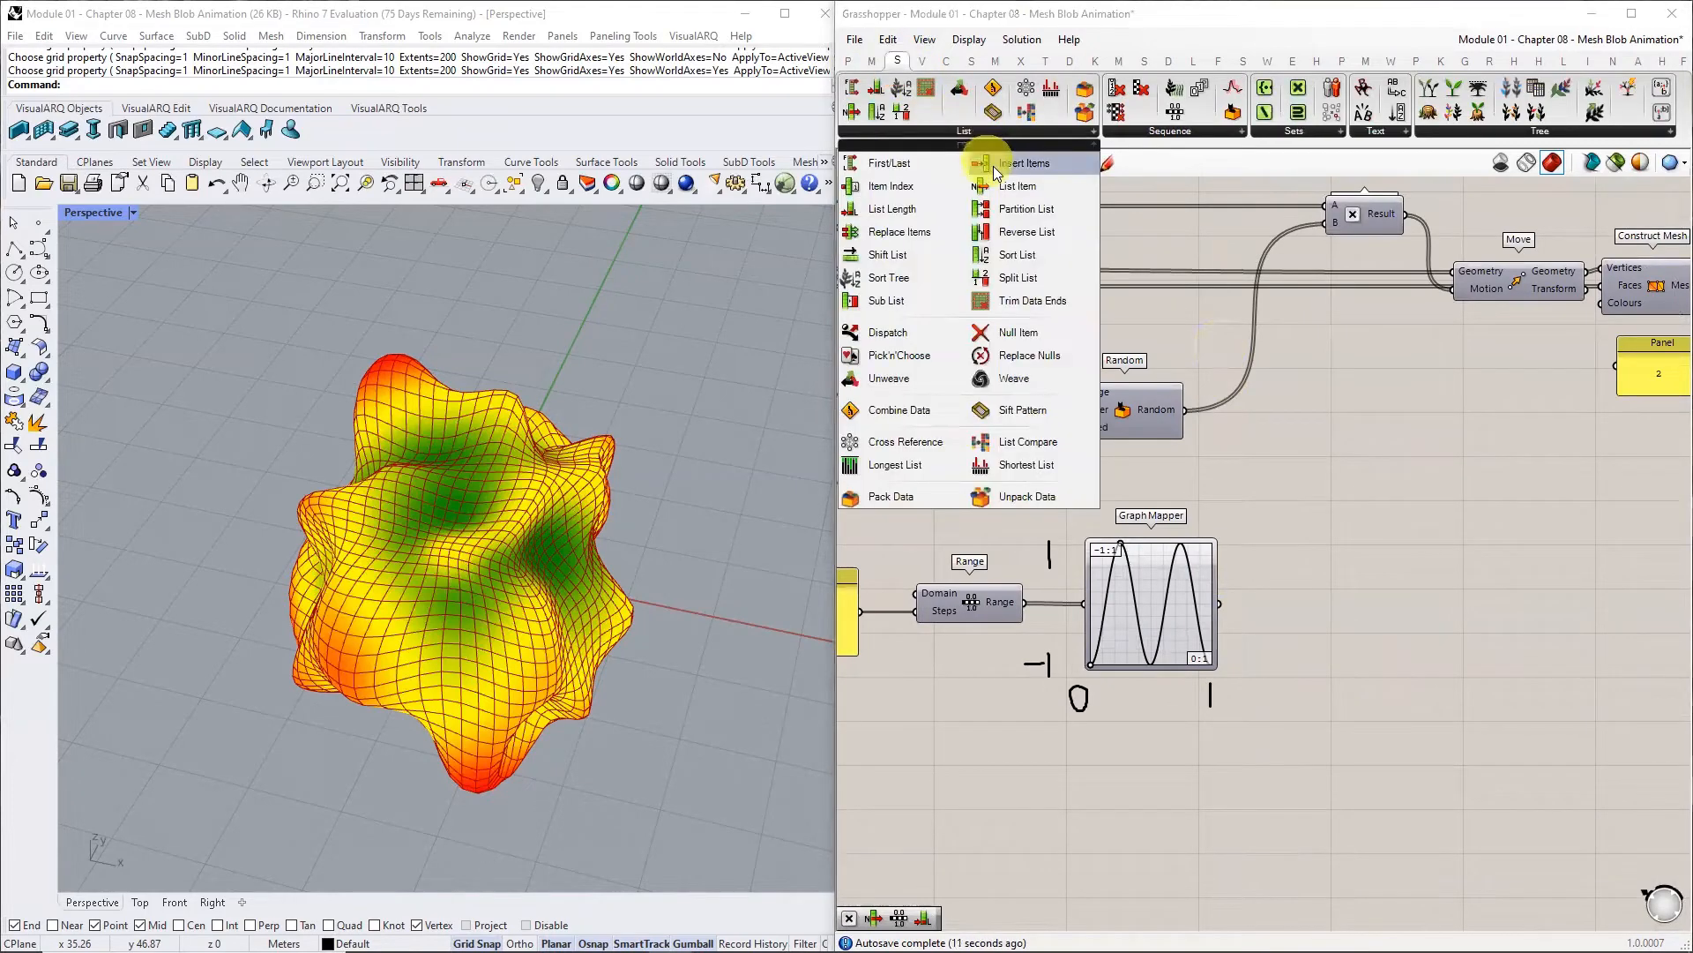
click(1017, 186)
click(1343, 607)
drag(1220, 603, 1341, 616)
Add an integer Number Slider below the Graph Mapper and connect it to the List Item's Index input
click(847, 59)
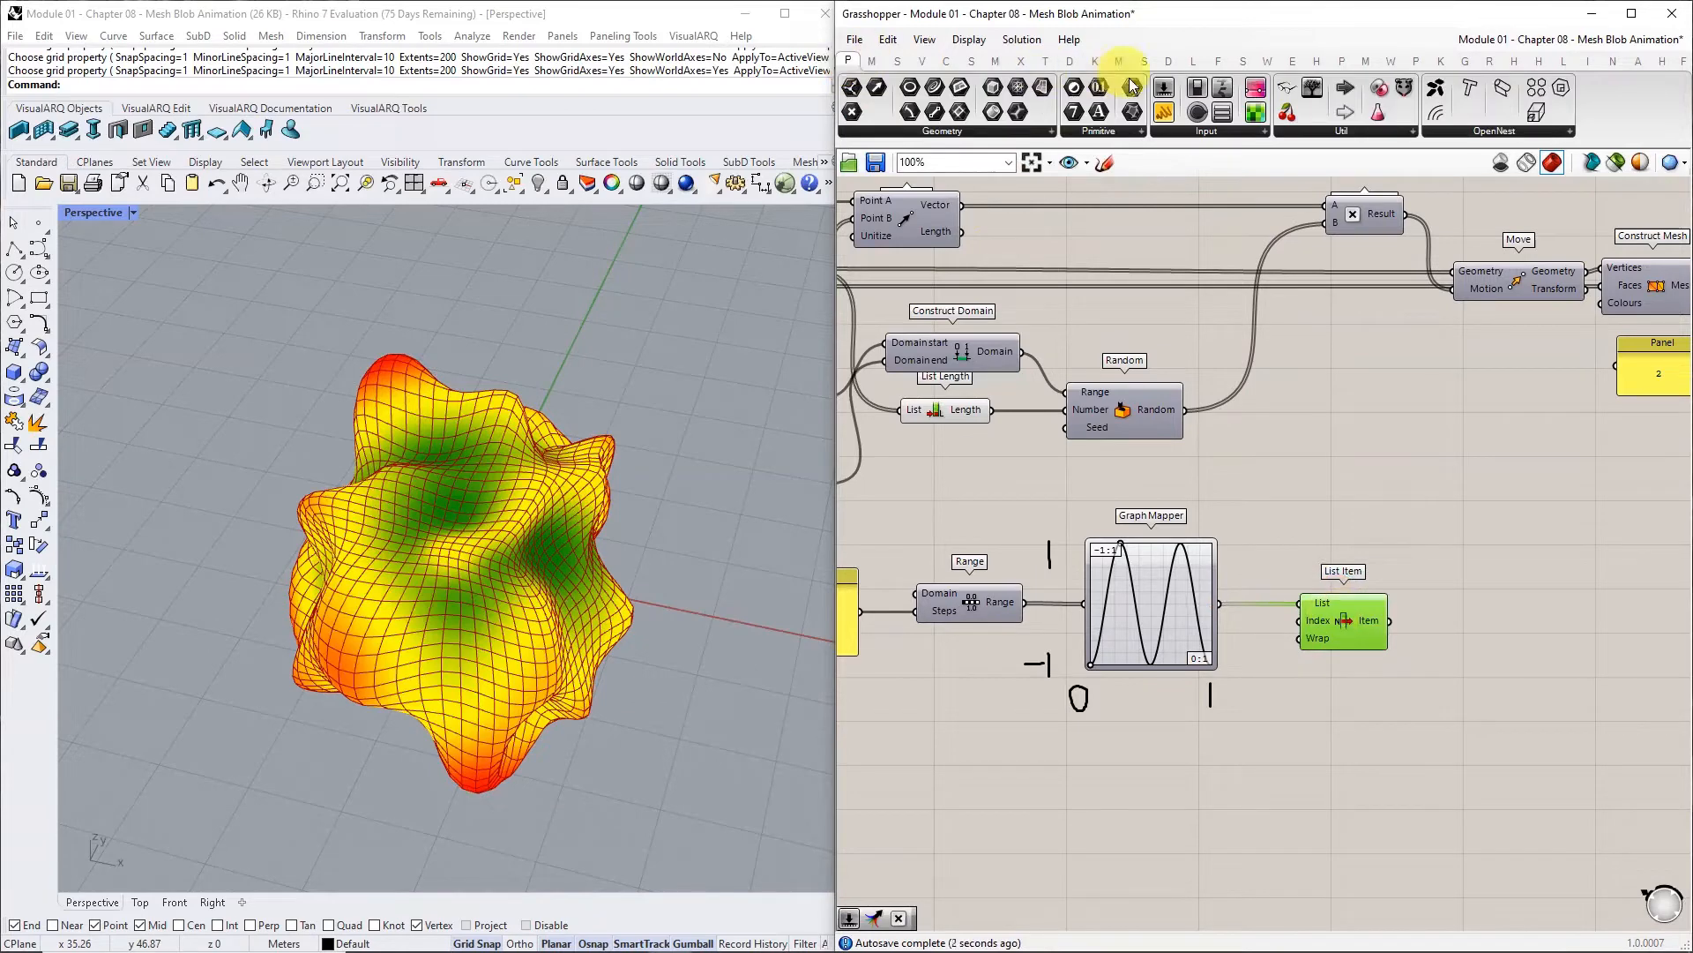
drag(1159, 208, 1148, 774)
right_click(1179, 773)
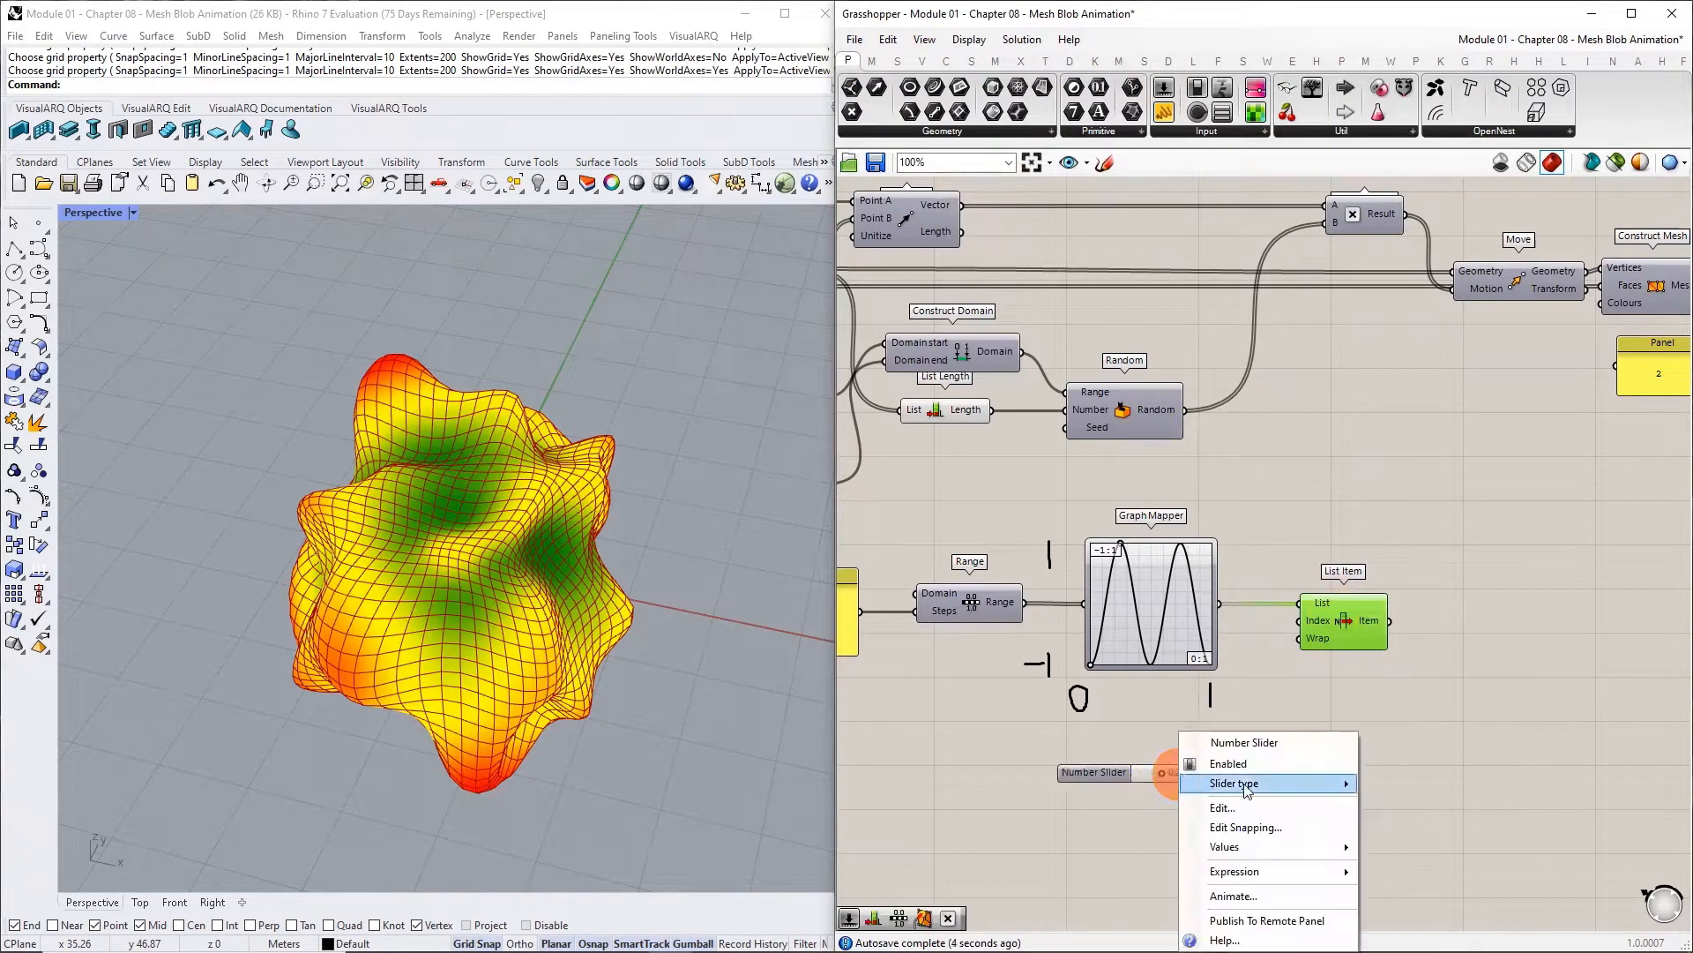
click(1393, 798)
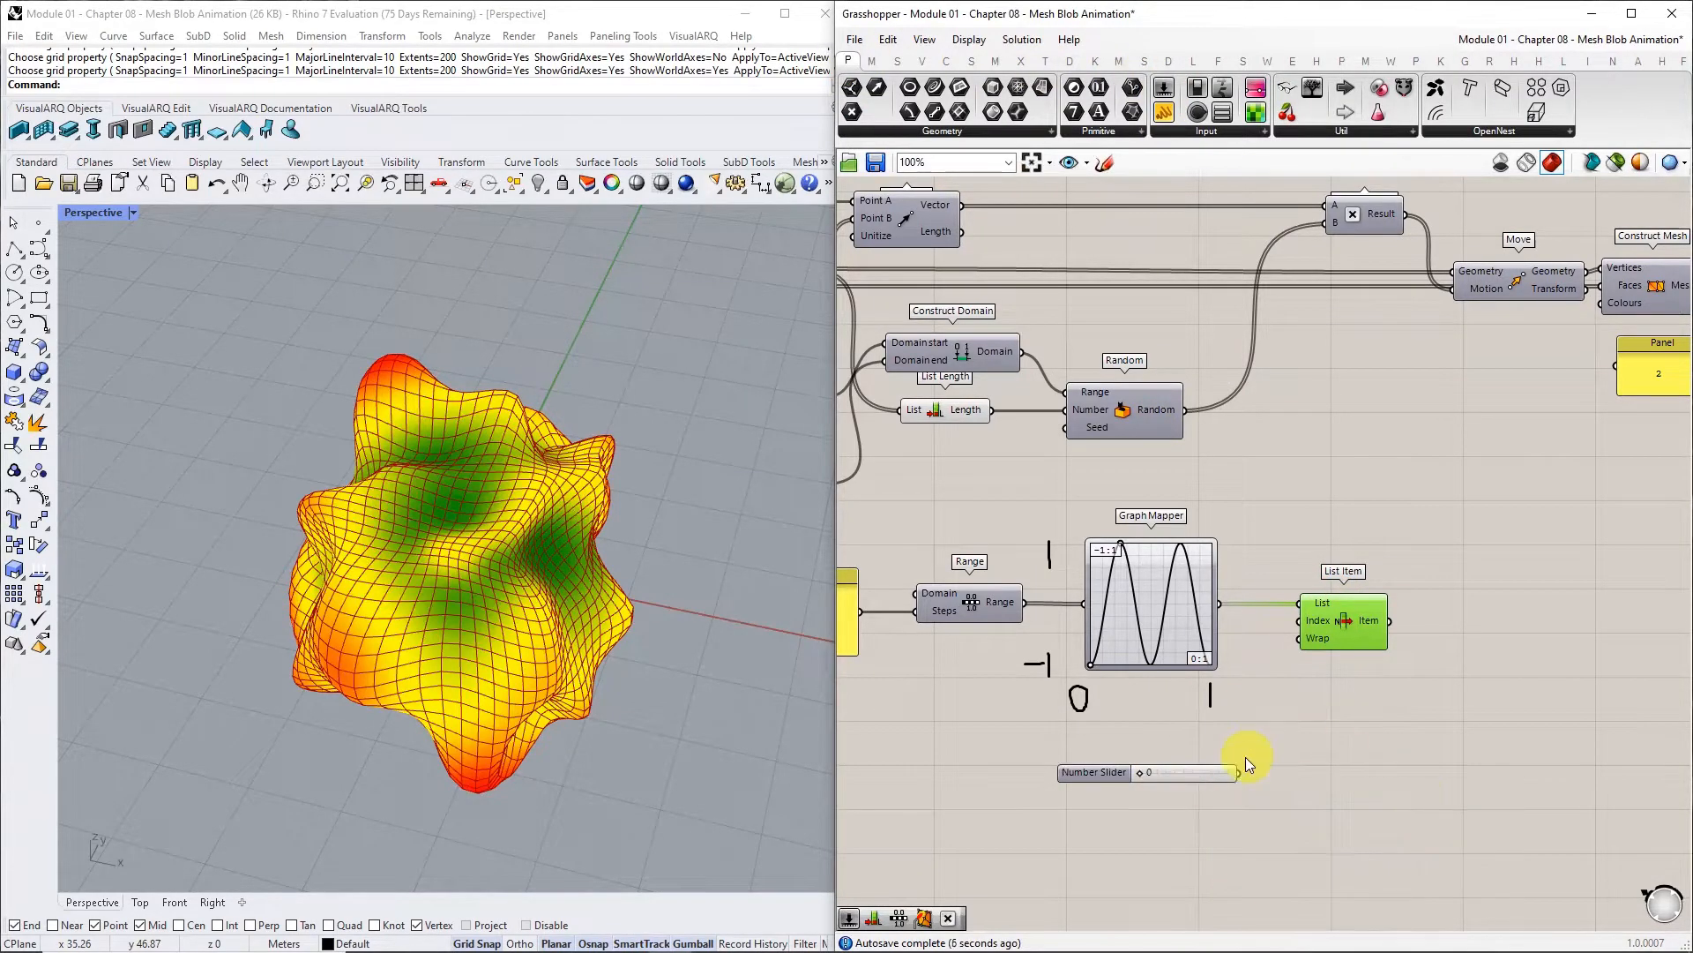
Add a third input, C, to the Multiplication component and connect the List Item output to it
scroll(1341, 211, up, 8)
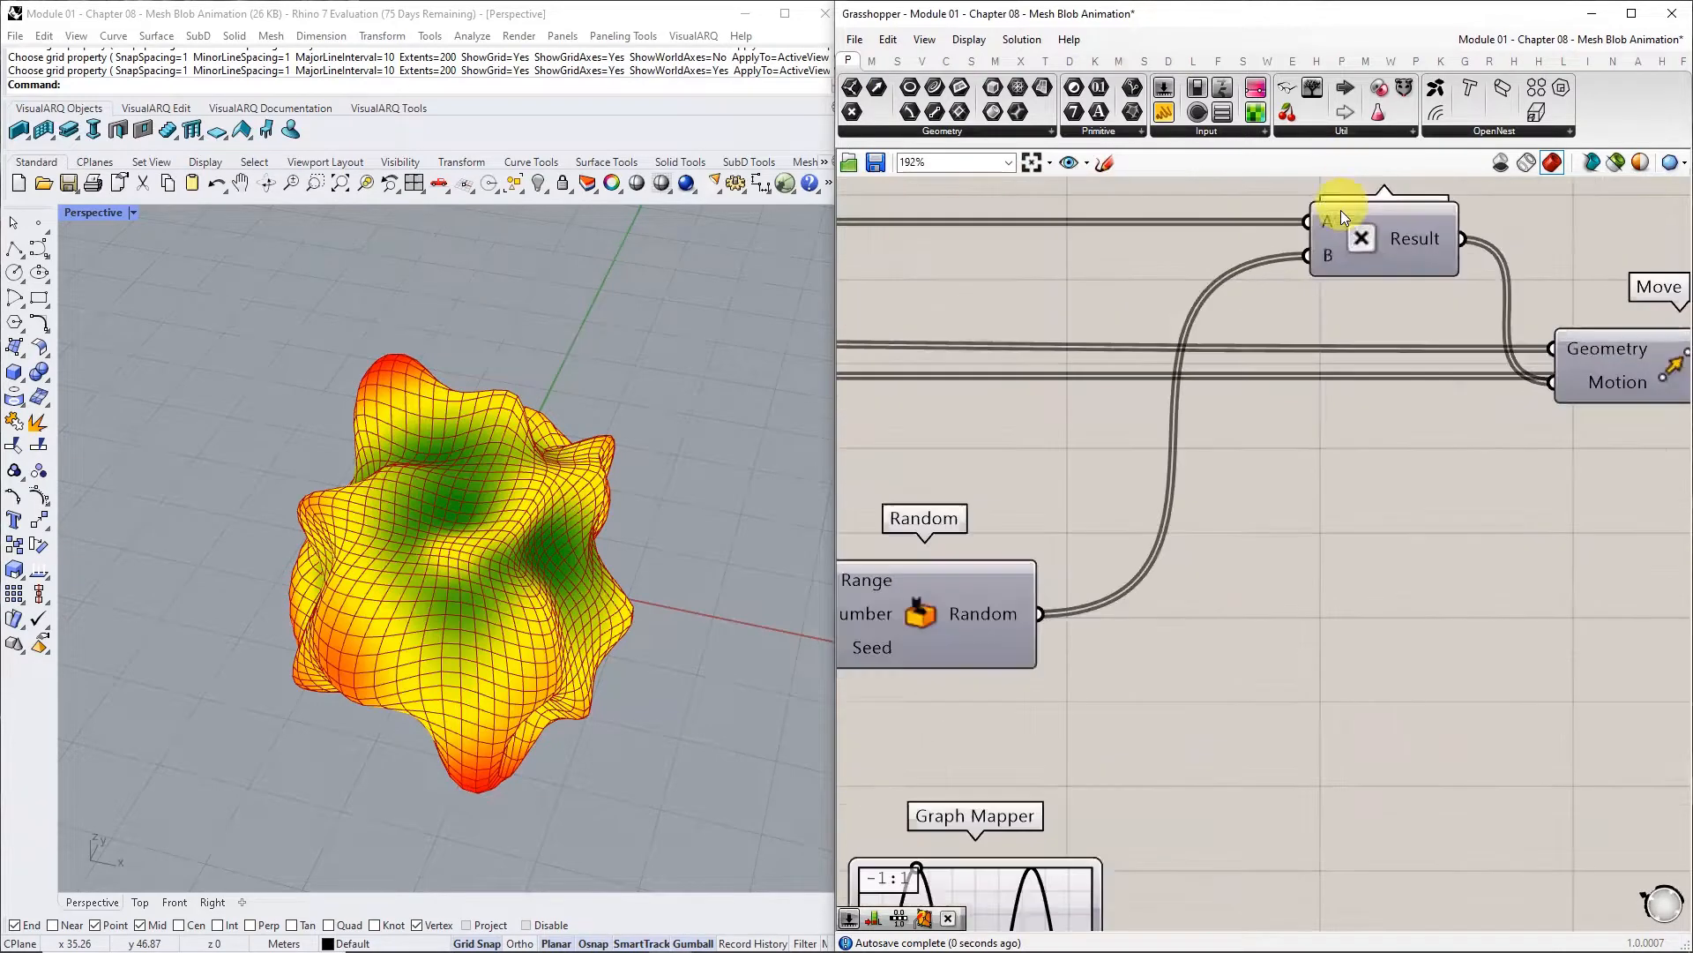
click(1336, 275)
scroll(1338, 349, down, 6)
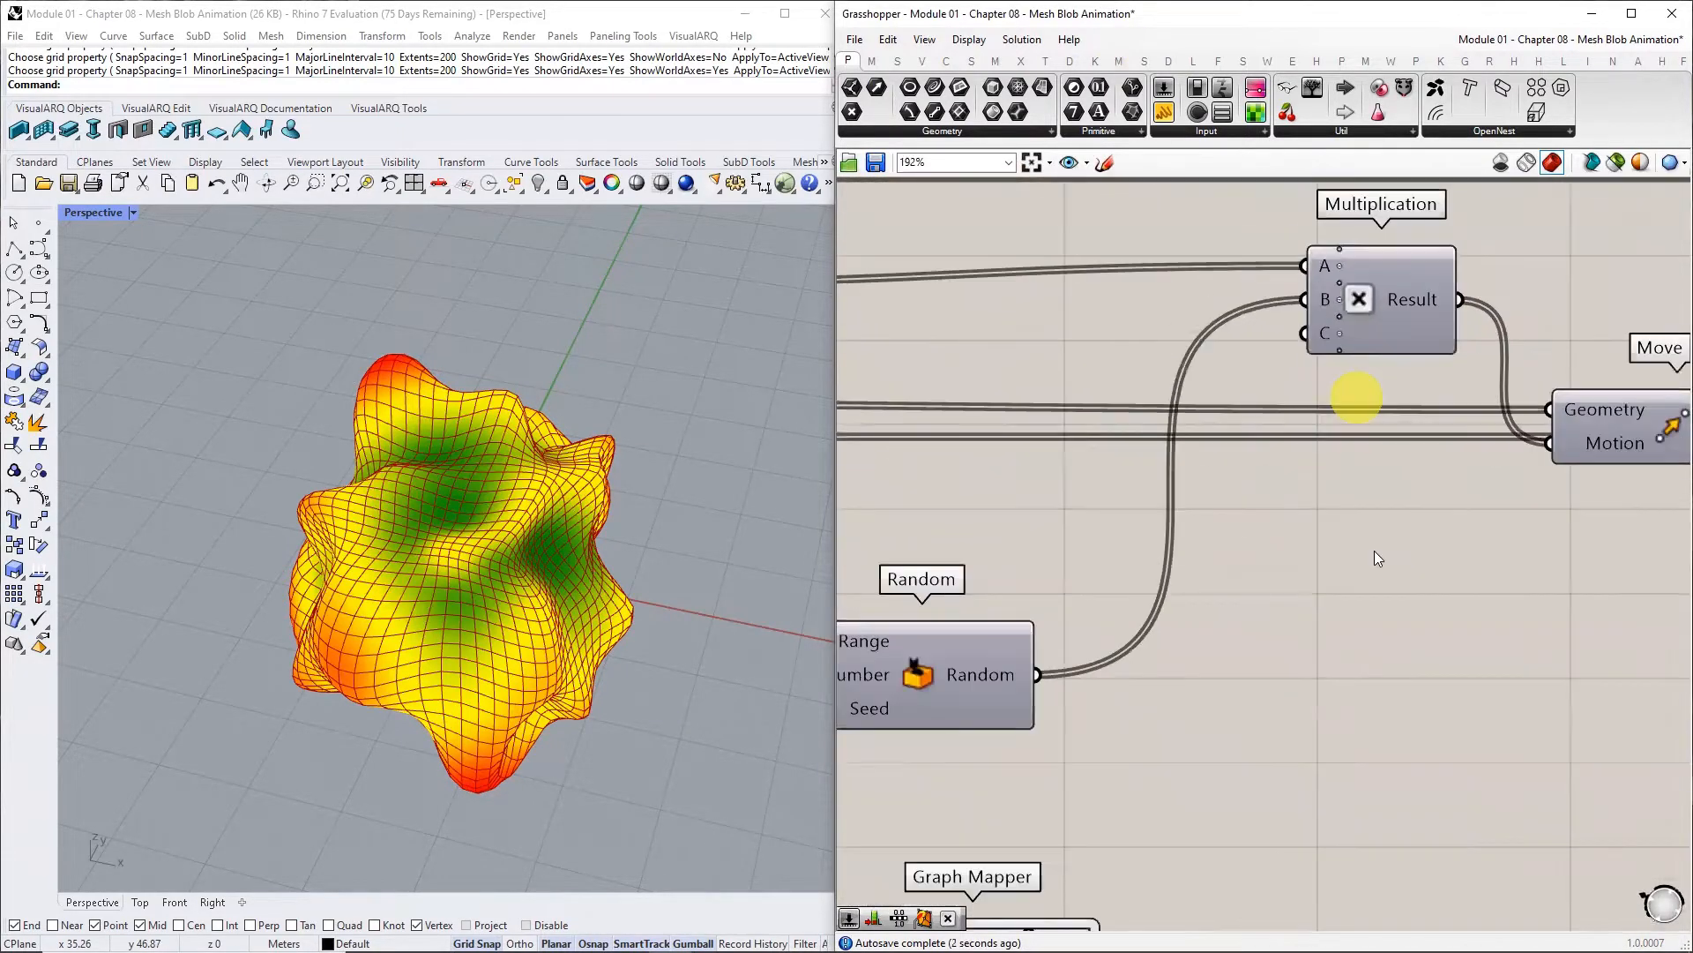
right_drag(1393, 692, 1274, 339)
scroll(1289, 494, down, 3)
drag(1294, 644, 1233, 257)
right_drag(1228, 634, 1304, 601)
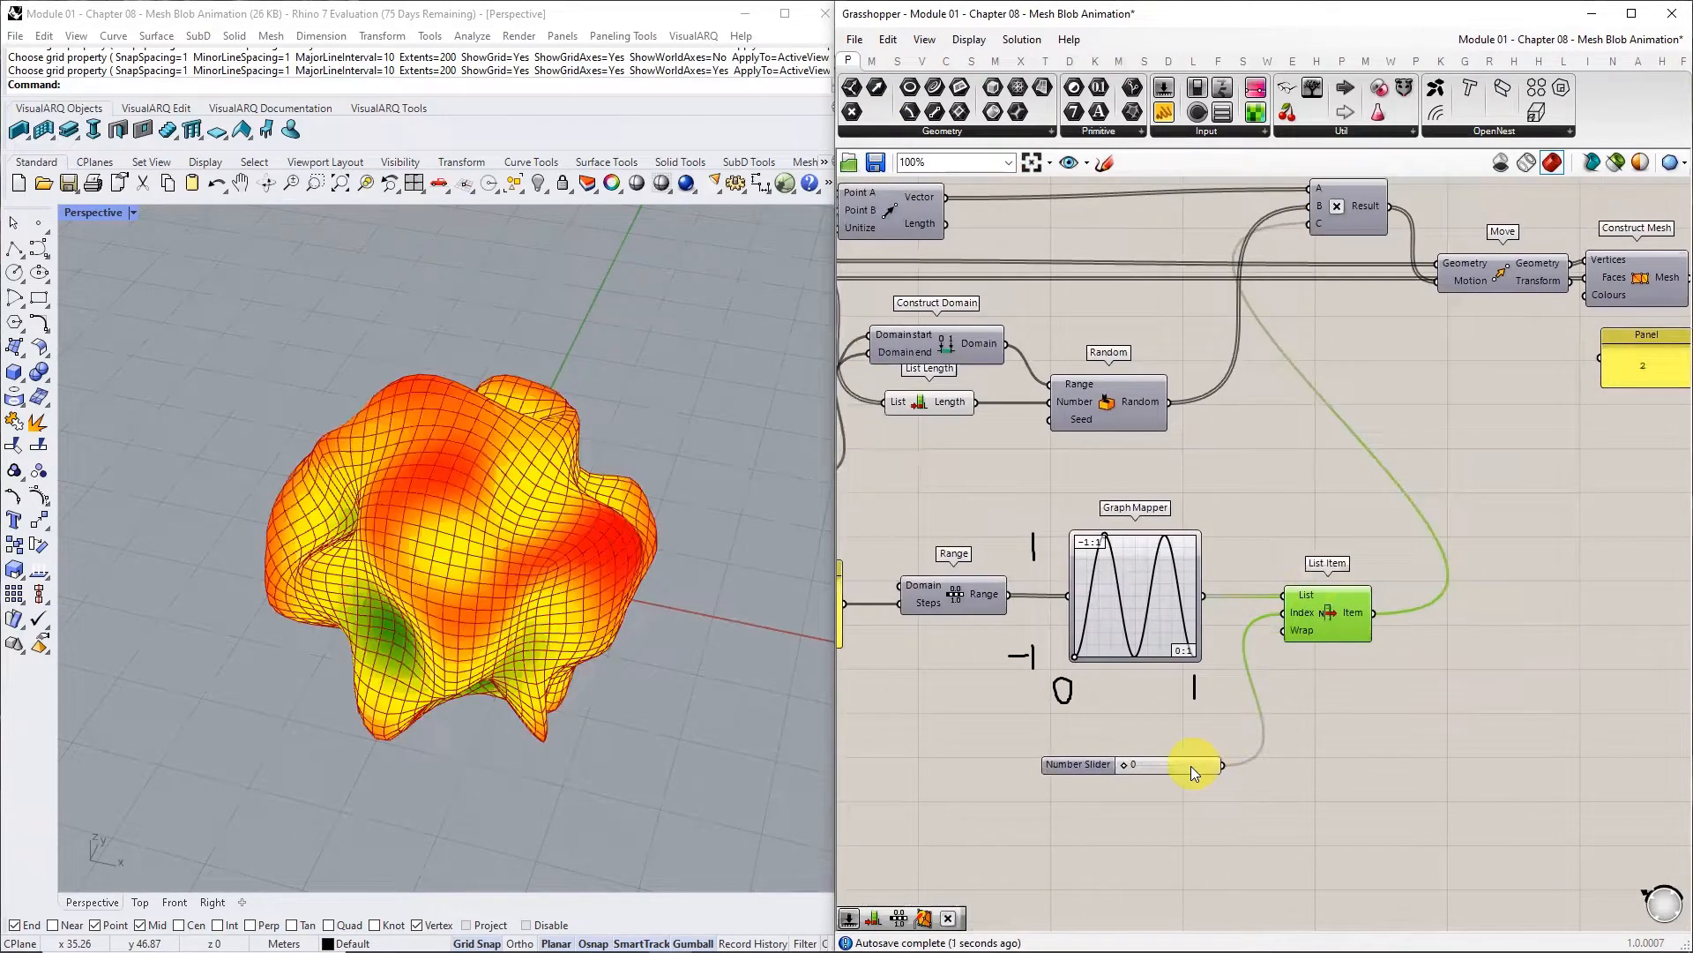
Rename the number slider feeding the List Item index as Animaton
click(1164, 770)
scroll(1164, 771, up, 4)
right_click(1250, 714)
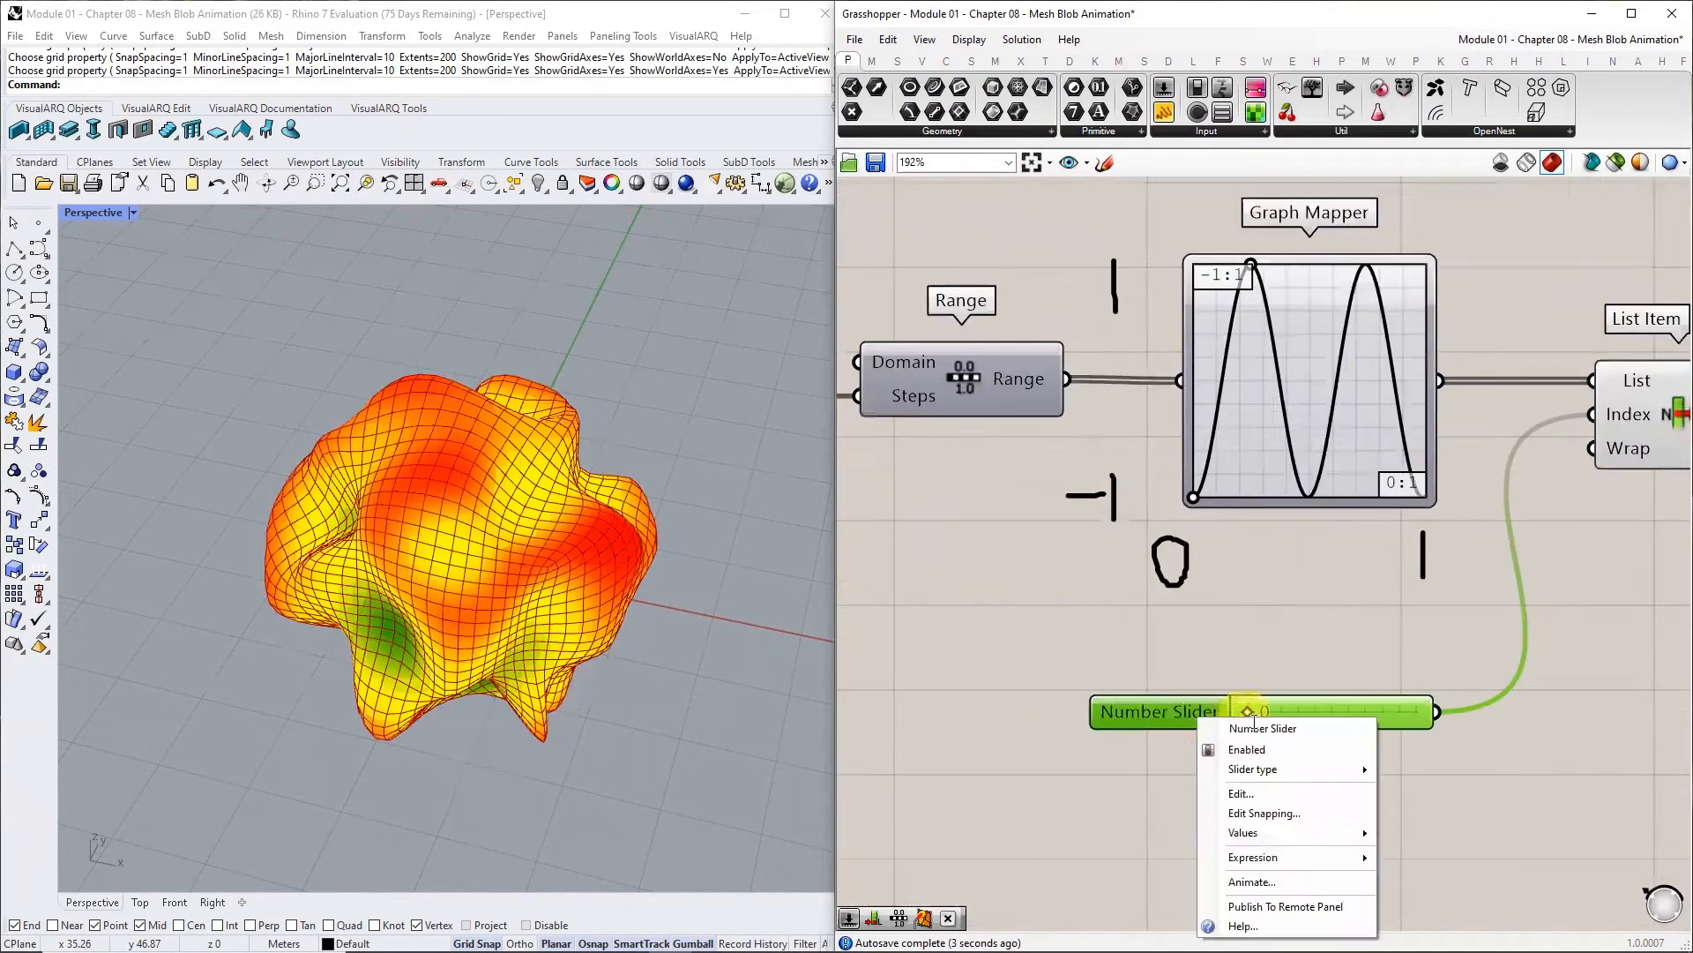
text(Animaton)
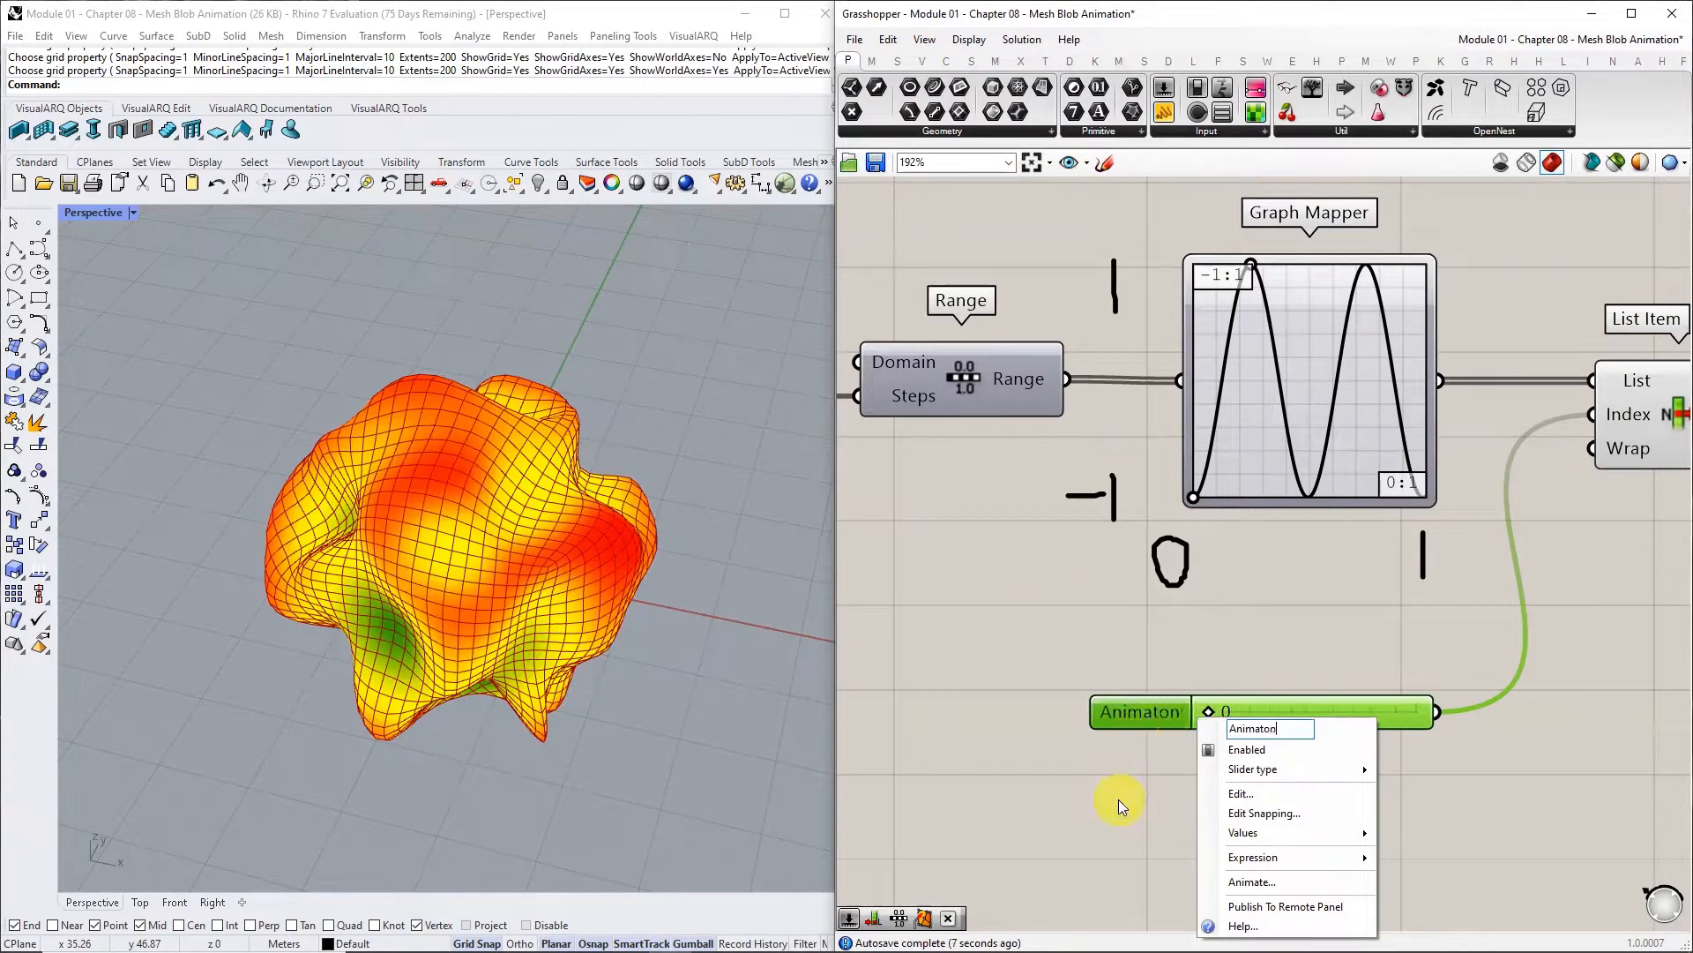
click(1118, 799)
Put the renamed slider in its own group, colour the group blue and give it a blob outline
click(1279, 711)
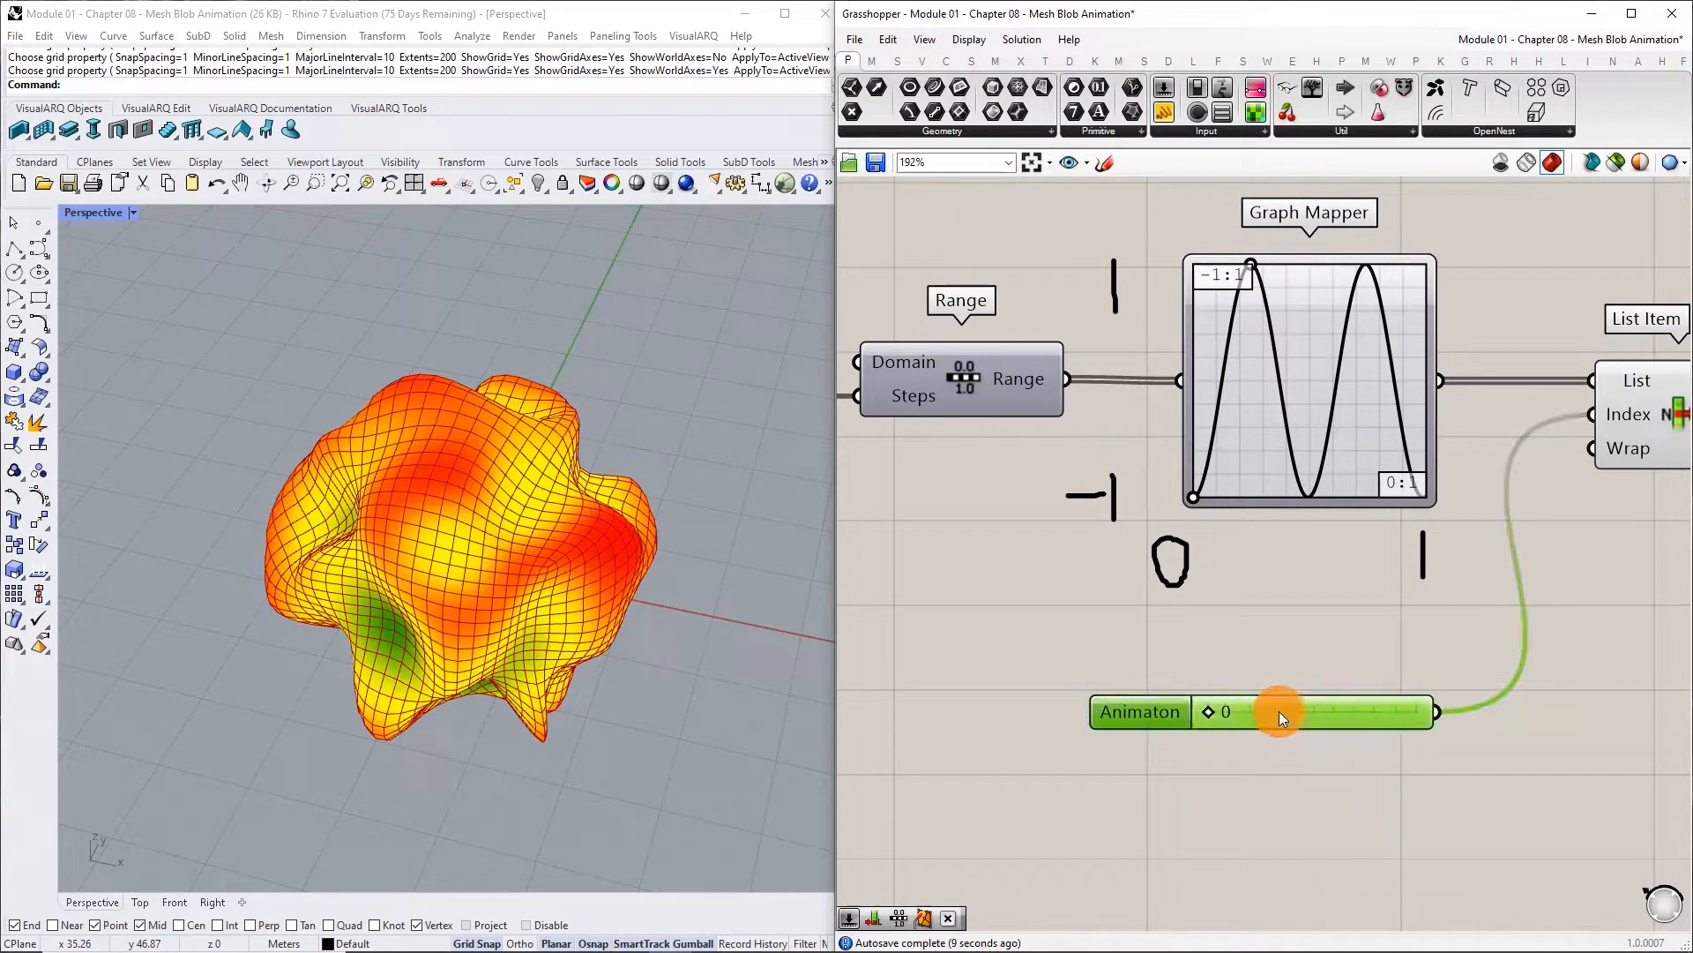
middle_click(1302, 710)
click(1303, 661)
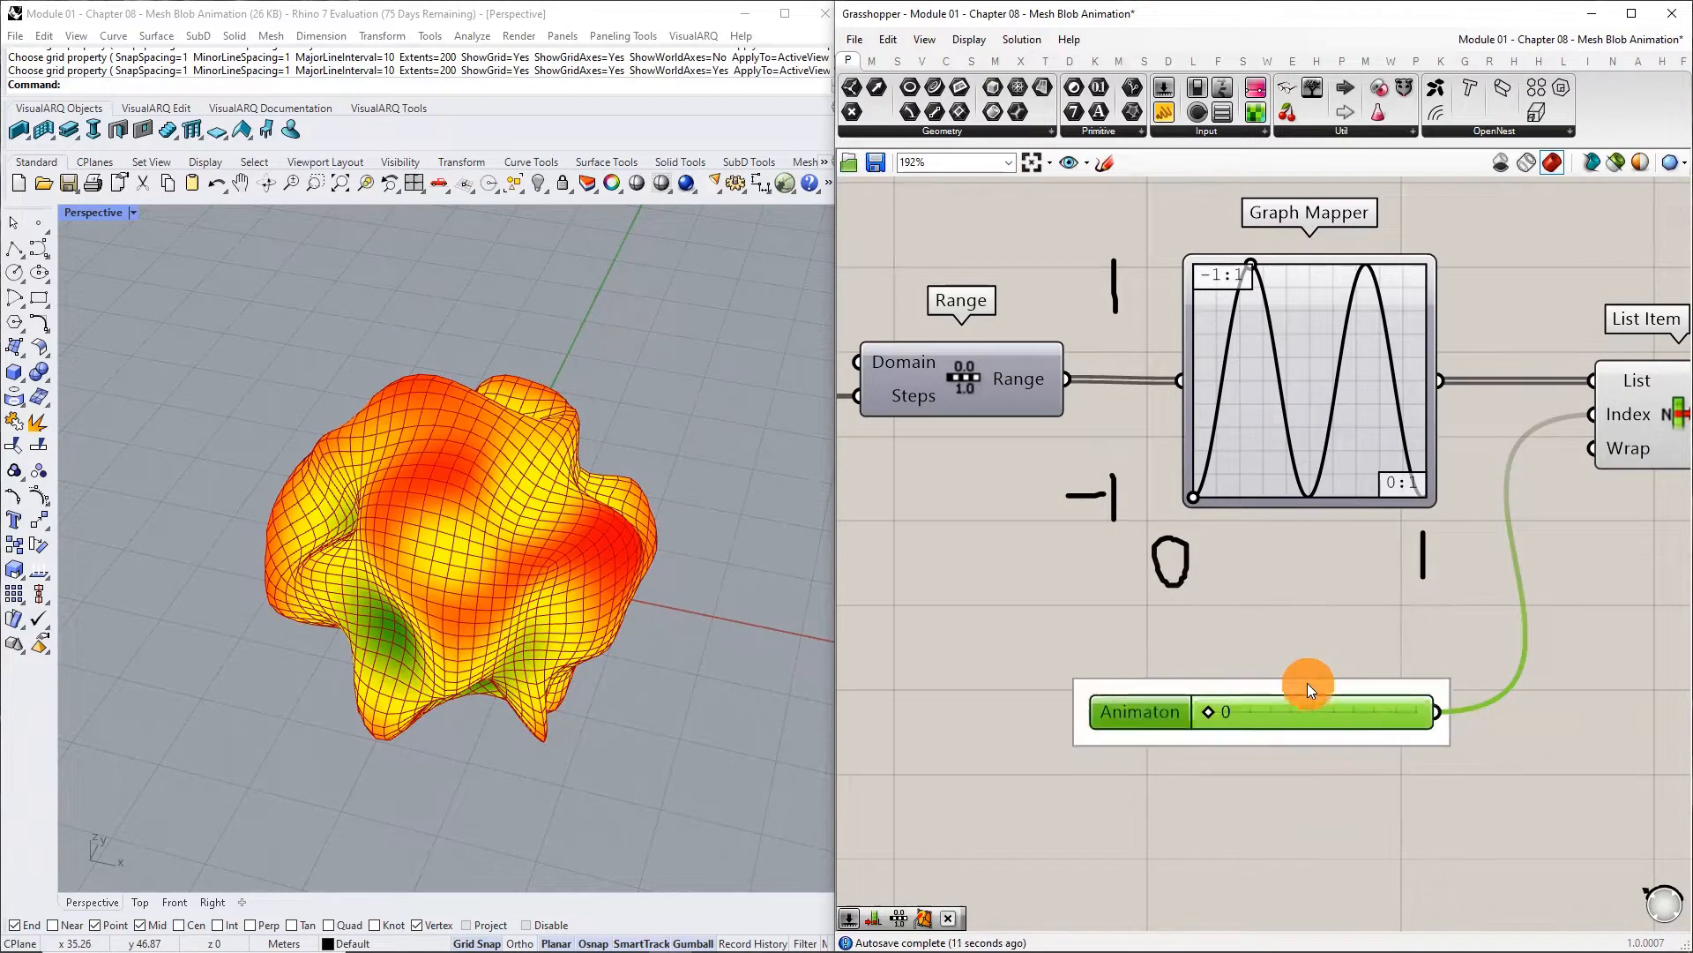
right_click(1307, 682)
mouse_move(1391, 876)
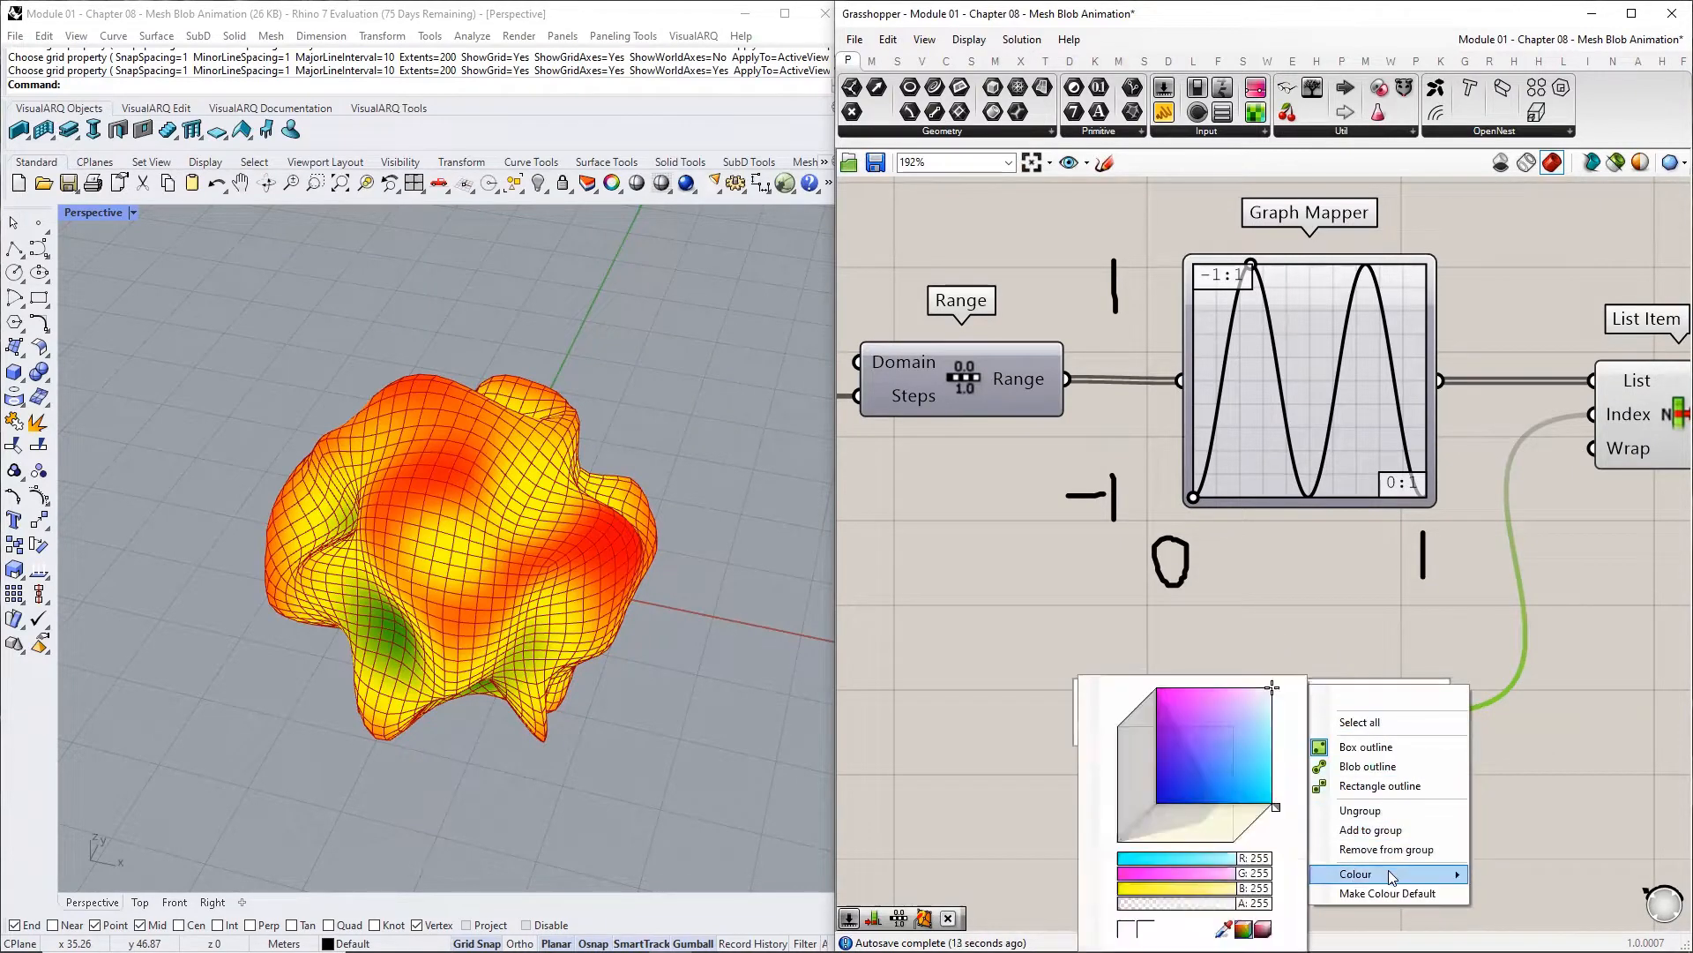
click(1196, 786)
right_click(1328, 693)
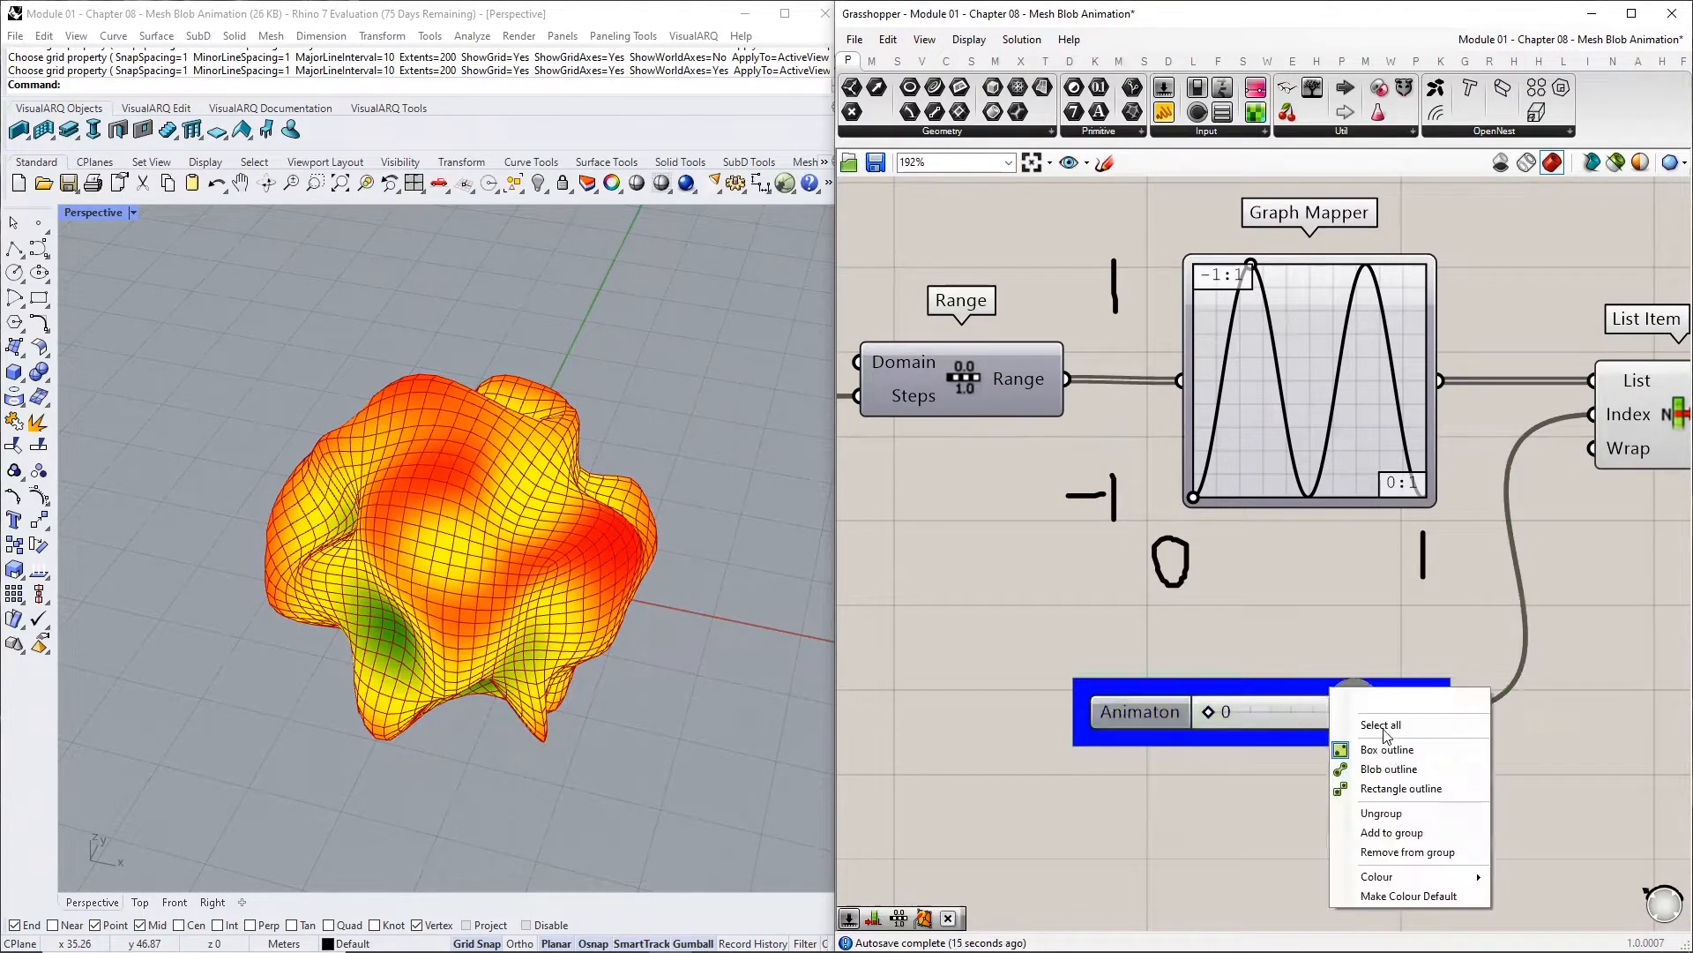
click(1376, 767)
Correct the spelling of the slider's name to Animation
right_click(1173, 711)
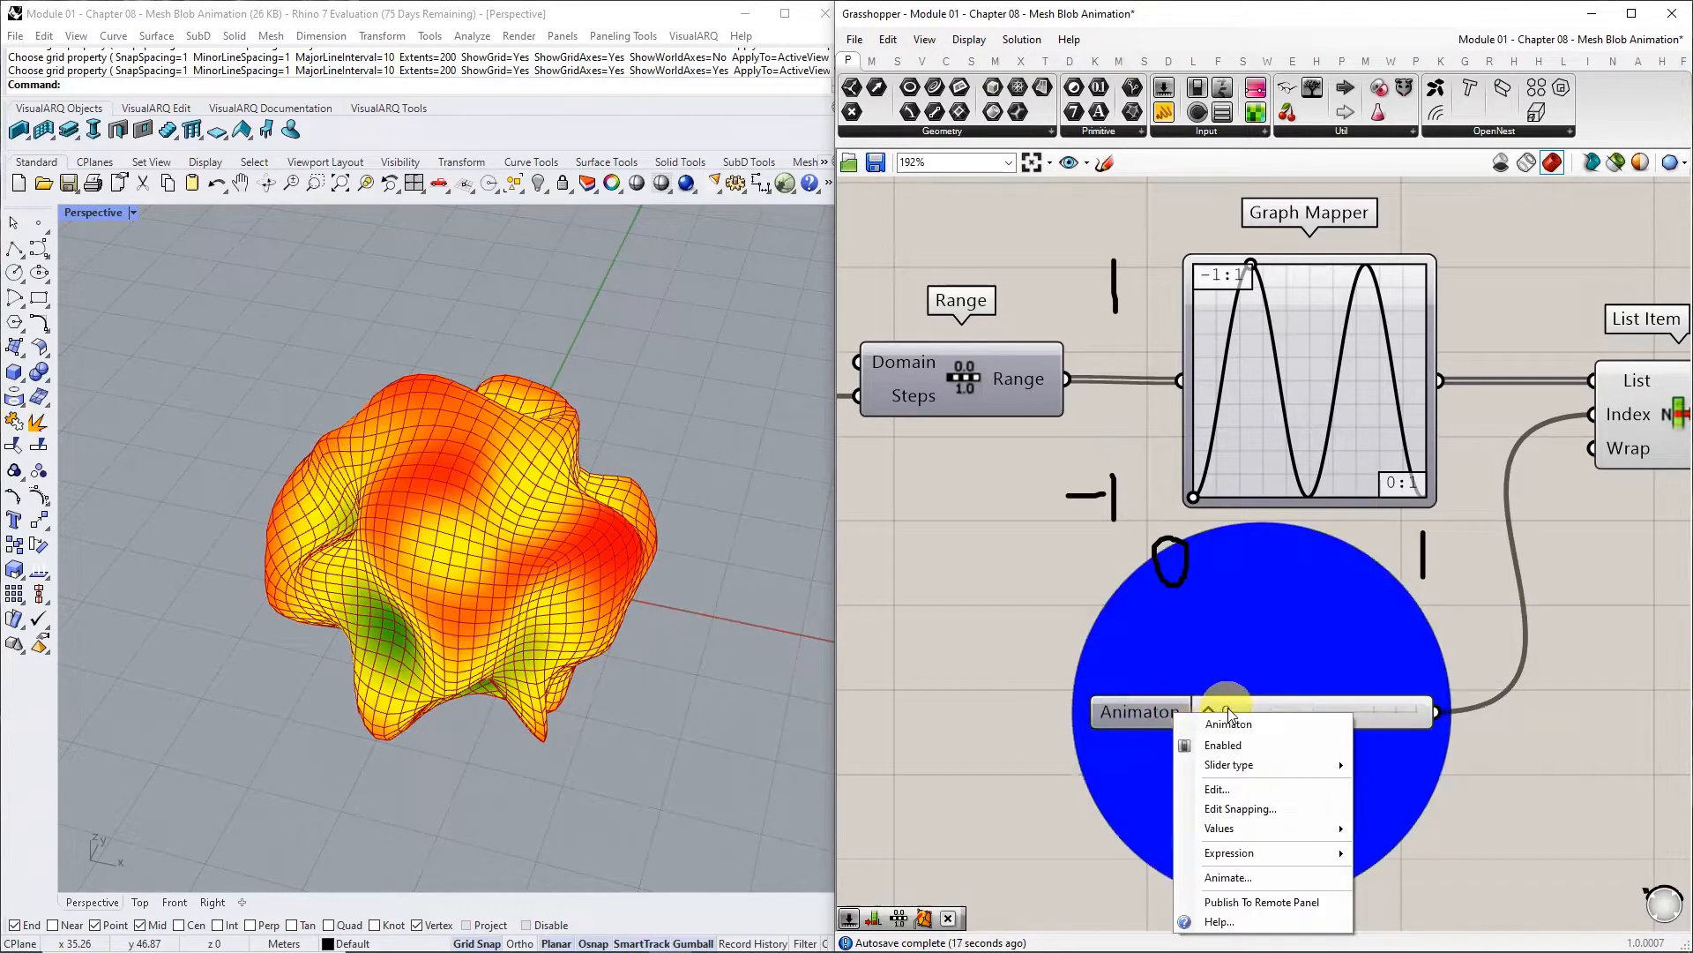
text(i)
click(1589, 779)
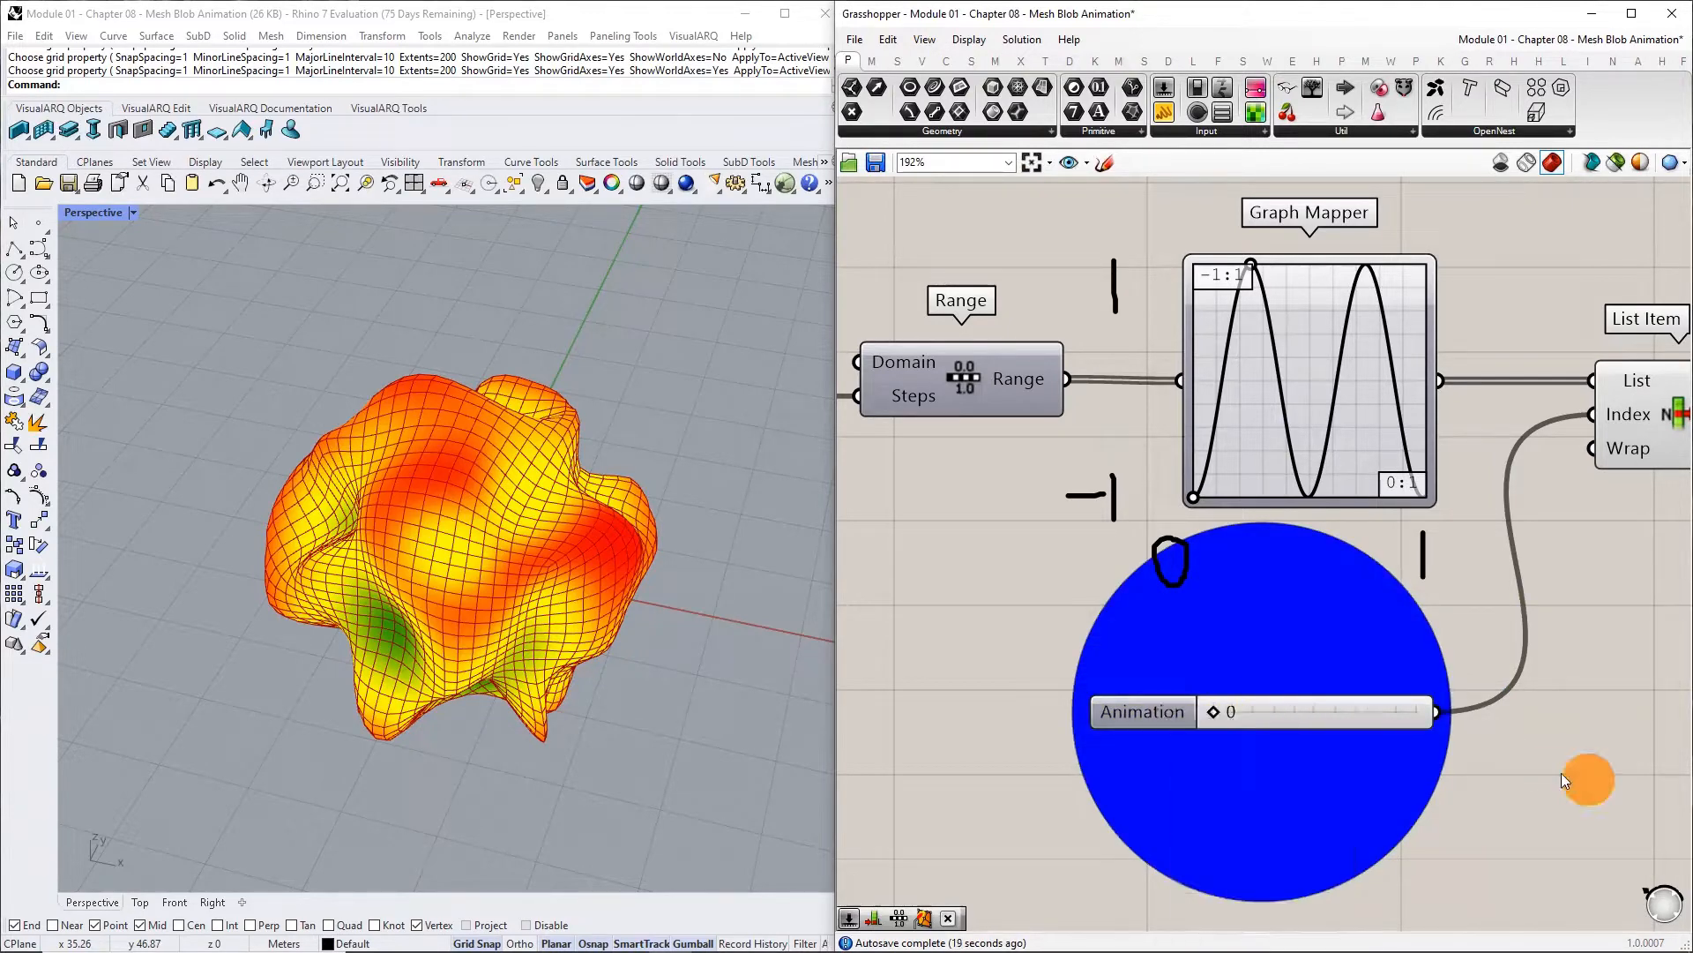
Set the maximum of the Animation slider's numeric domain to 299
scroll(1304, 691, down, 2)
right_drag(1563, 634, 1434, 649)
right_click(1209, 725)
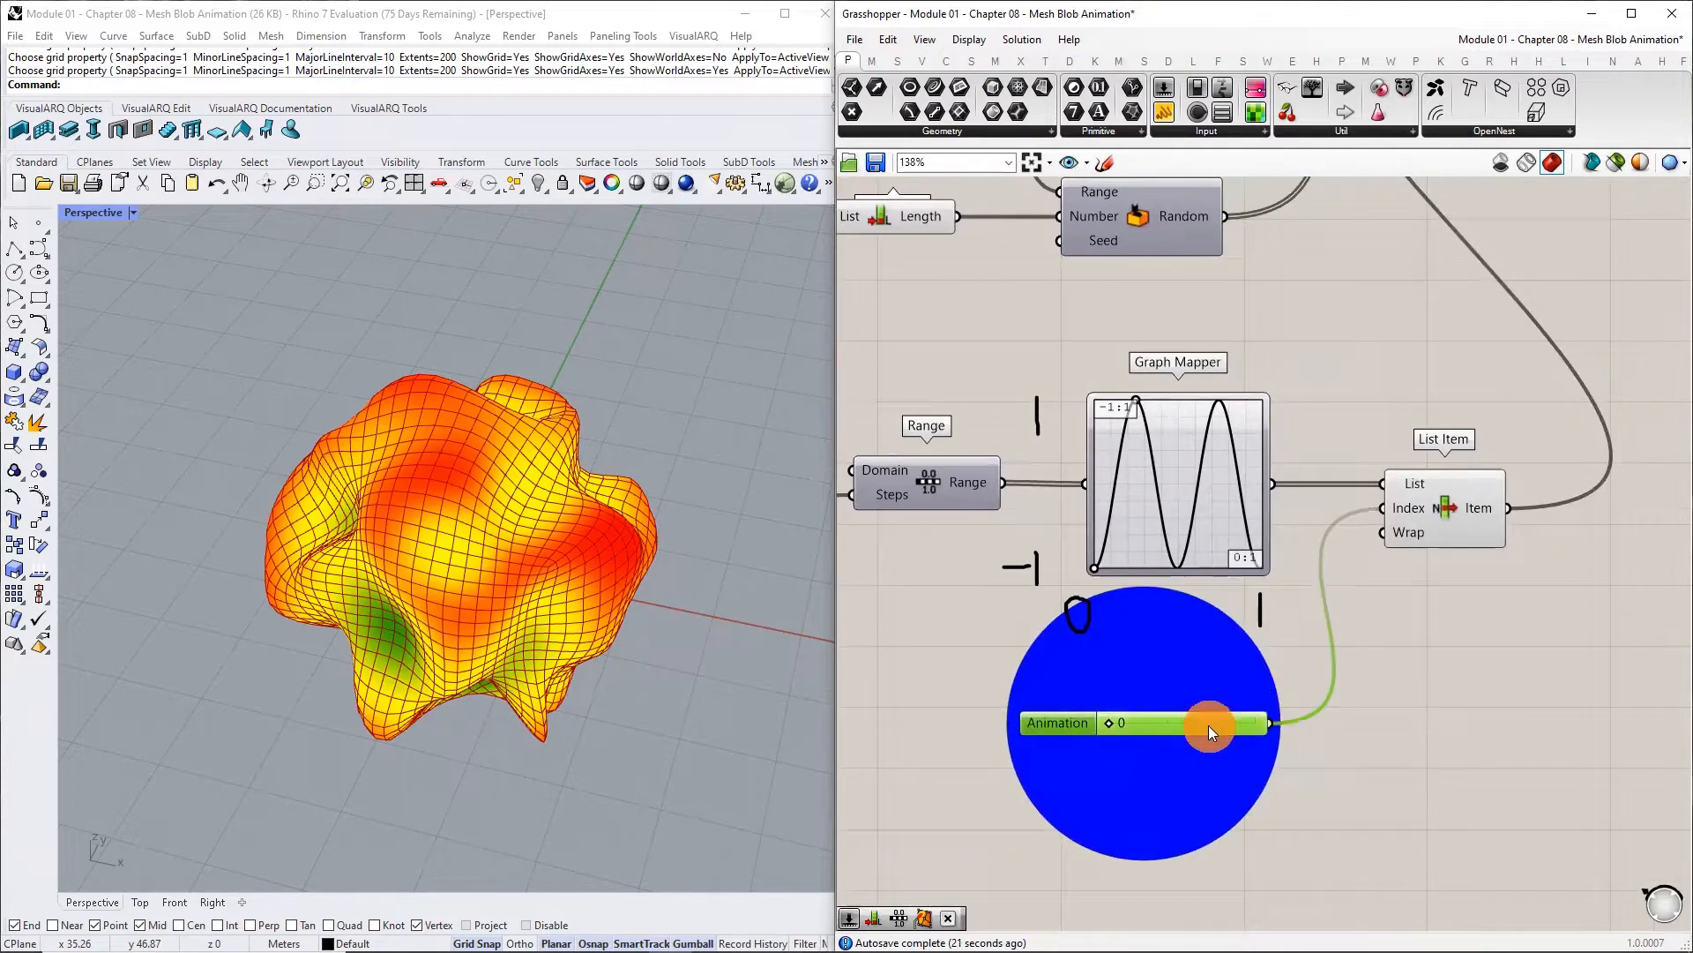
click(1264, 798)
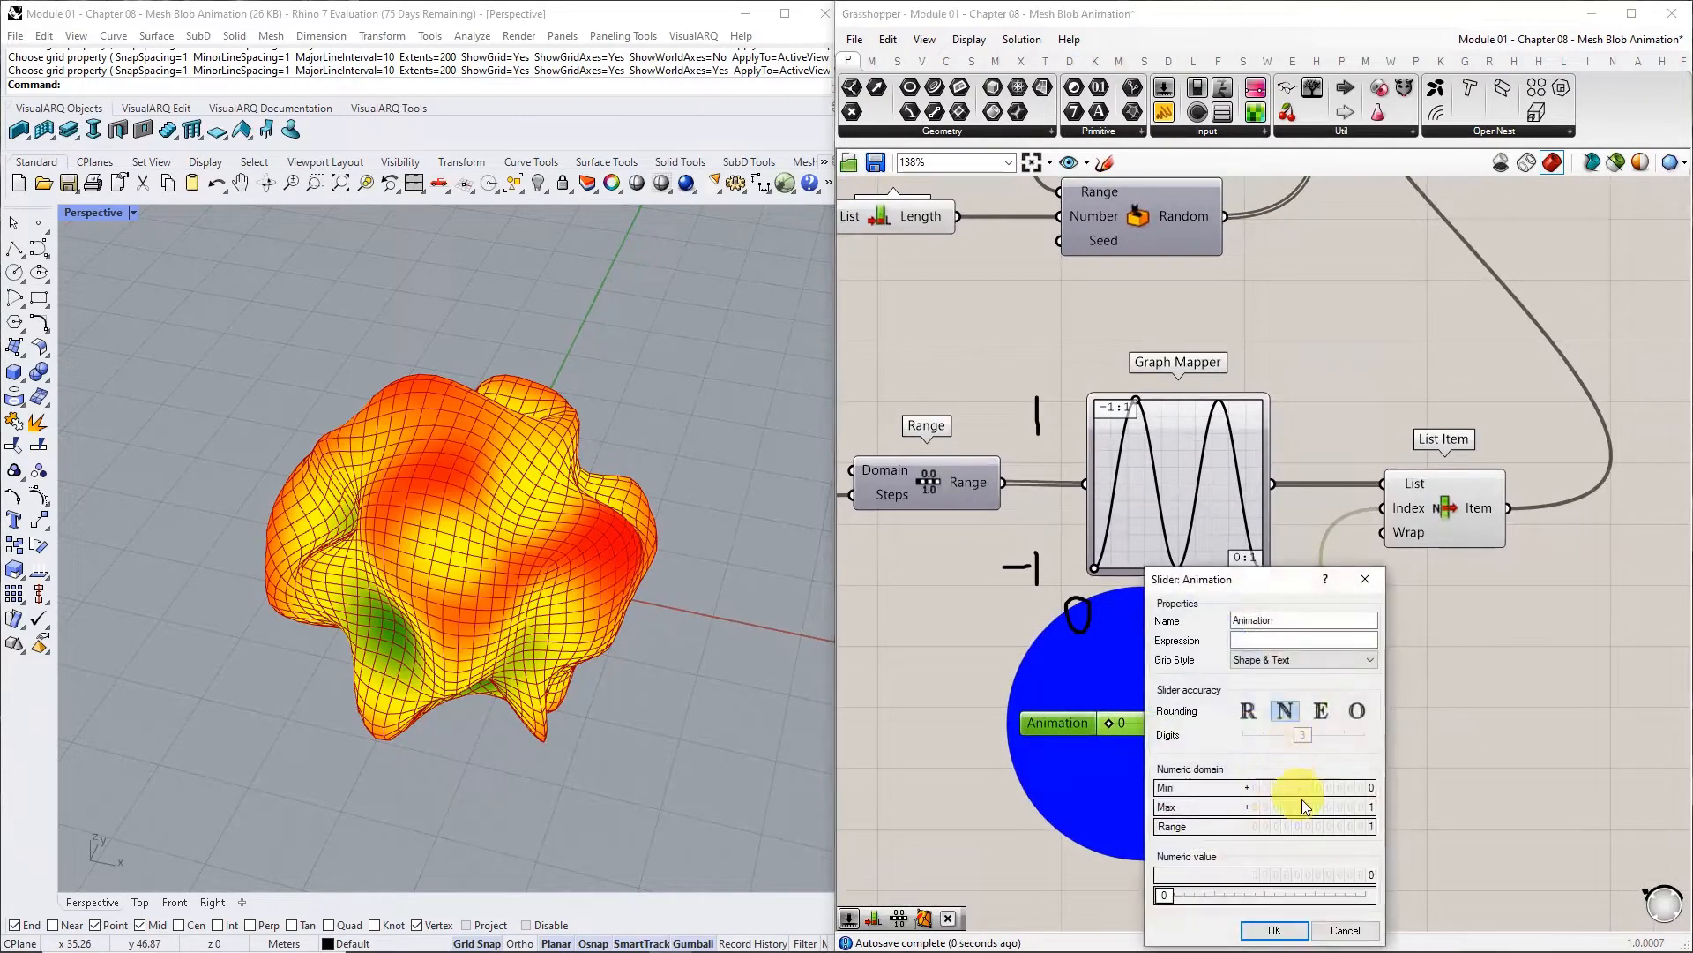
double_click(1317, 806)
text(299)
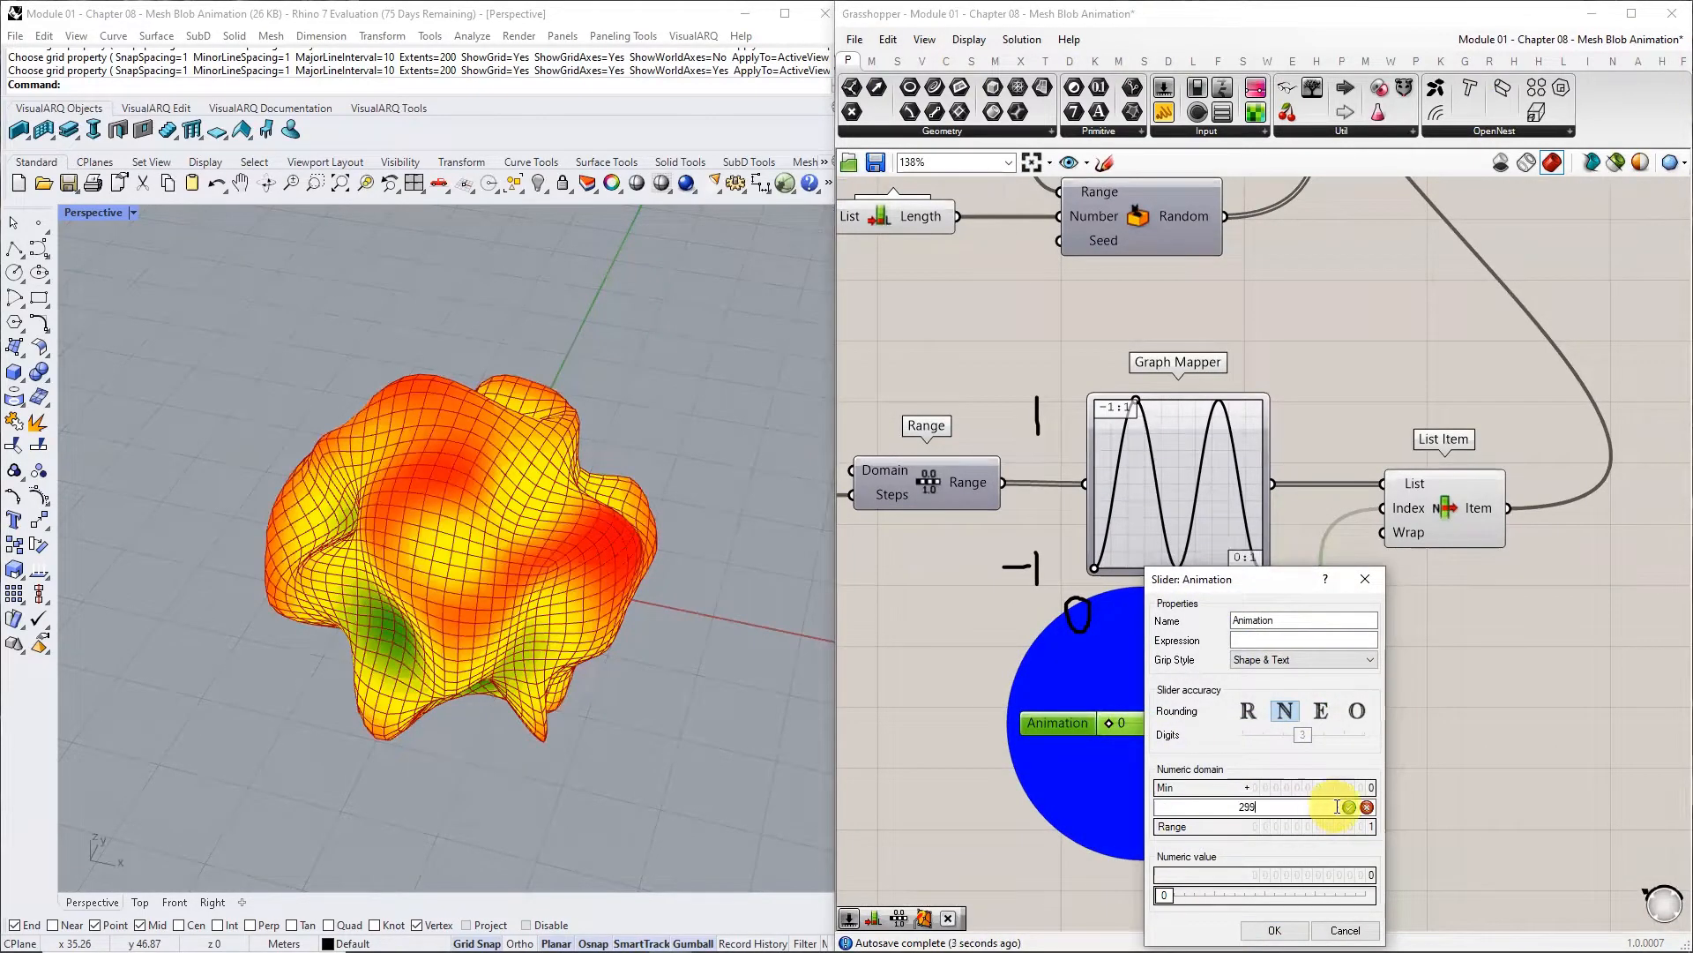
click(1349, 806)
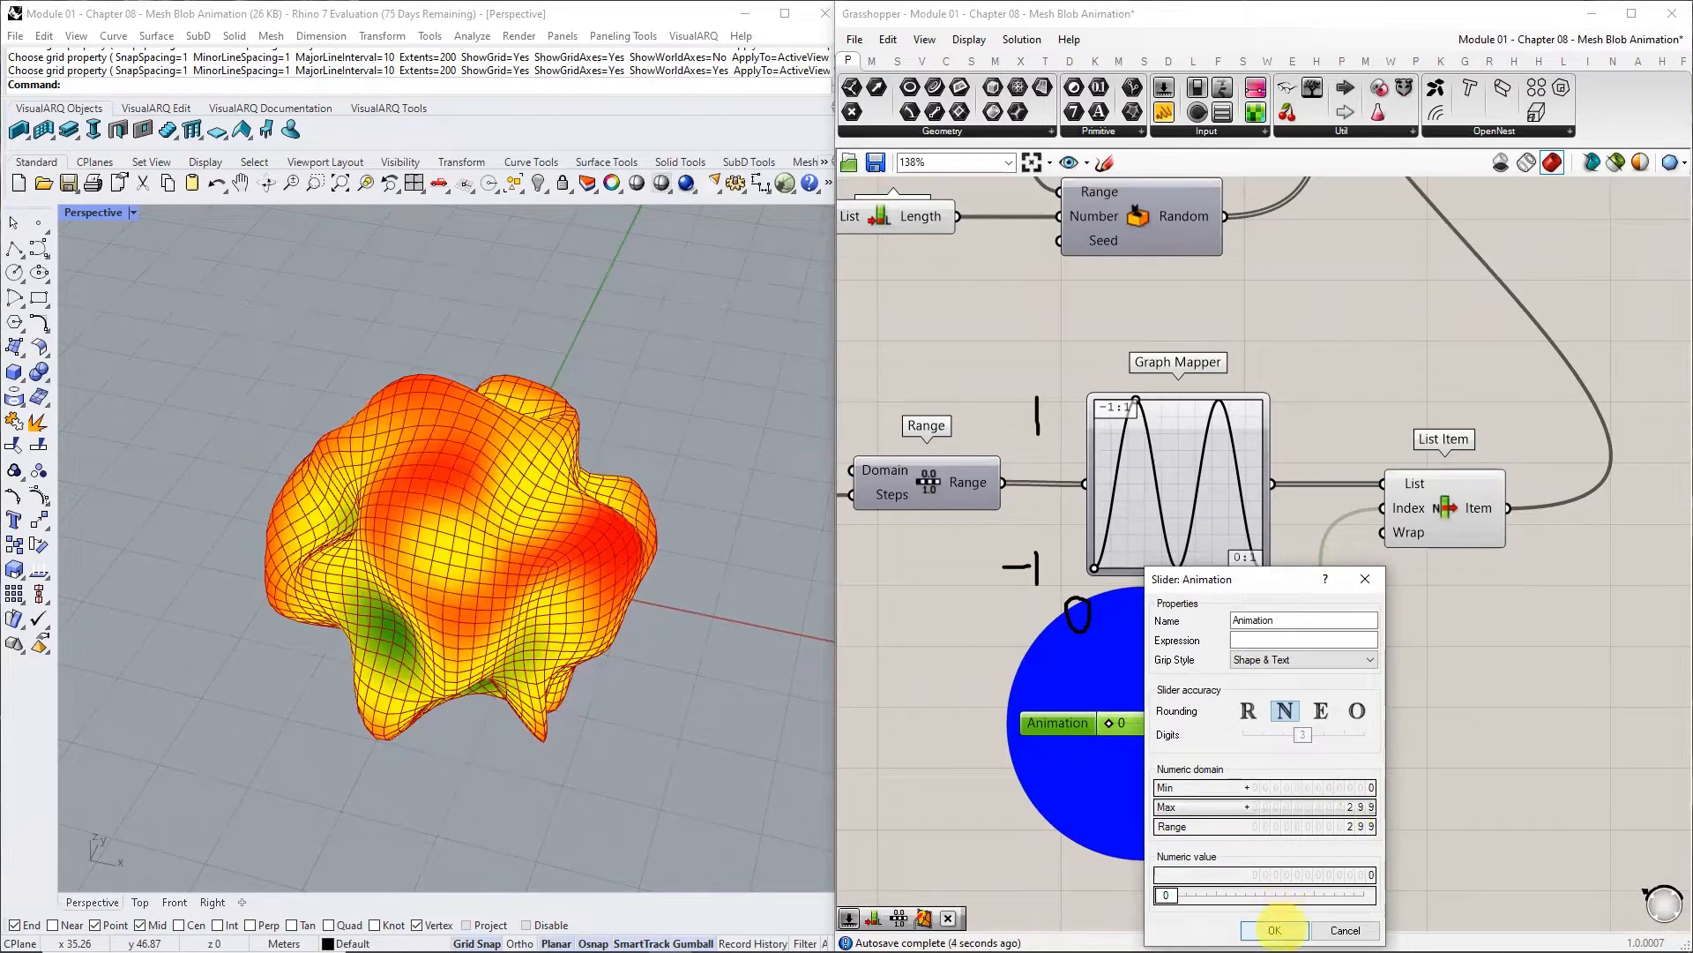
click(1274, 930)
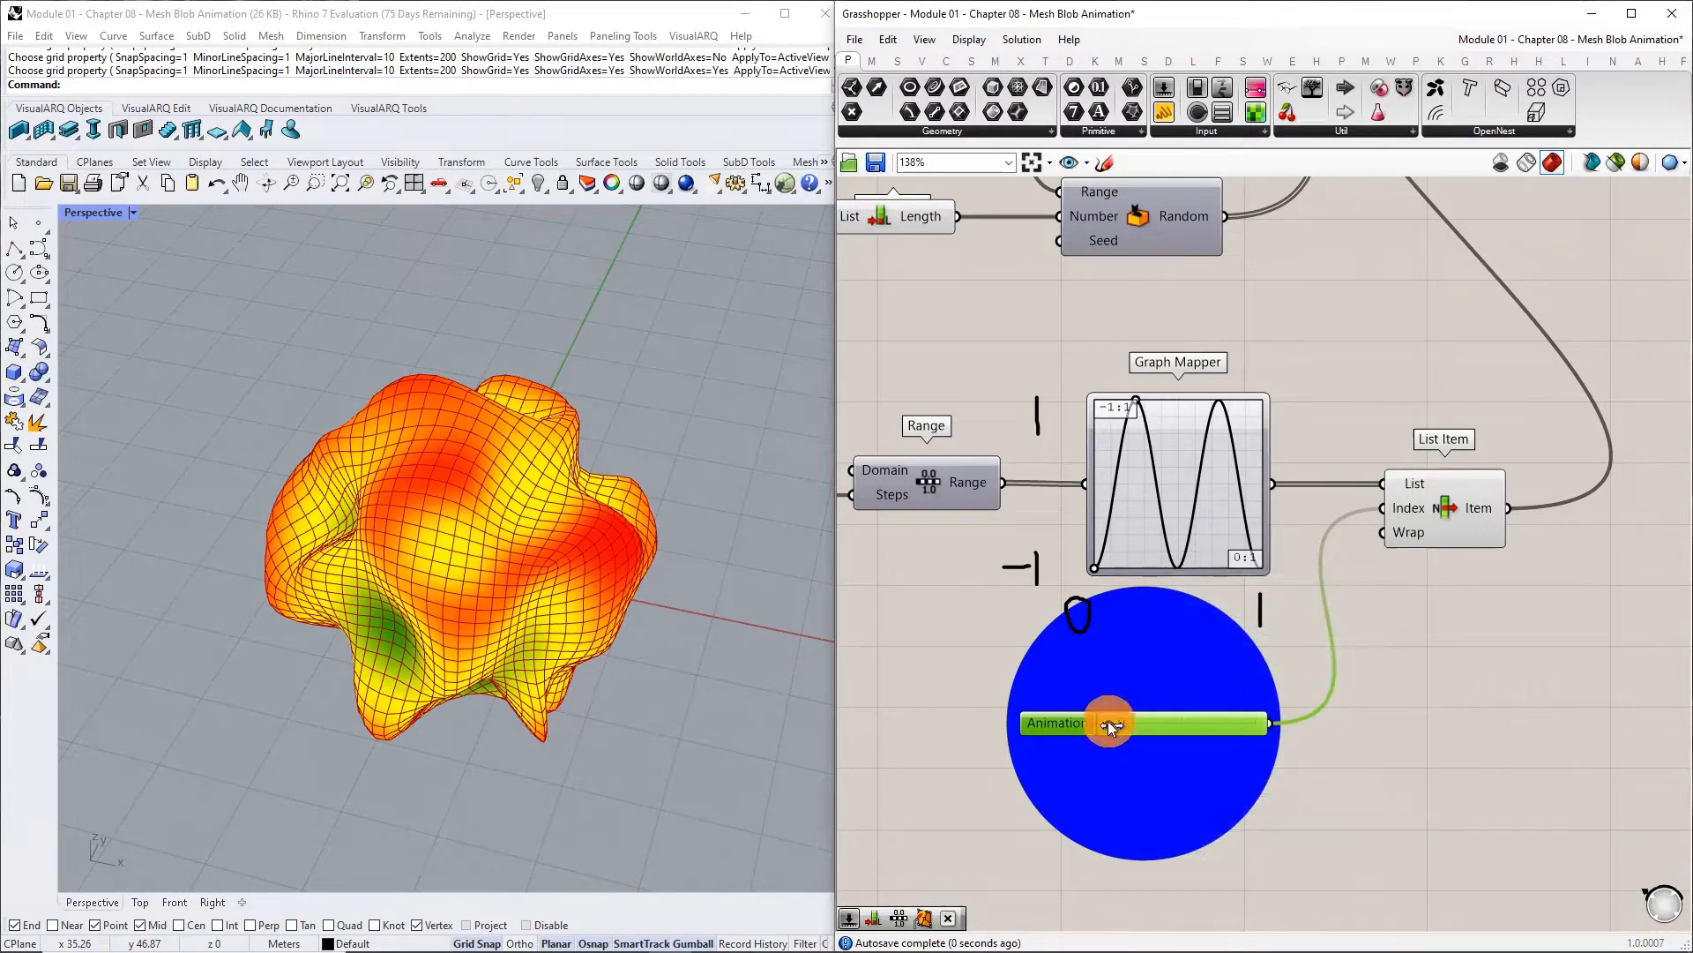
Preview the blob's deformation by sweeping the Animation slider through its values and returning it to 0
mouse_move(1110, 725)
mouse_down()
mouse_move(1259, 721)
mouse_move(1108, 722)
mouse_up()
scroll(452, 542, up, 2)
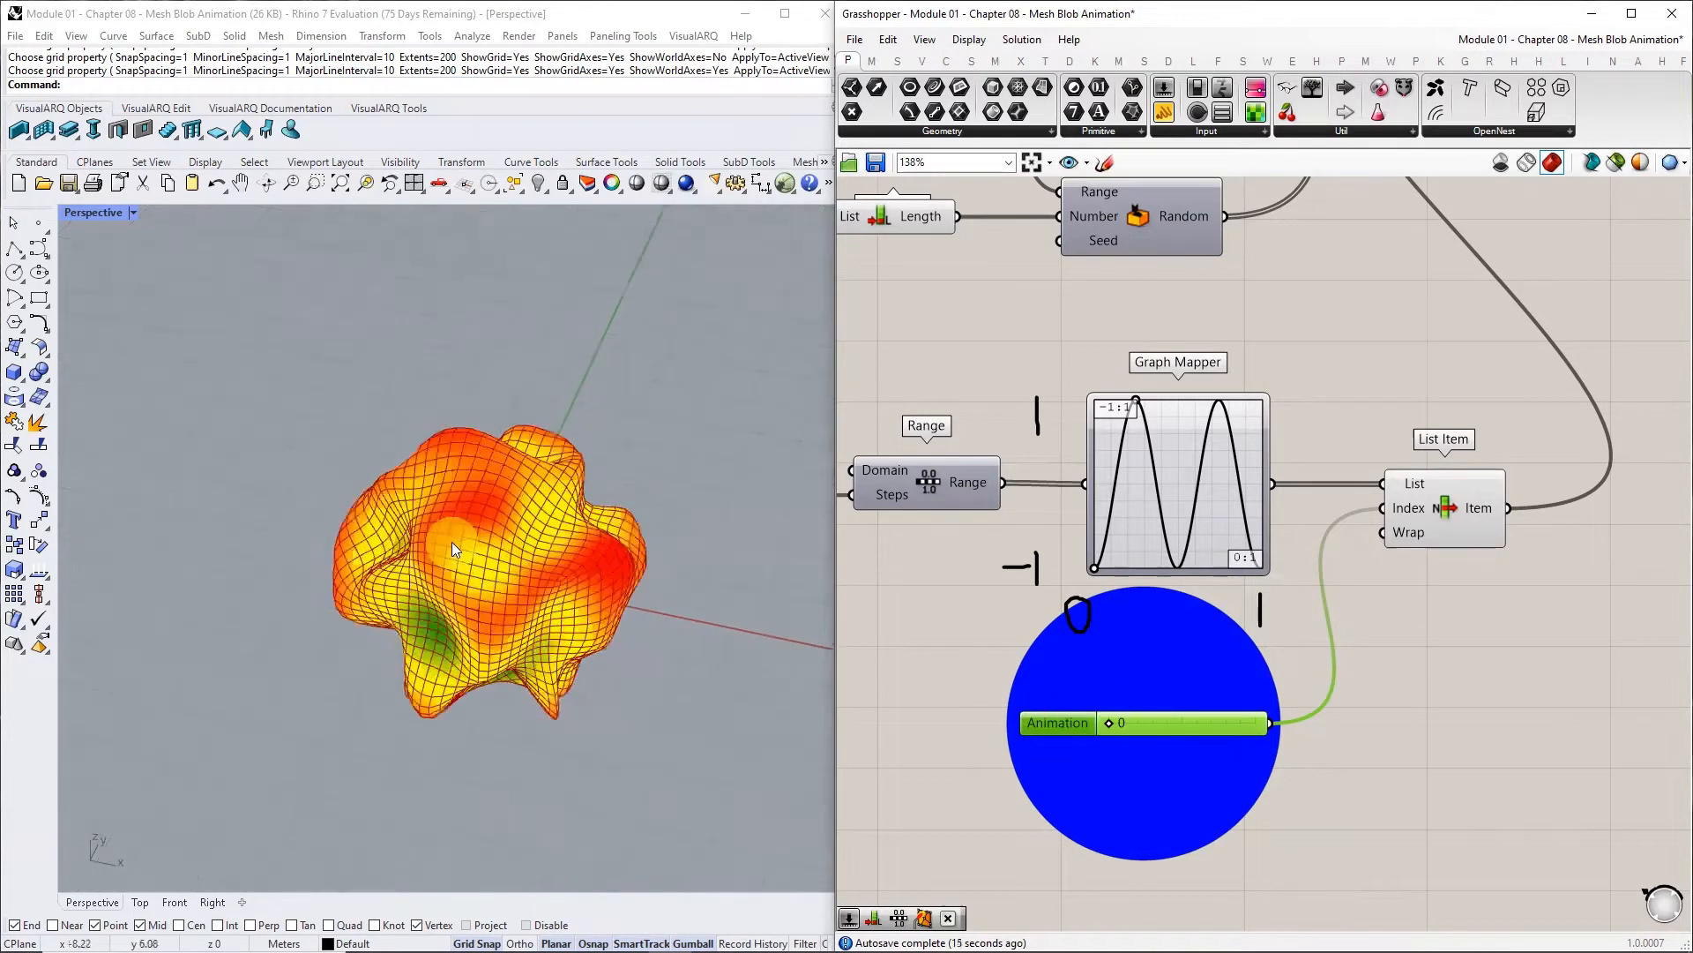
Give the Perspective viewport's Wireframe display mode a solid white background colour
click(588, 186)
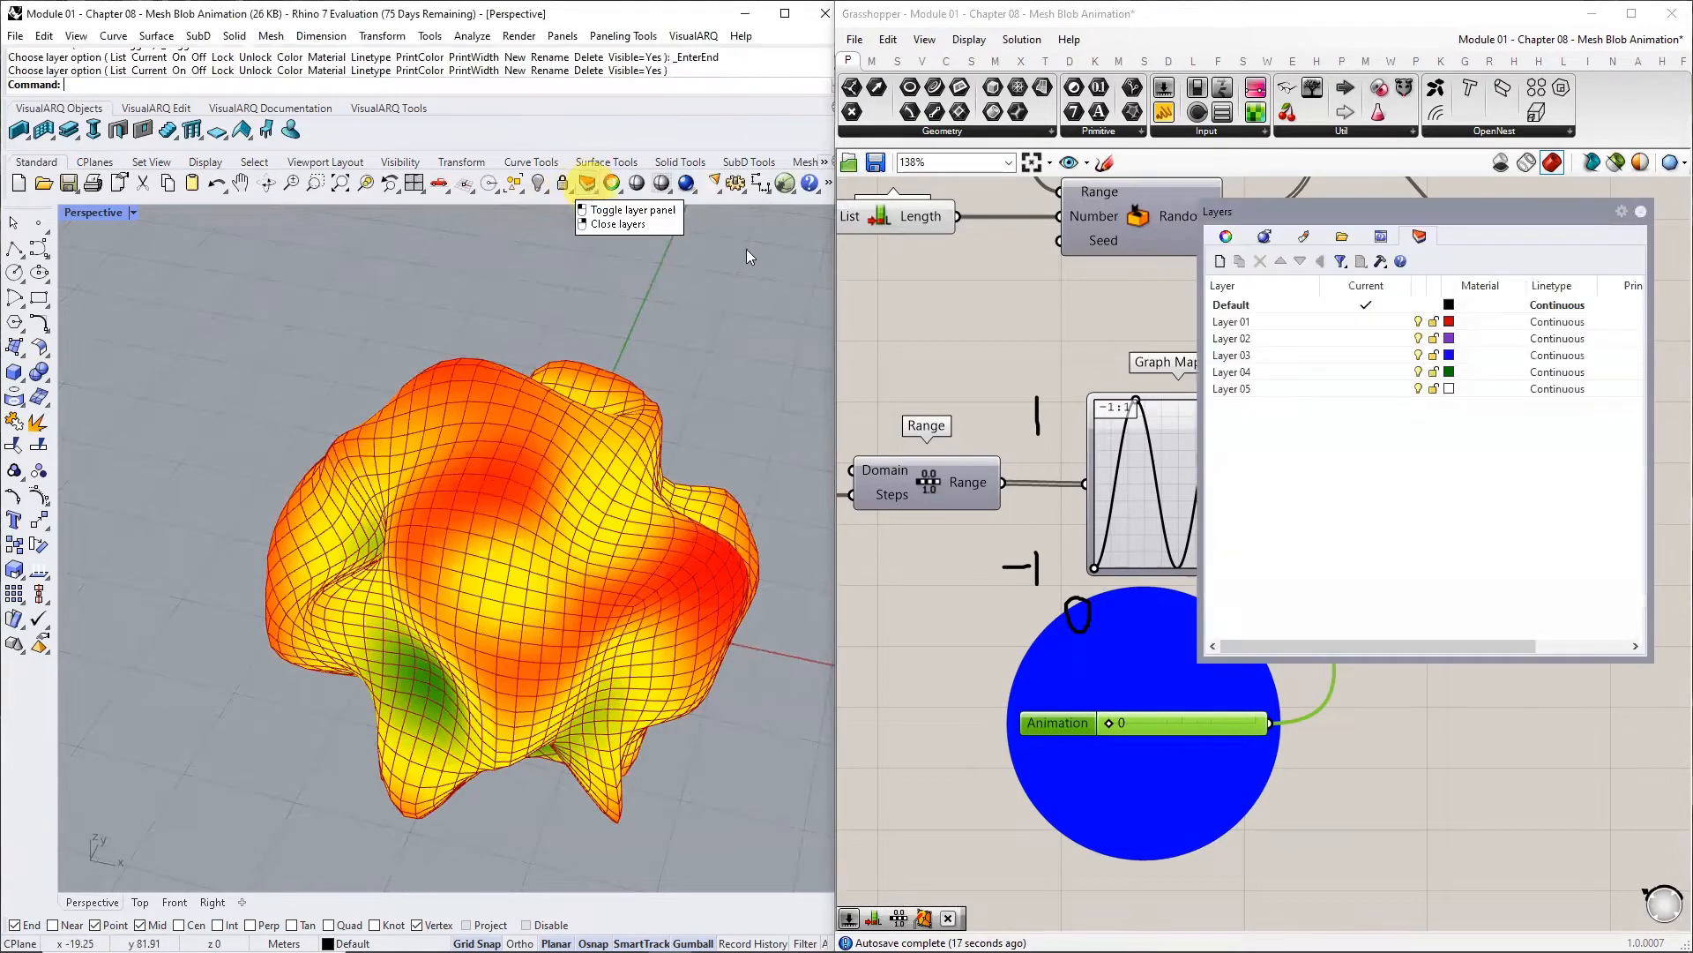
click(1627, 233)
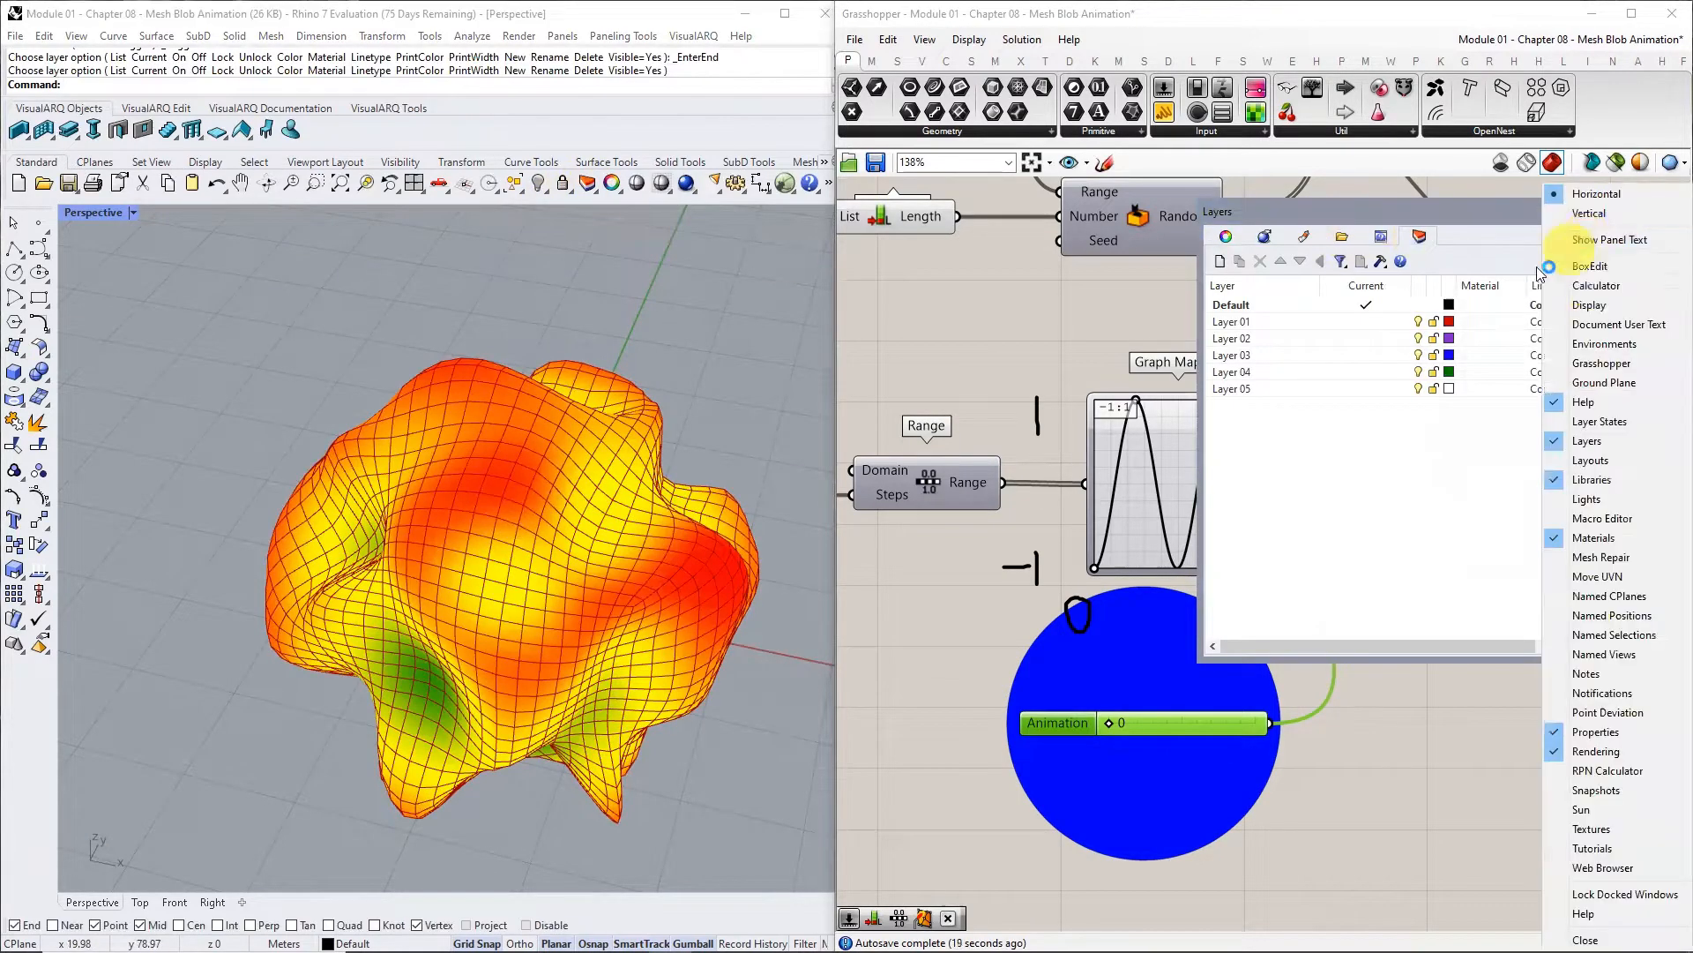
click(1588, 304)
click(1471, 350)
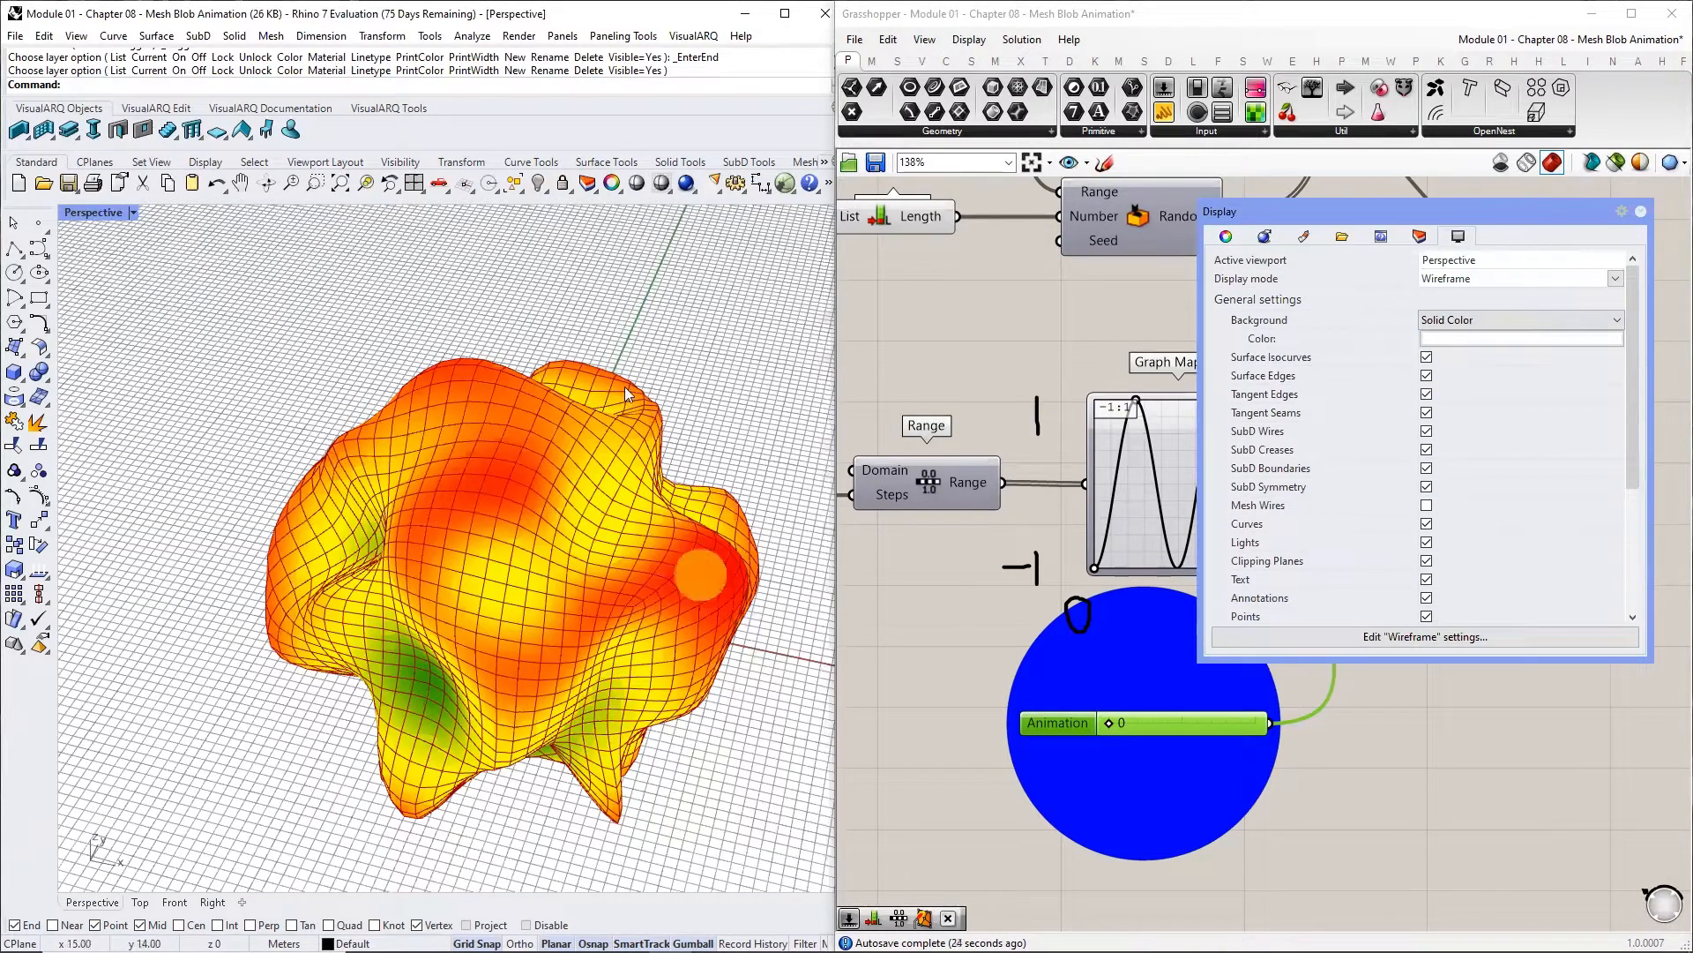
Turn off the construction grid, grid axes and world axes in the active viewport and dismiss the display settings
text(Grid)
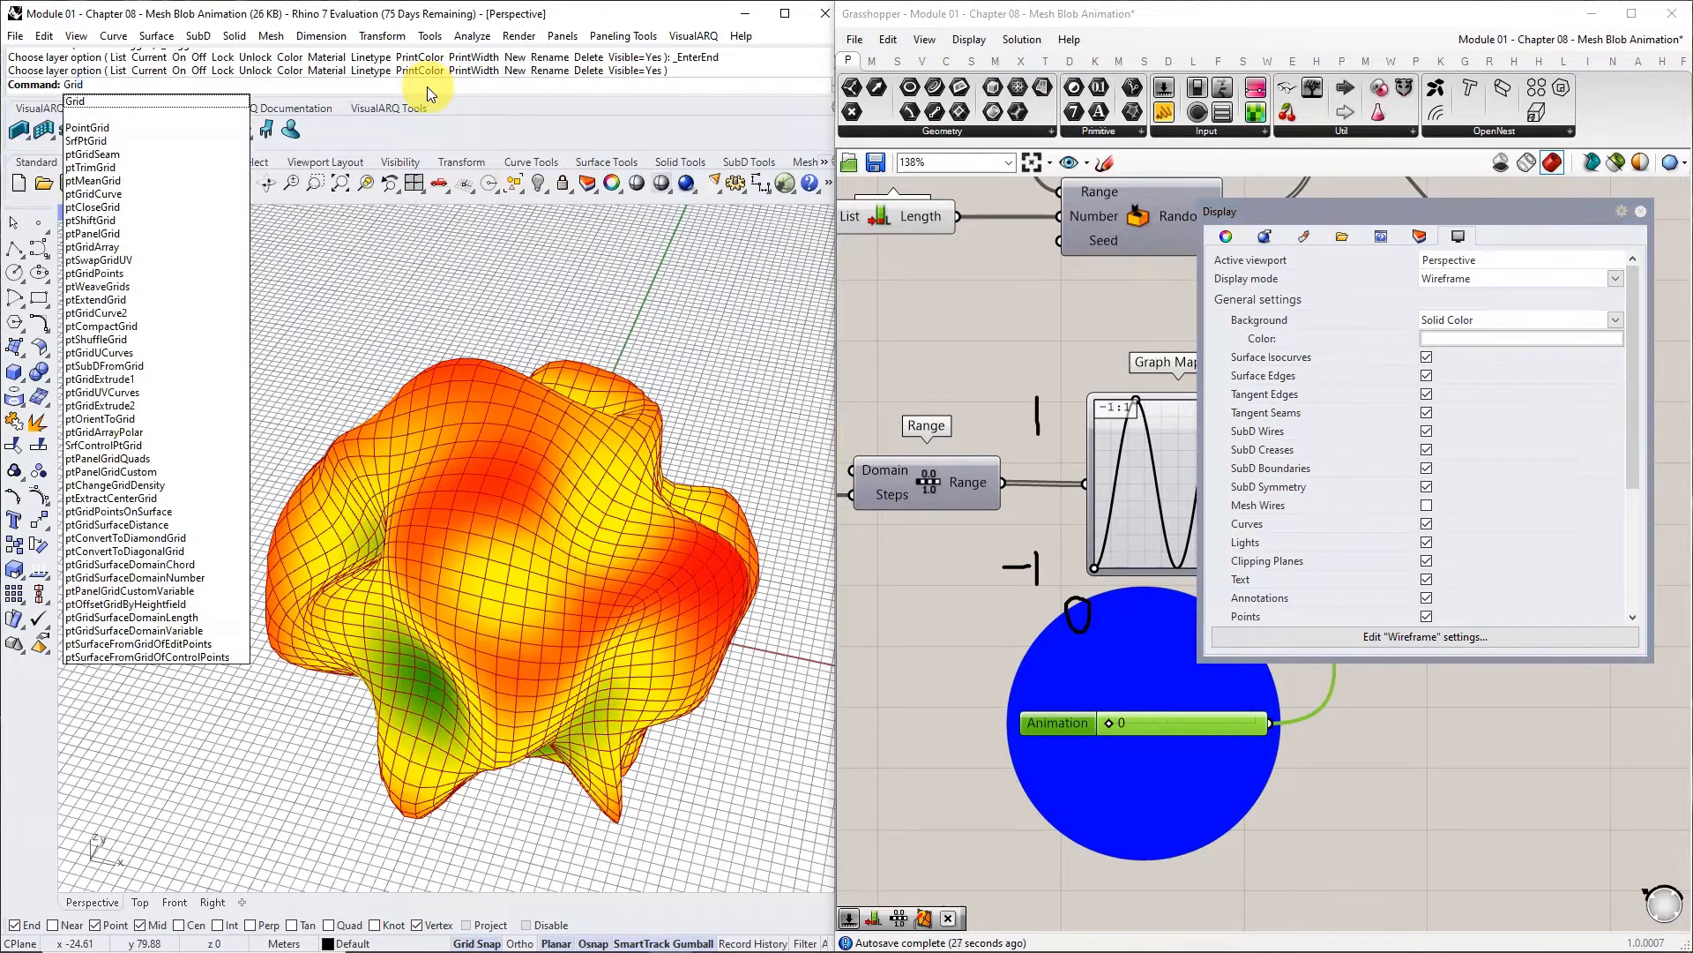
key(Return)
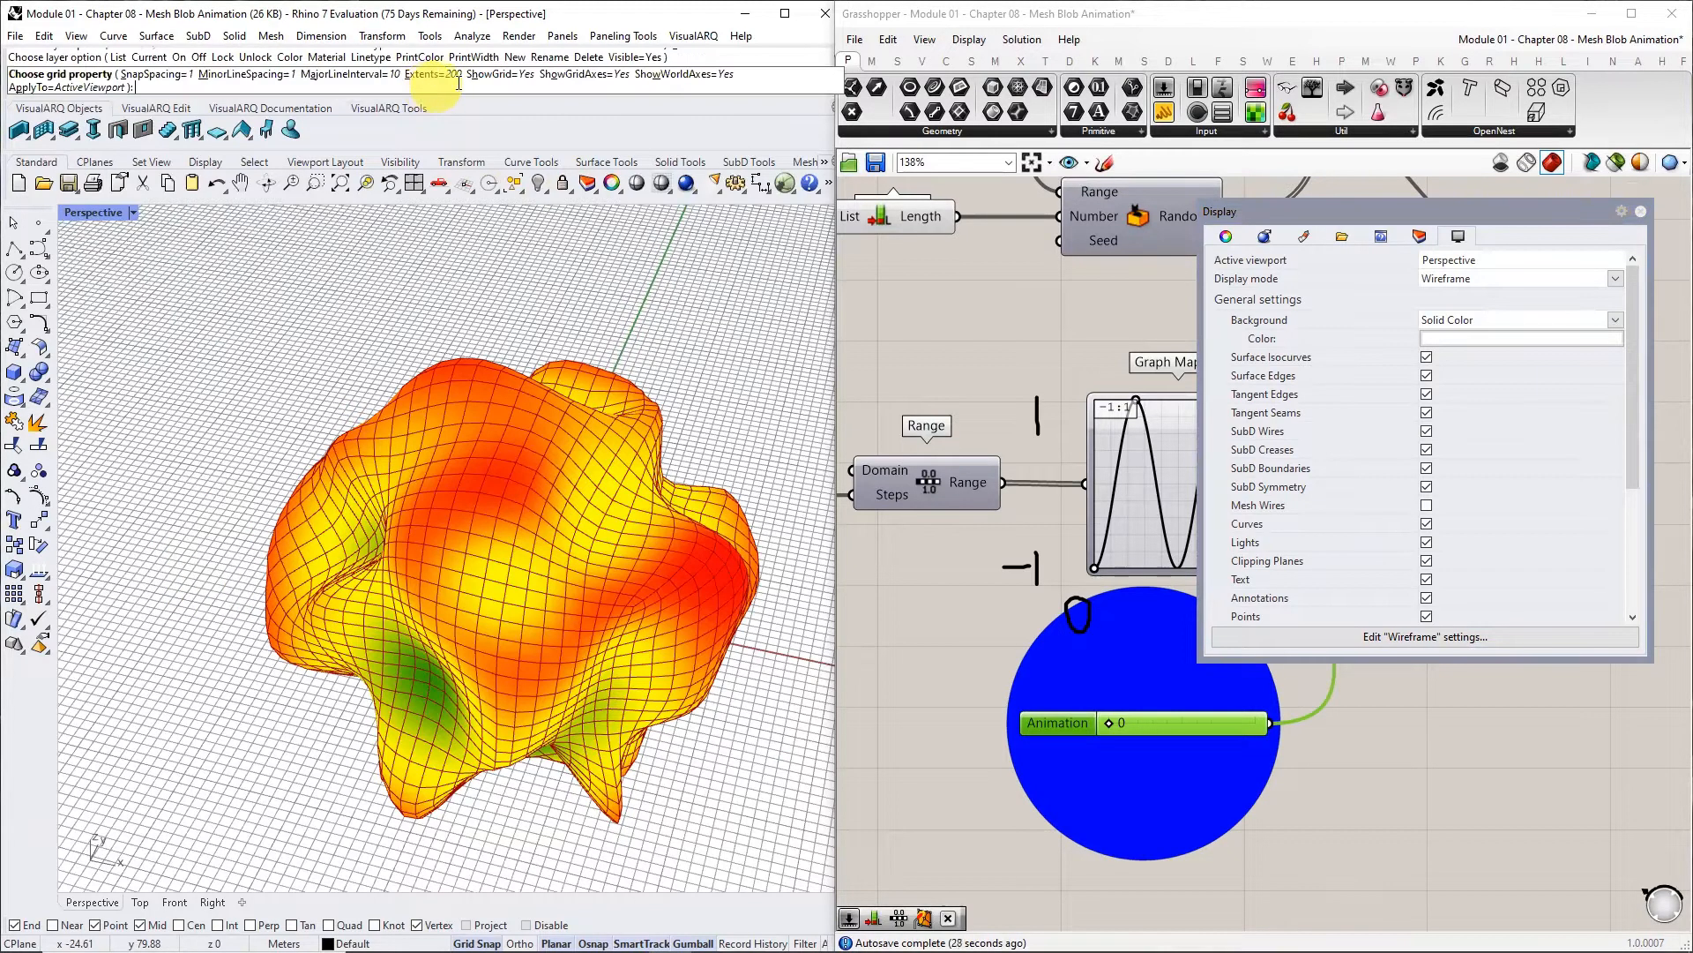
click(498, 74)
click(577, 74)
click(659, 74)
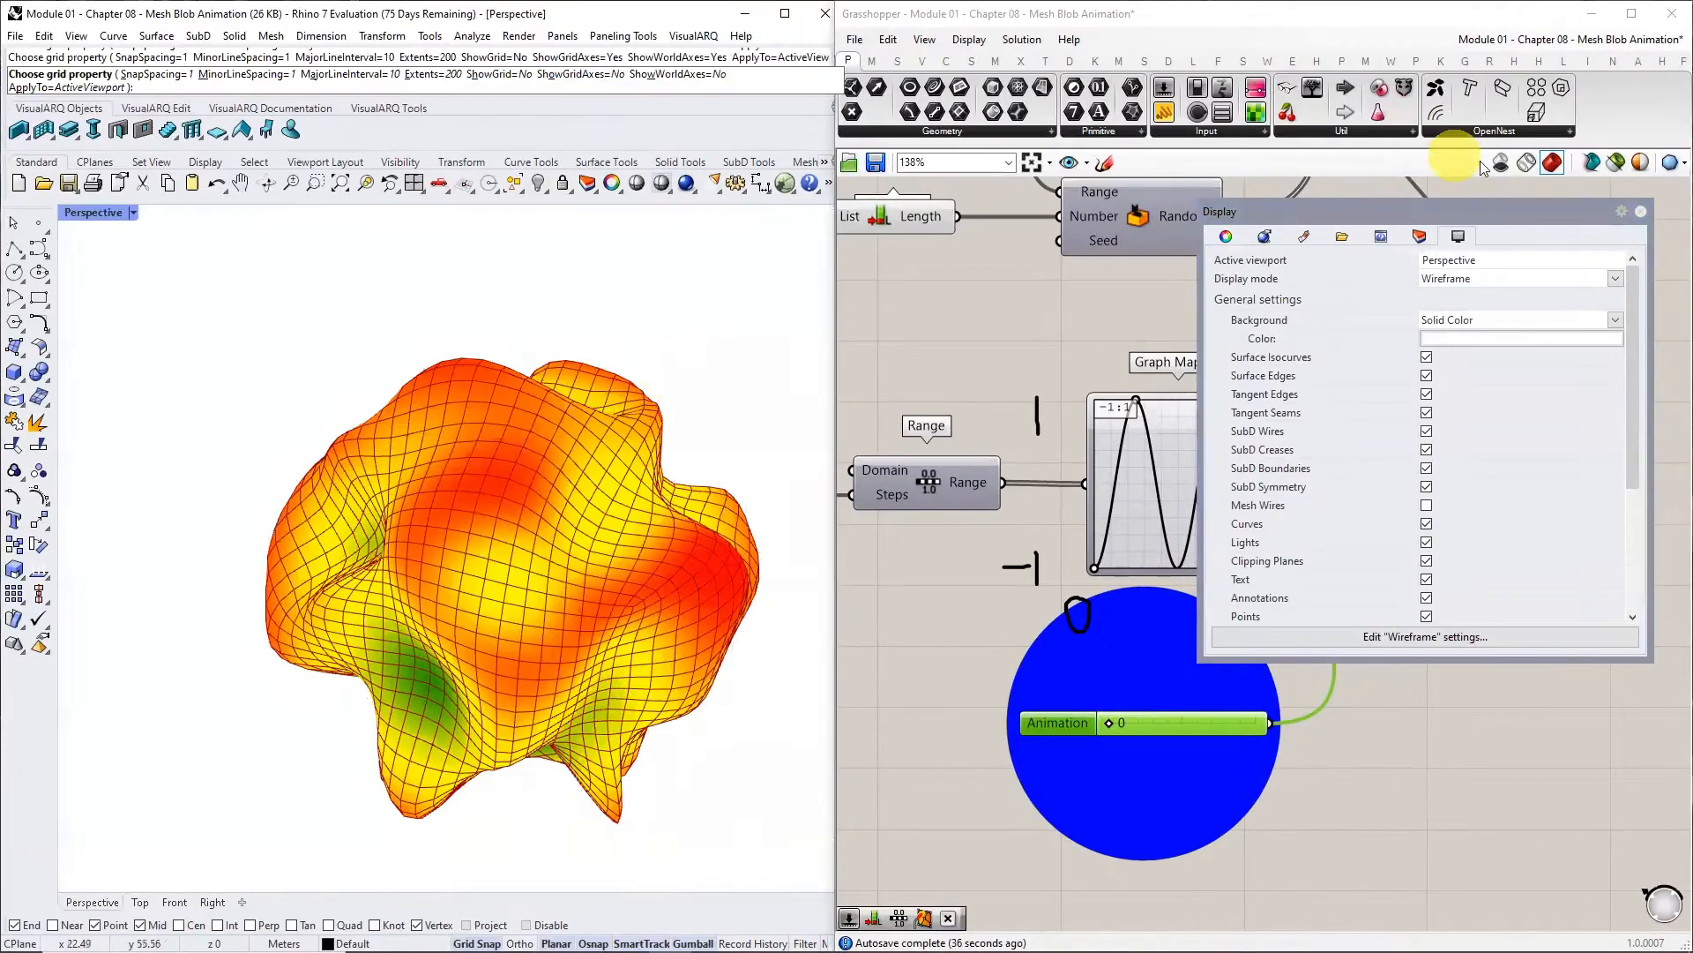
click(1636, 200)
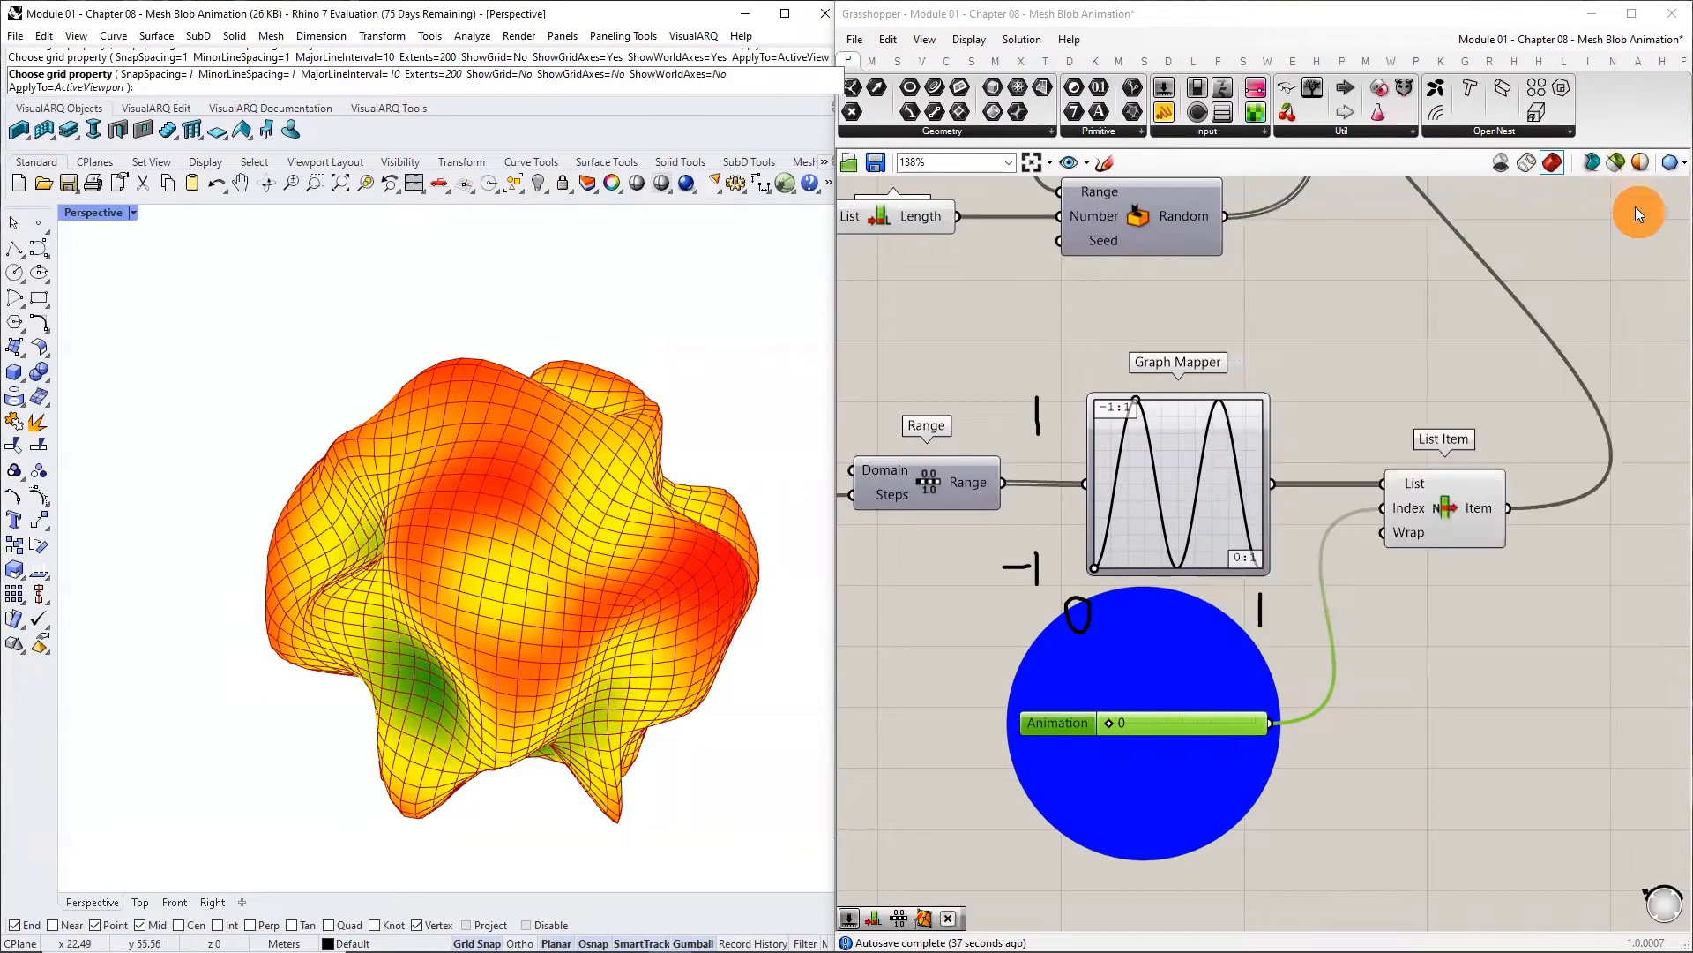
Start animating the Animation slider and set its output to a new folder named Animation inside the desktop's New folder
right_click(1185, 721)
click(1254, 884)
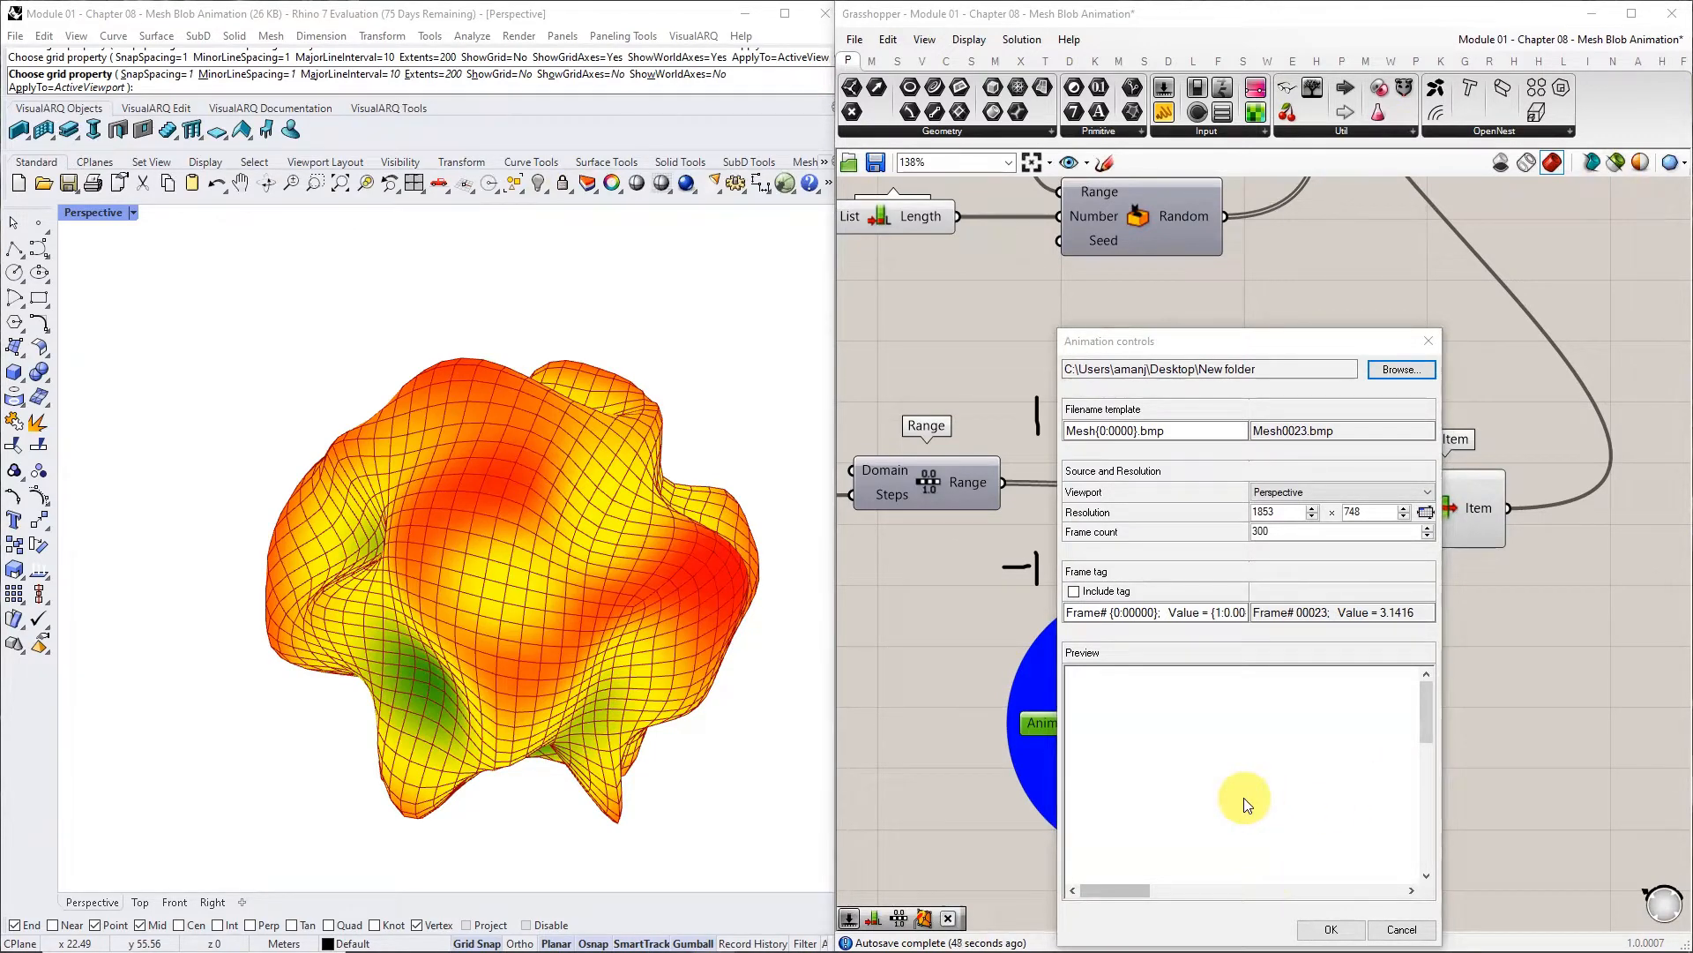
click(1404, 374)
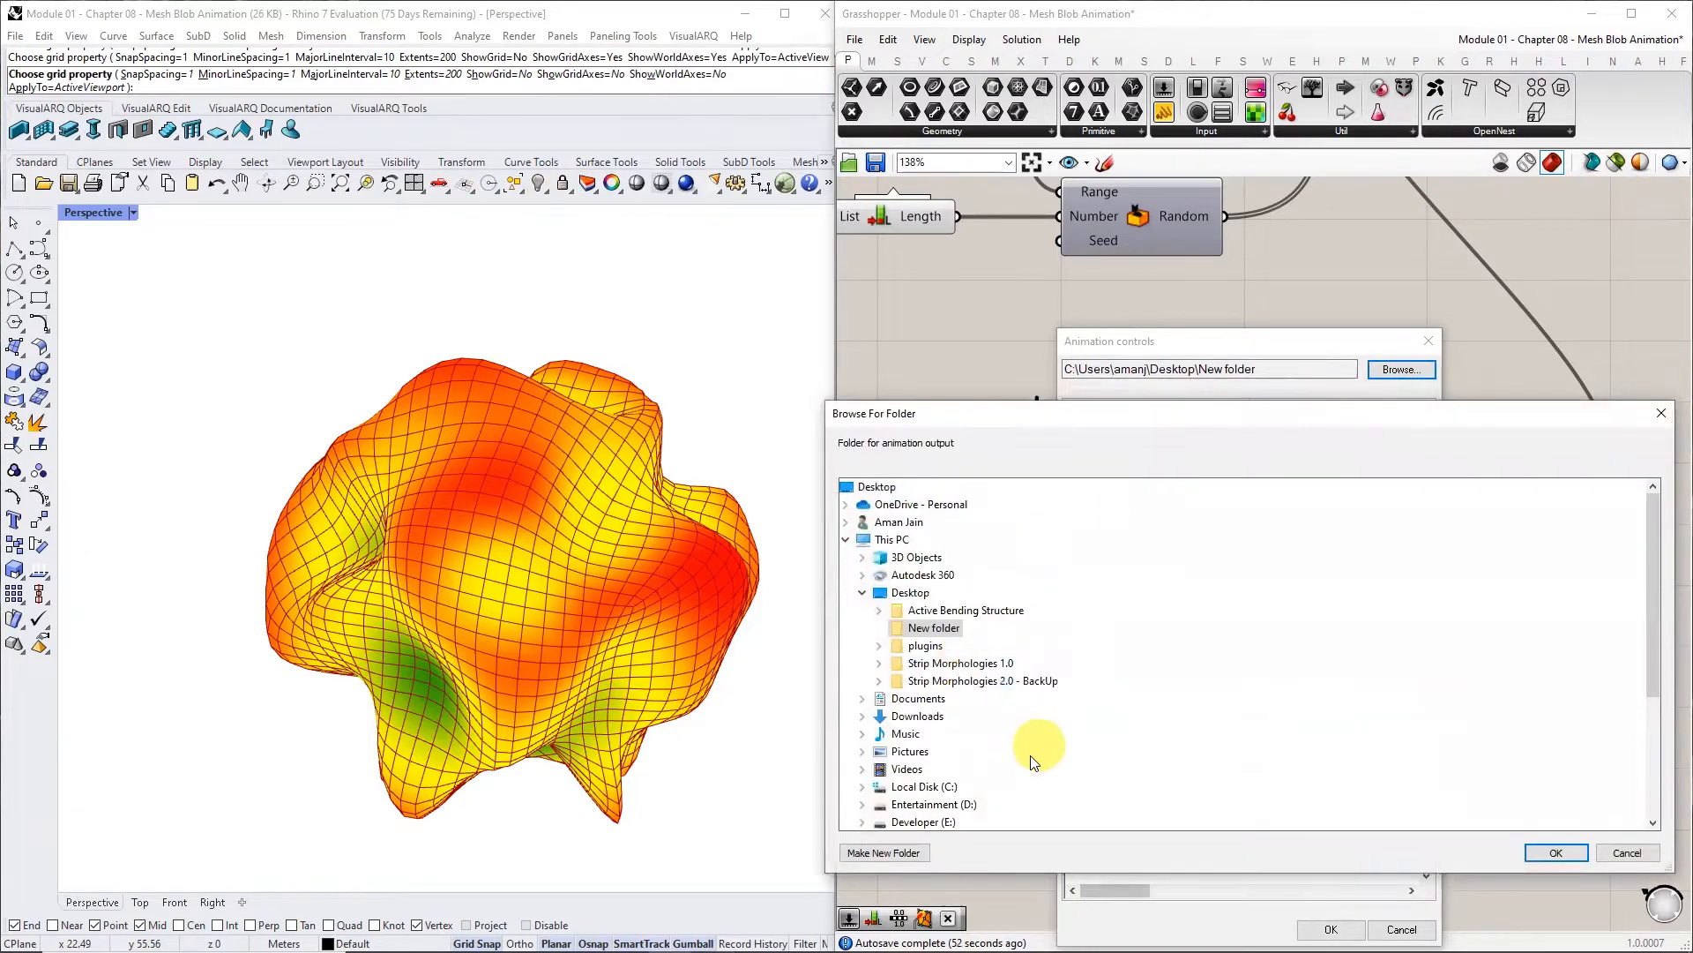
click(919, 851)
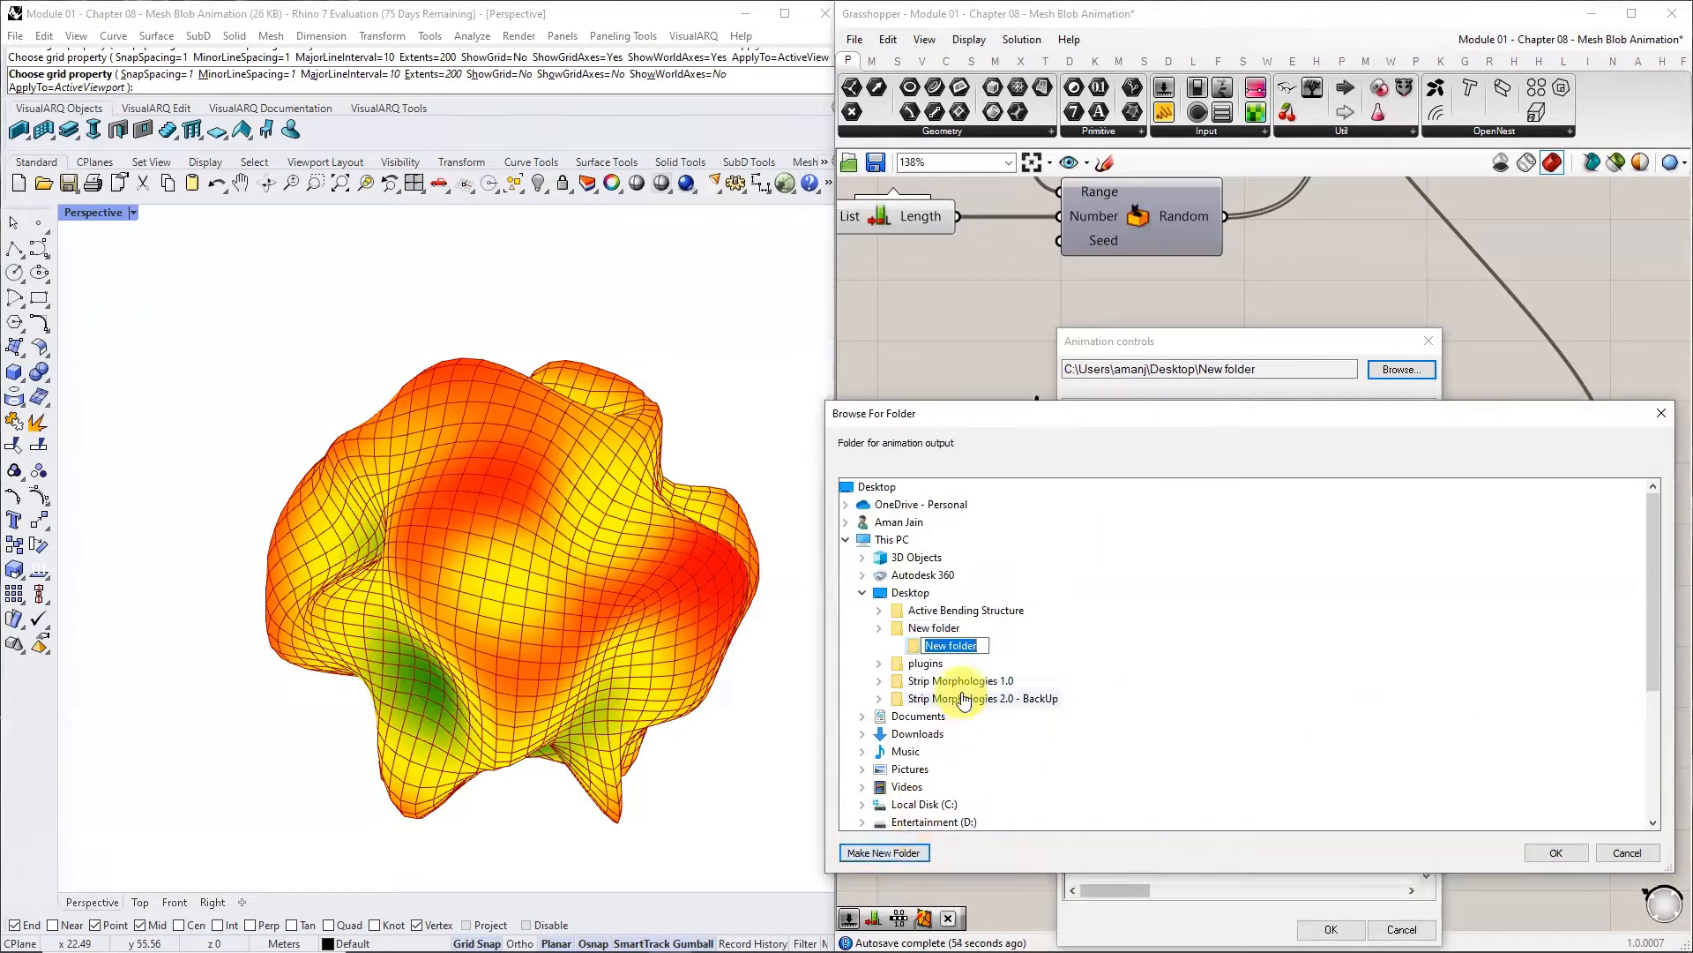
text(Animation)
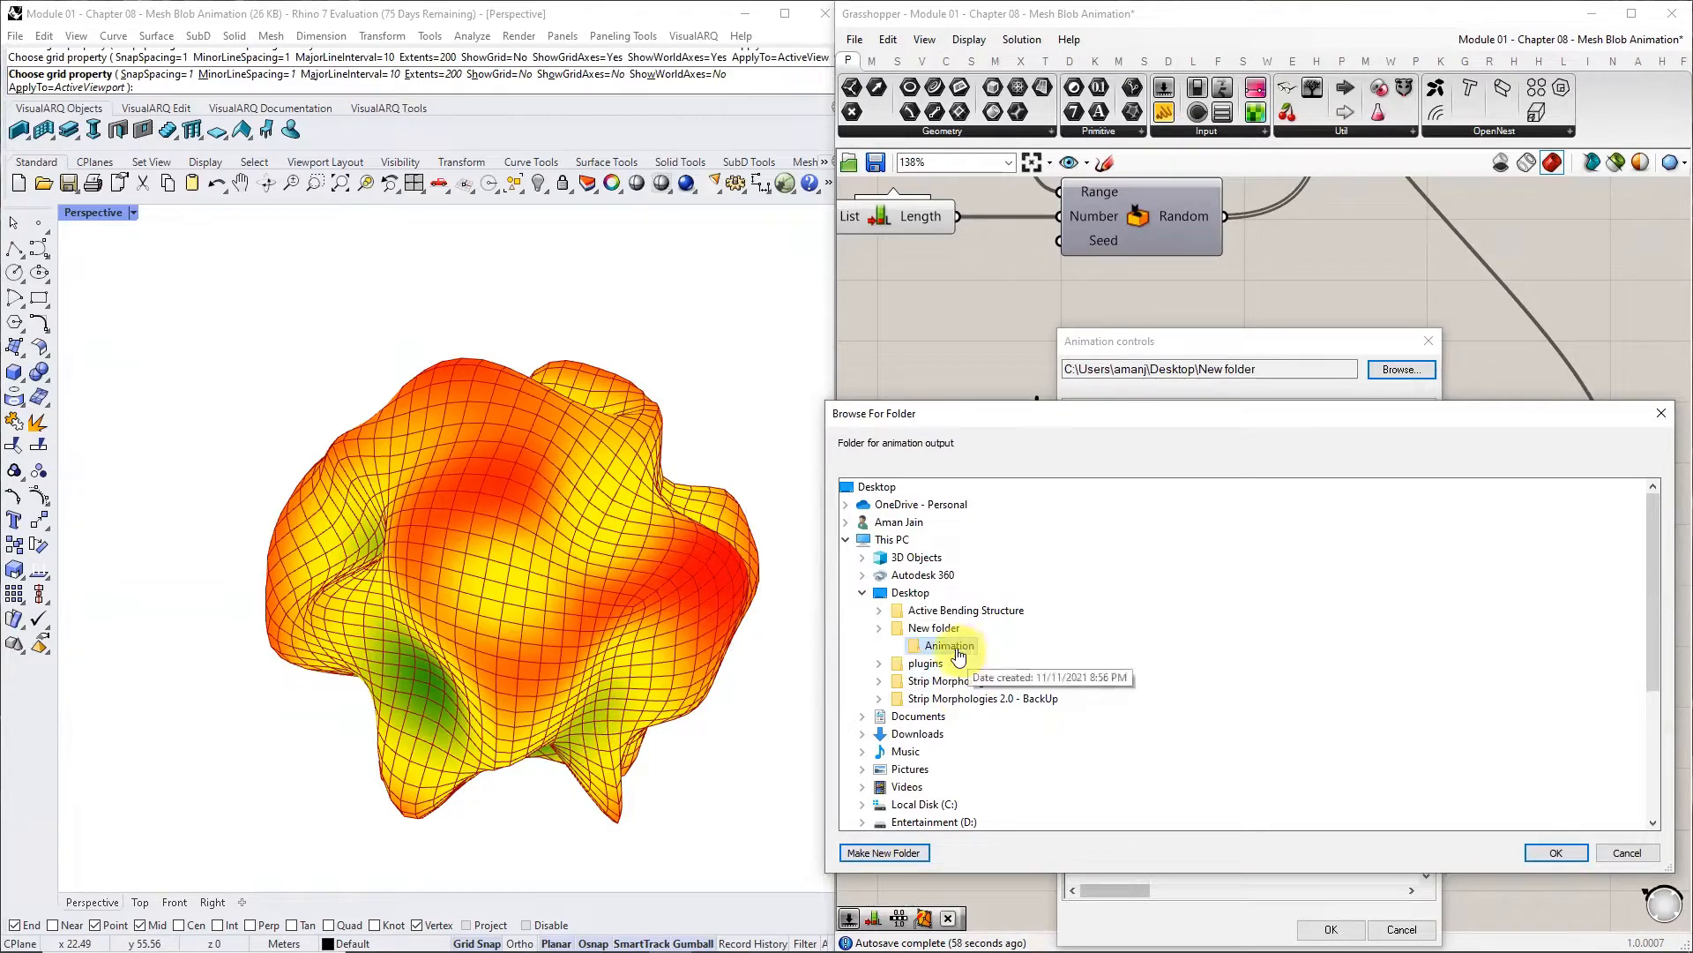
click(1050, 652)
click(1545, 850)
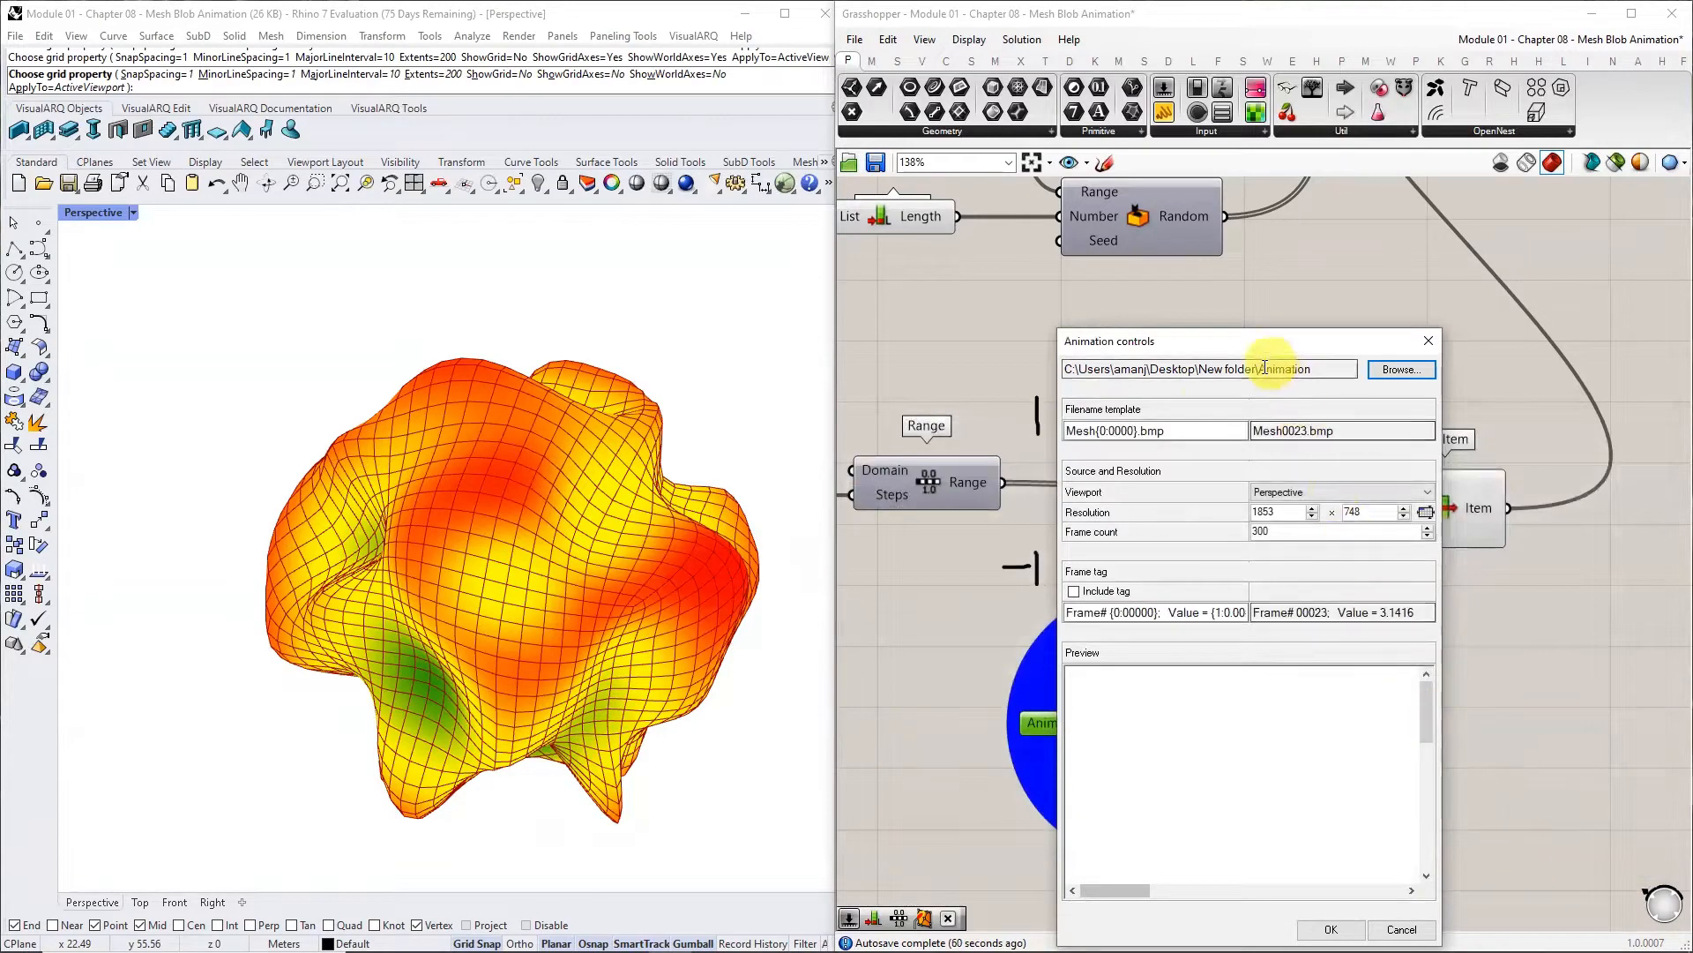
Set the frame filename template to Mesh Blob{0:0000}.png
click(1196, 428)
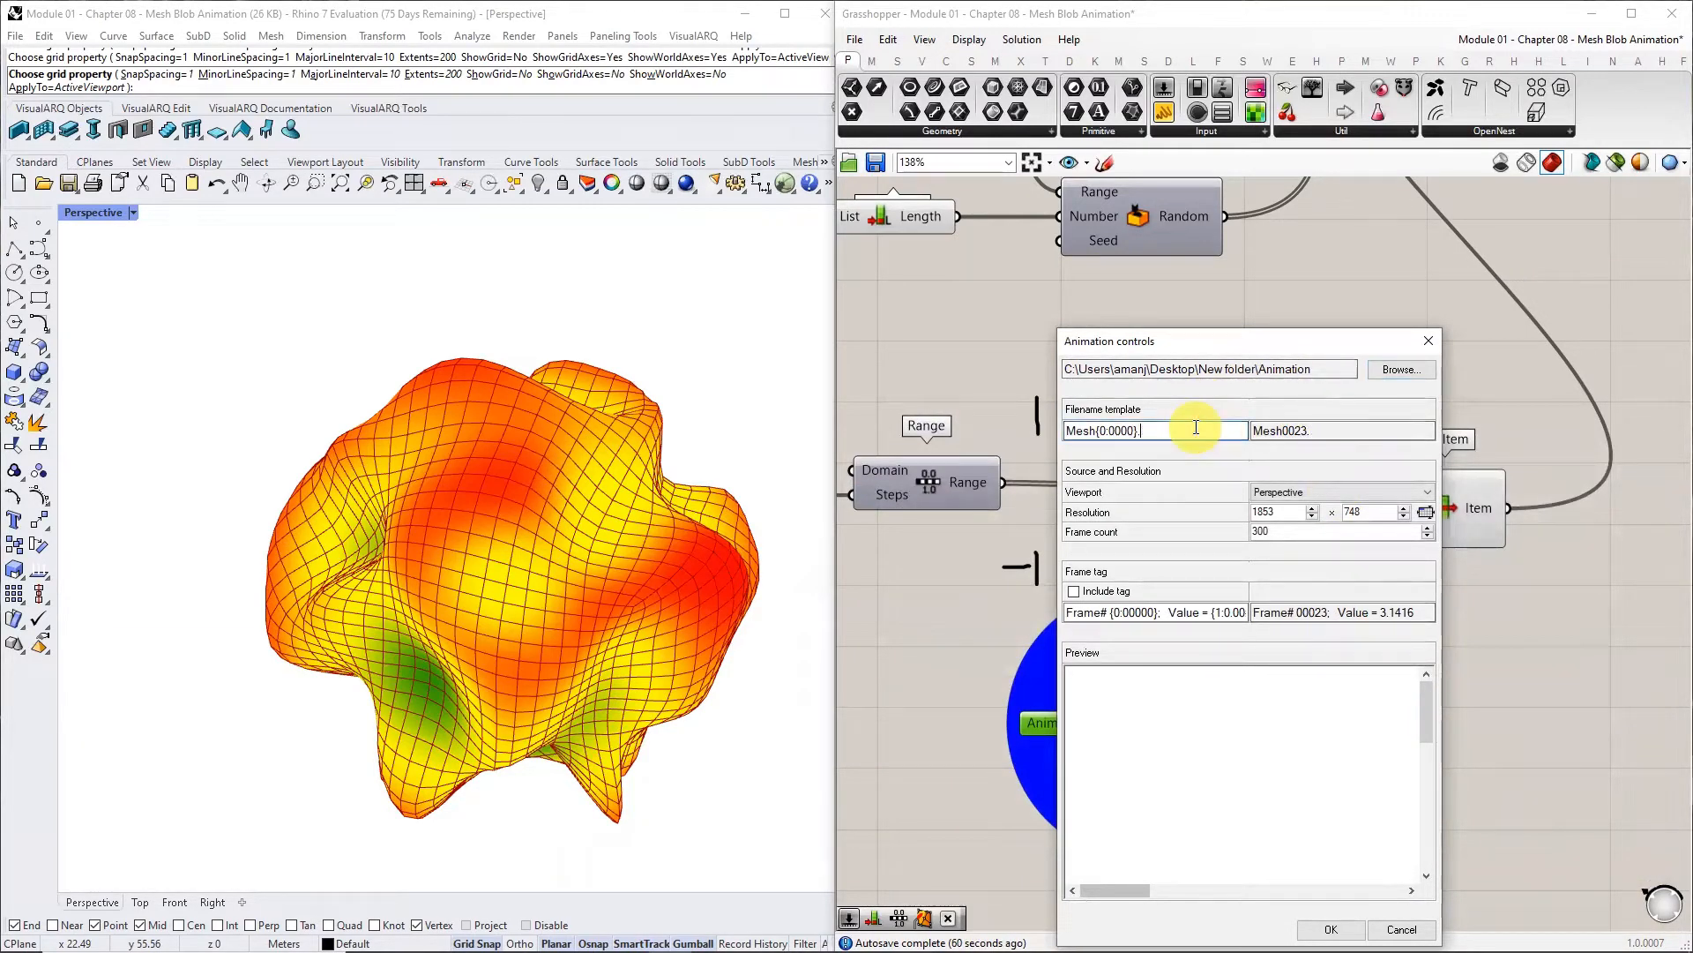
text(png)
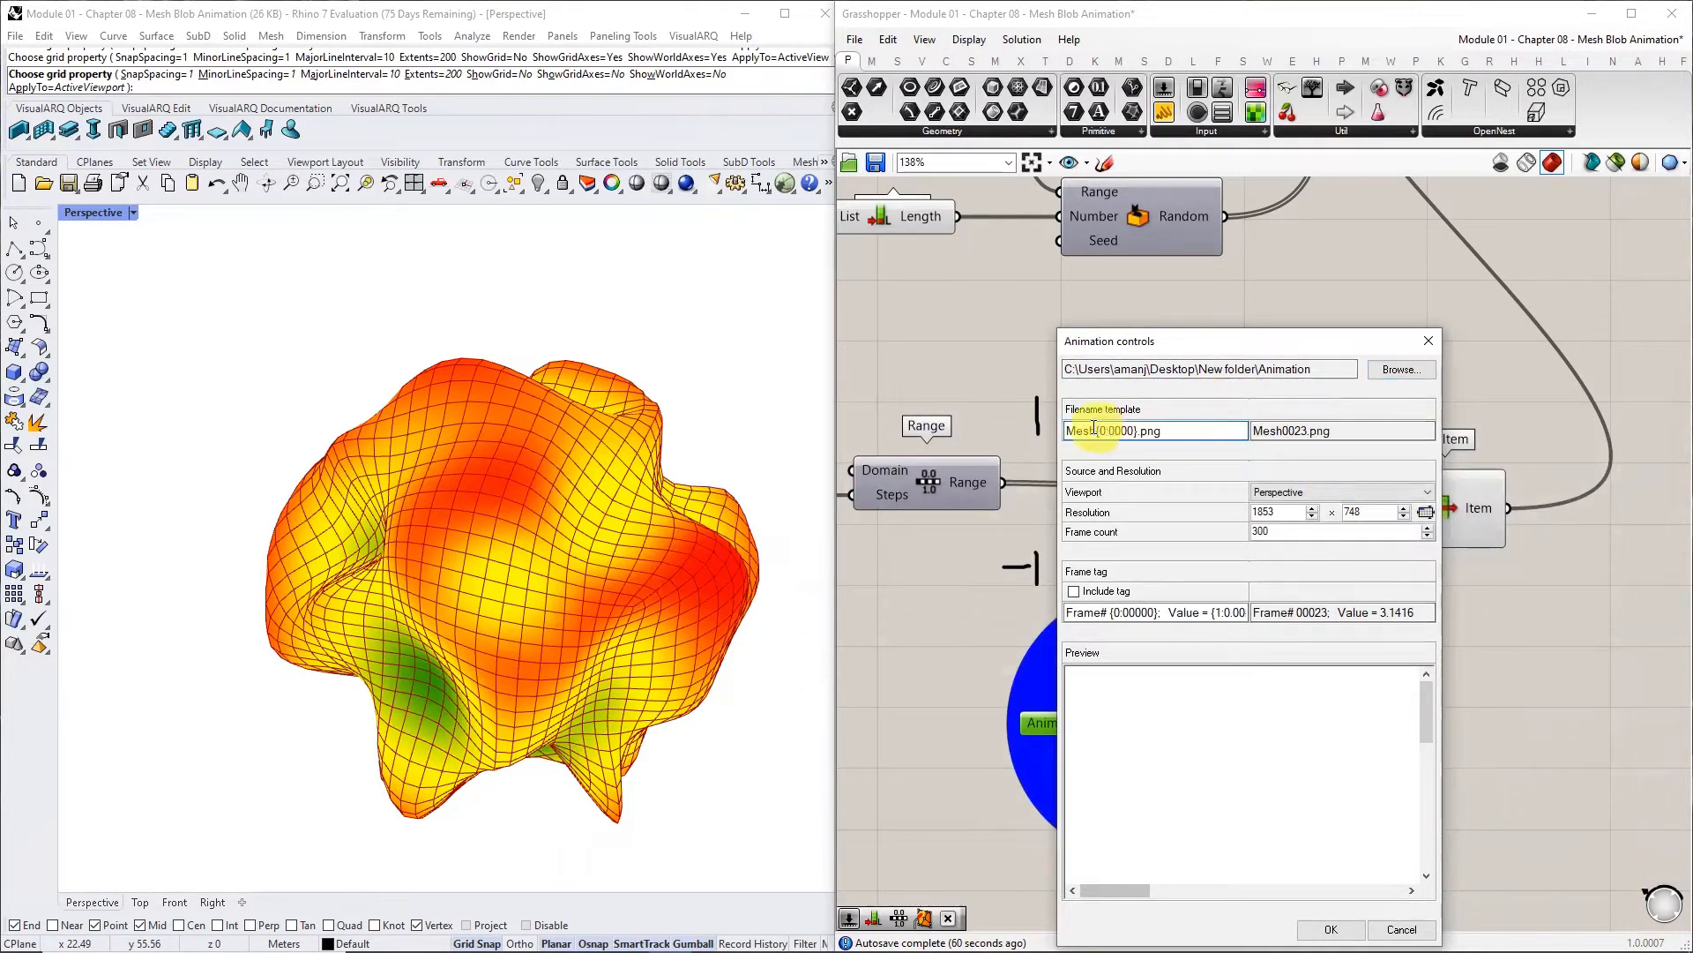
text(Blob)
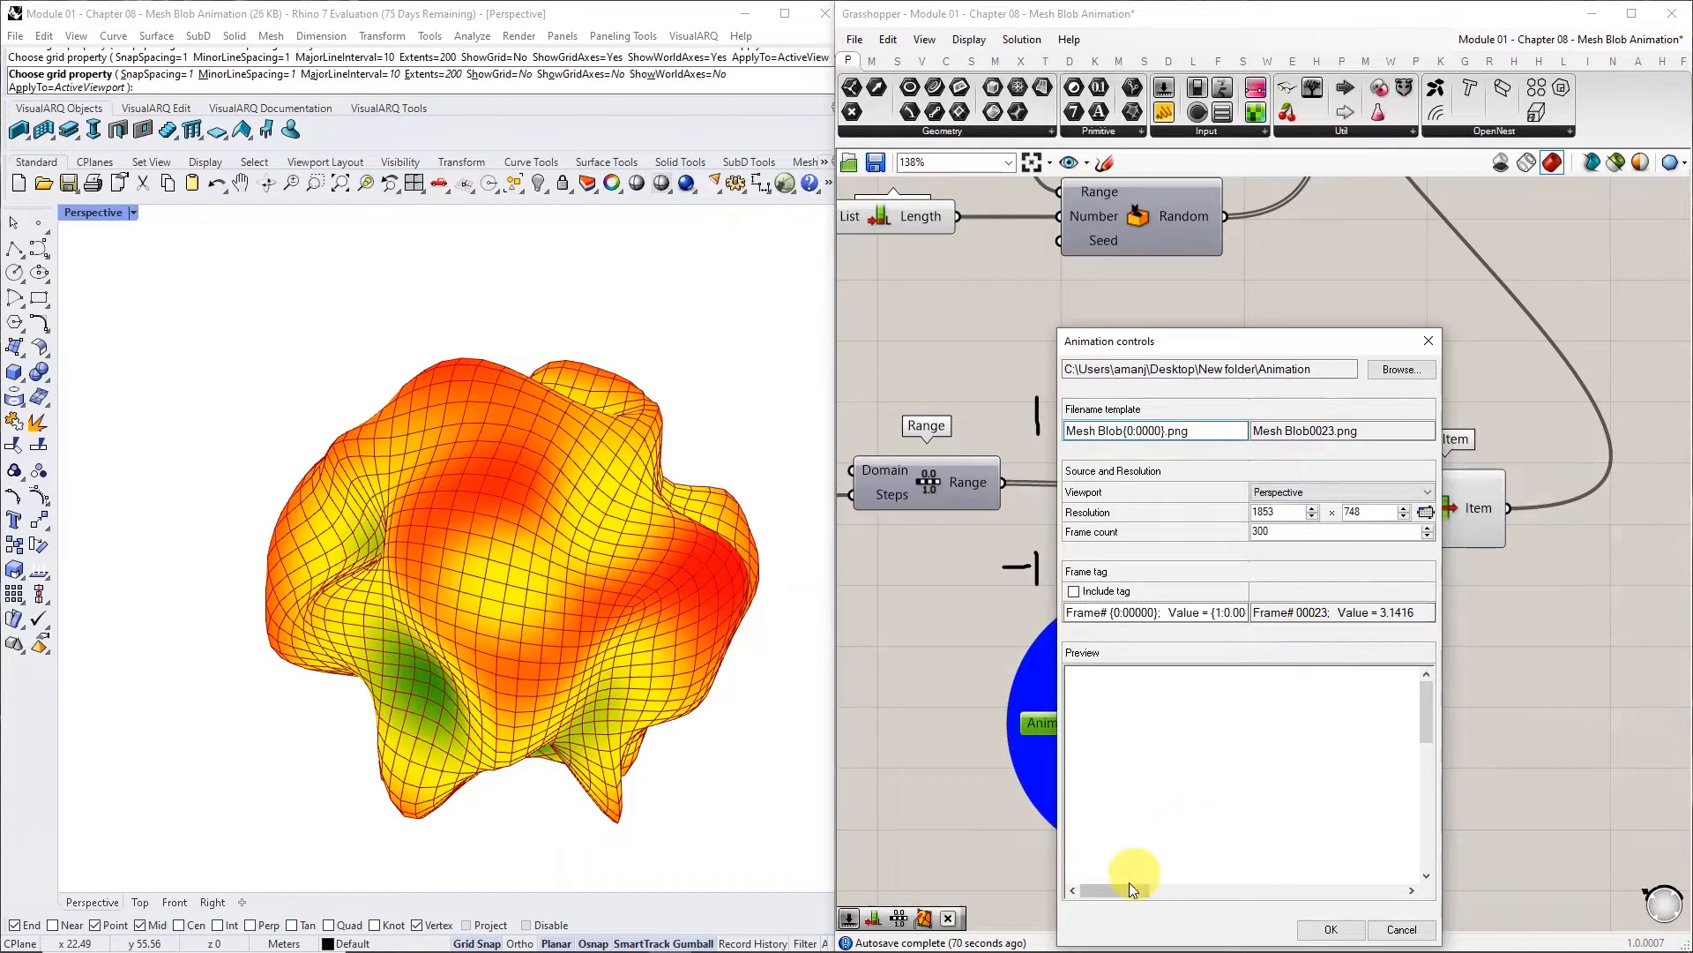
Keep Perspective as the animation's source viewport and set the frame count to 300
drag(1129, 889, 1258, 891)
drag(1427, 745, 1428, 796)
click(1358, 489)
click(1344, 510)
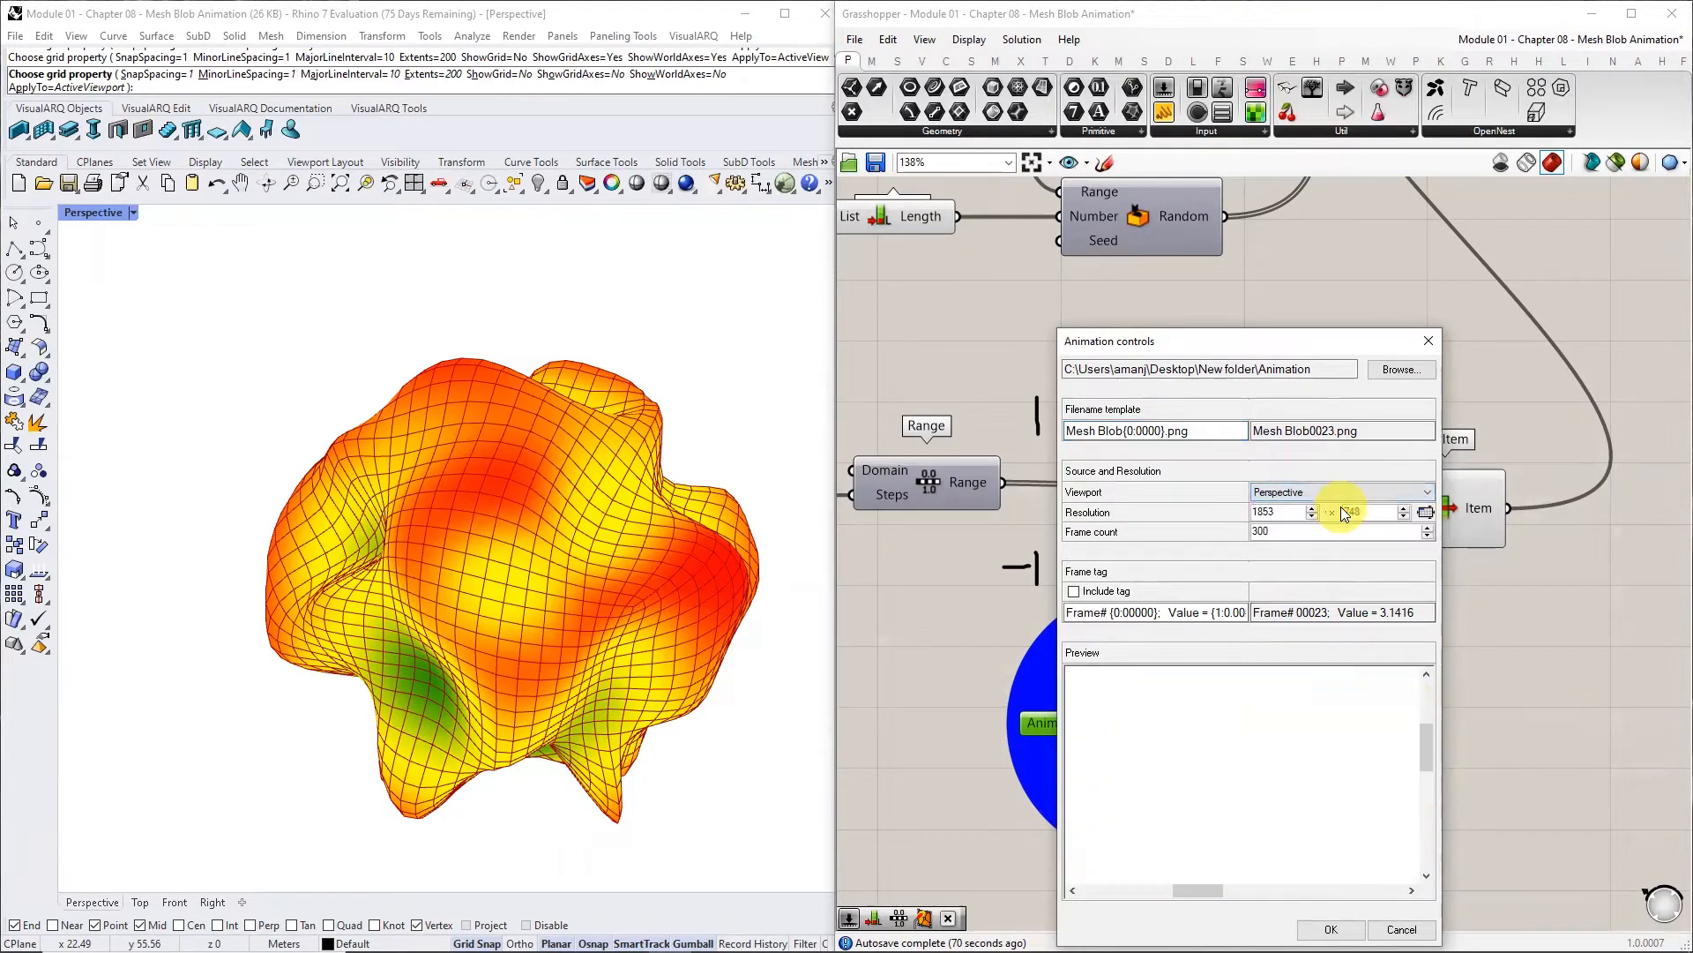
drag(1323, 531, 1216, 534)
text(300)
Check the blob's framing in an enlarged animation preview and generate the image sequence
drag(1428, 795, 1427, 803)
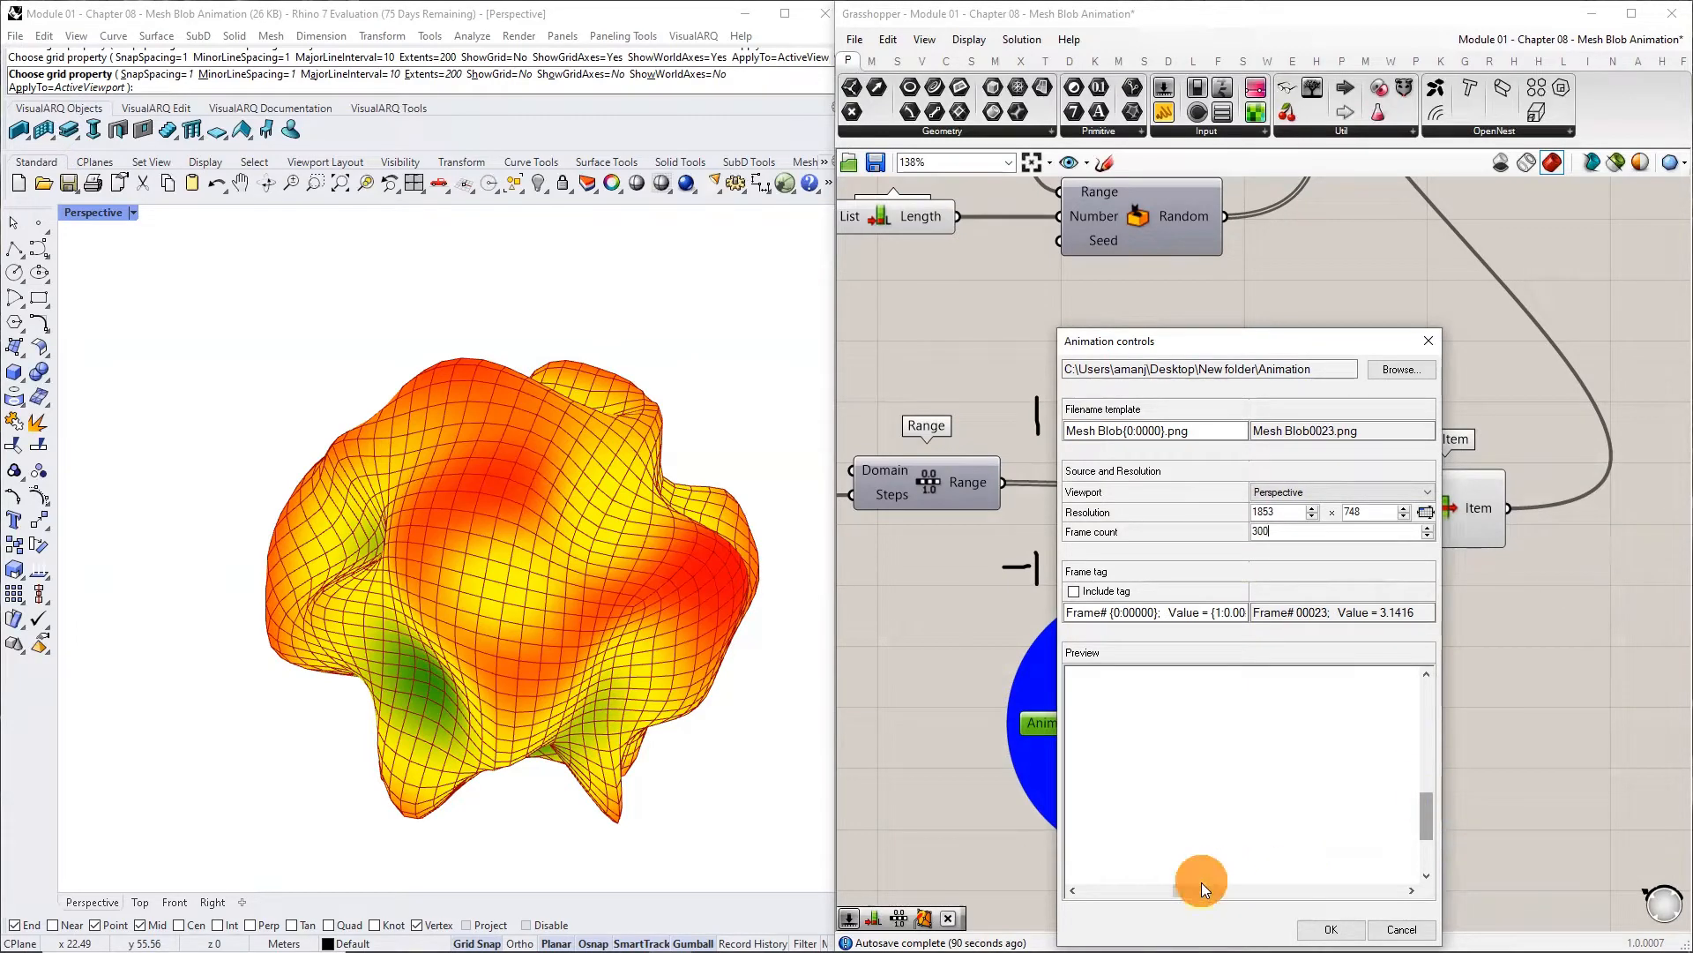
drag(1202, 886, 1295, 891)
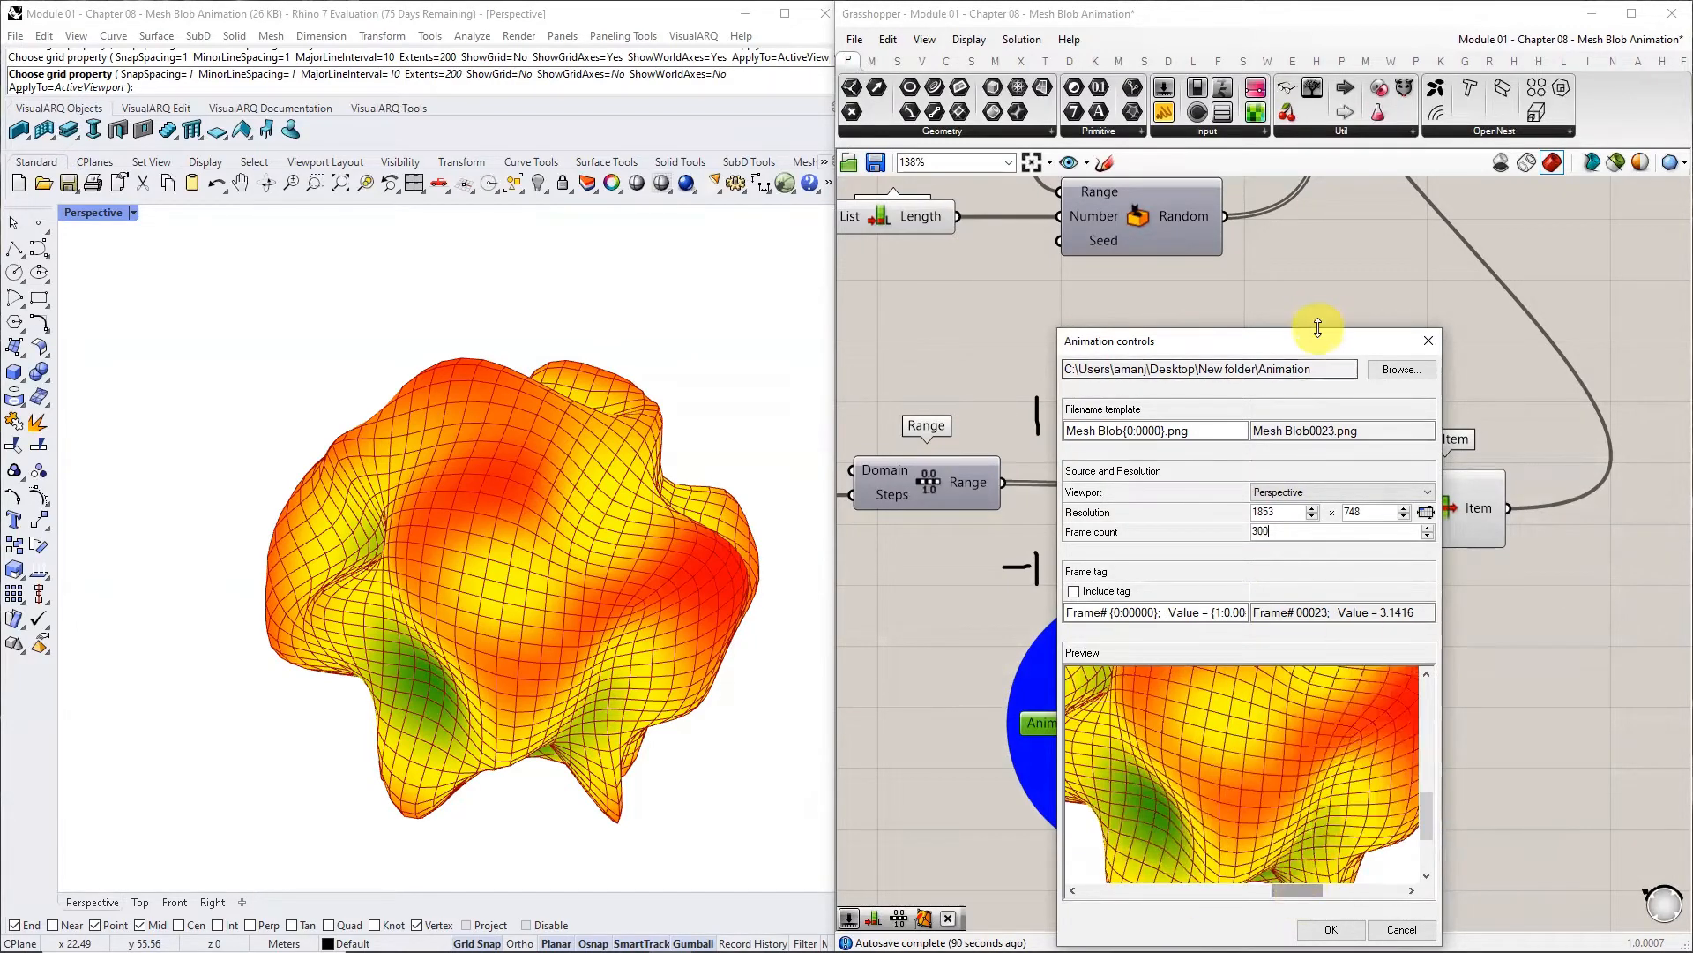
drag(1317, 328, 1318, 129)
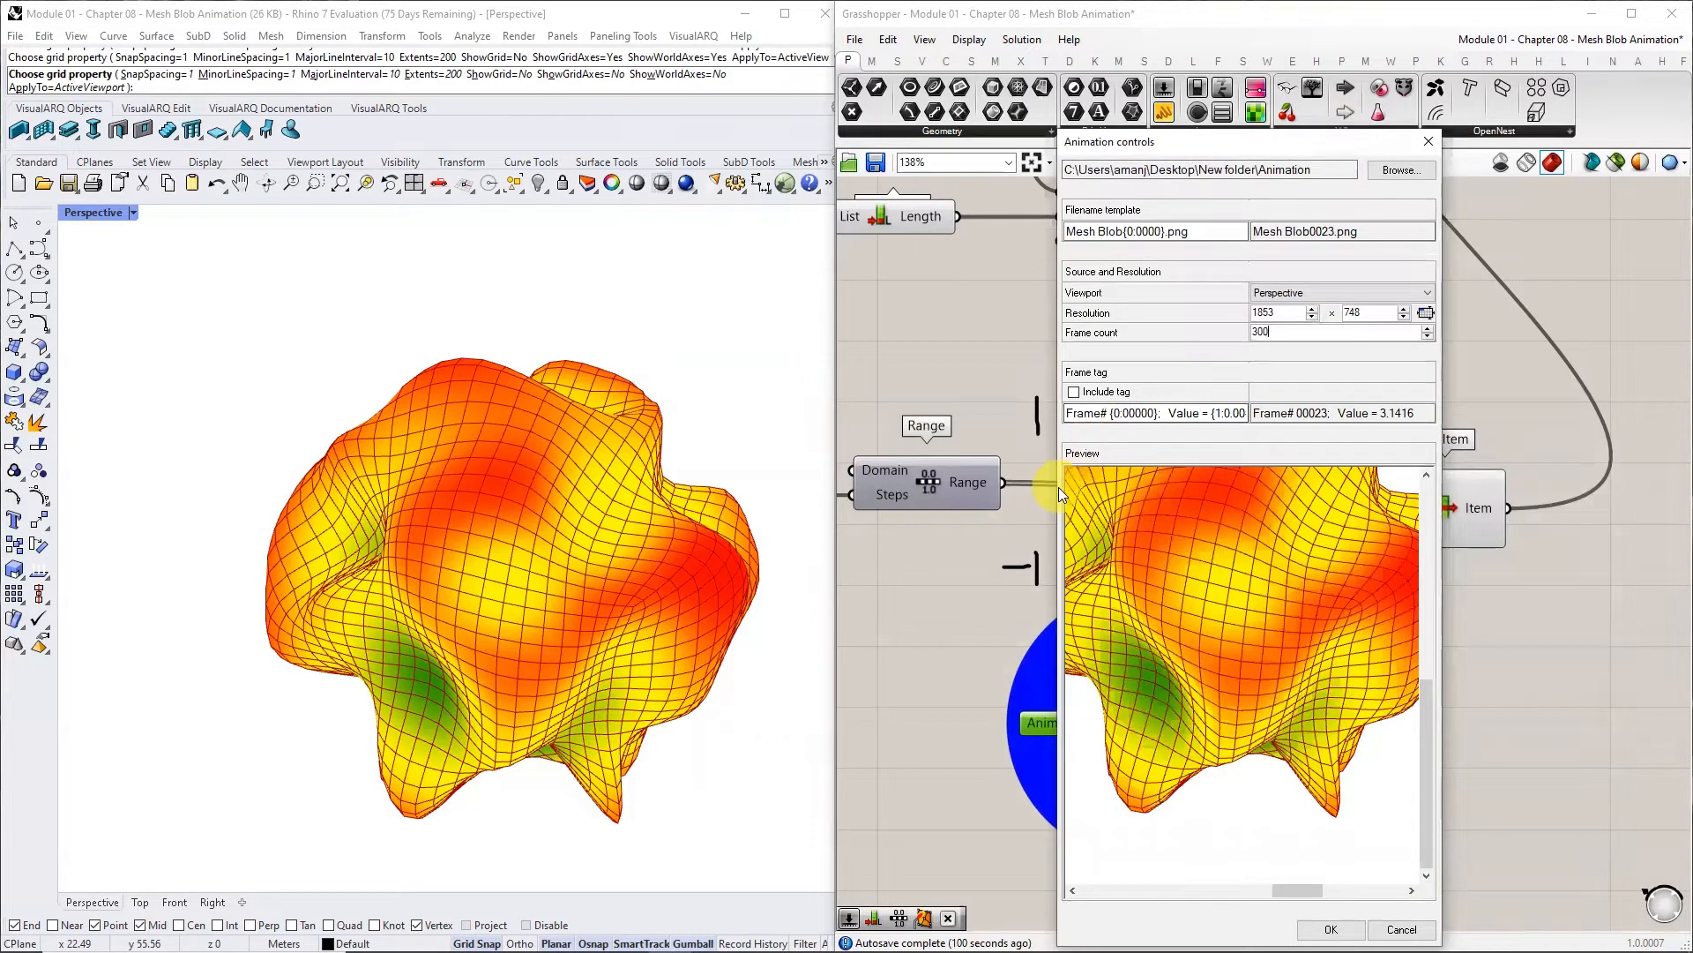
drag(1056, 485, 838, 485)
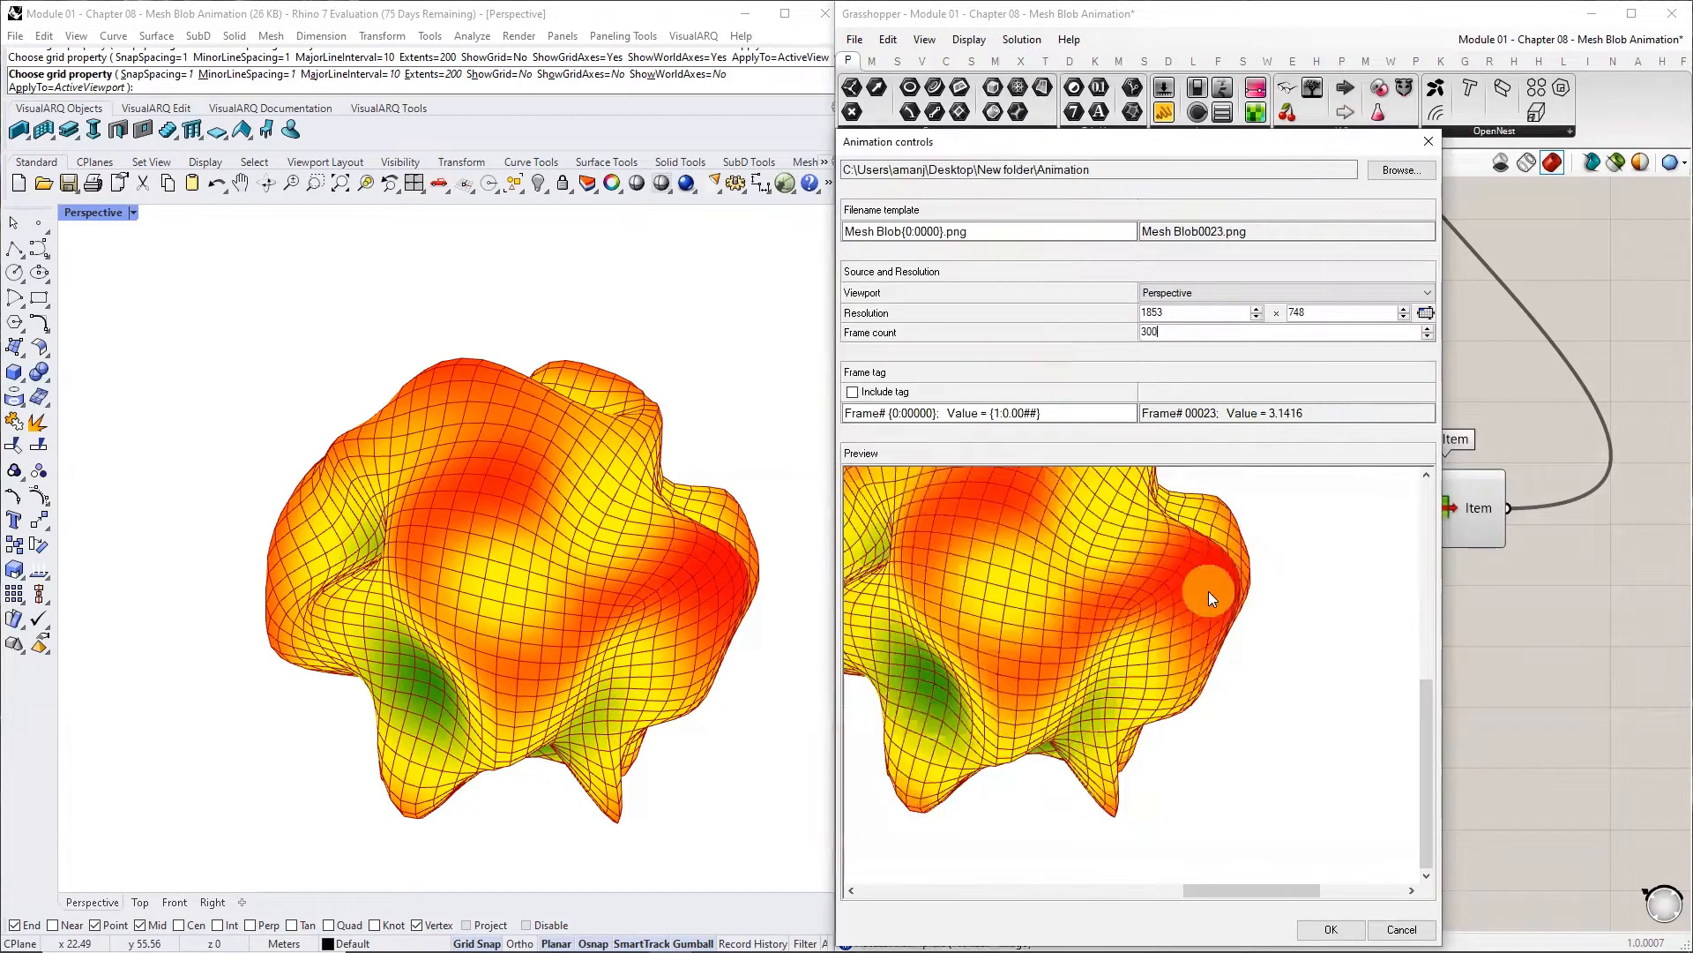
drag(1426, 776, 1426, 712)
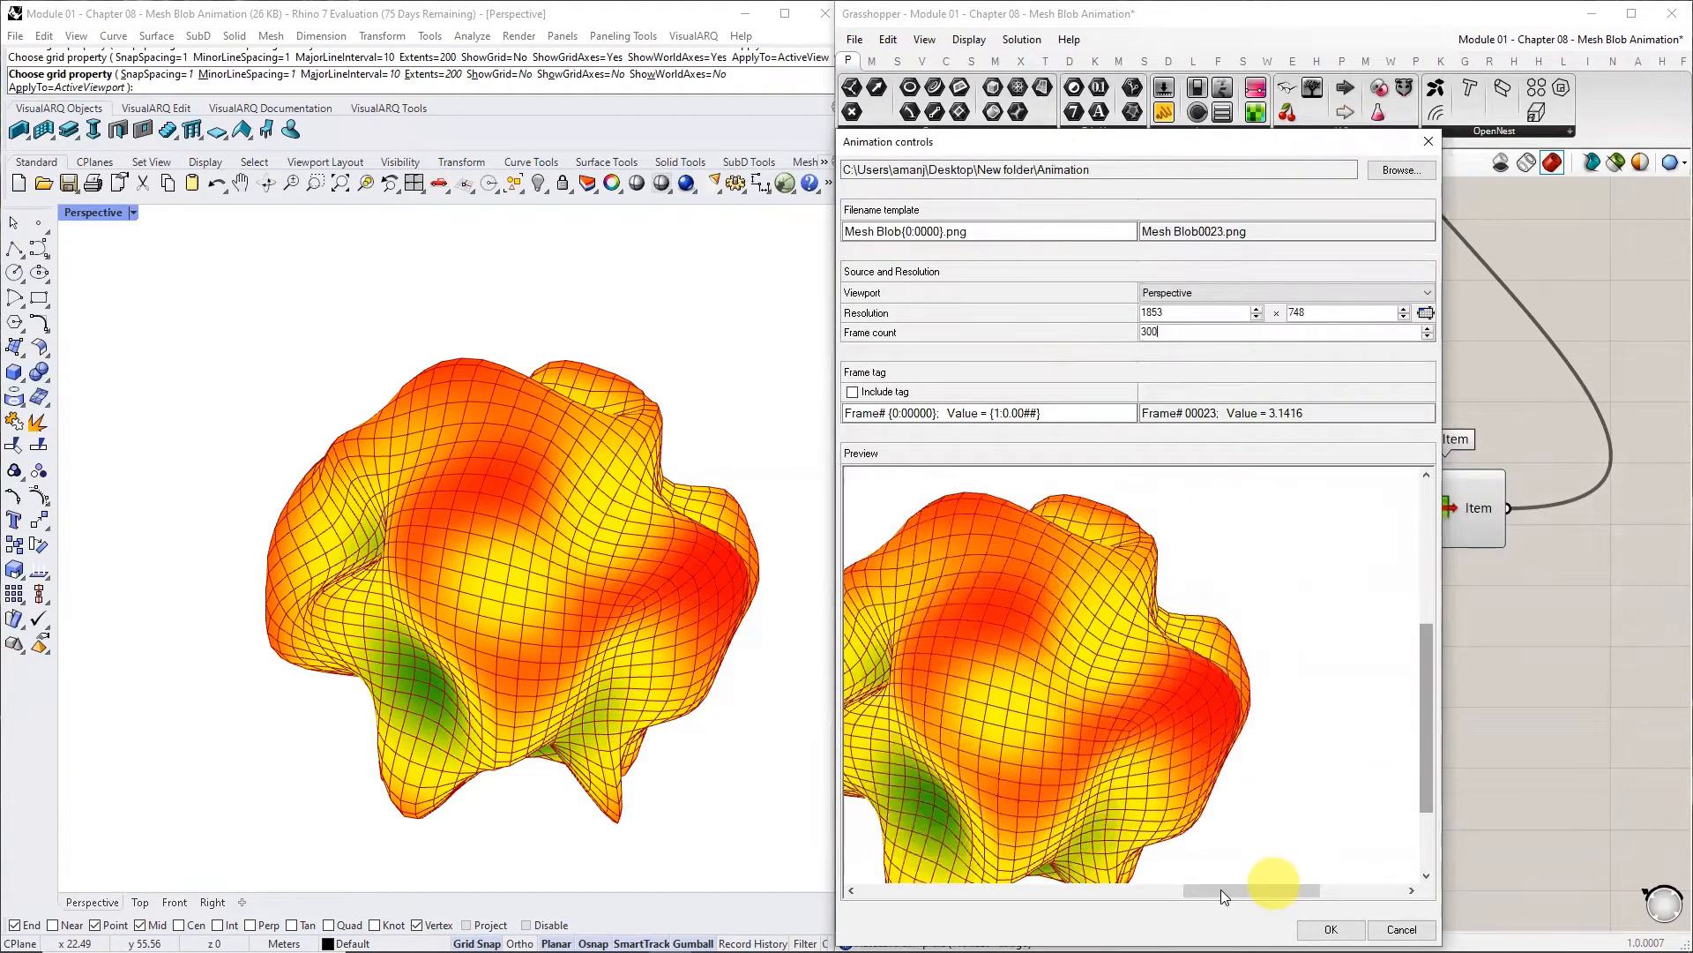
drag(1221, 891, 1183, 891)
click(1314, 929)
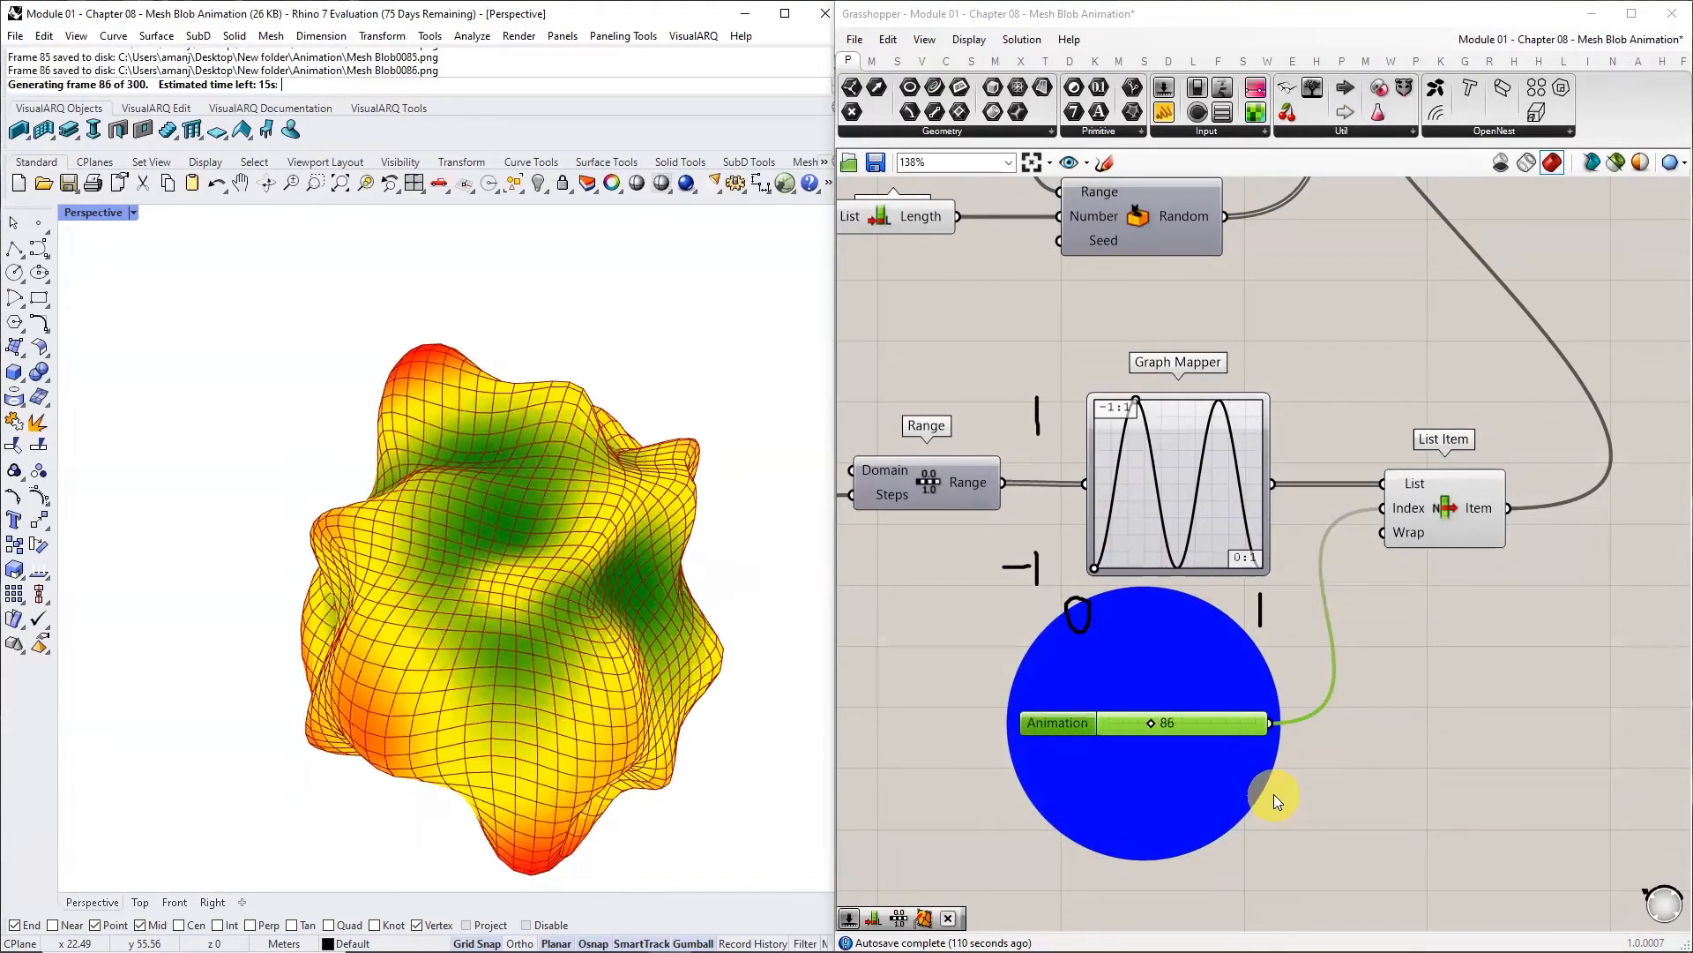
scroll(1180, 795, up, 2)
scroll(1180, 795, up, 2)
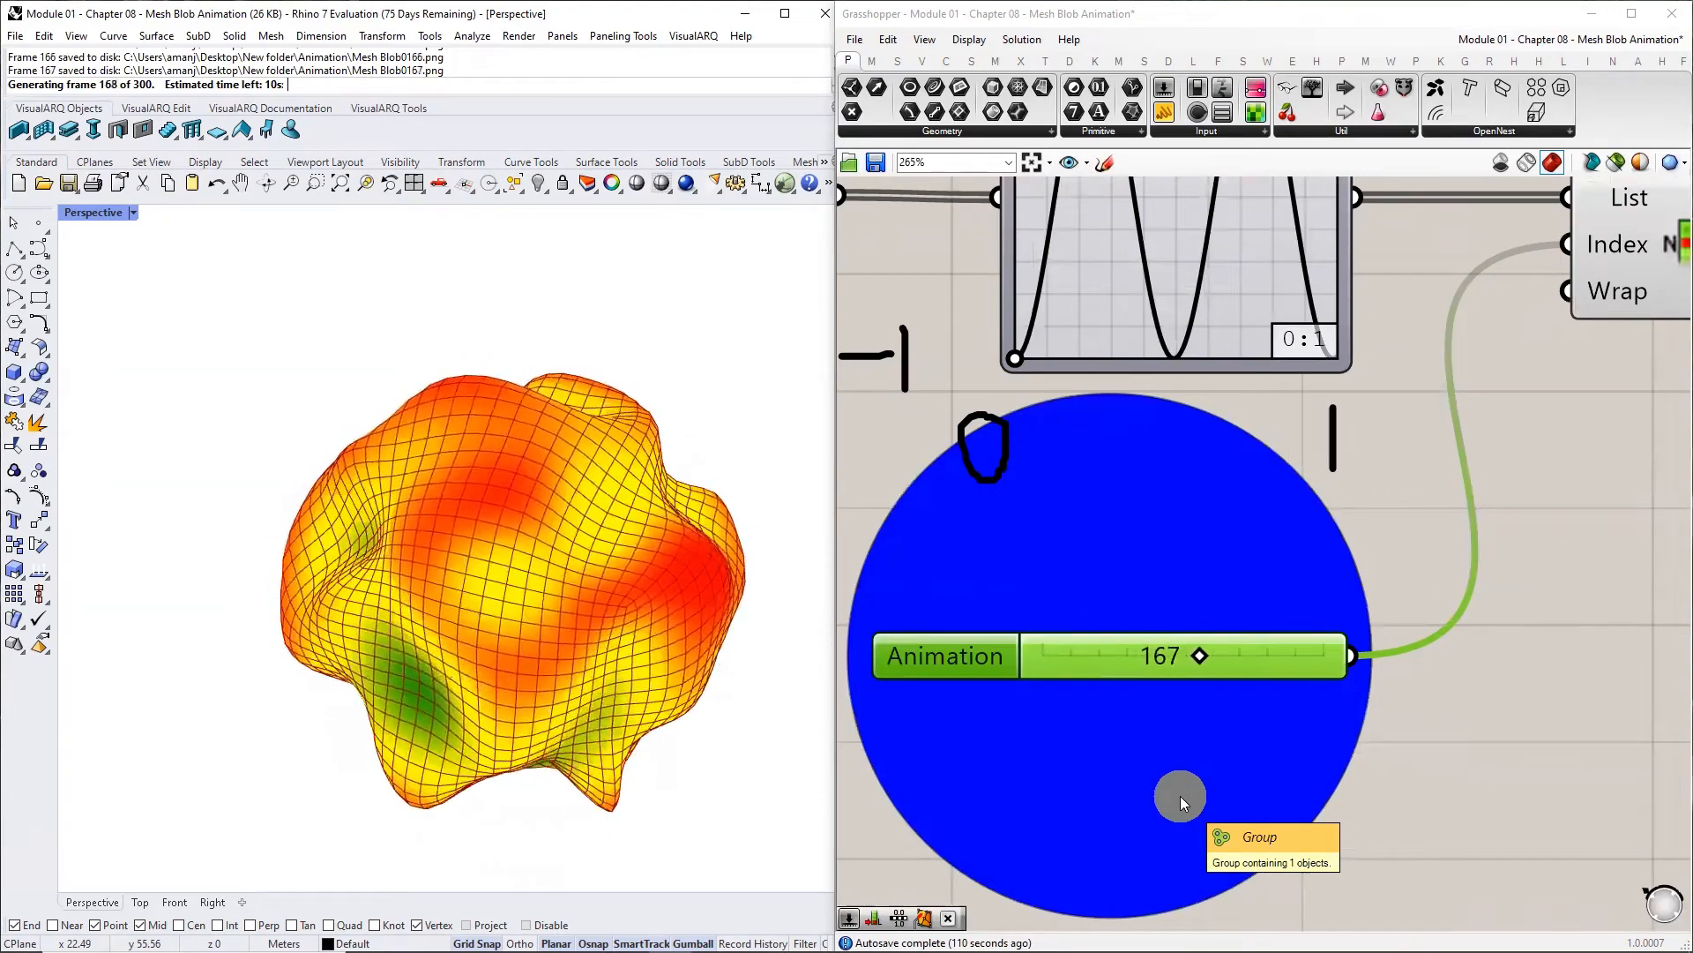
Switch to File Explorer, open the Animation folder inside the desktop's New folder and look through the rendered frames
click(455, 933)
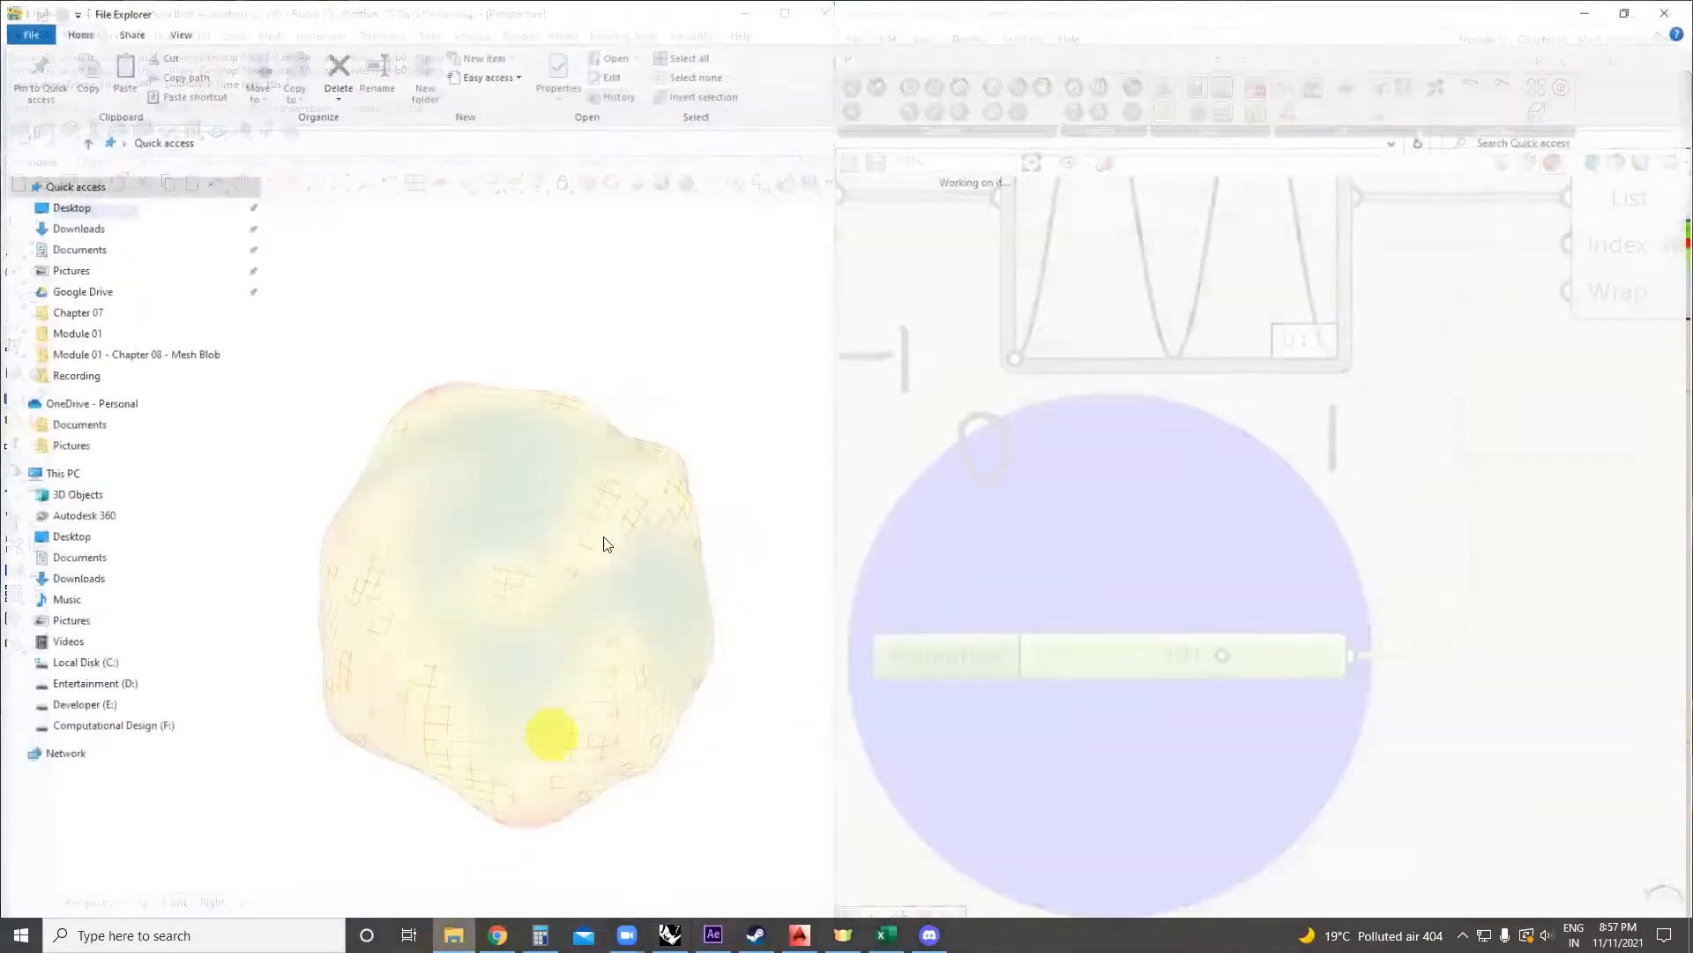
click(159, 208)
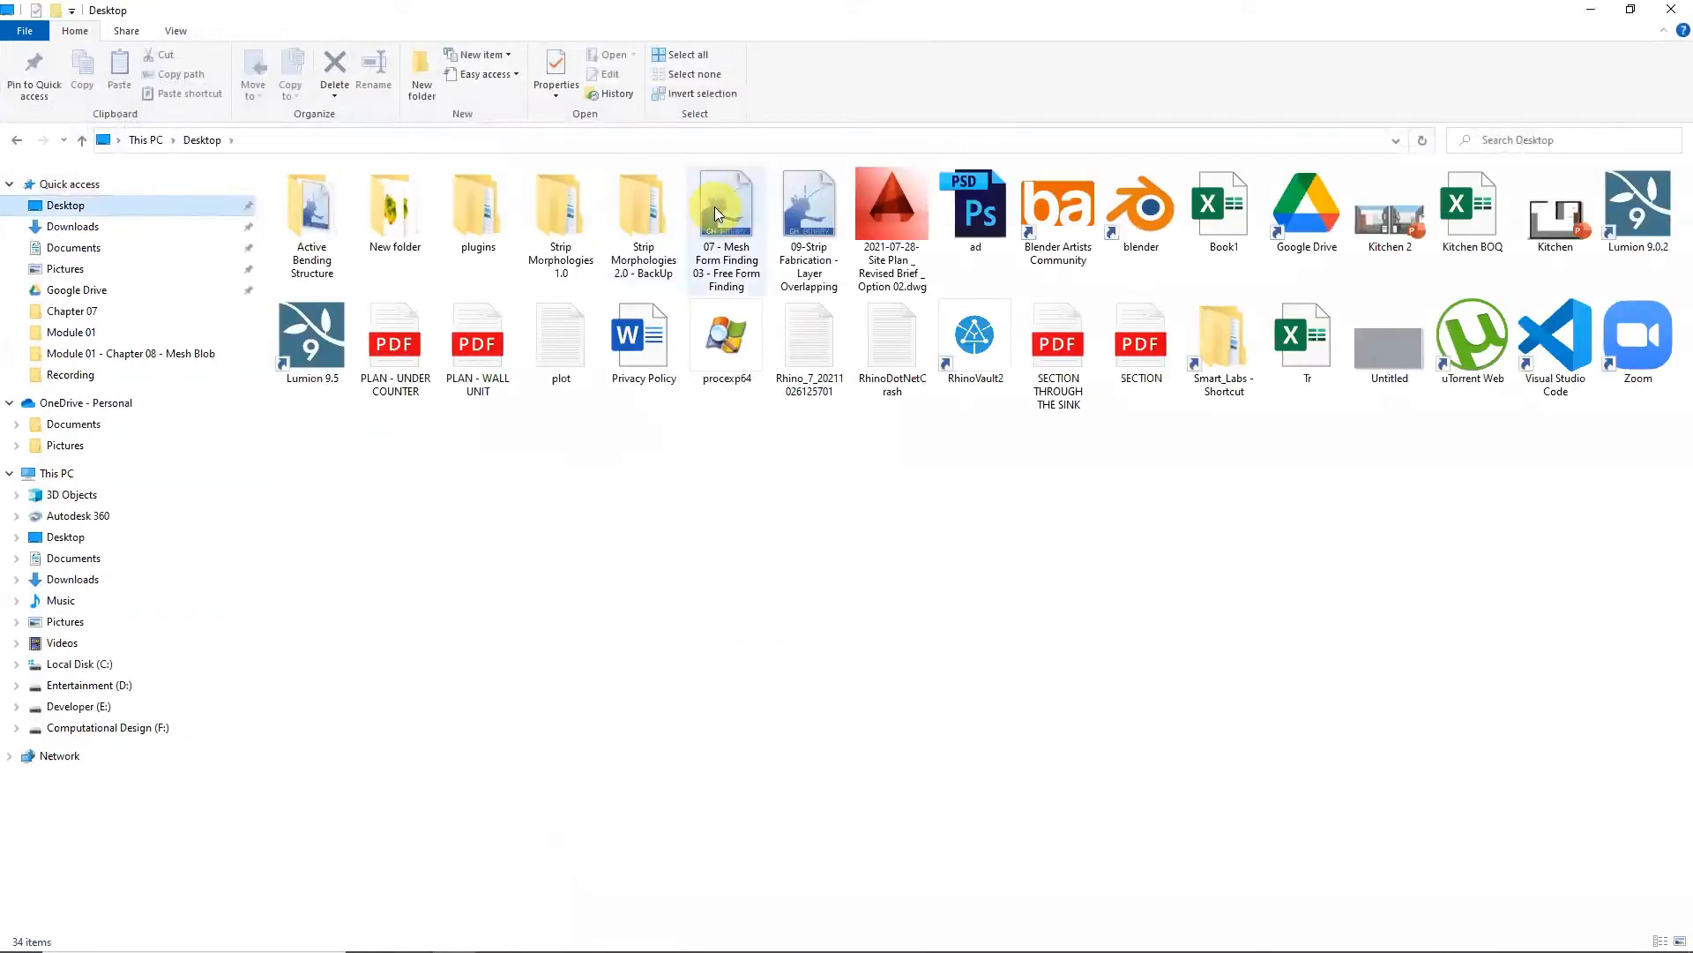
double_click(399, 212)
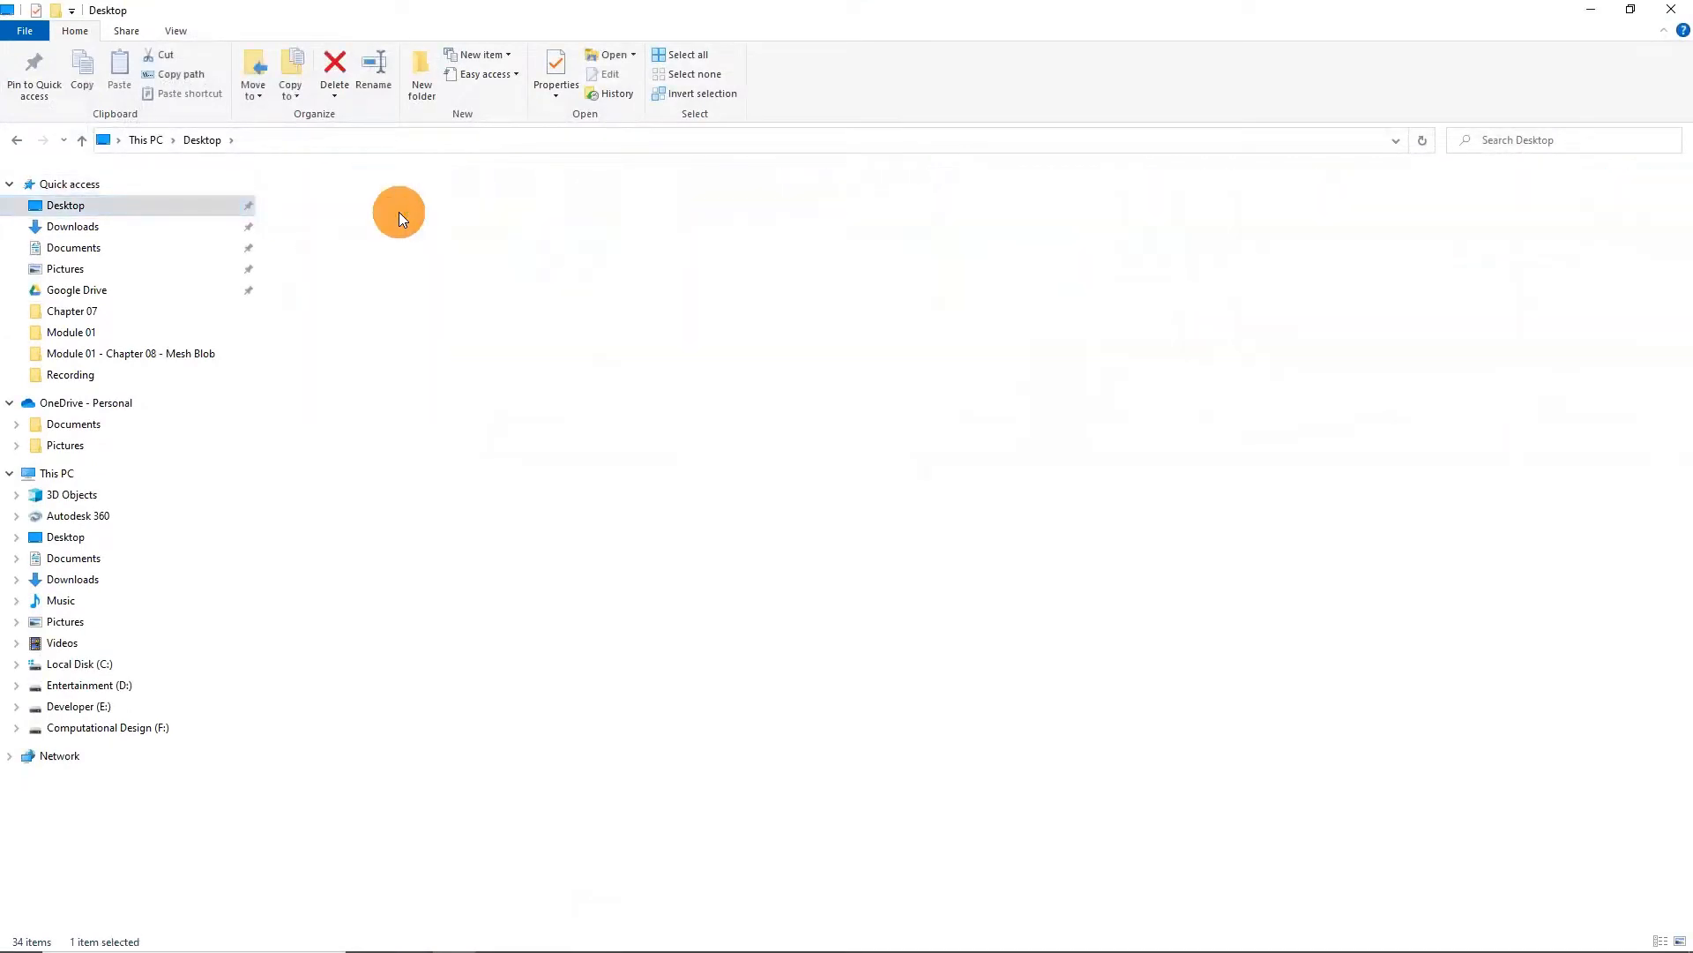
click(340, 215)
double_click(342, 221)
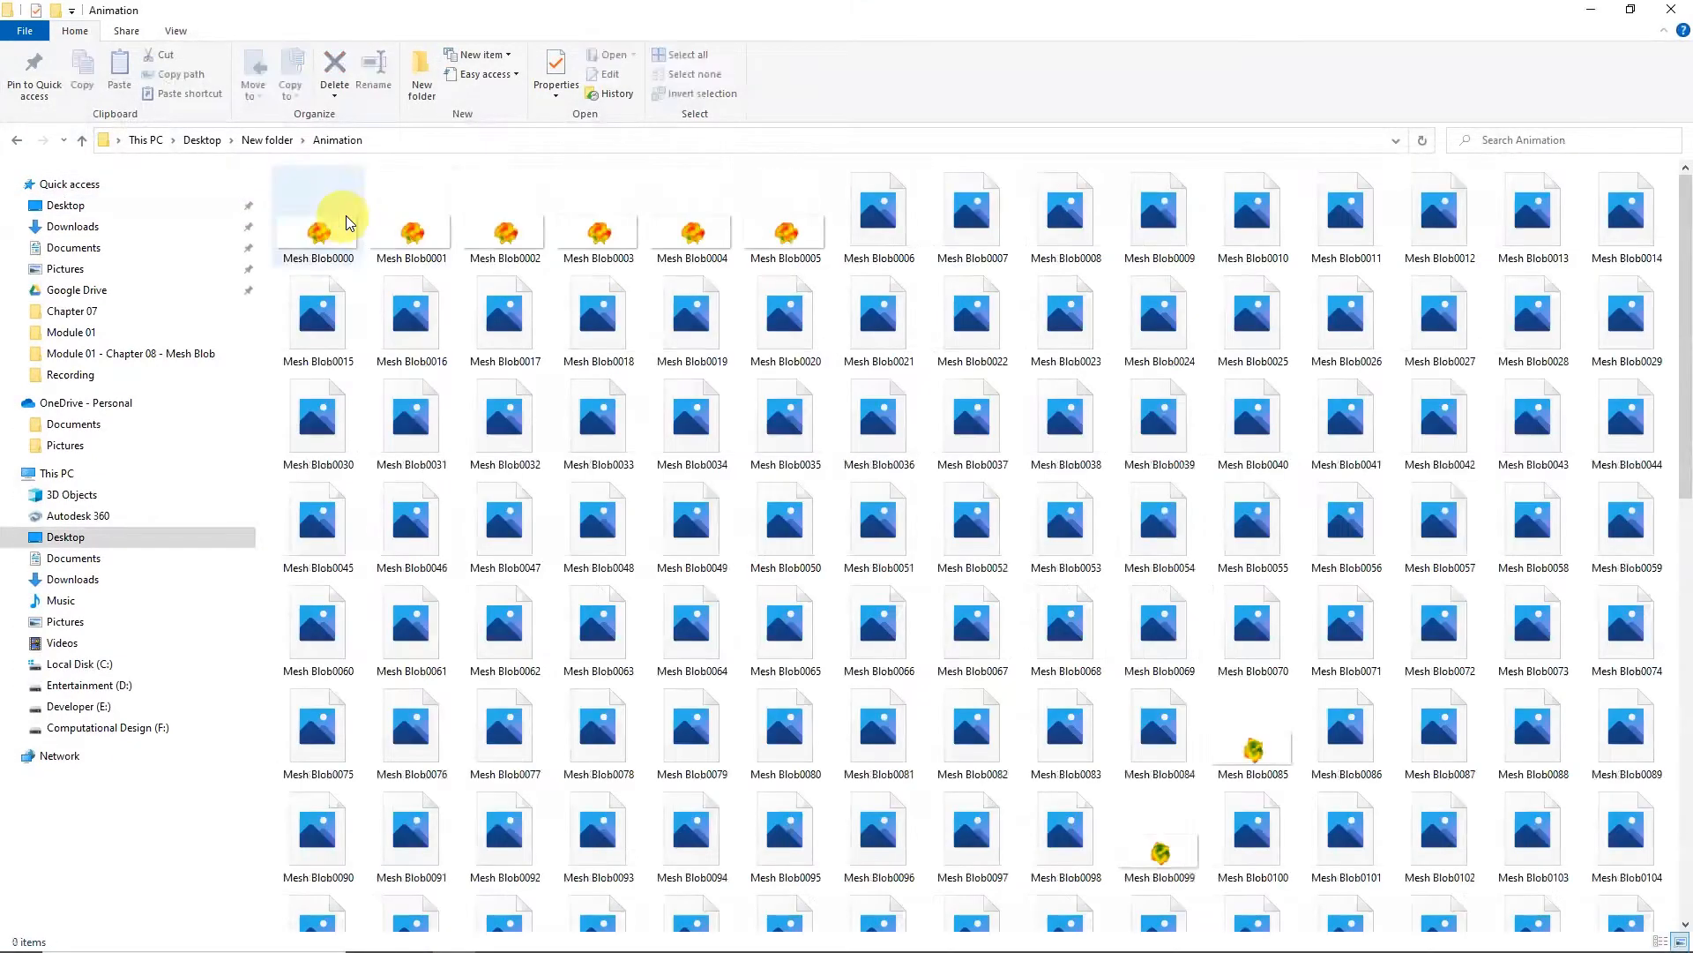
click(332, 252)
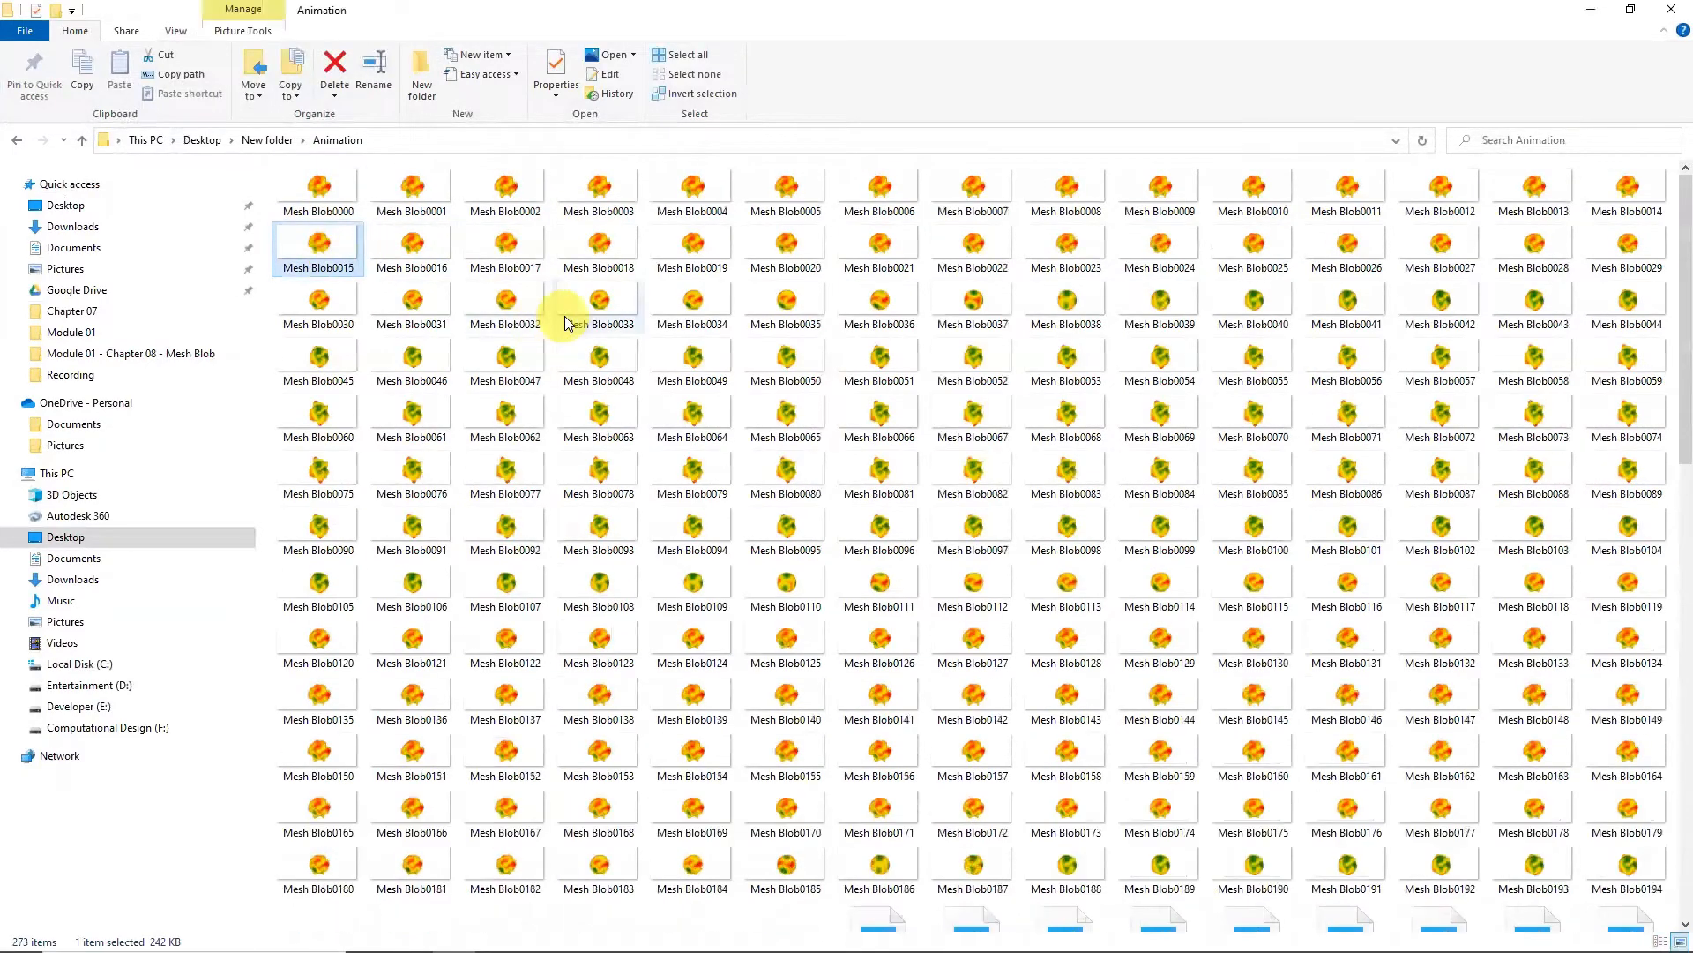
scroll(570, 323, down, 6)
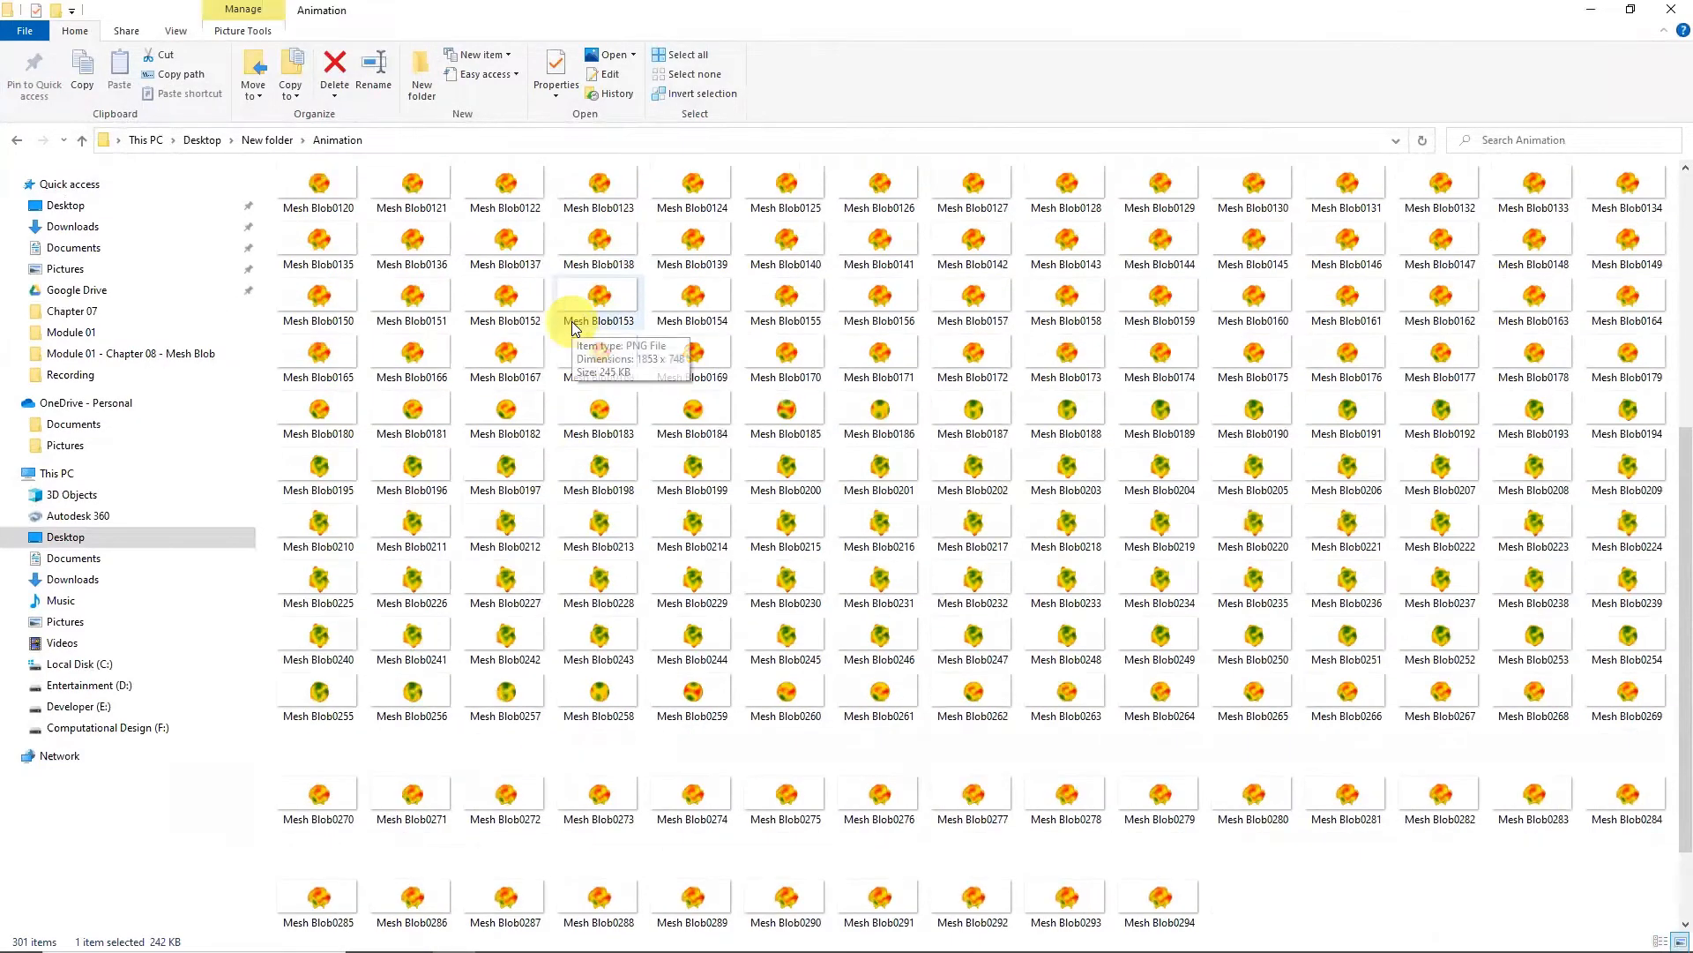